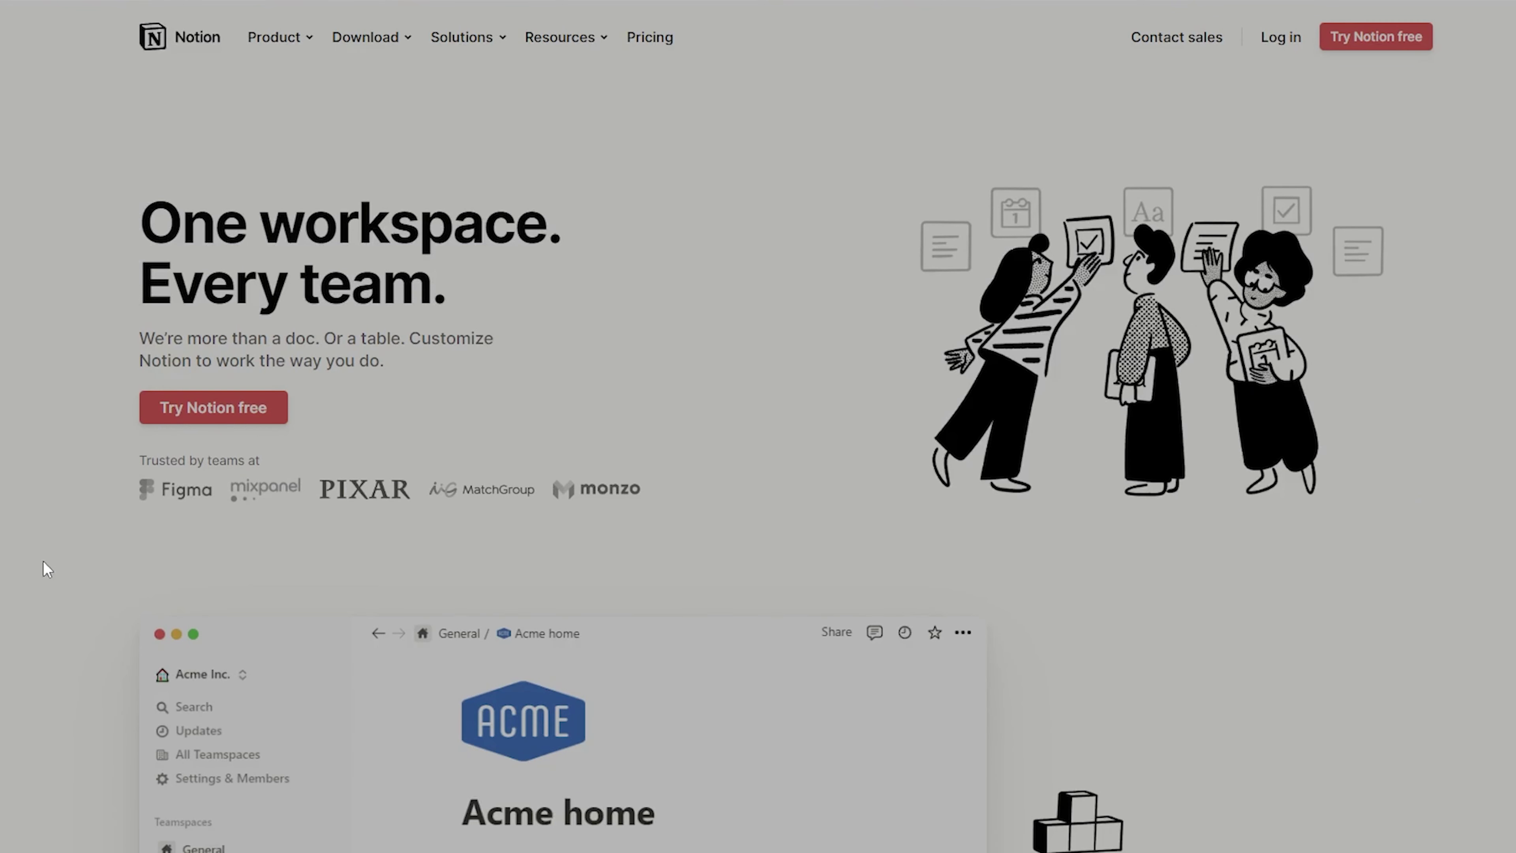
# Open the Uni page from the Dashboard's Navigation list and browse its Courses gallery and Weekly Course Schedule
pyautogui.scroll(-8, 21, 549)
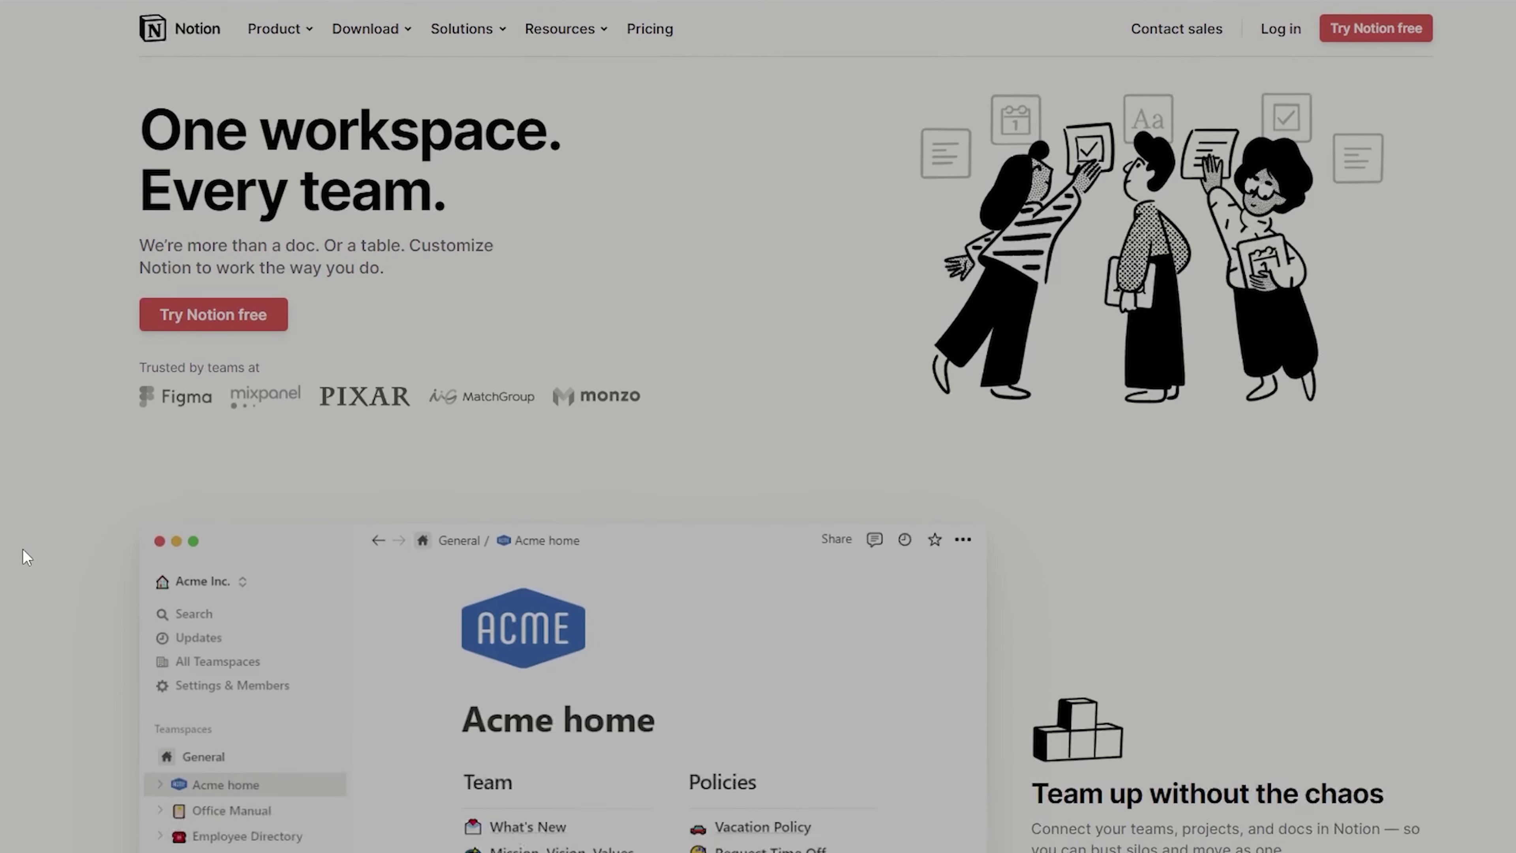
pyautogui.scroll(-3, 25, 554)
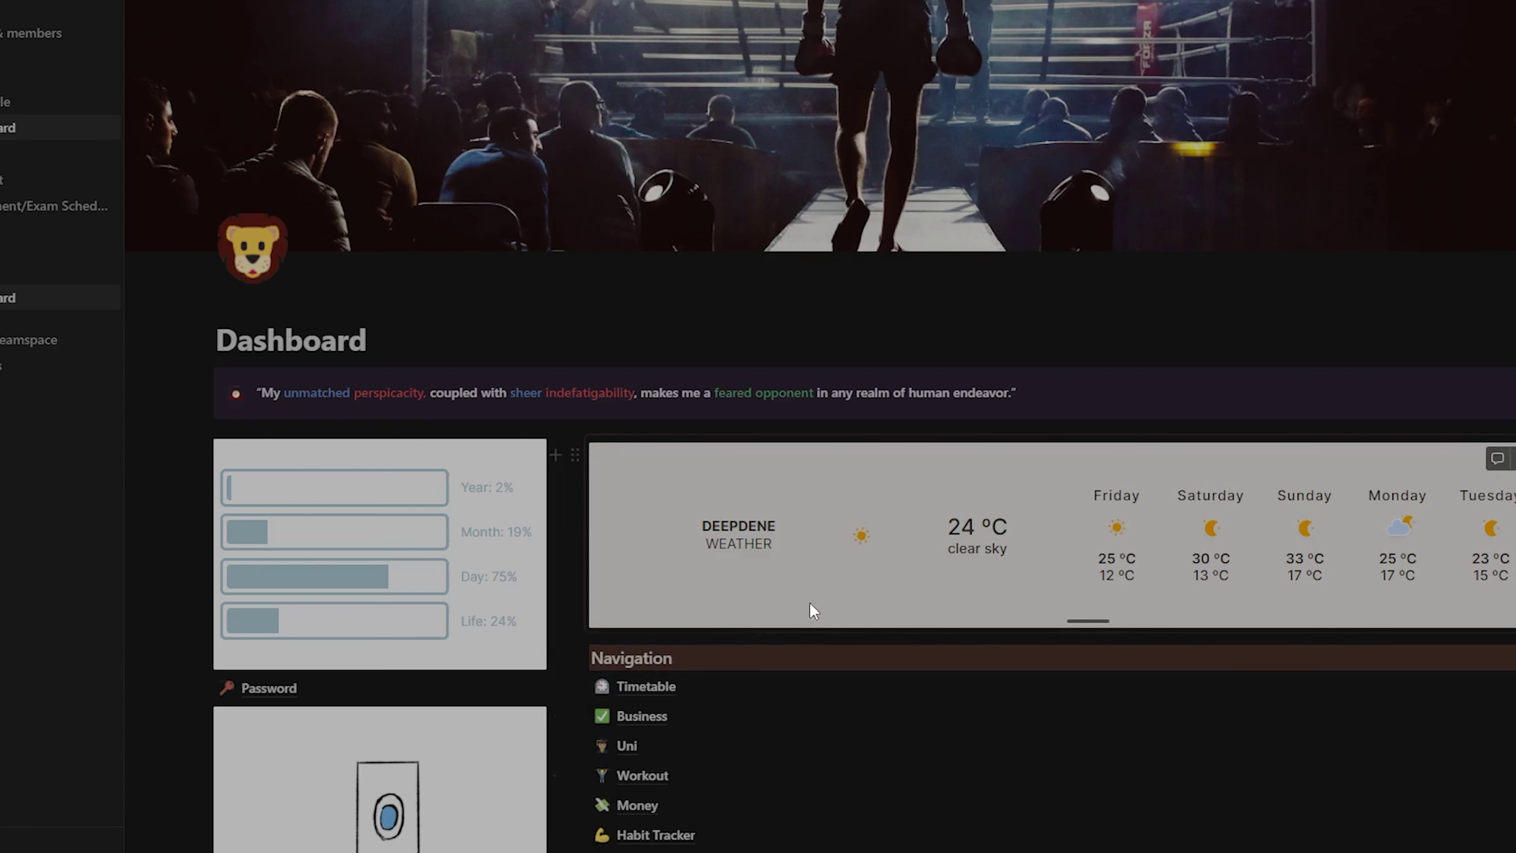
pyautogui.scroll(-2, 824, 603)
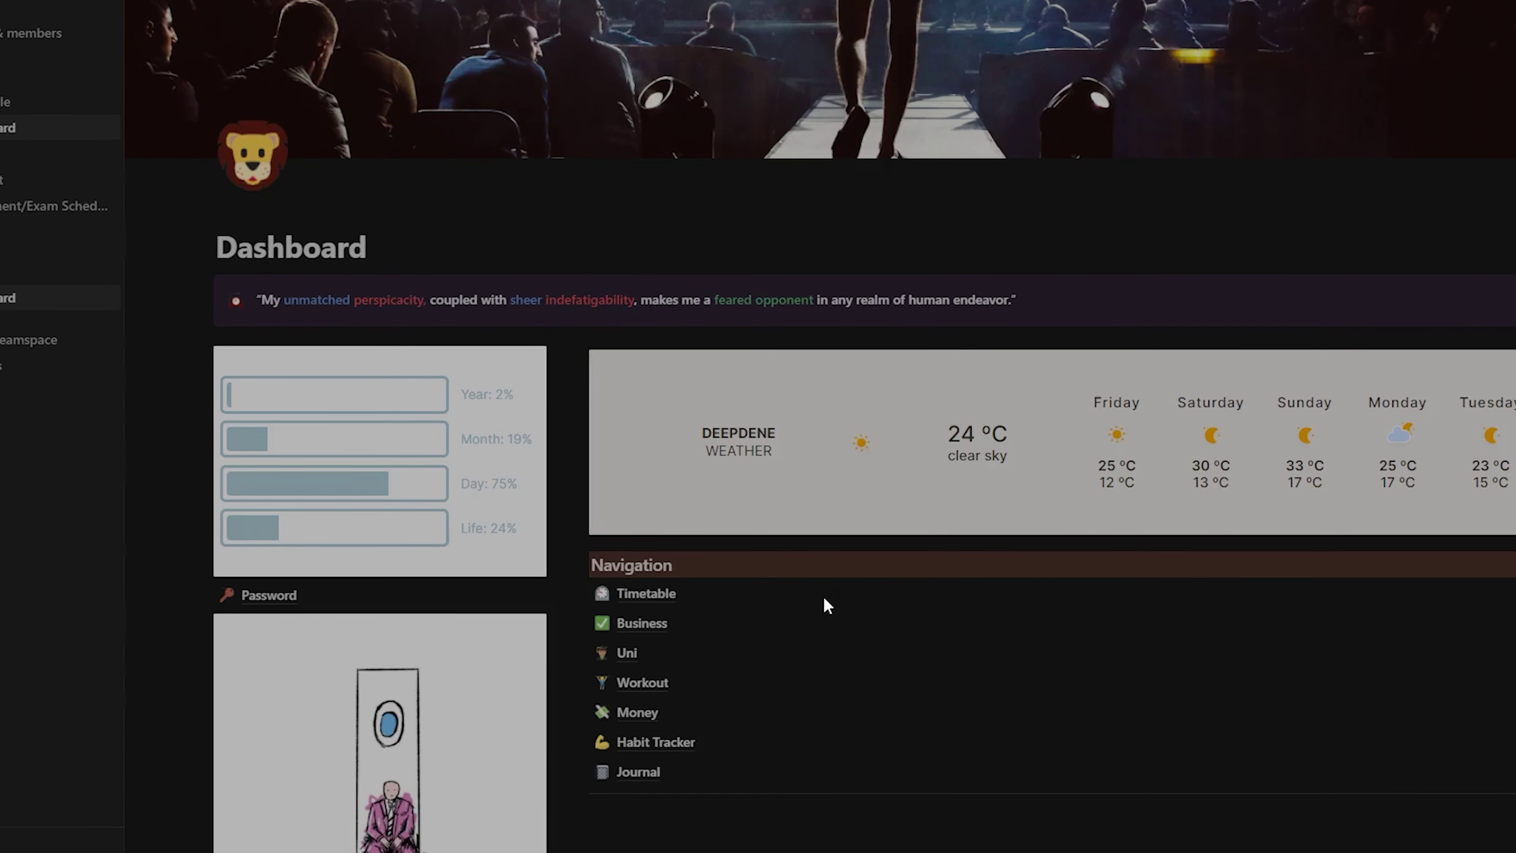
pyautogui.scroll(-3, 680, 603)
pyautogui.click(635, 469)
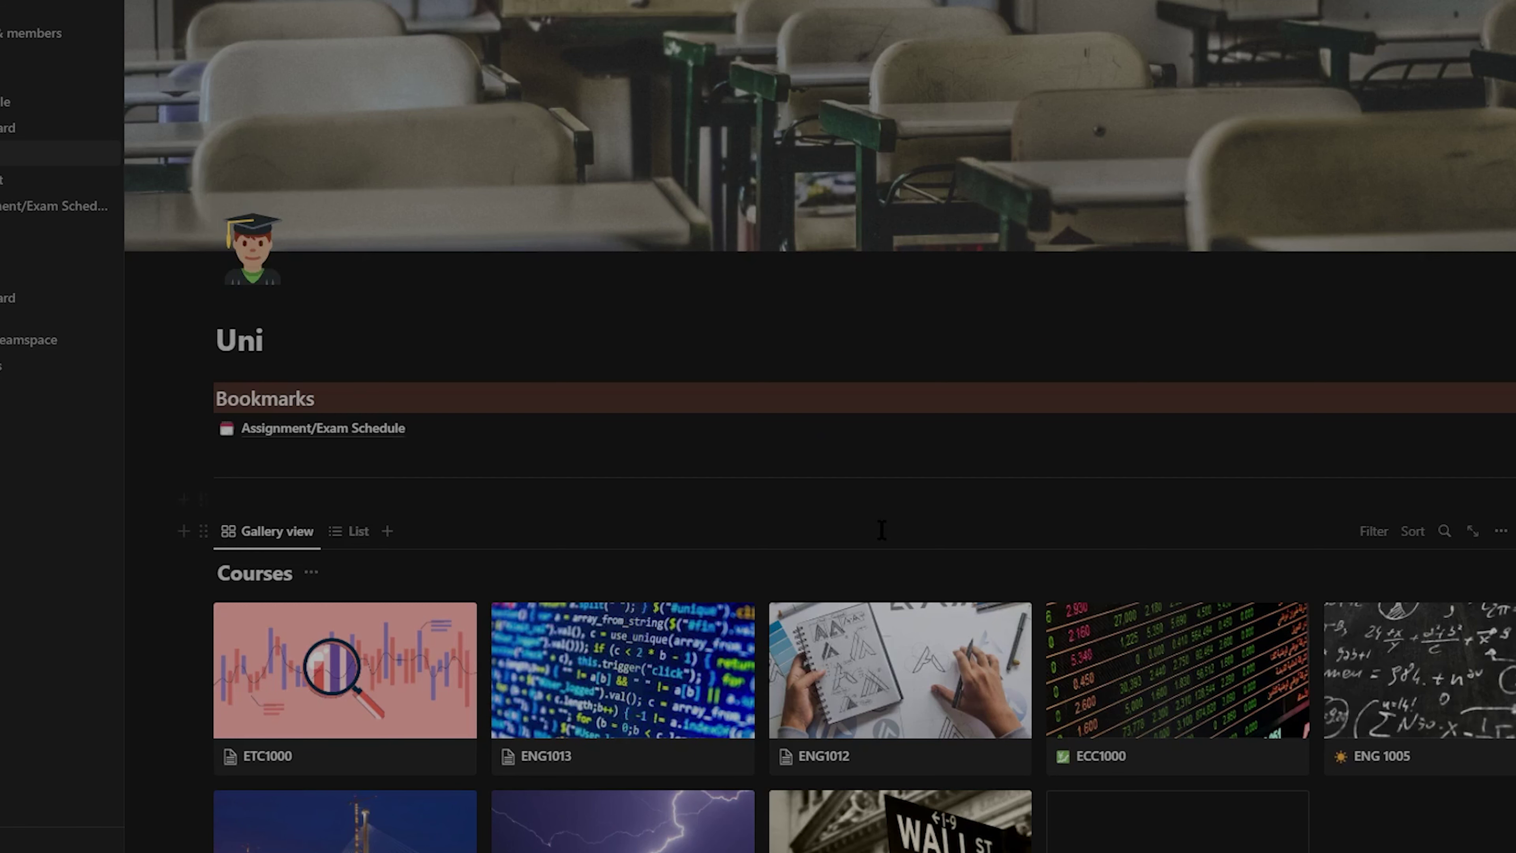
pyautogui.scroll(-3, 882, 530)
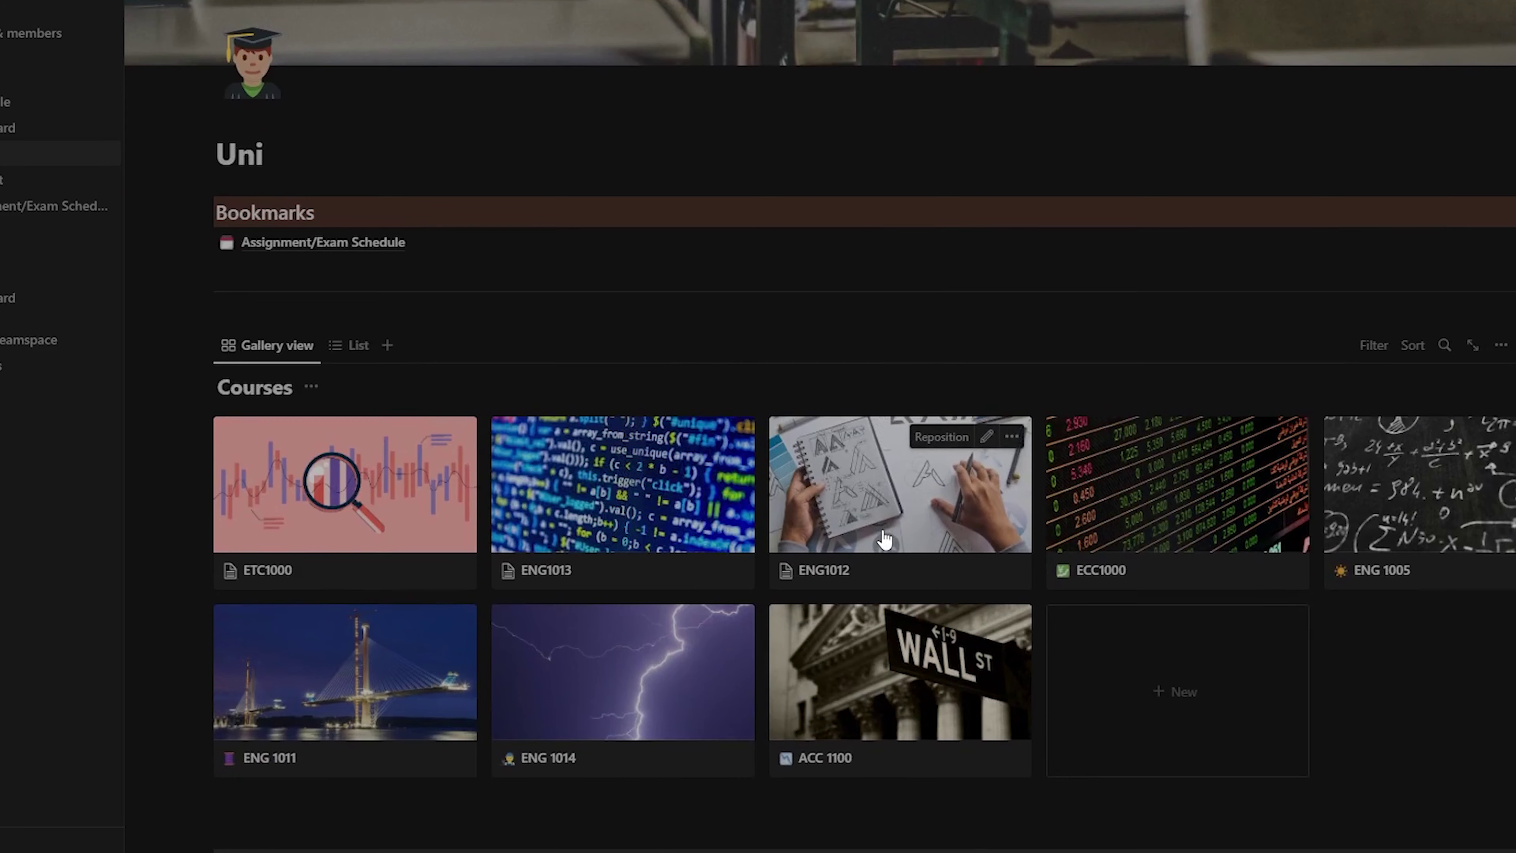
pyautogui.scroll(-3, 884, 537)
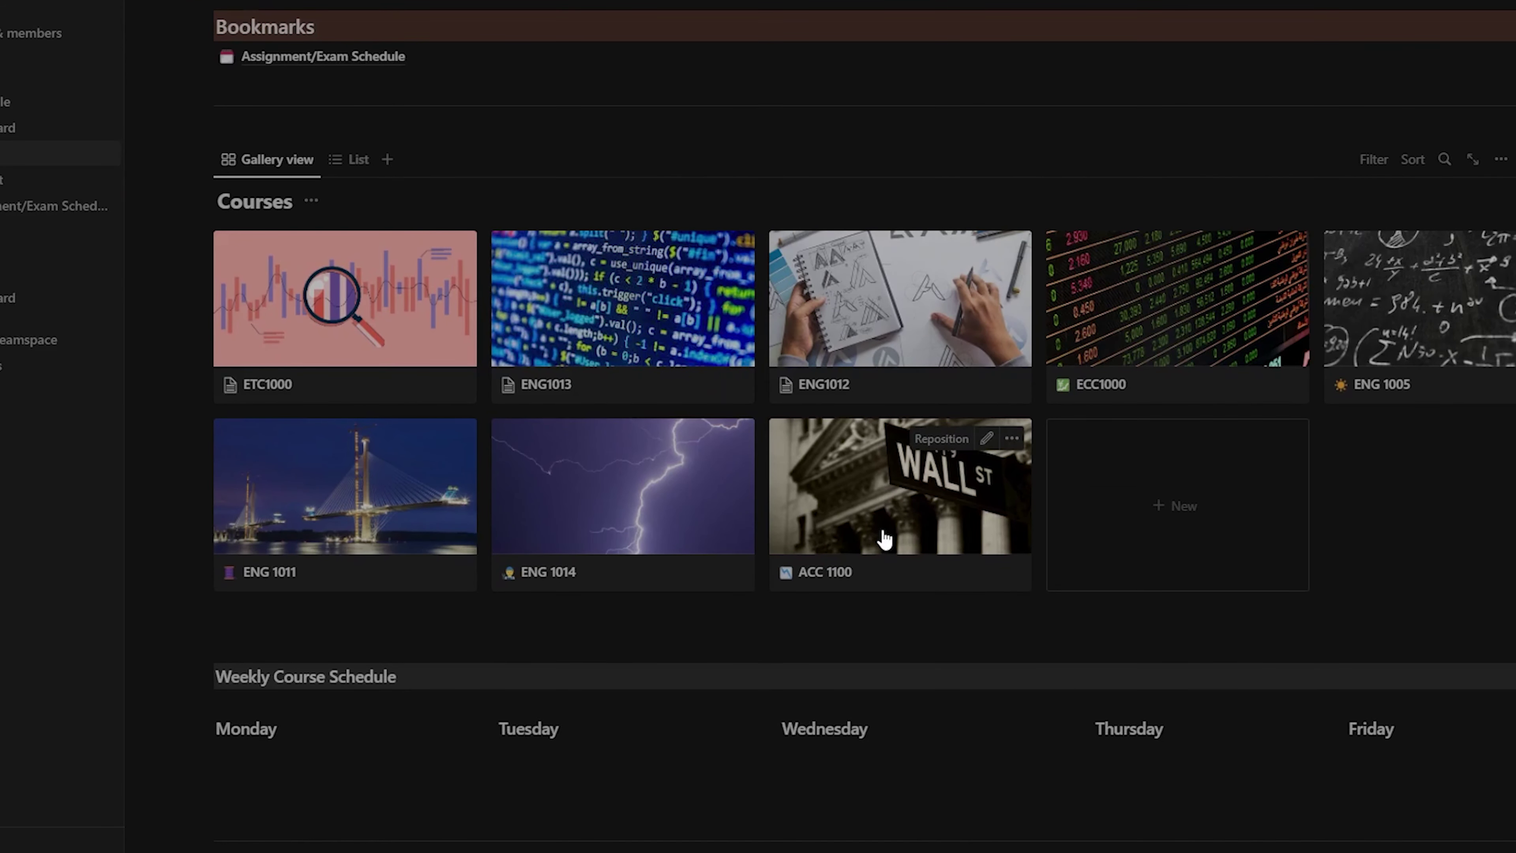
pyautogui.scroll(2, 884, 537)
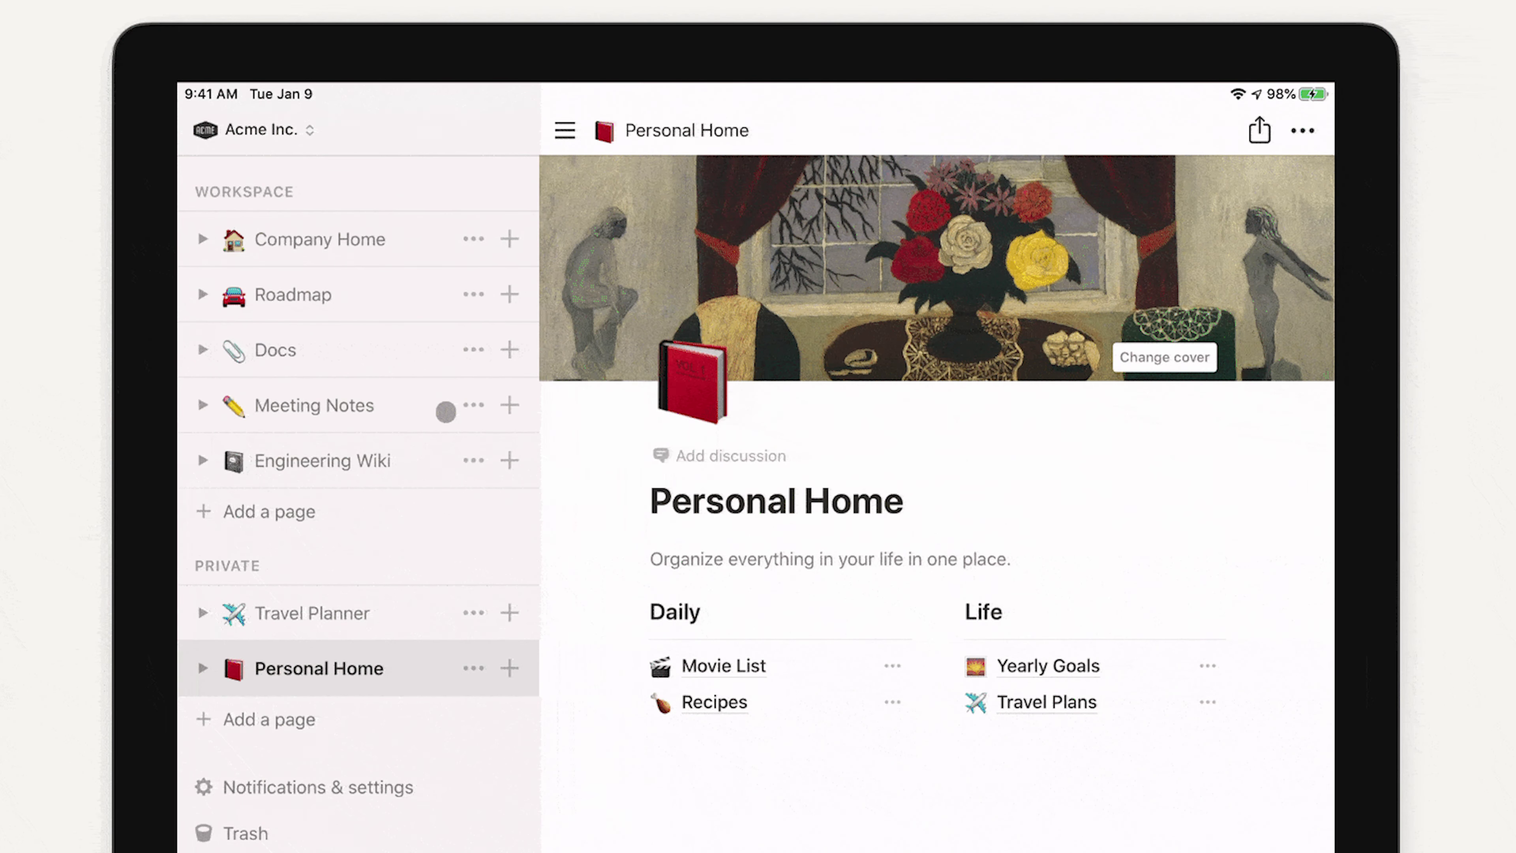
# Expand Engineering Wiki in the sidebar and open its Getting Started subpage
pyautogui.click(202, 461)
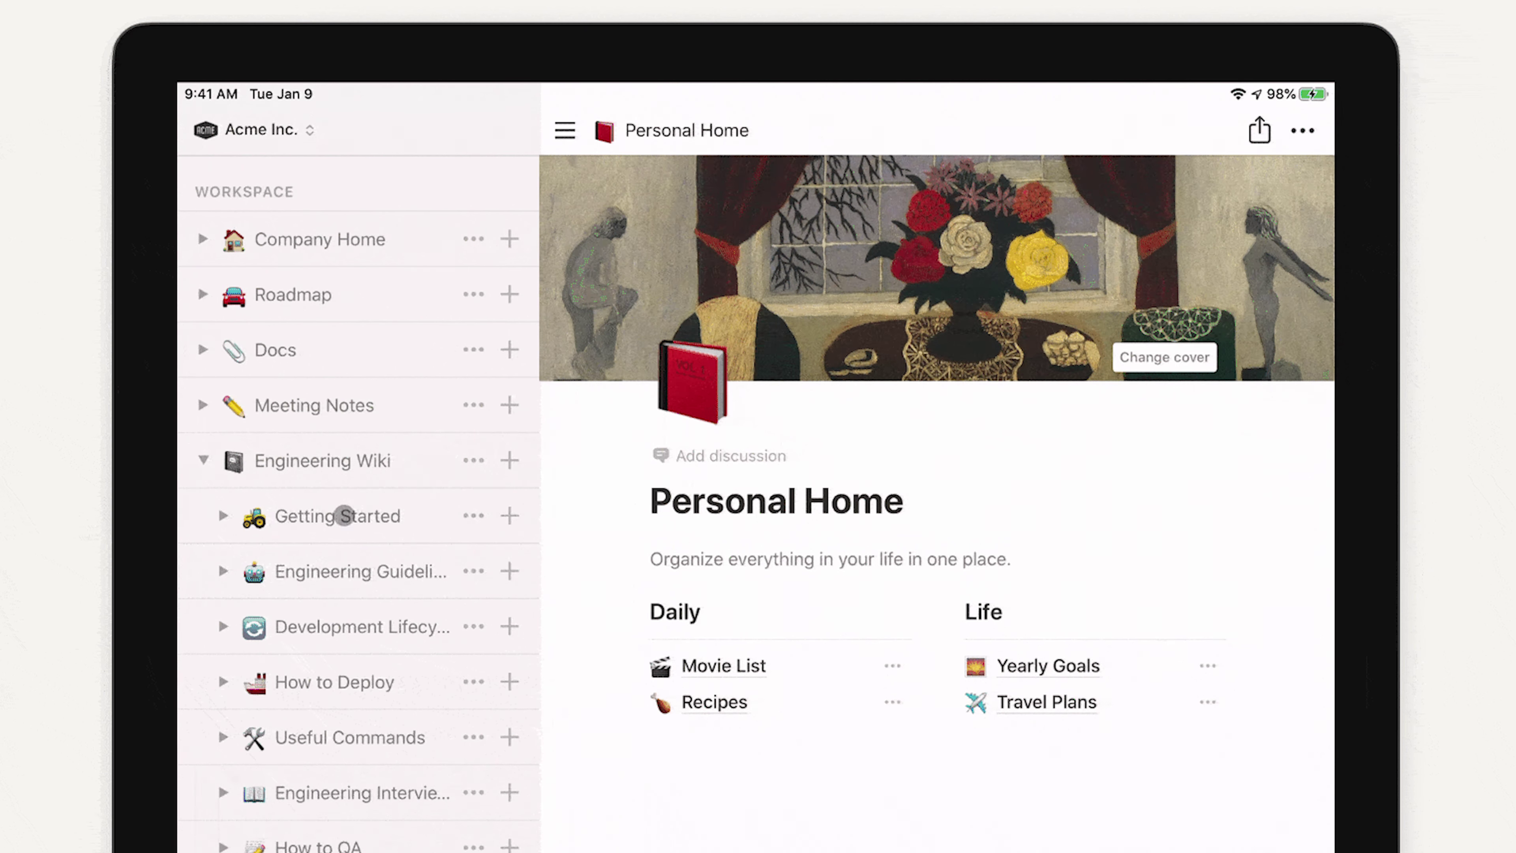
pyautogui.click(344, 516)
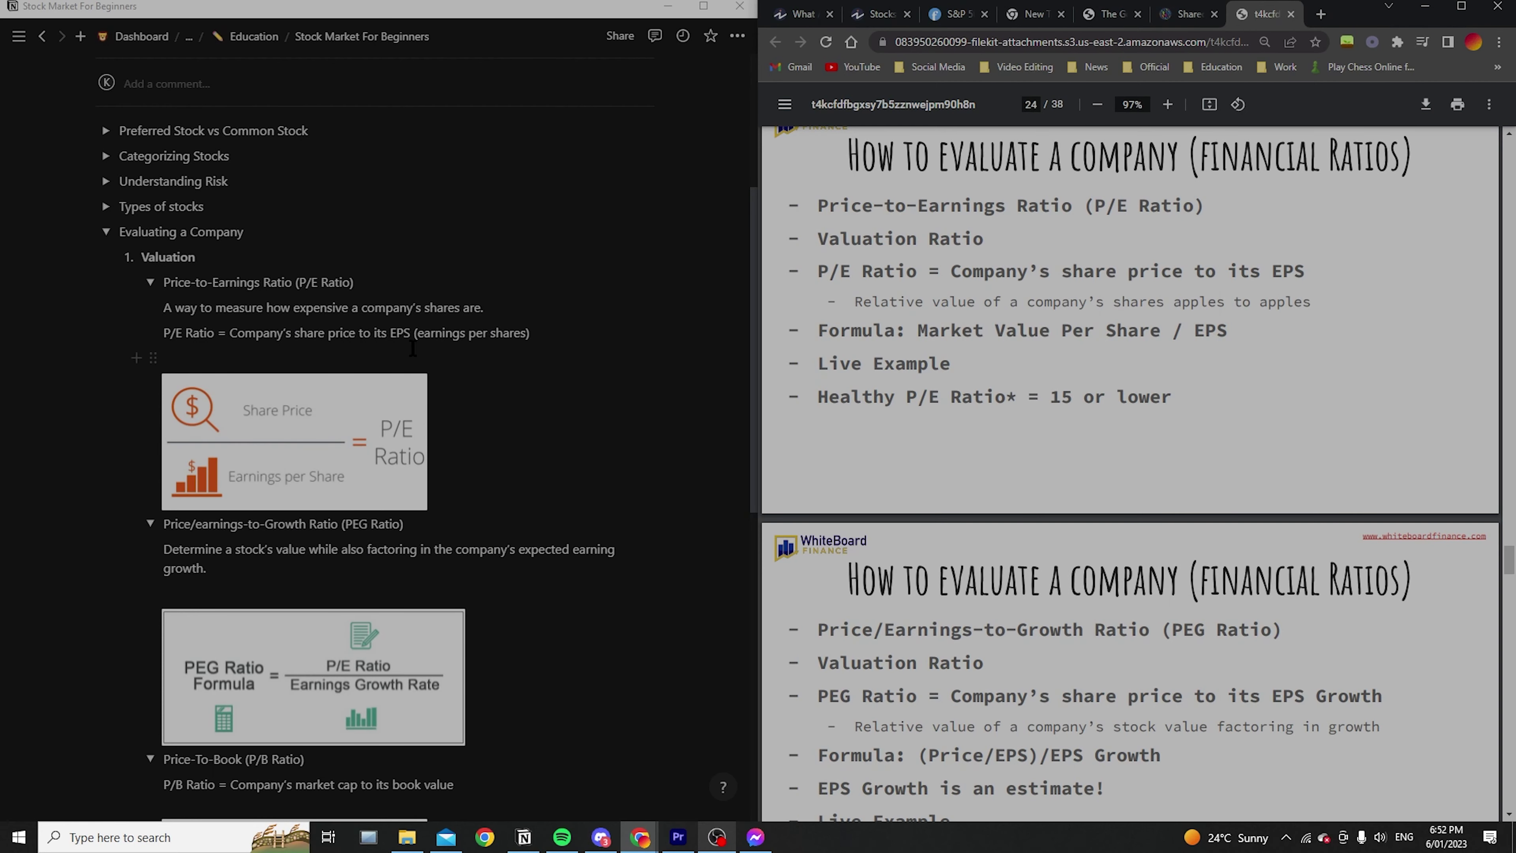
# Add the line 'Relative value of a company's shares apples to apples' under the P/E Ratio definition
pyautogui.click(338, 352)
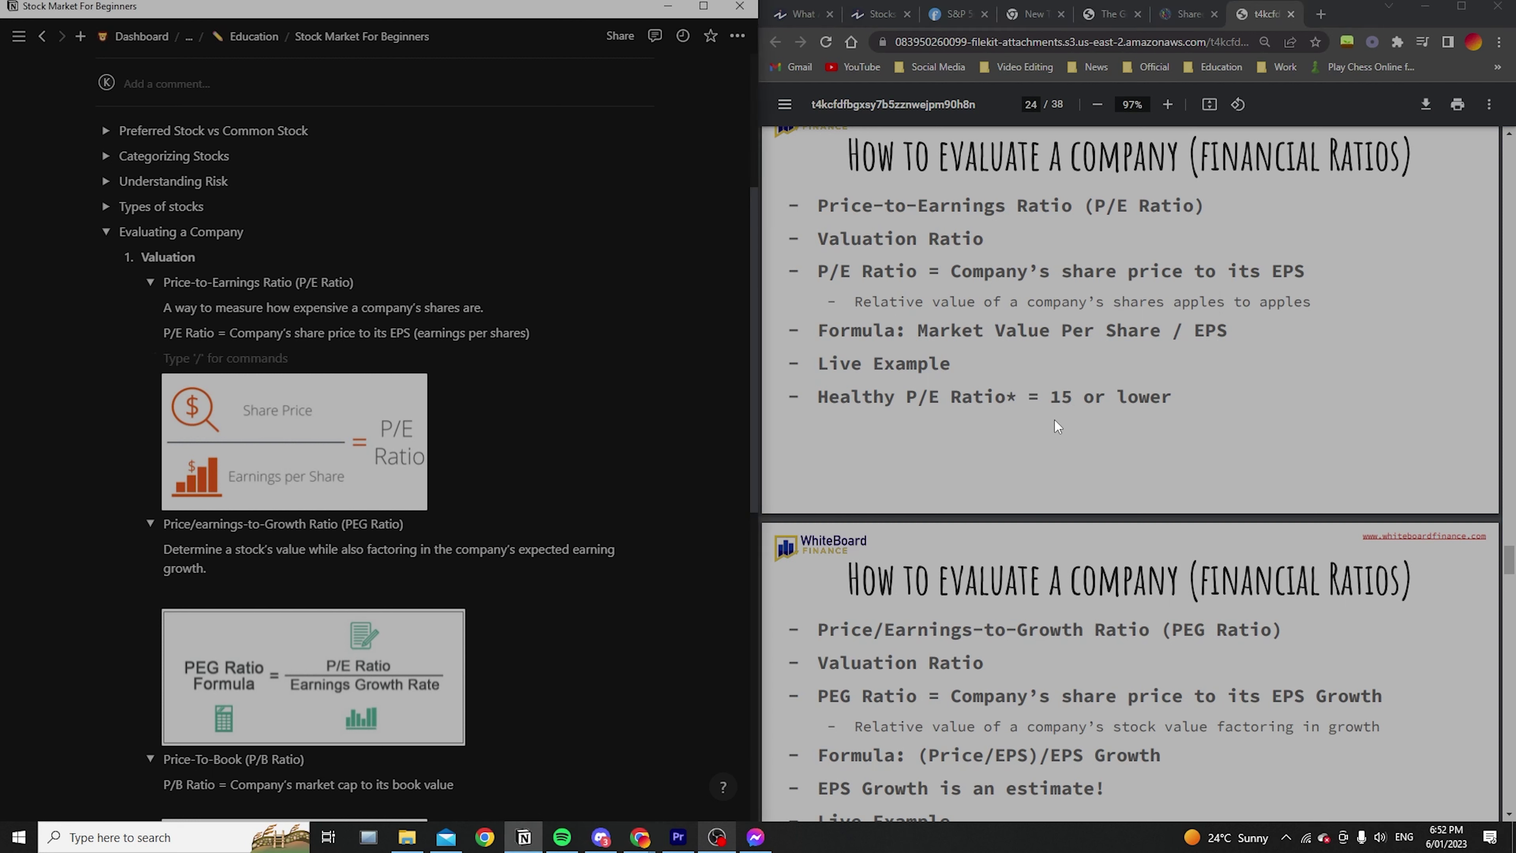
pyautogui.write('Rel')
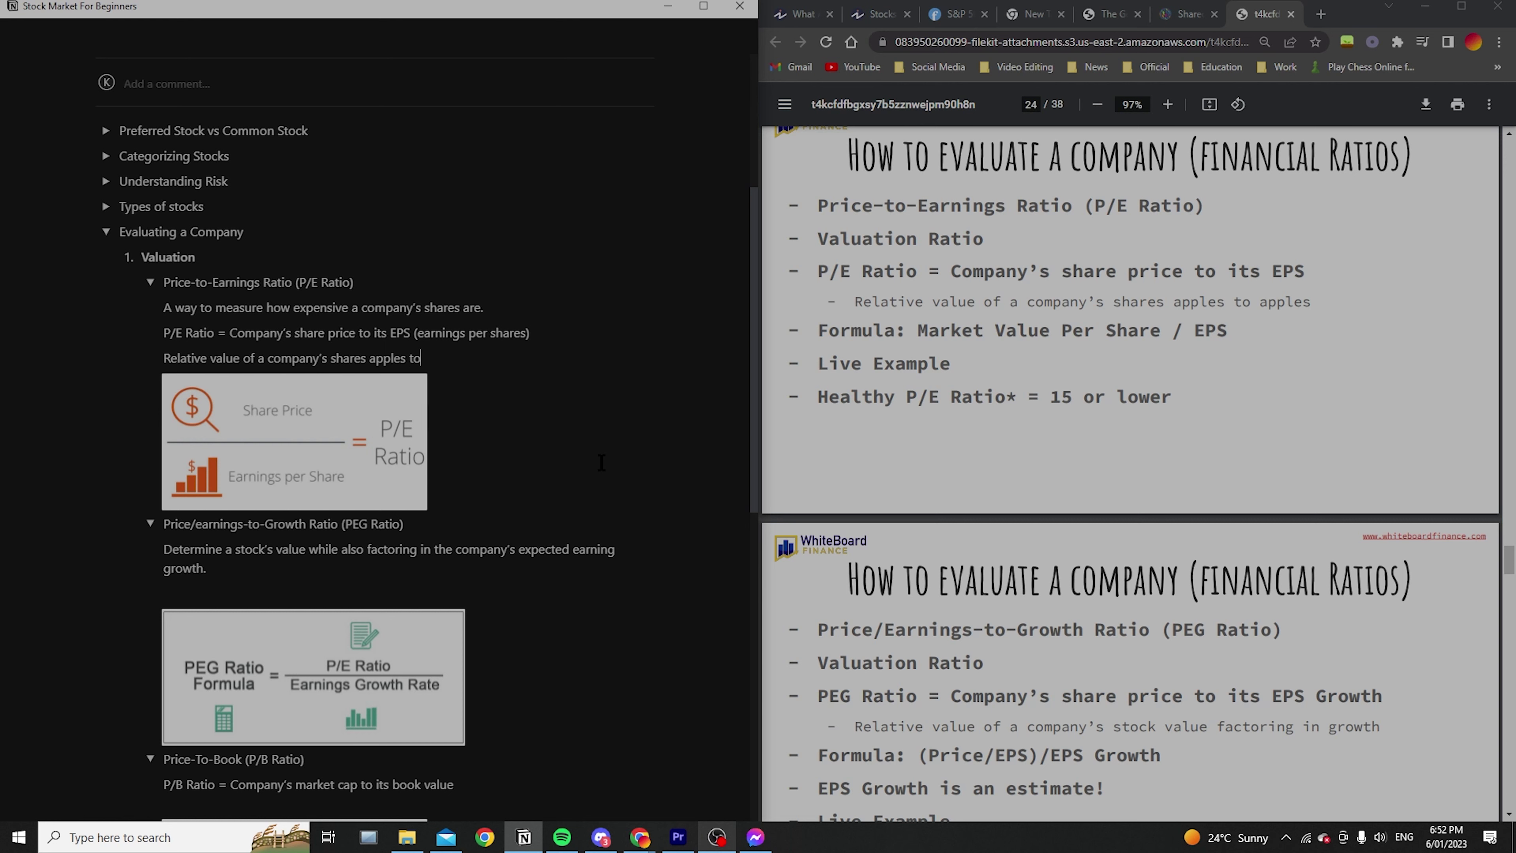
pyautogui.write('s')
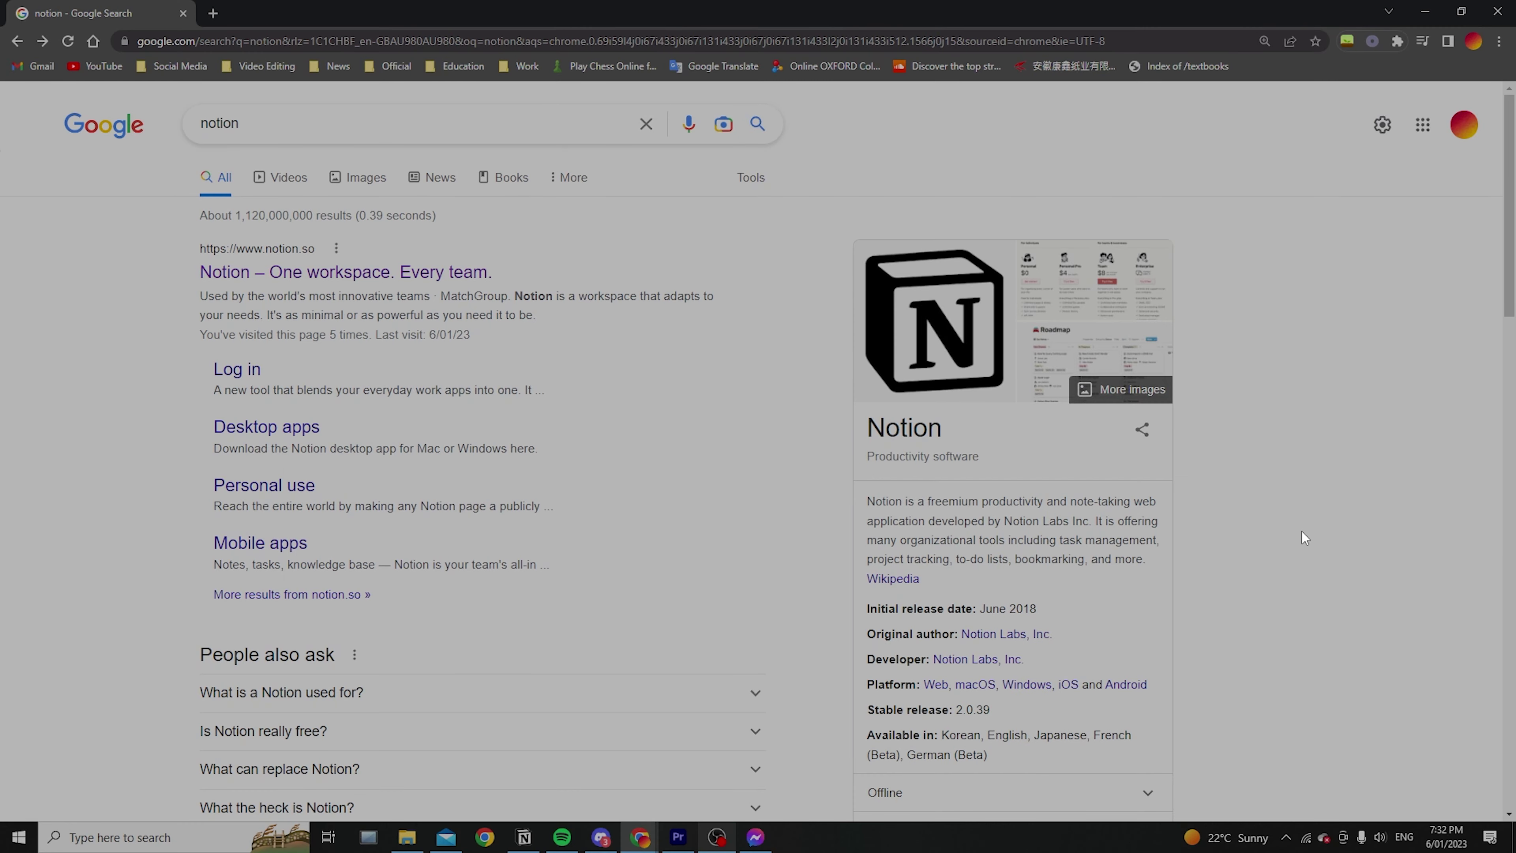
# Open Notion's homepage from the Google 'notion' search results and look over it
pyautogui.tripleClick(305, 122)
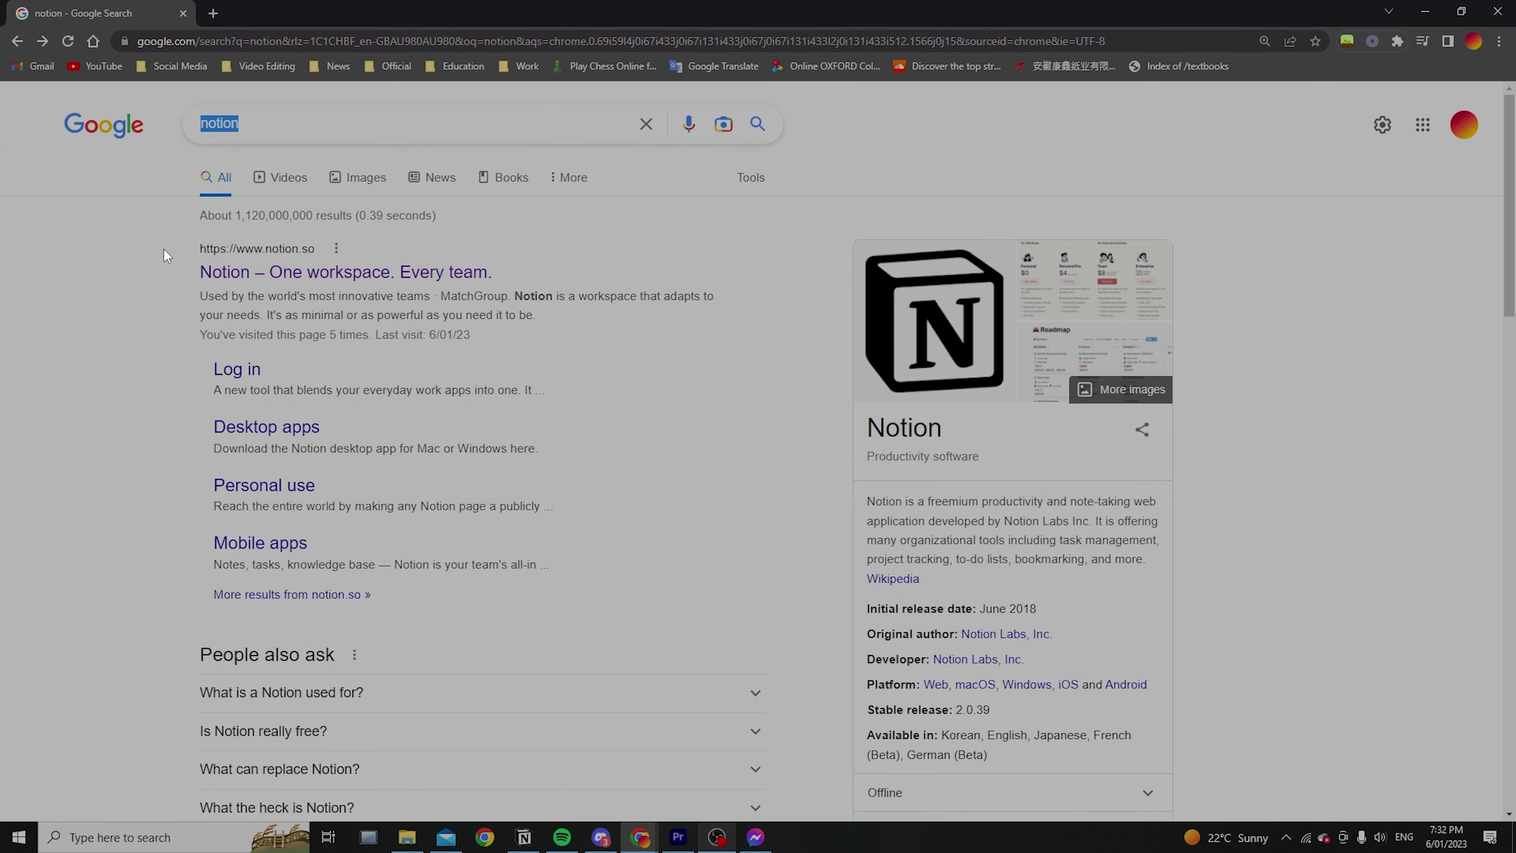
pyautogui.click(235, 273)
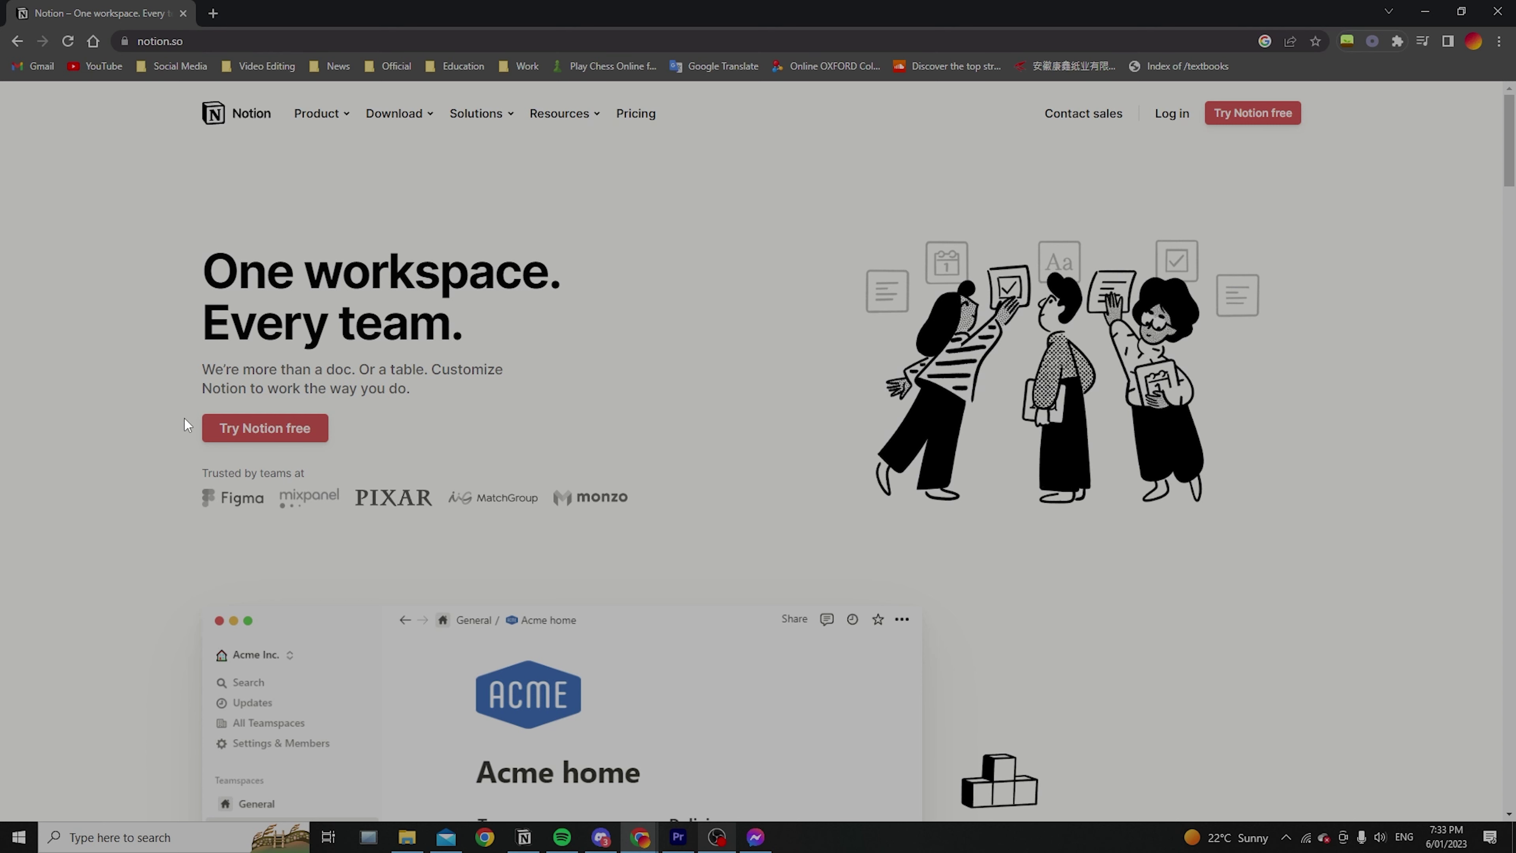
pyautogui.scroll(-15, 615, 529)
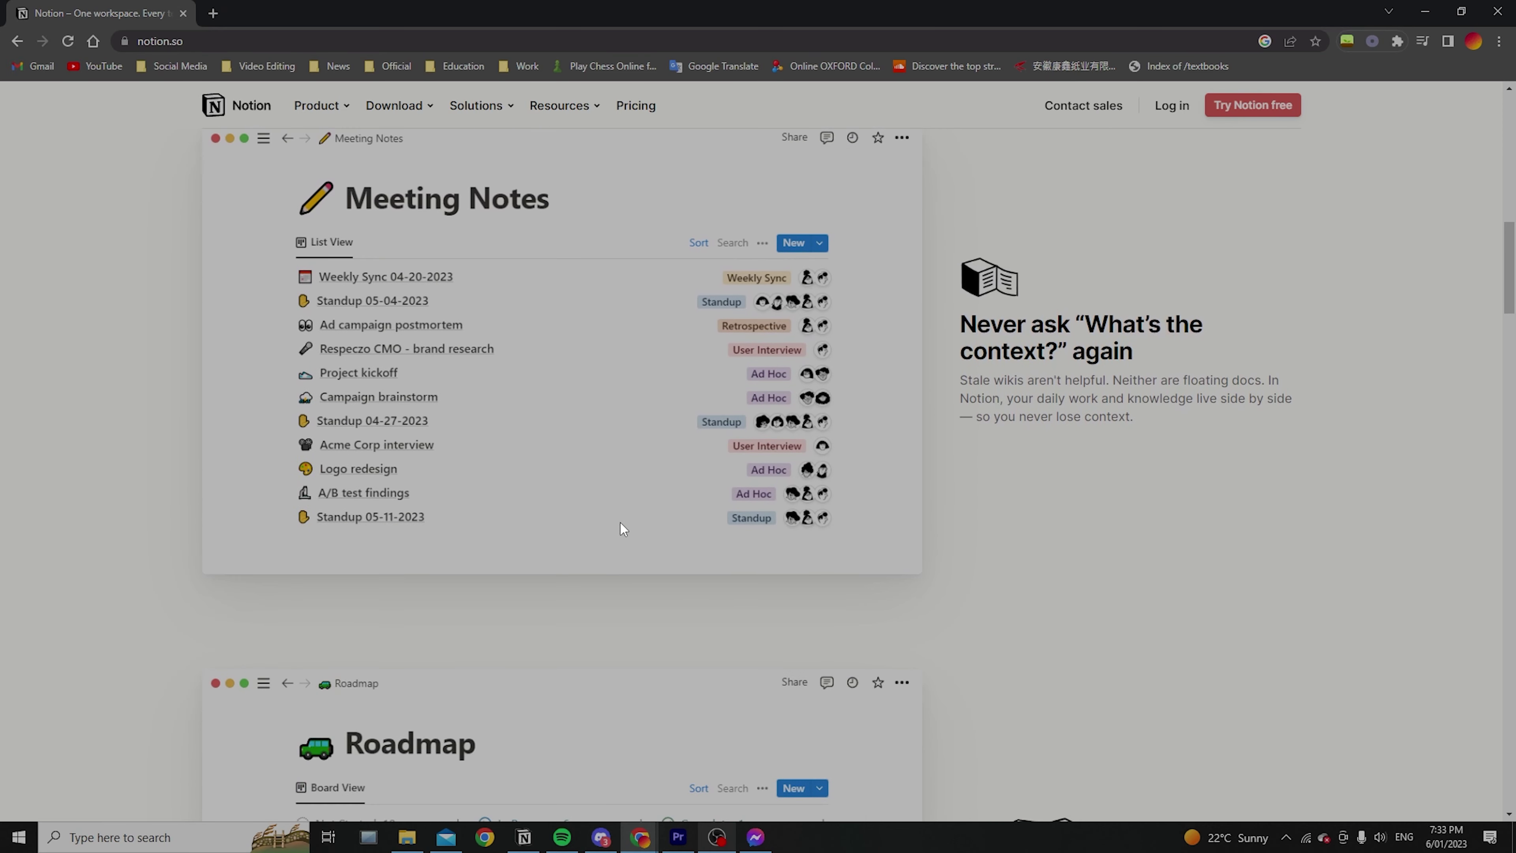
pyautogui.scroll(3, 622, 479)
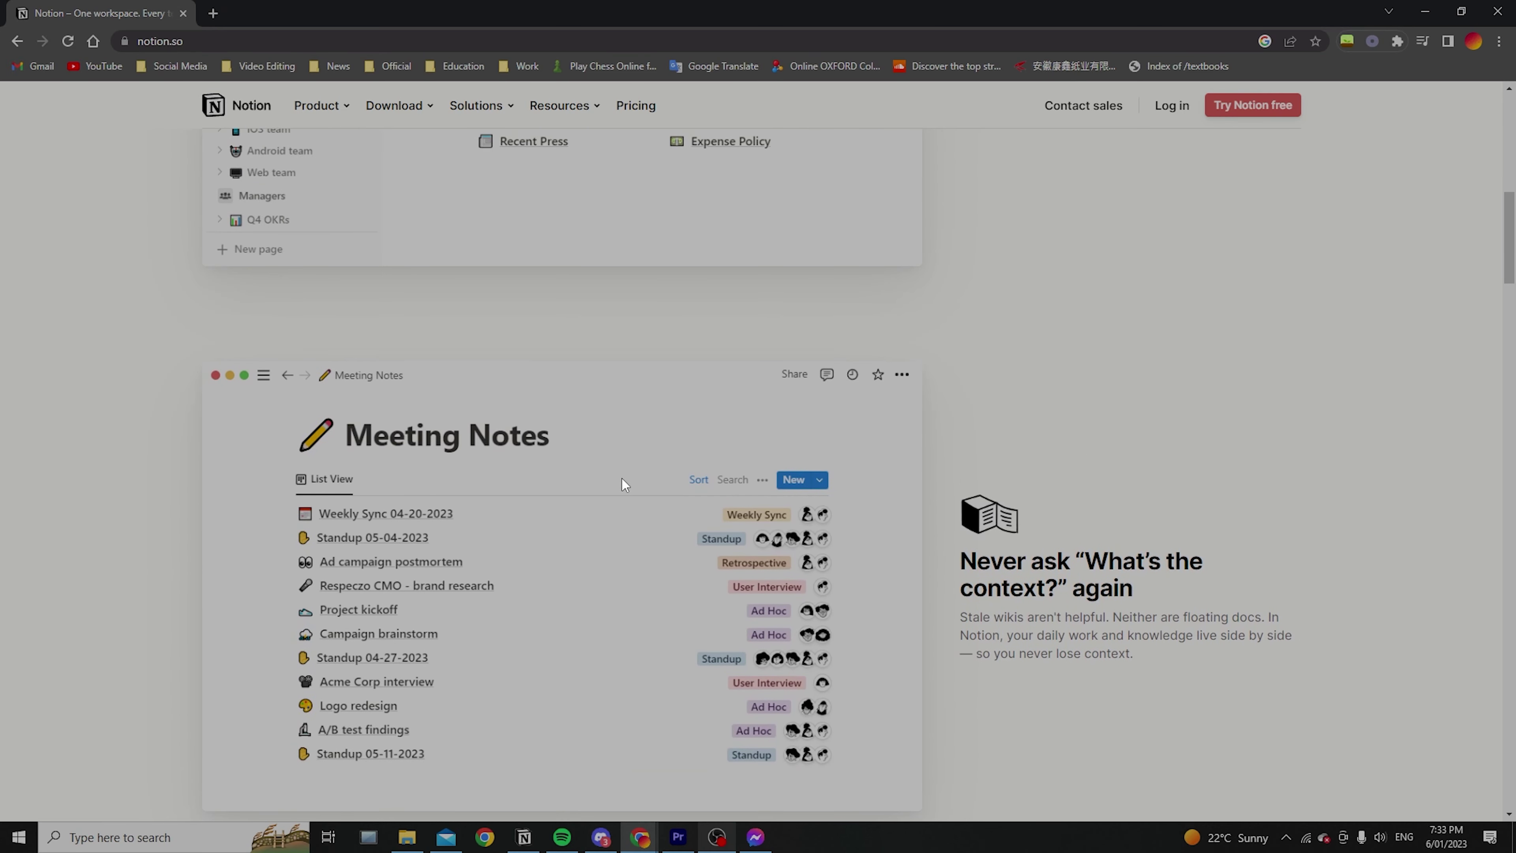
pyautogui.scroll(12, 622, 479)
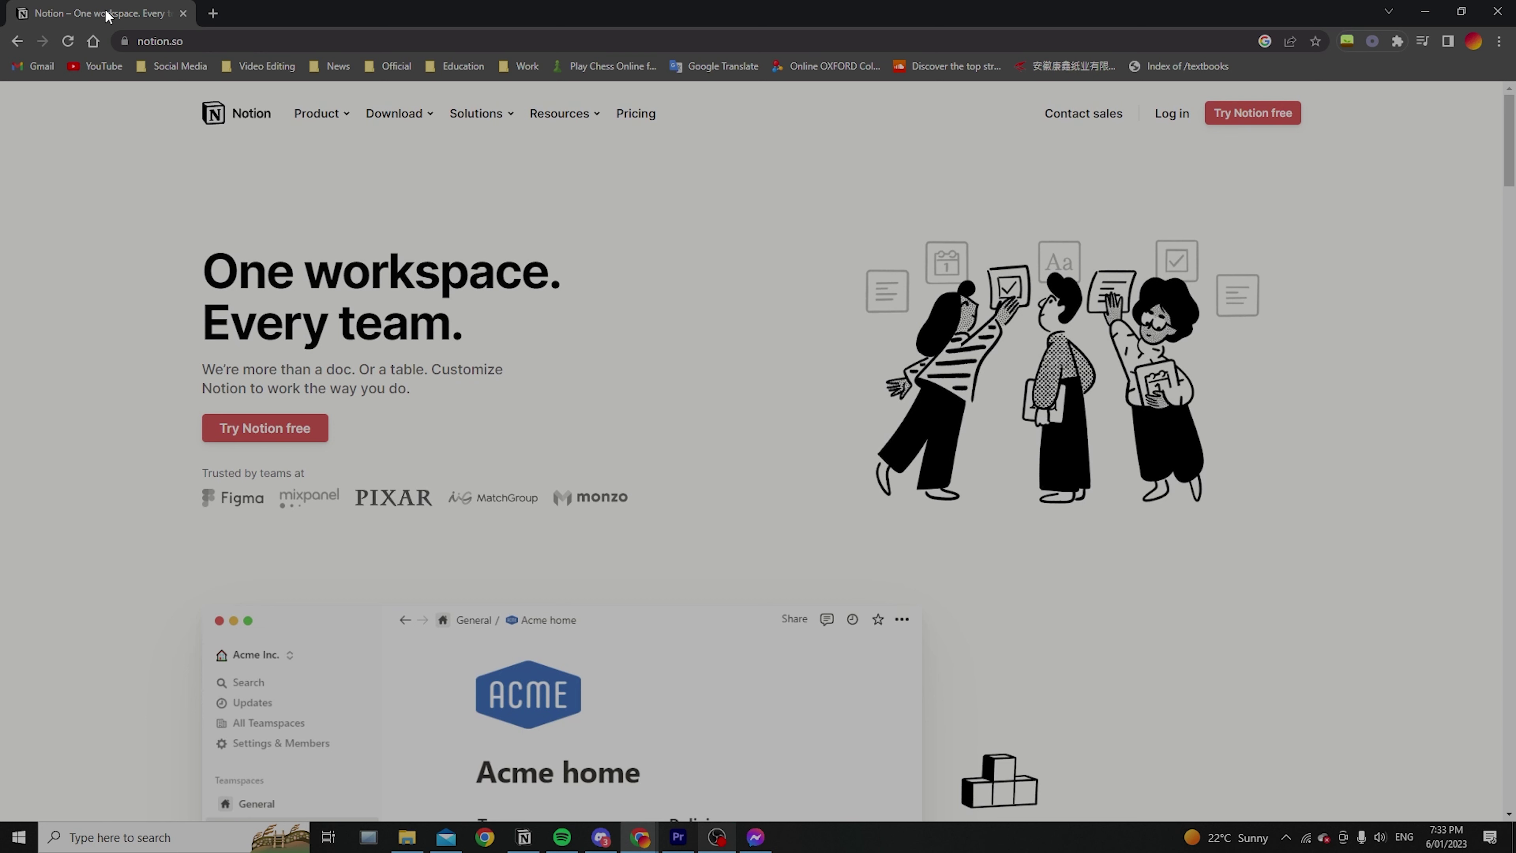
# In a new tab, search 'notion browser', read the Notion for web help article, then return to Notion
pyautogui.click(214, 13)
pyautogui.write('notion browser')
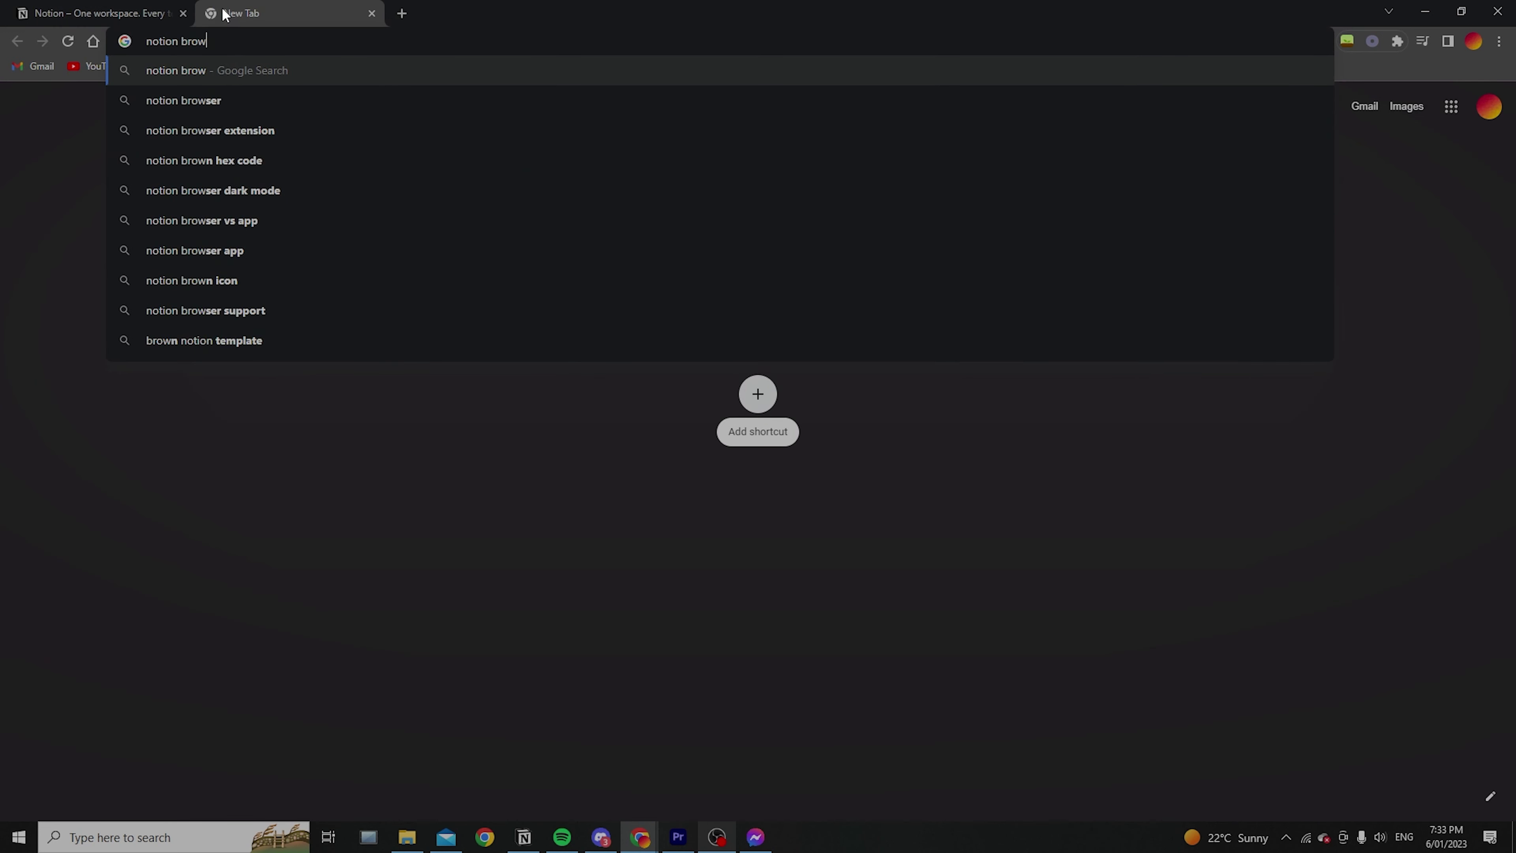
pyautogui.press('Return')
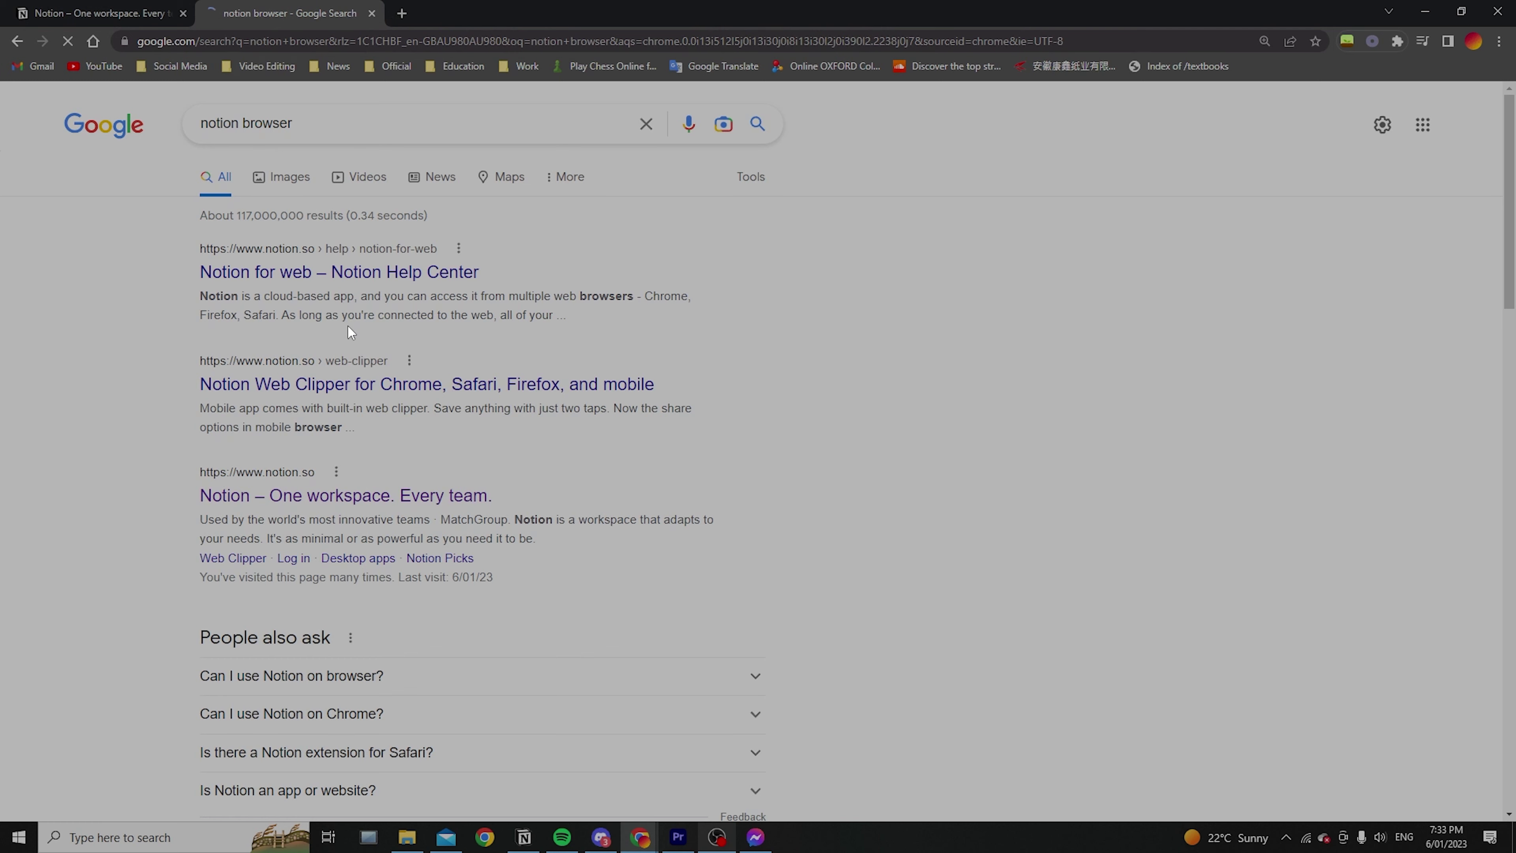
pyautogui.click(349, 277)
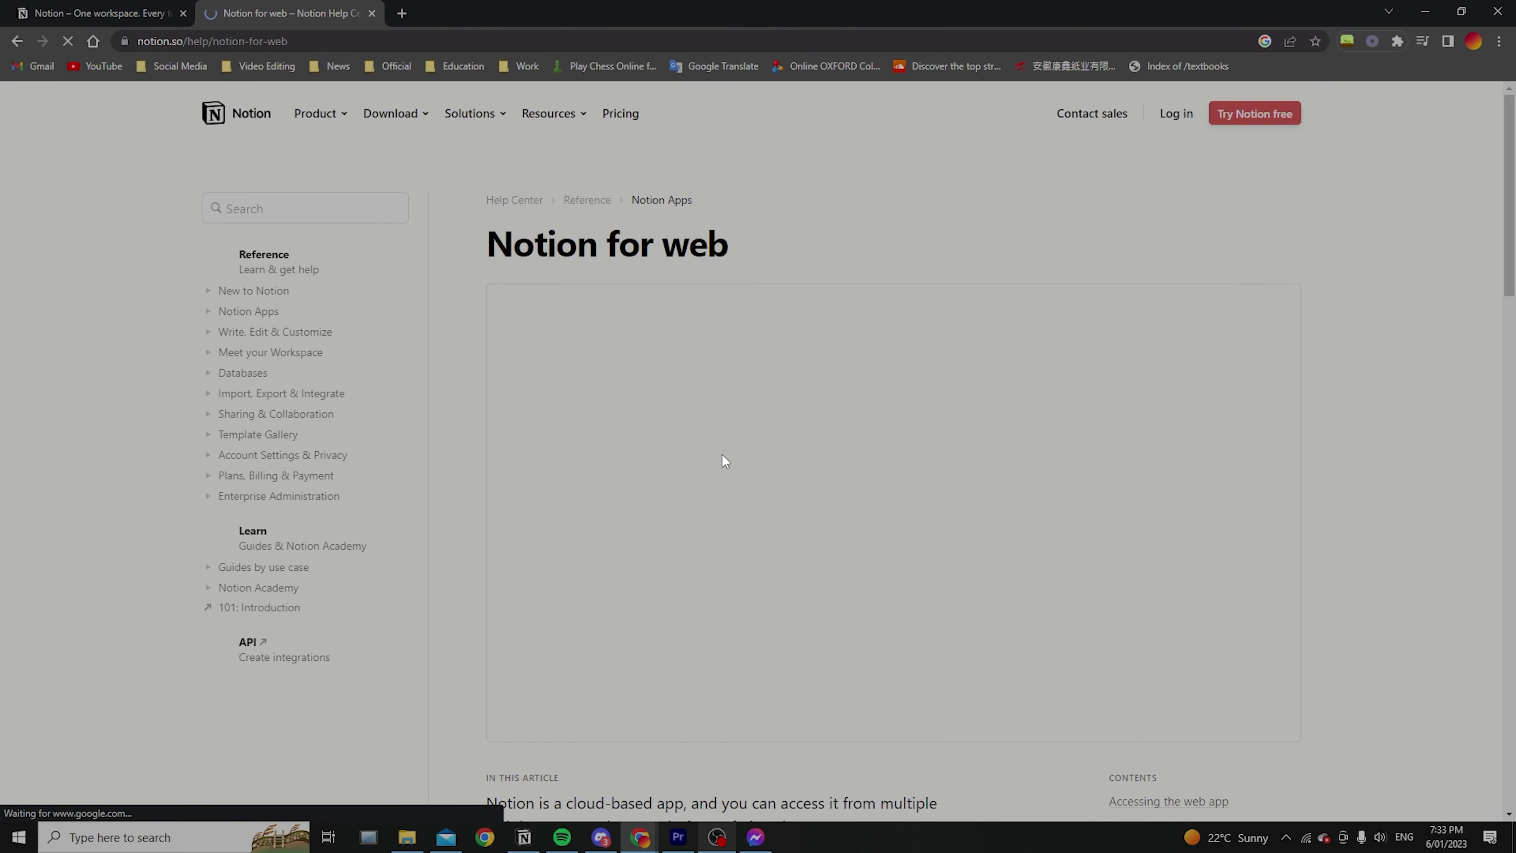
pyautogui.scroll(-5, 815, 481)
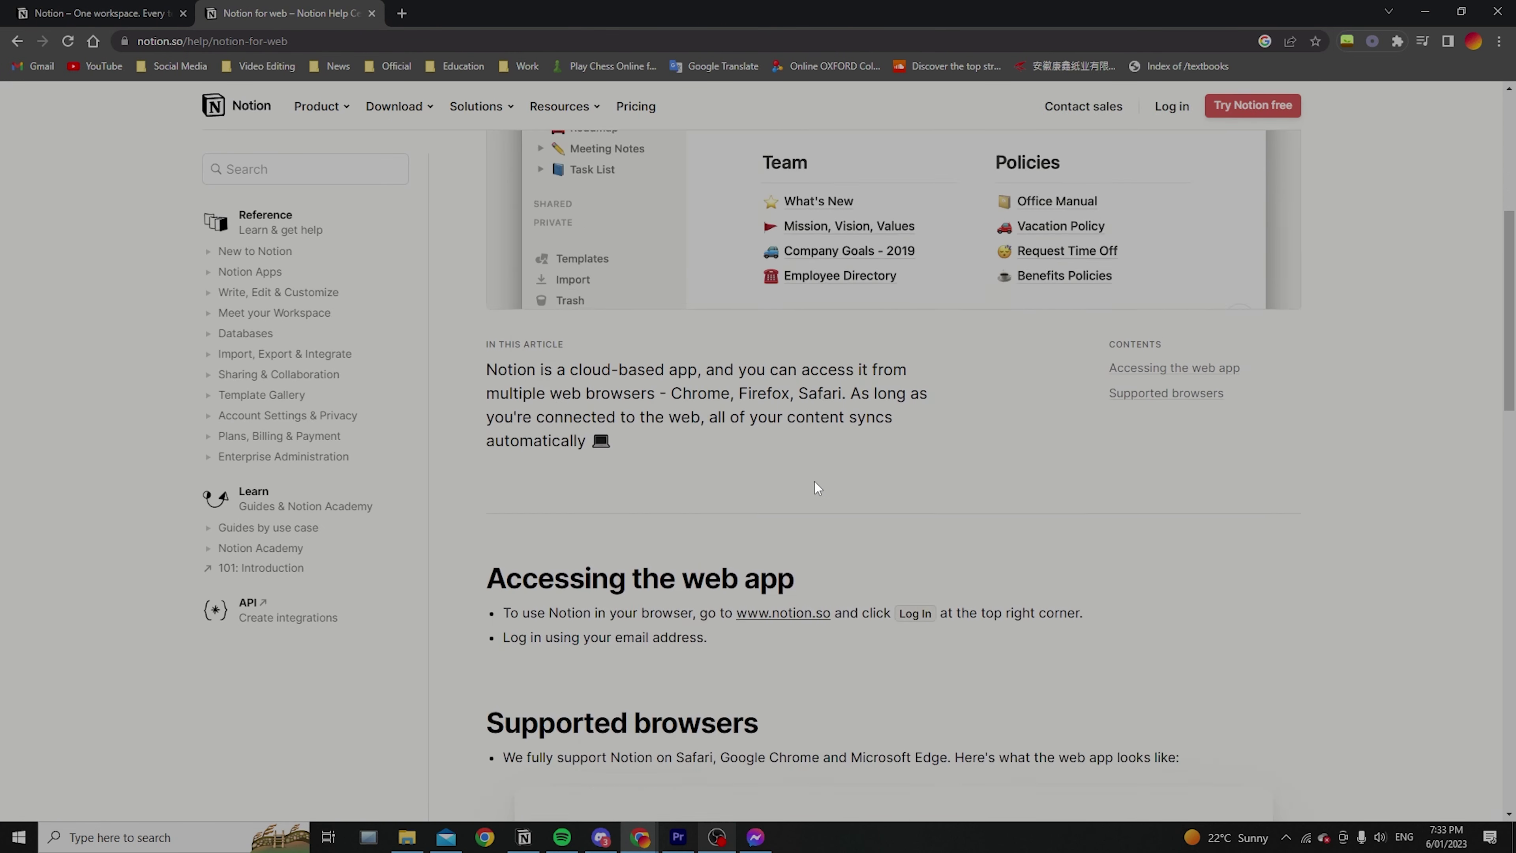
pyautogui.scroll(5, 942, 460)
pyautogui.scroll(-5, 633, 733)
pyautogui.click(524, 837)
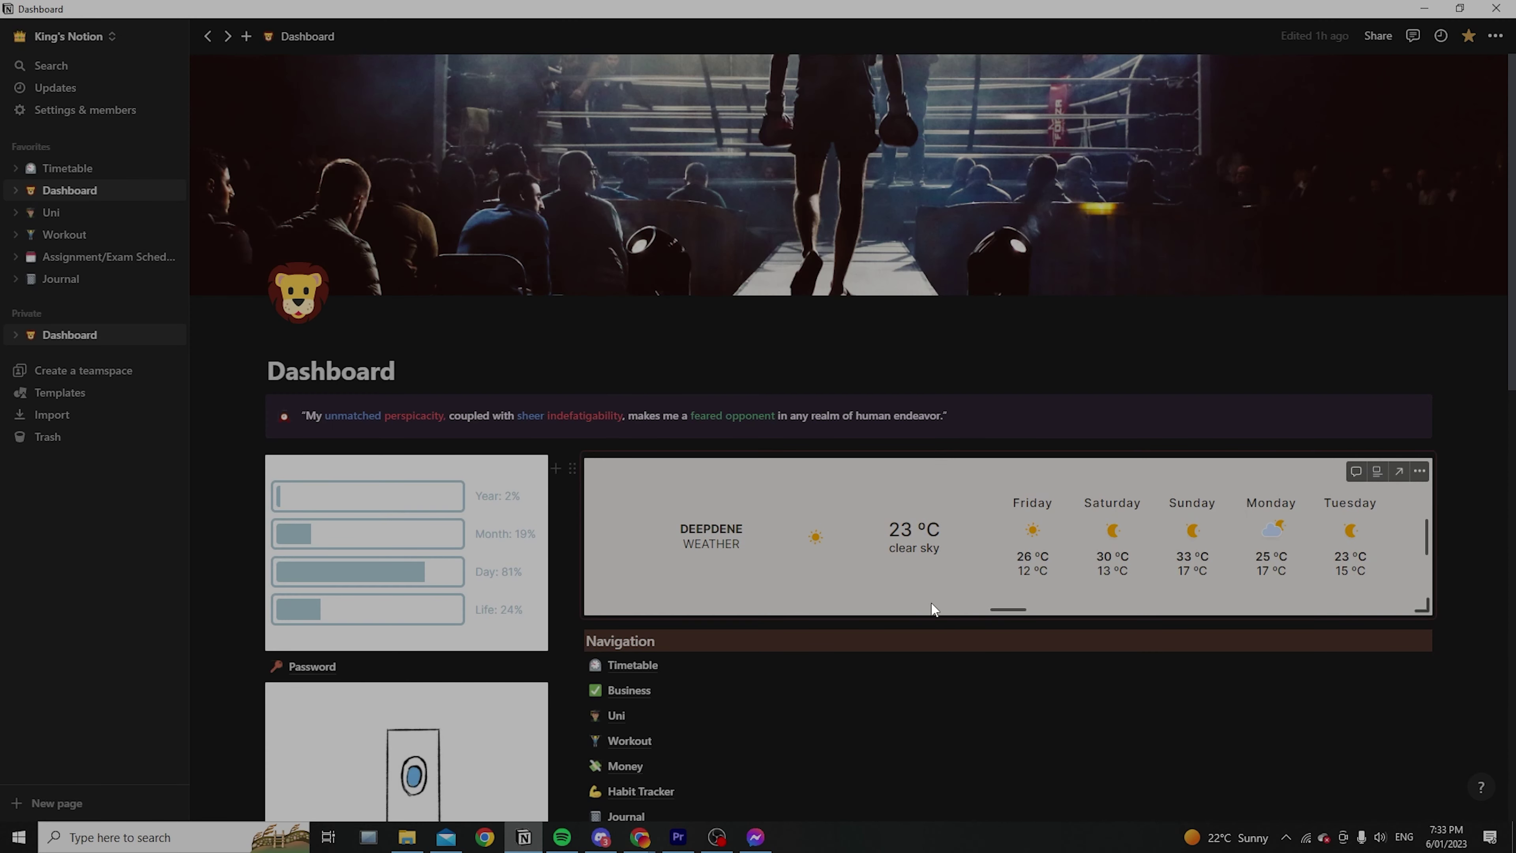
# Scroll through the Dashboard's hourly planner table and place the caret below the Journal link
pyautogui.scroll(-5, 934, 607)
pyautogui.scroll(4, 940, 597)
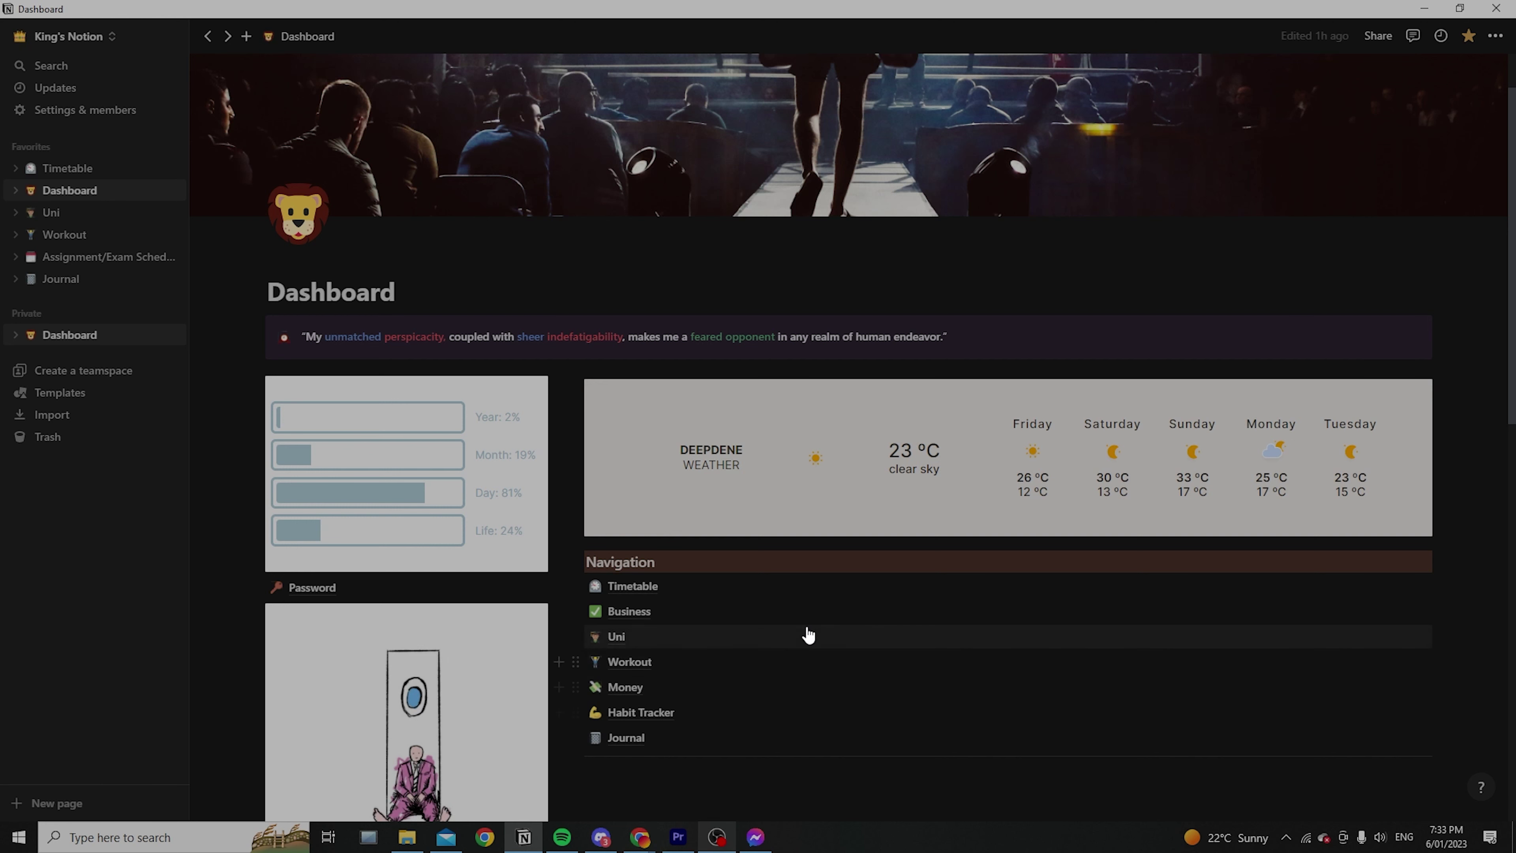
pyautogui.scroll(-2, 1036, 599)
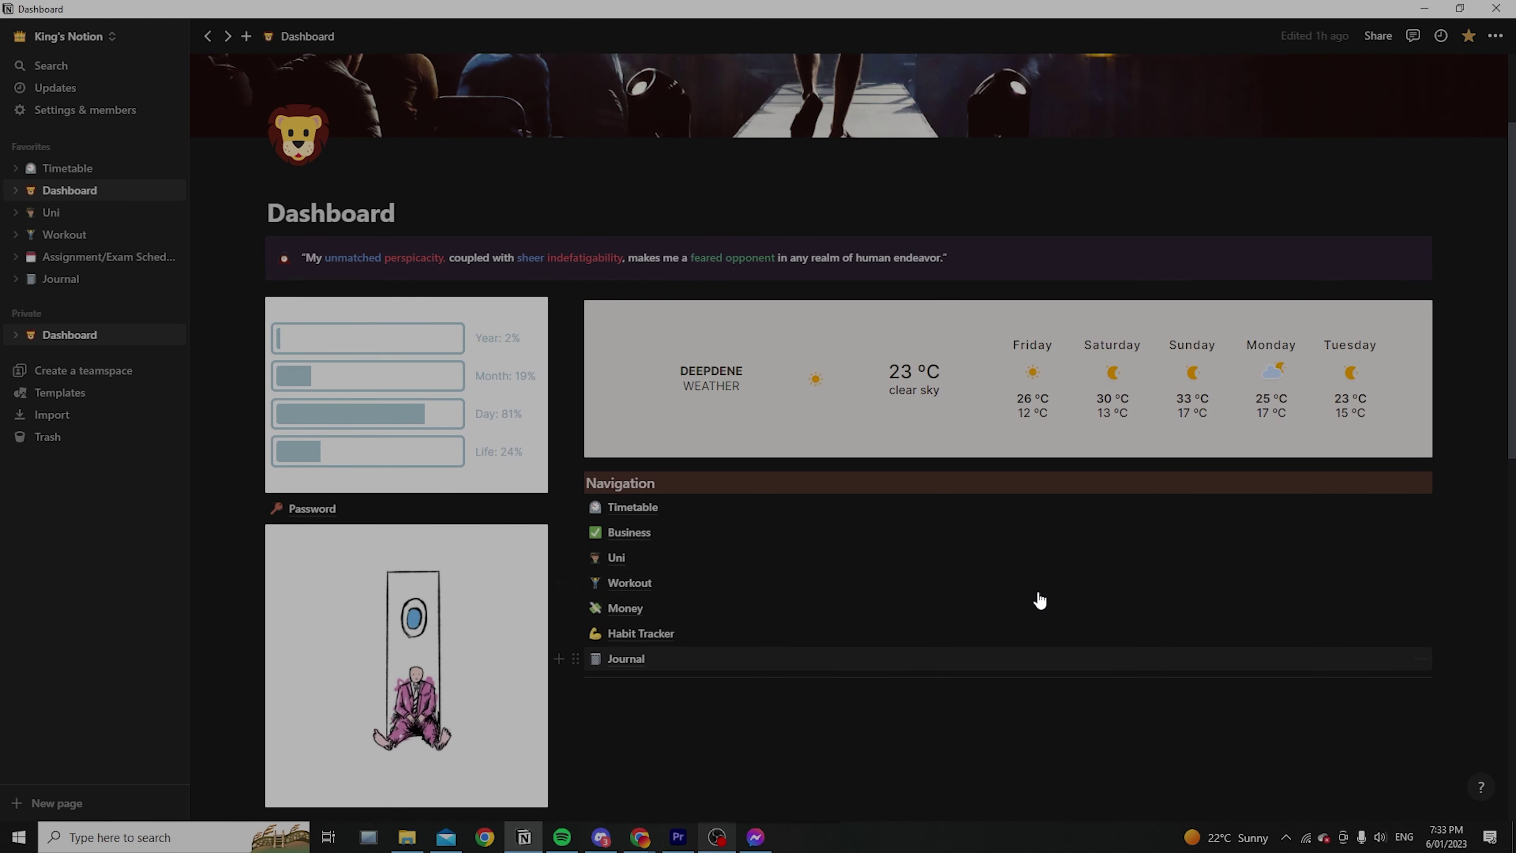
pyautogui.scroll(4, 680, 470)
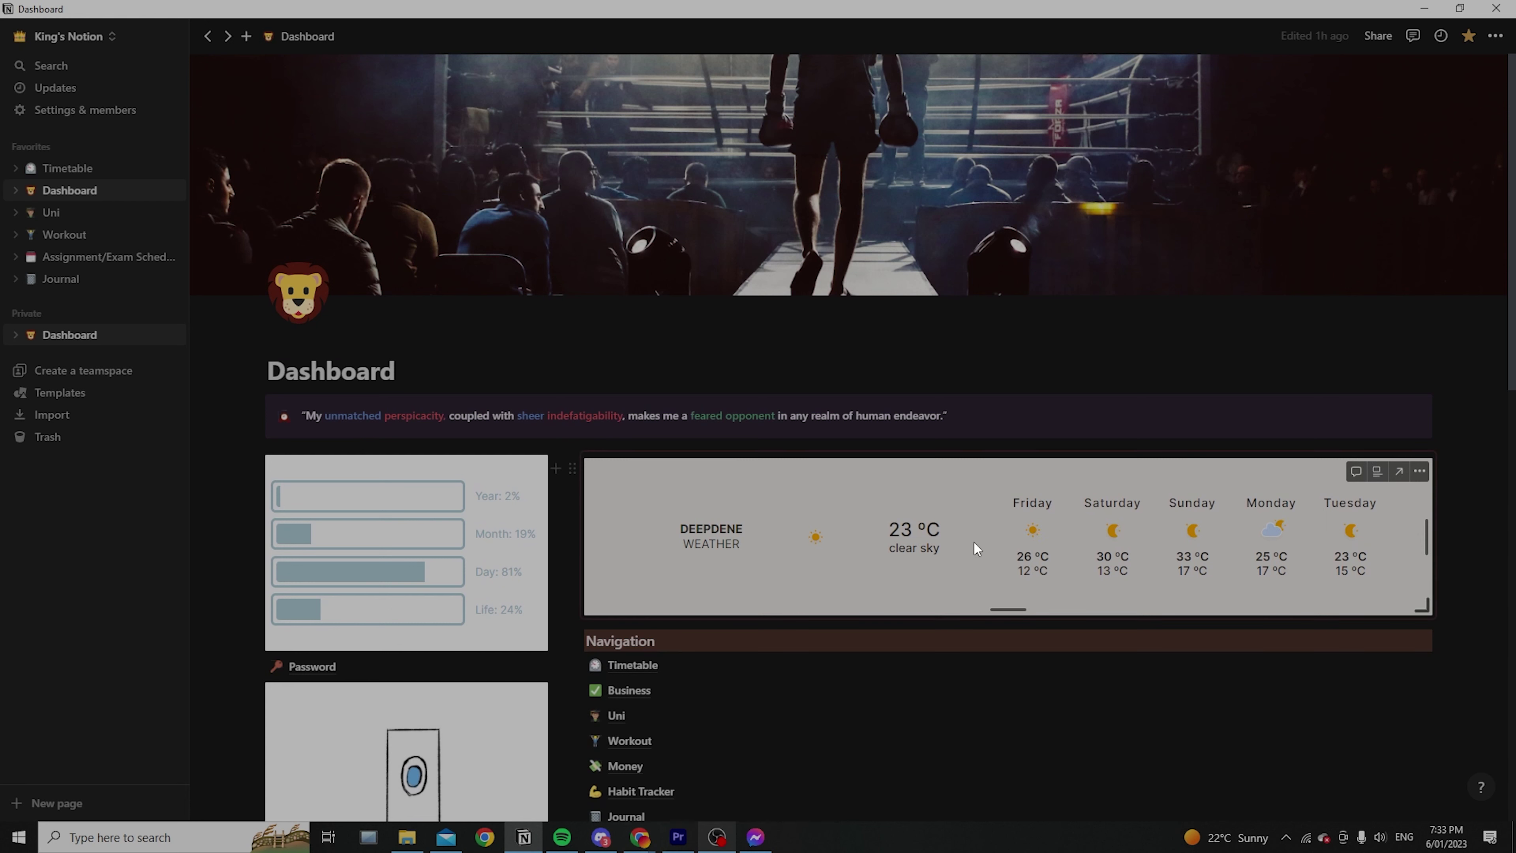
pyautogui.scroll(-4, 771, 525)
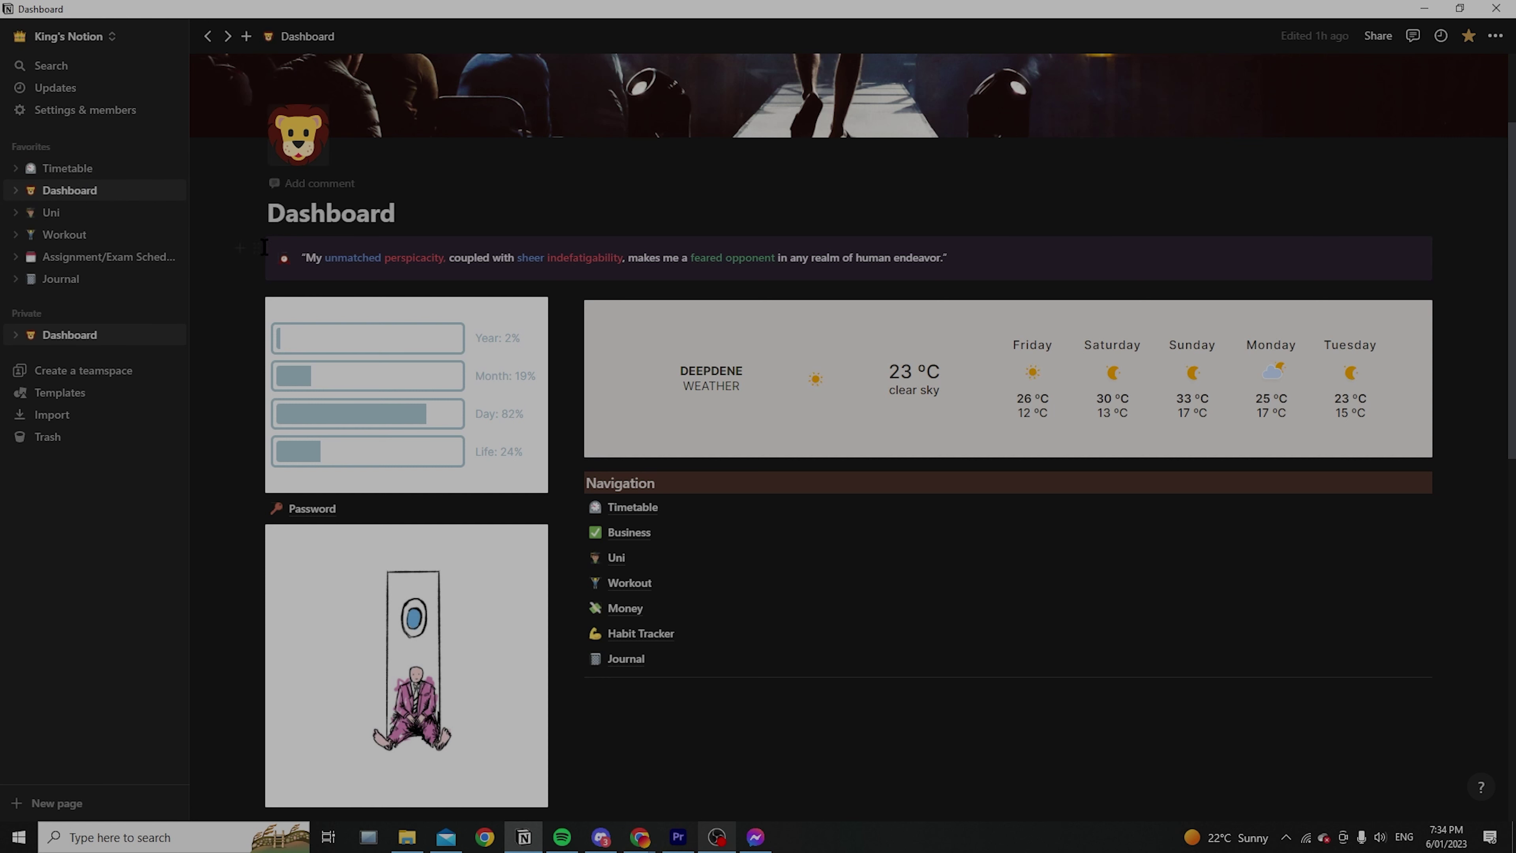
pyautogui.scroll(3, 761, 430)
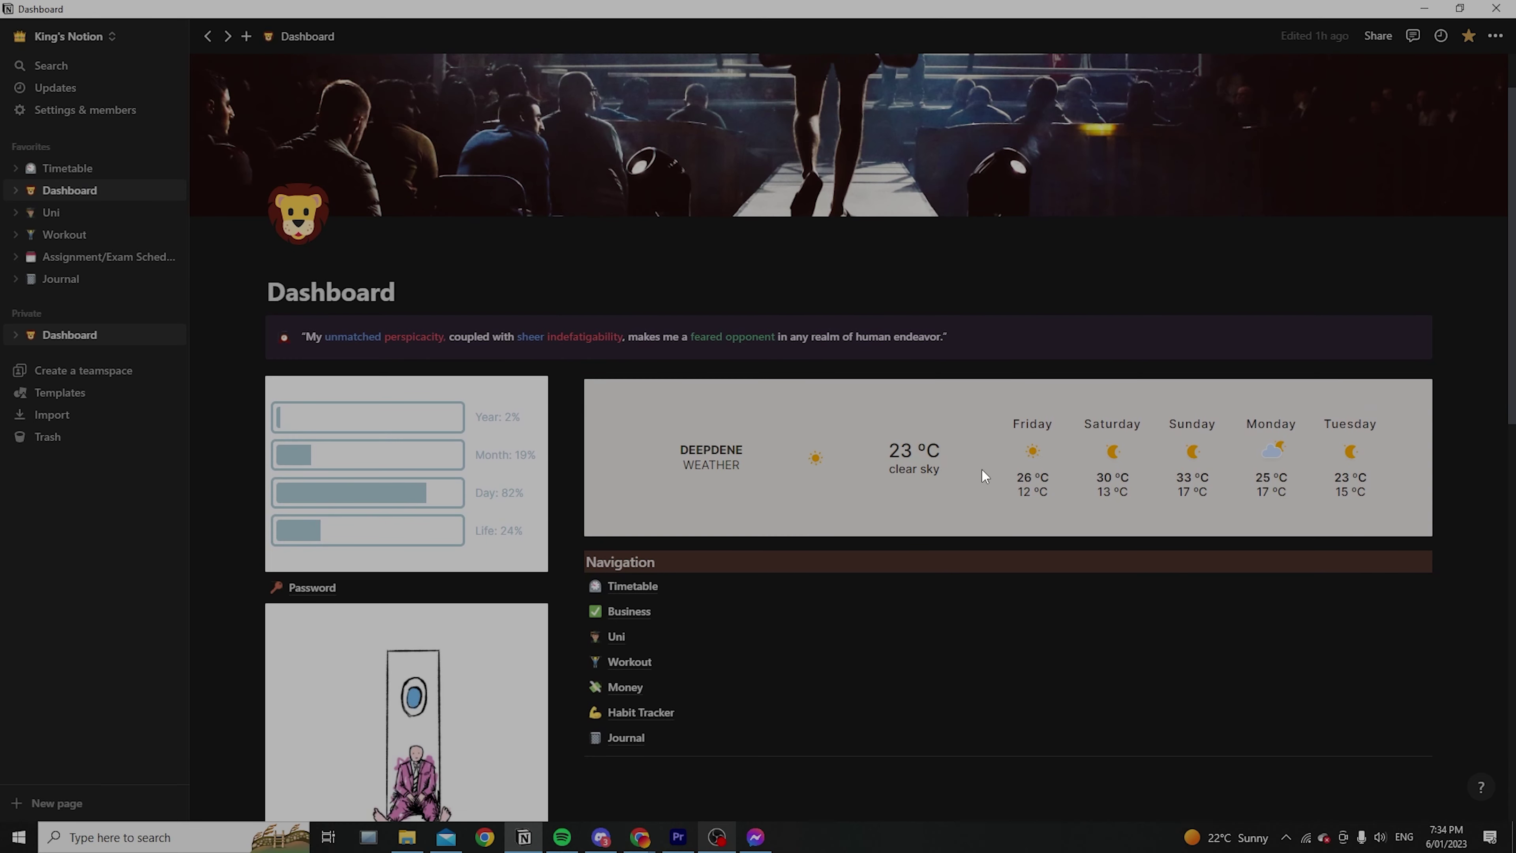
pyautogui.scroll(-3, 986, 483)
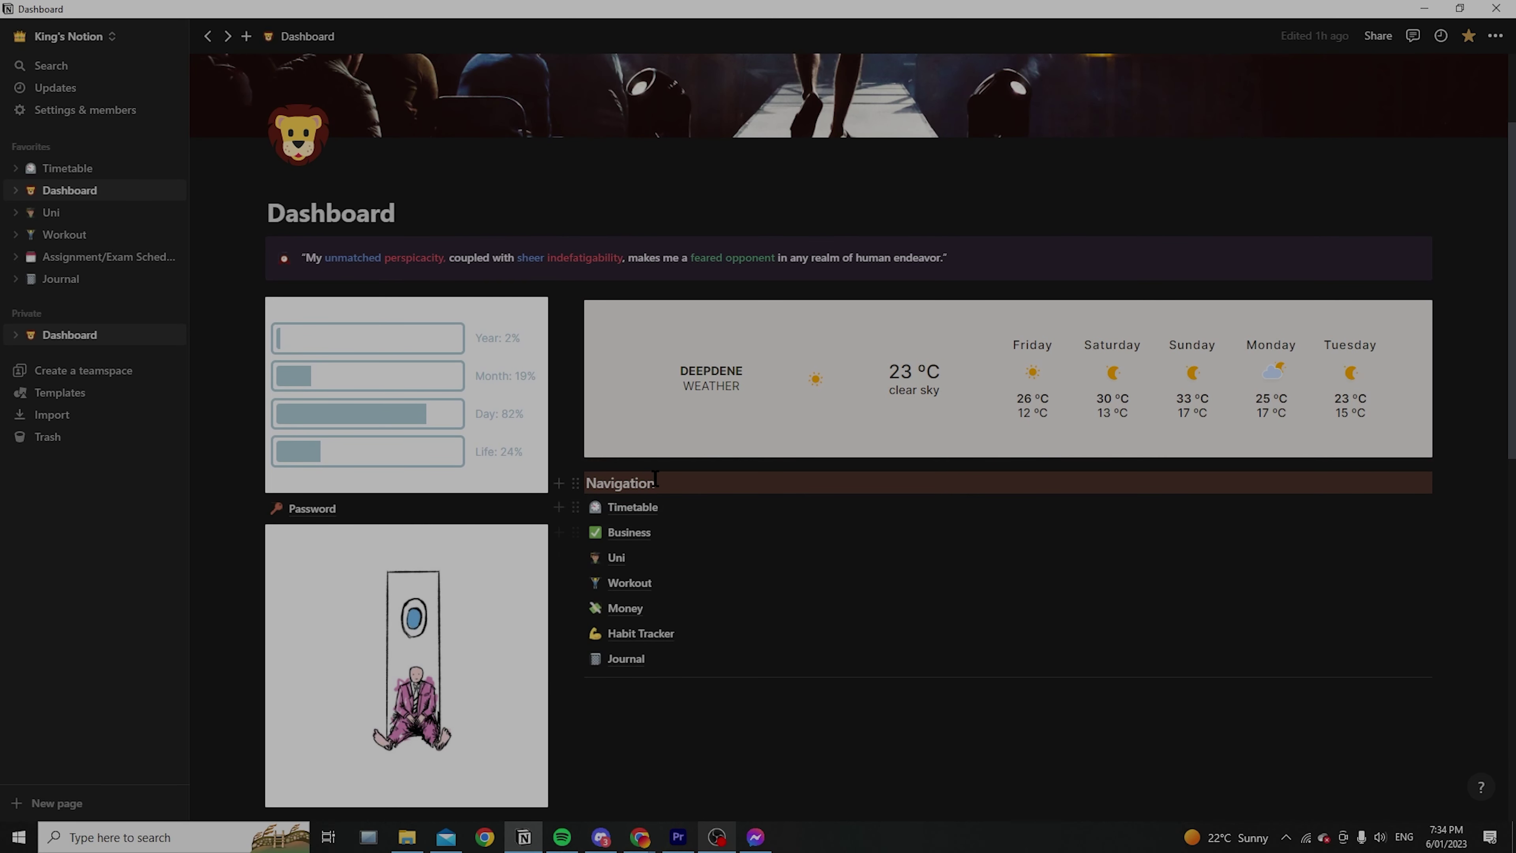
pyautogui.press('Escape')
pyautogui.click(746, 762)
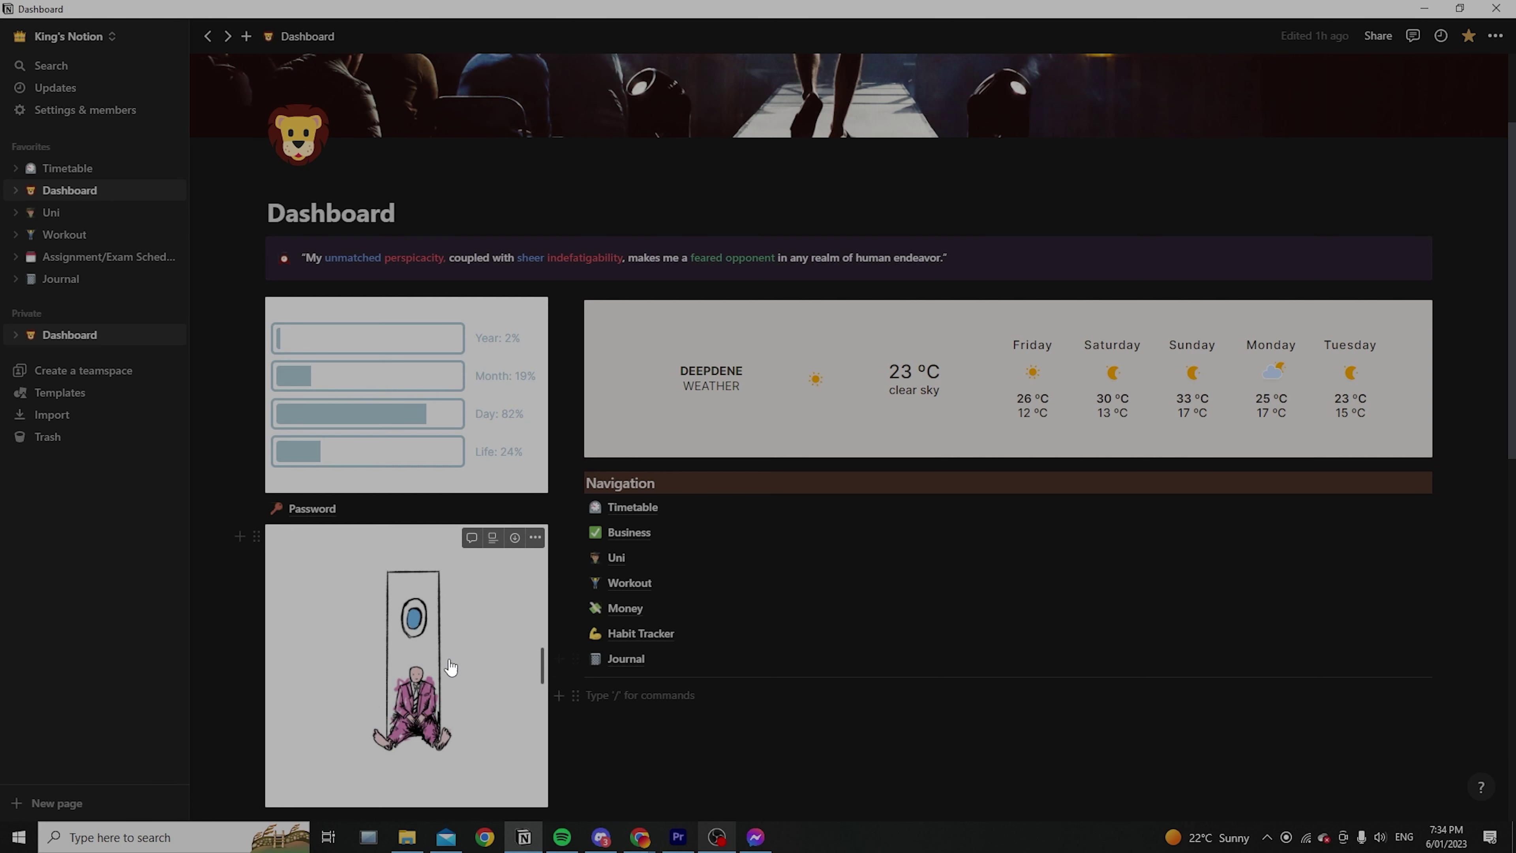
# Return to the Dashboard's top, select and deselect the quote text, then open the Timetable page
pyautogui.scroll(3, 816, 464)
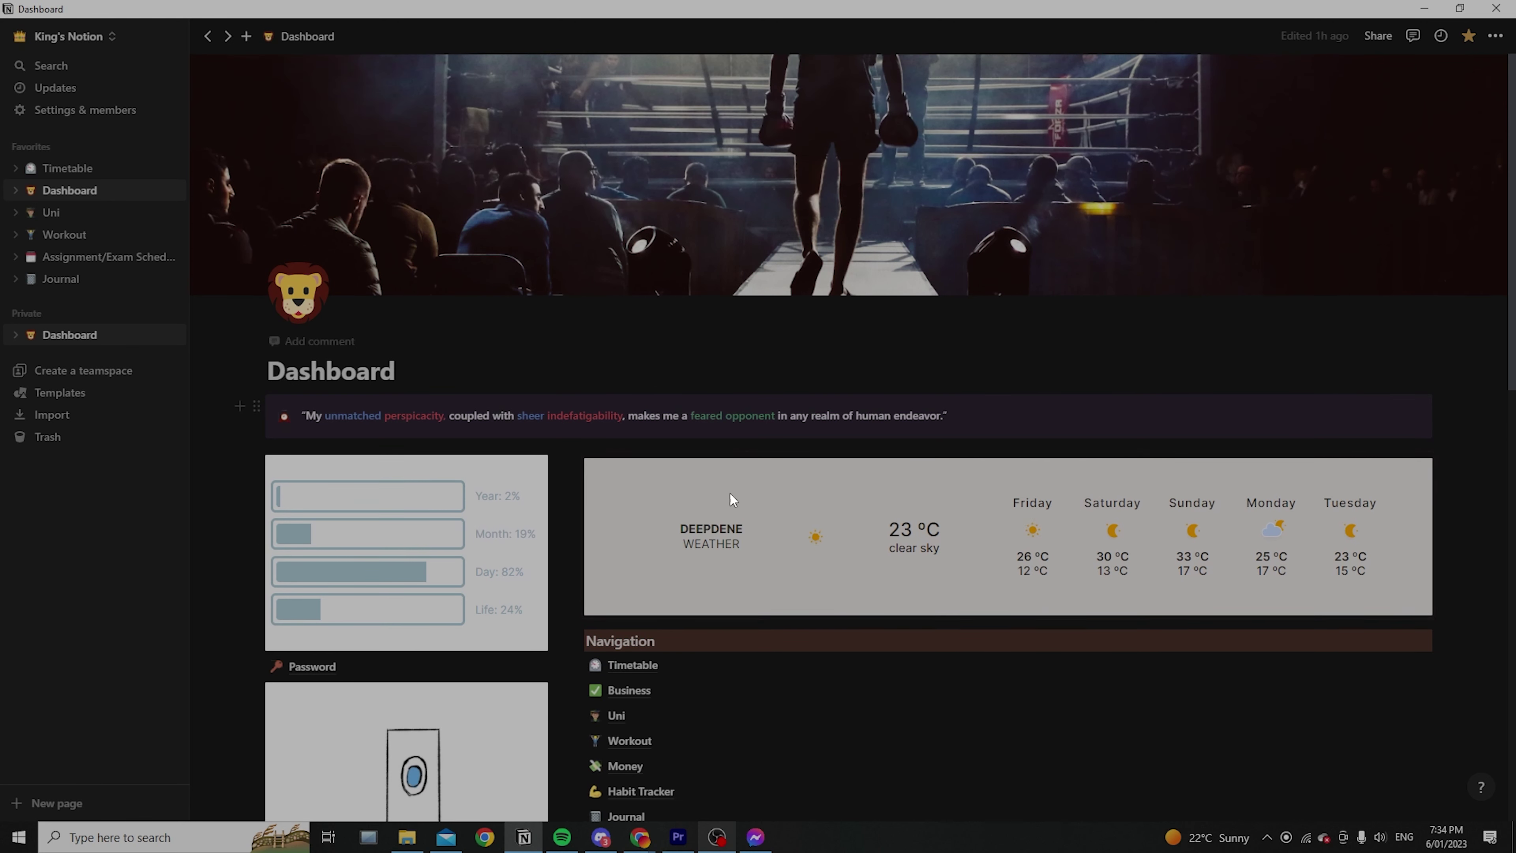
pyautogui.moveTo(949, 416); pyautogui.dragTo(786, 309)
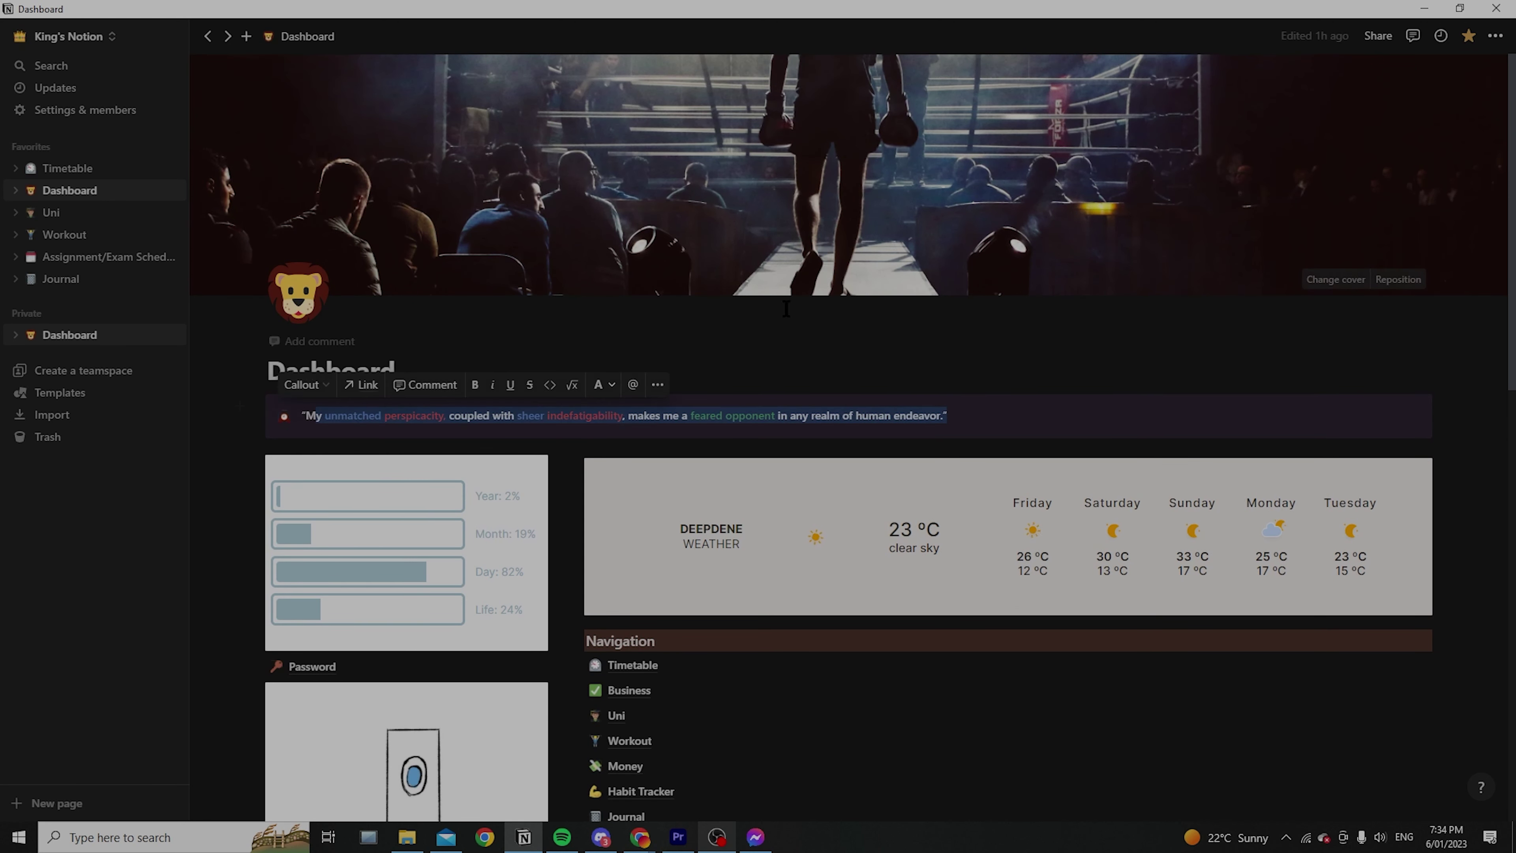
pyautogui.click(871, 342)
pyautogui.scroll(-4, 917, 475)
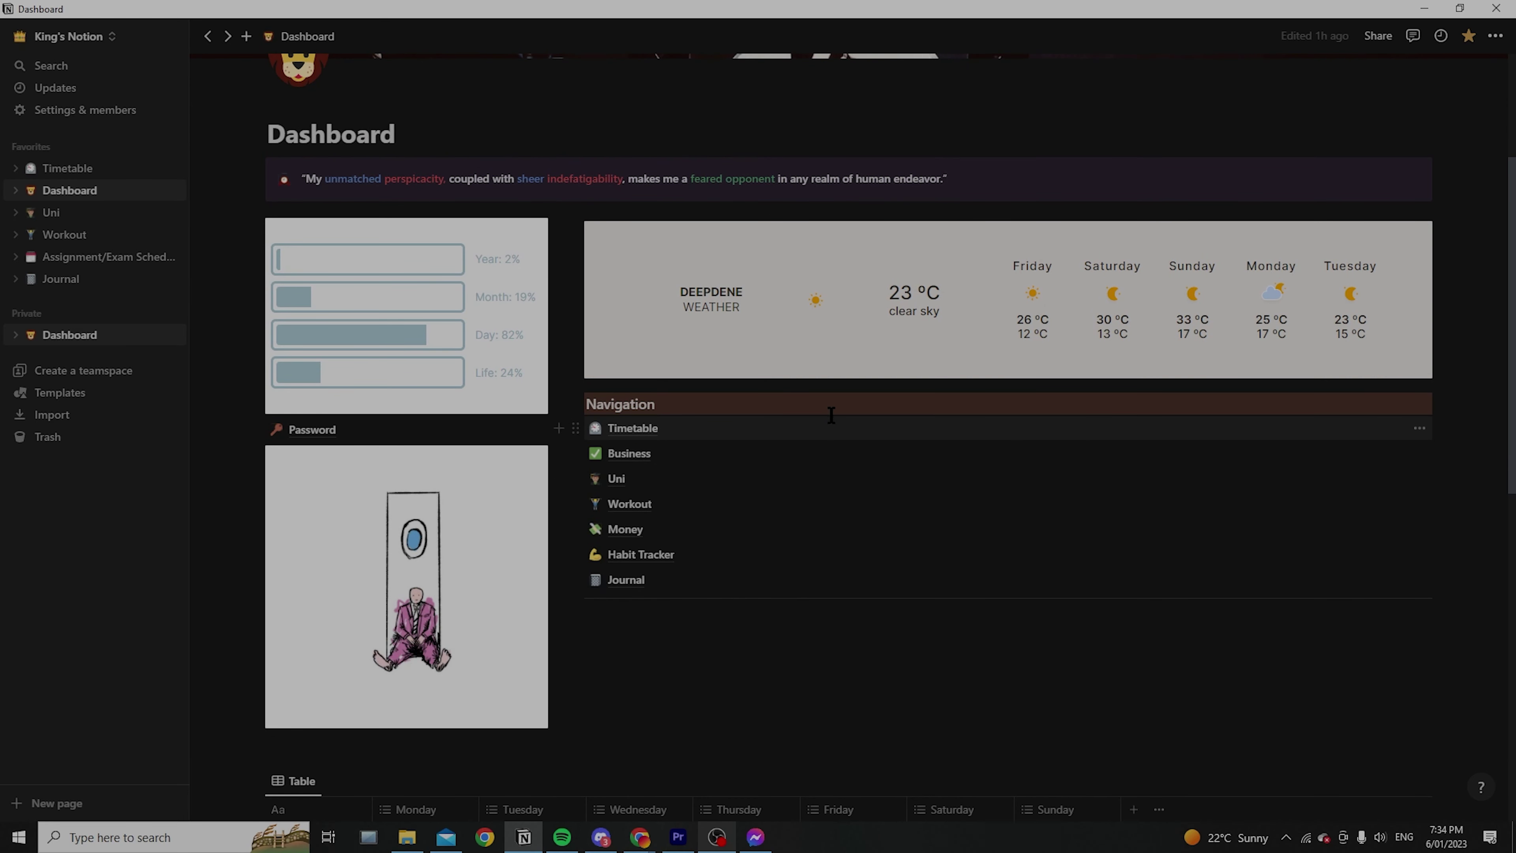
pyautogui.scroll(-12, 836, 418)
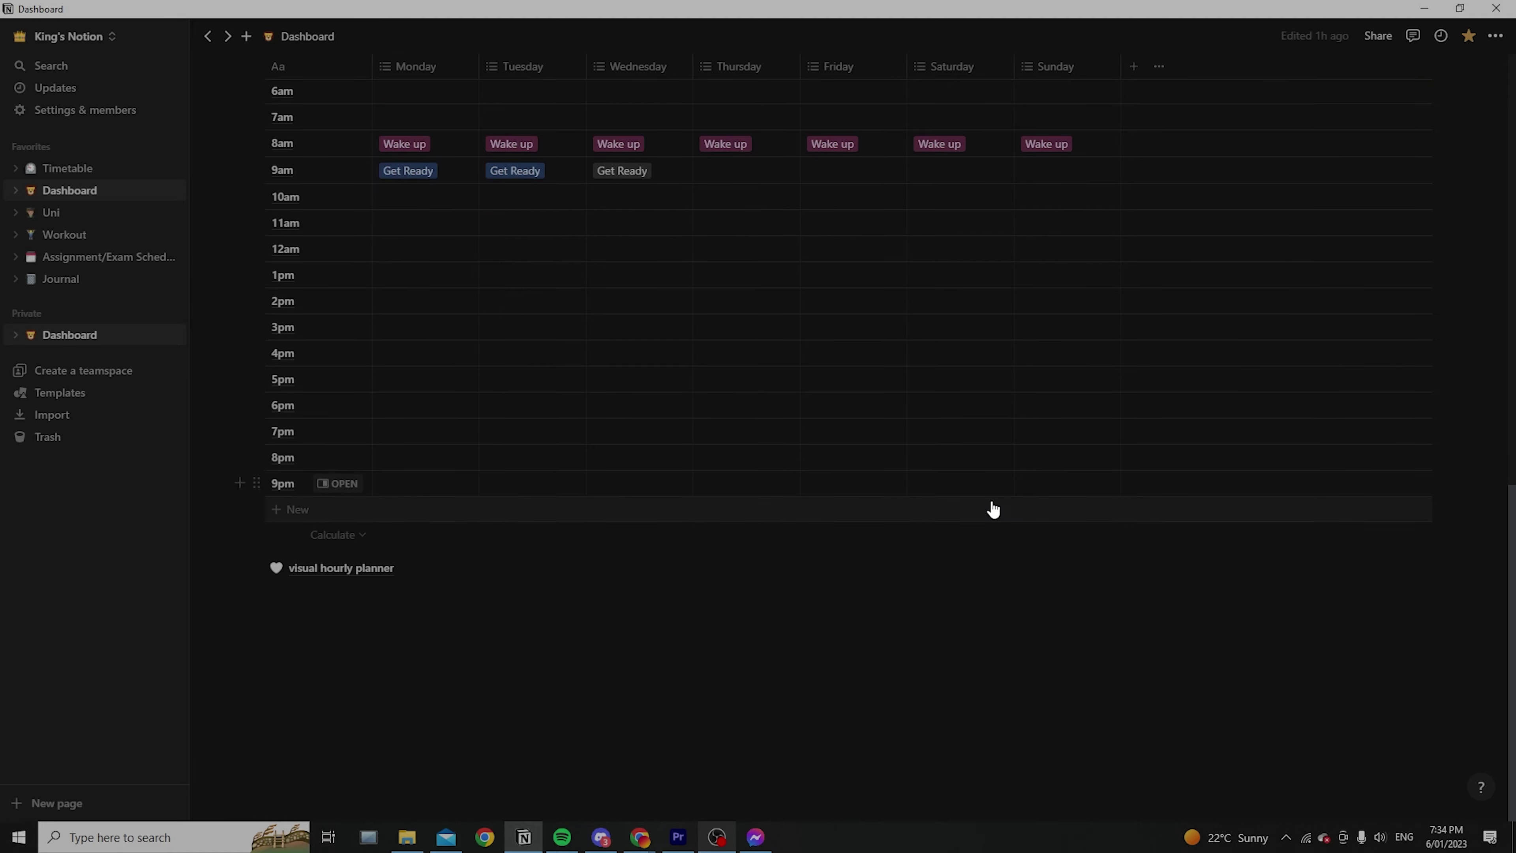
pyautogui.scroll(4, 994, 509)
pyautogui.scroll(-3, 941, 609)
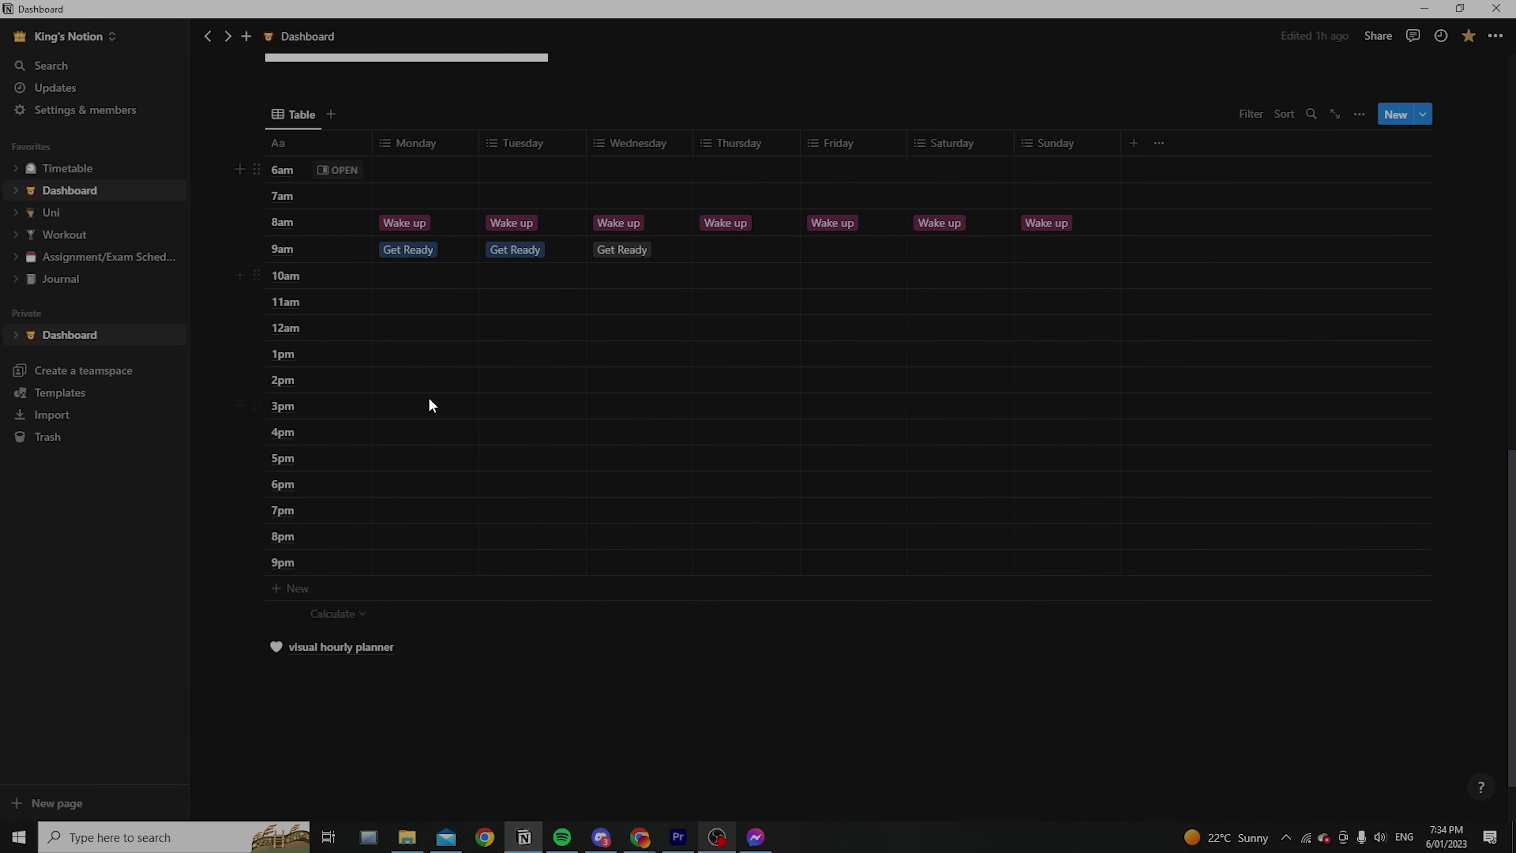
pyautogui.scroll(10, 819, 535)
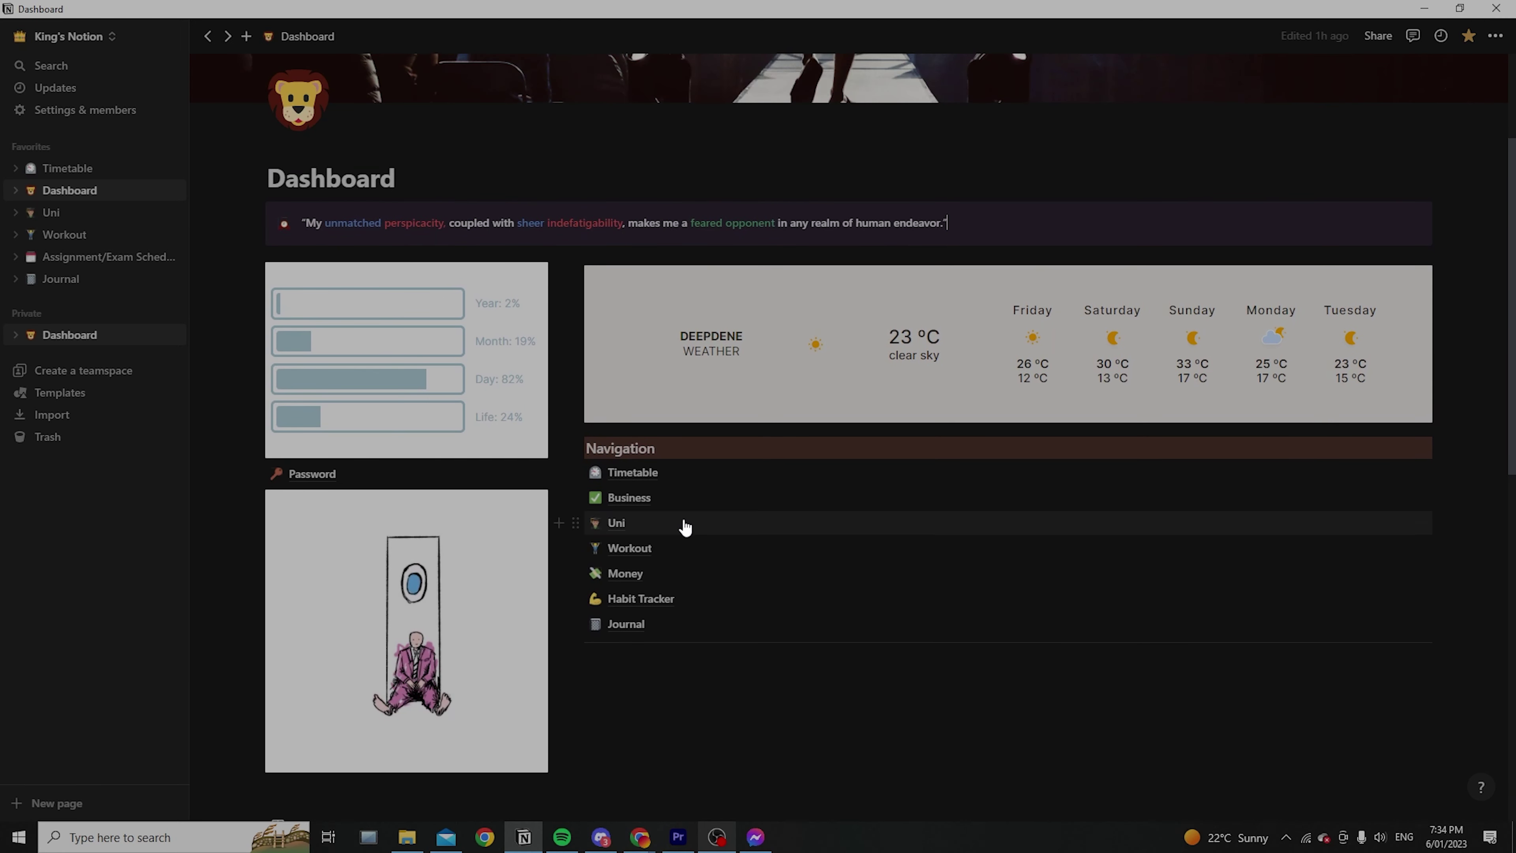
pyautogui.click(643, 478)
pyautogui.scroll(-4, 1025, 436)
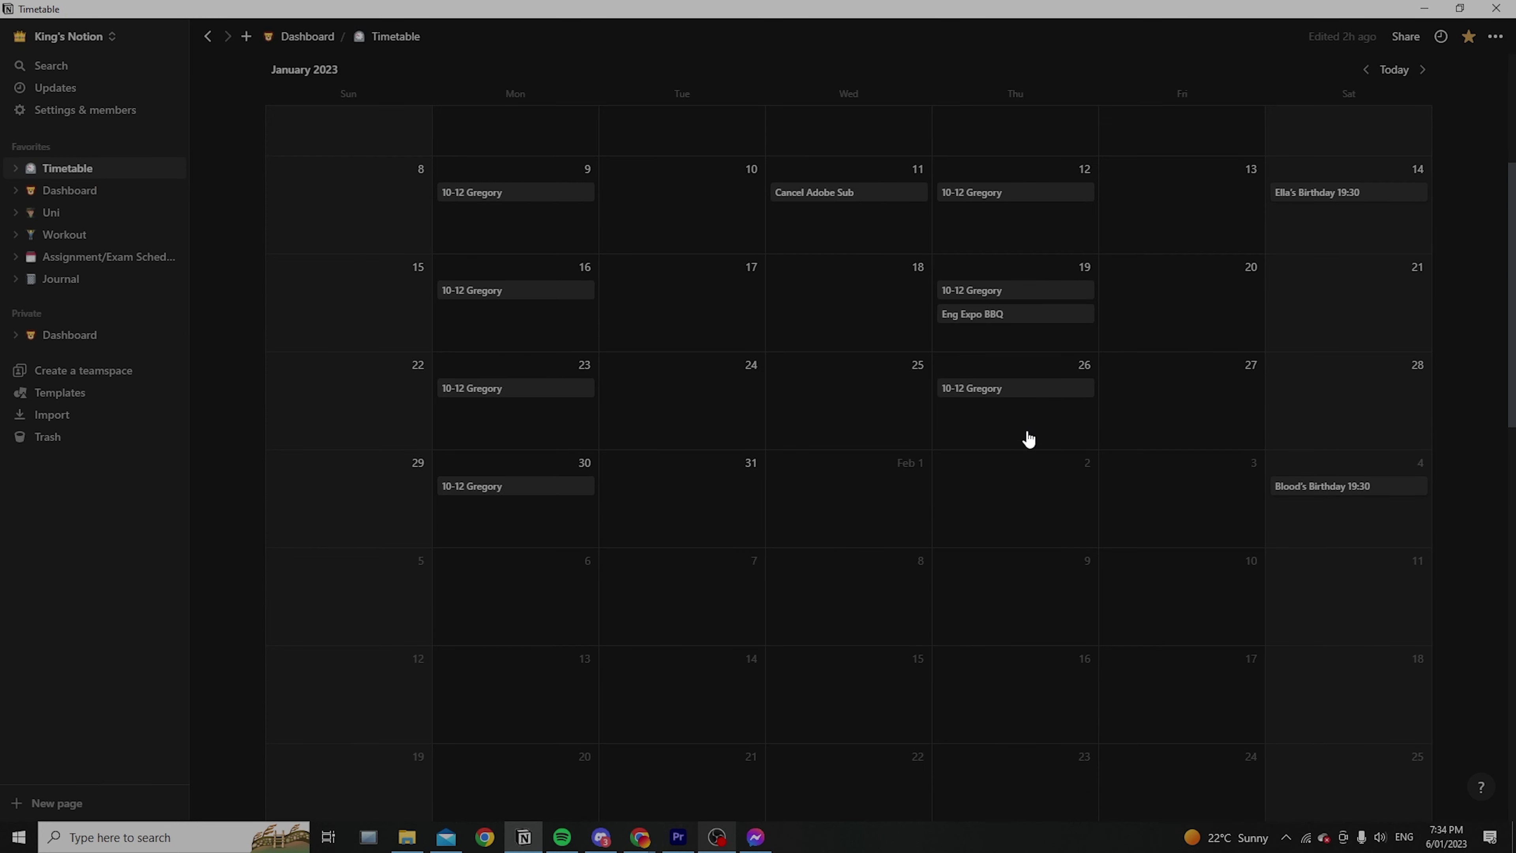
pyautogui.scroll(4, 1082, 423)
pyautogui.click(1366, 338)
pyautogui.scroll(-5, 1037, 565)
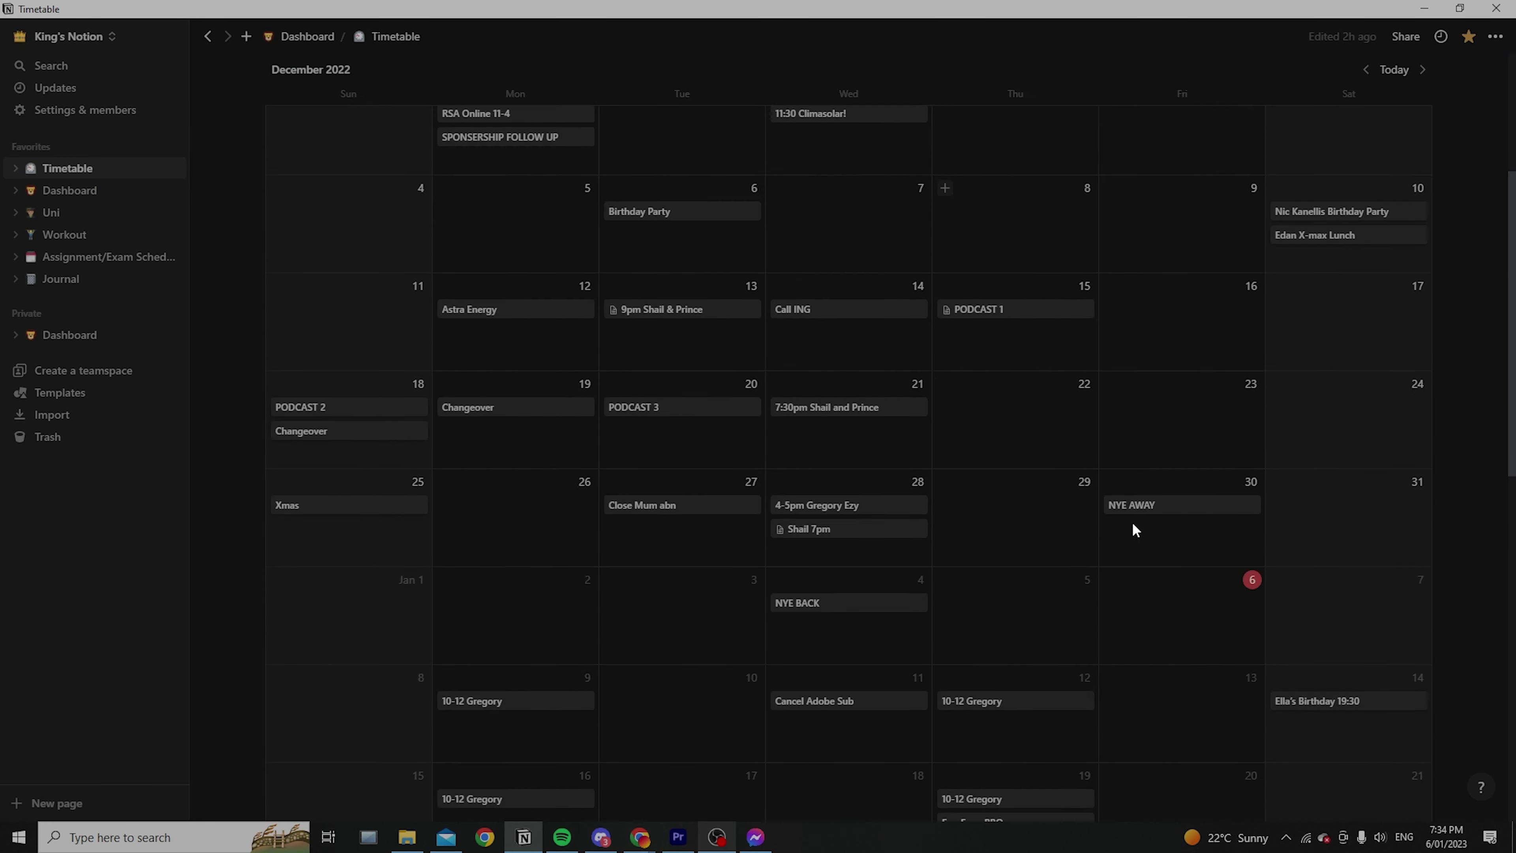
pyautogui.scroll(2, 874, 498)
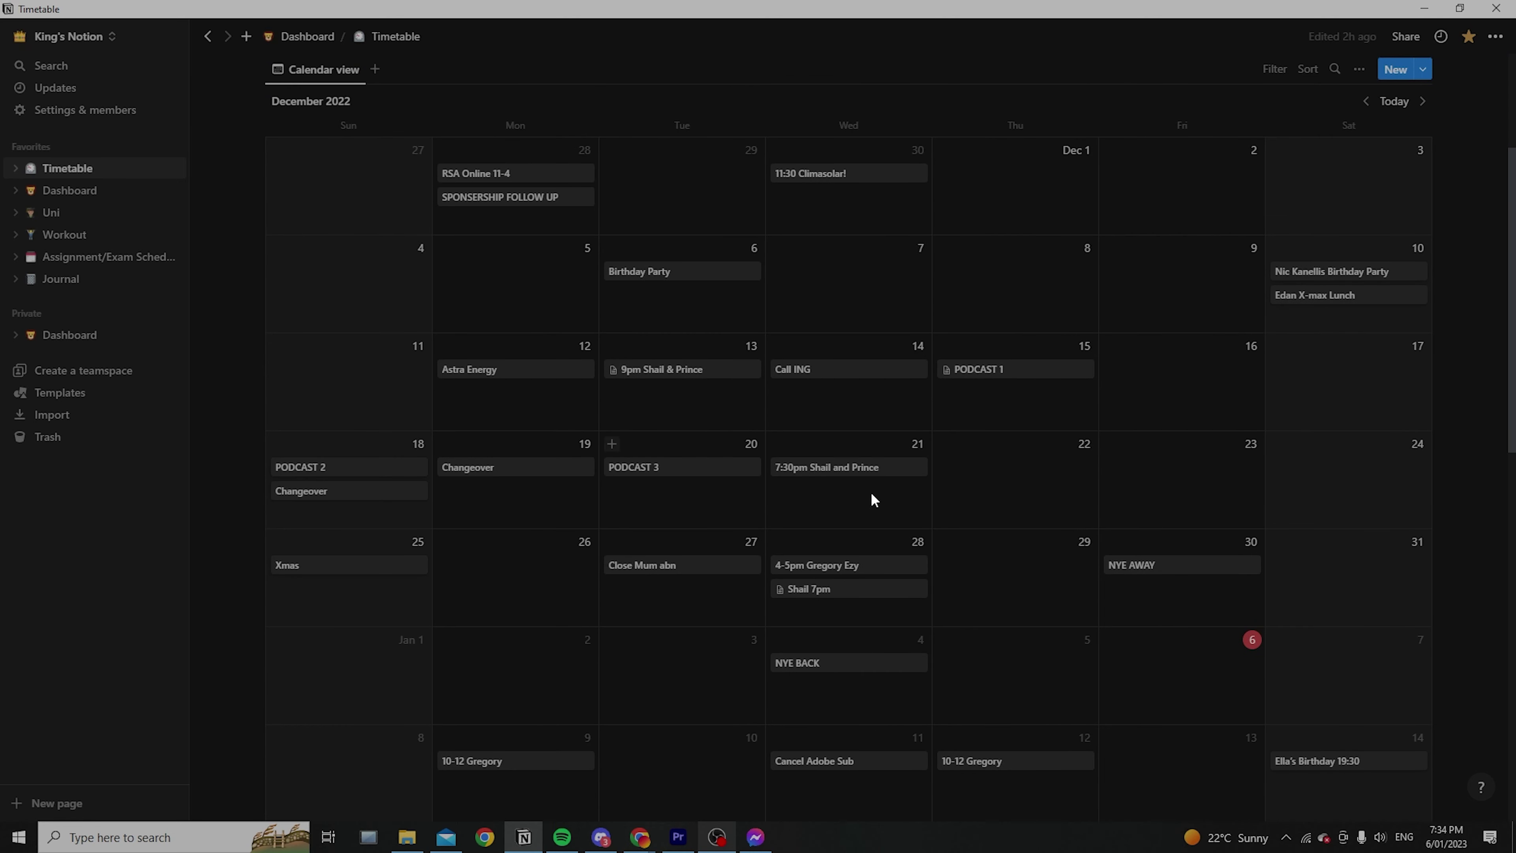
pyautogui.scroll(-4, 1124, 406)
pyautogui.hotkey('ctrl', '[')
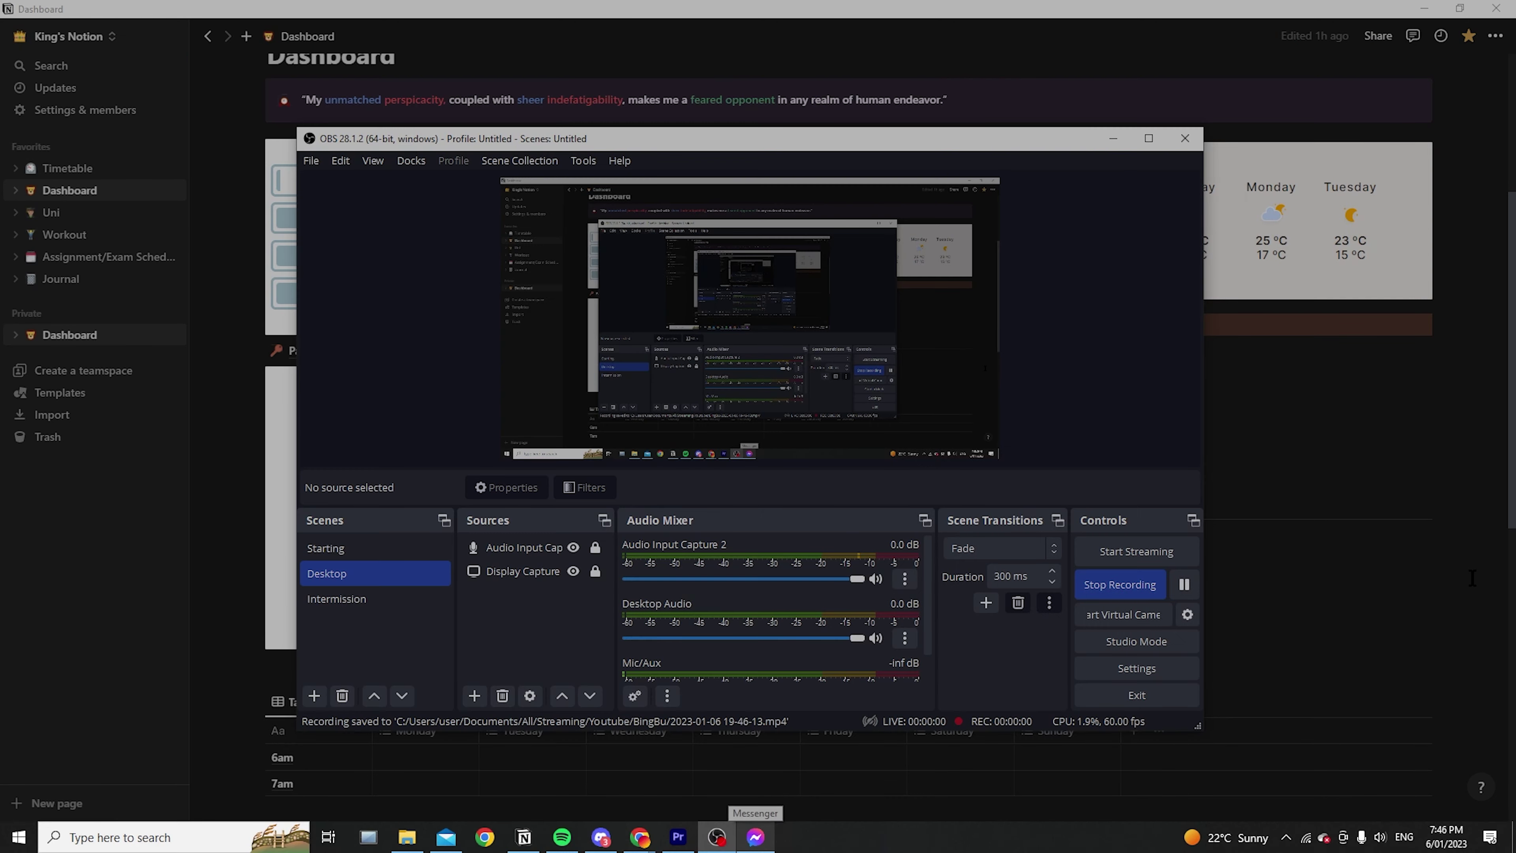
pyautogui.click(1472, 578)
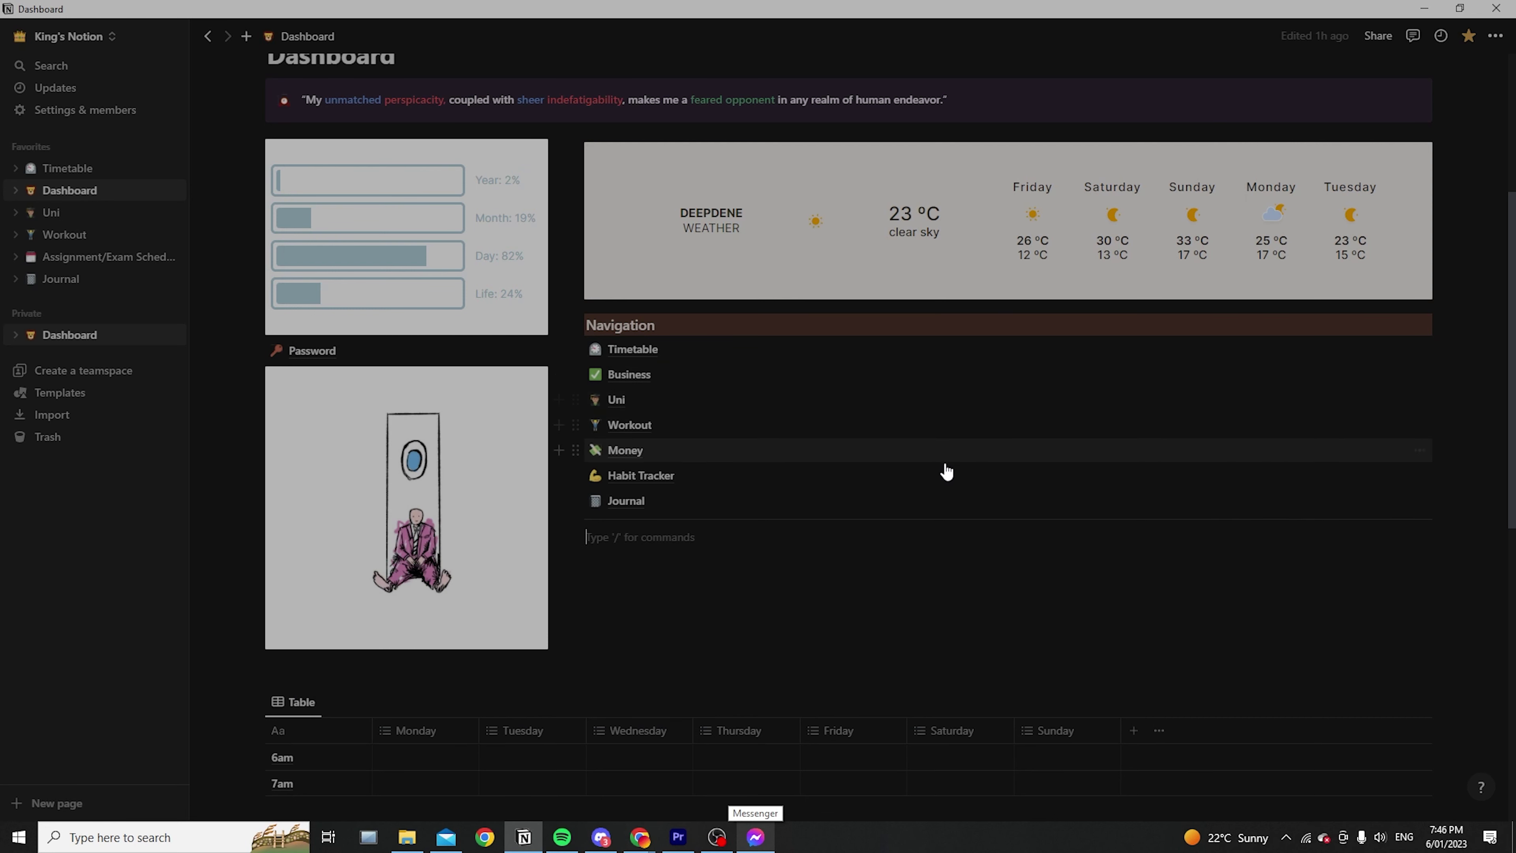
pyautogui.scroll(3, 945, 471)
# Add a new blank course card titled ENG2005 to the Uni page's Courses gallery
pyautogui.click(617, 558)
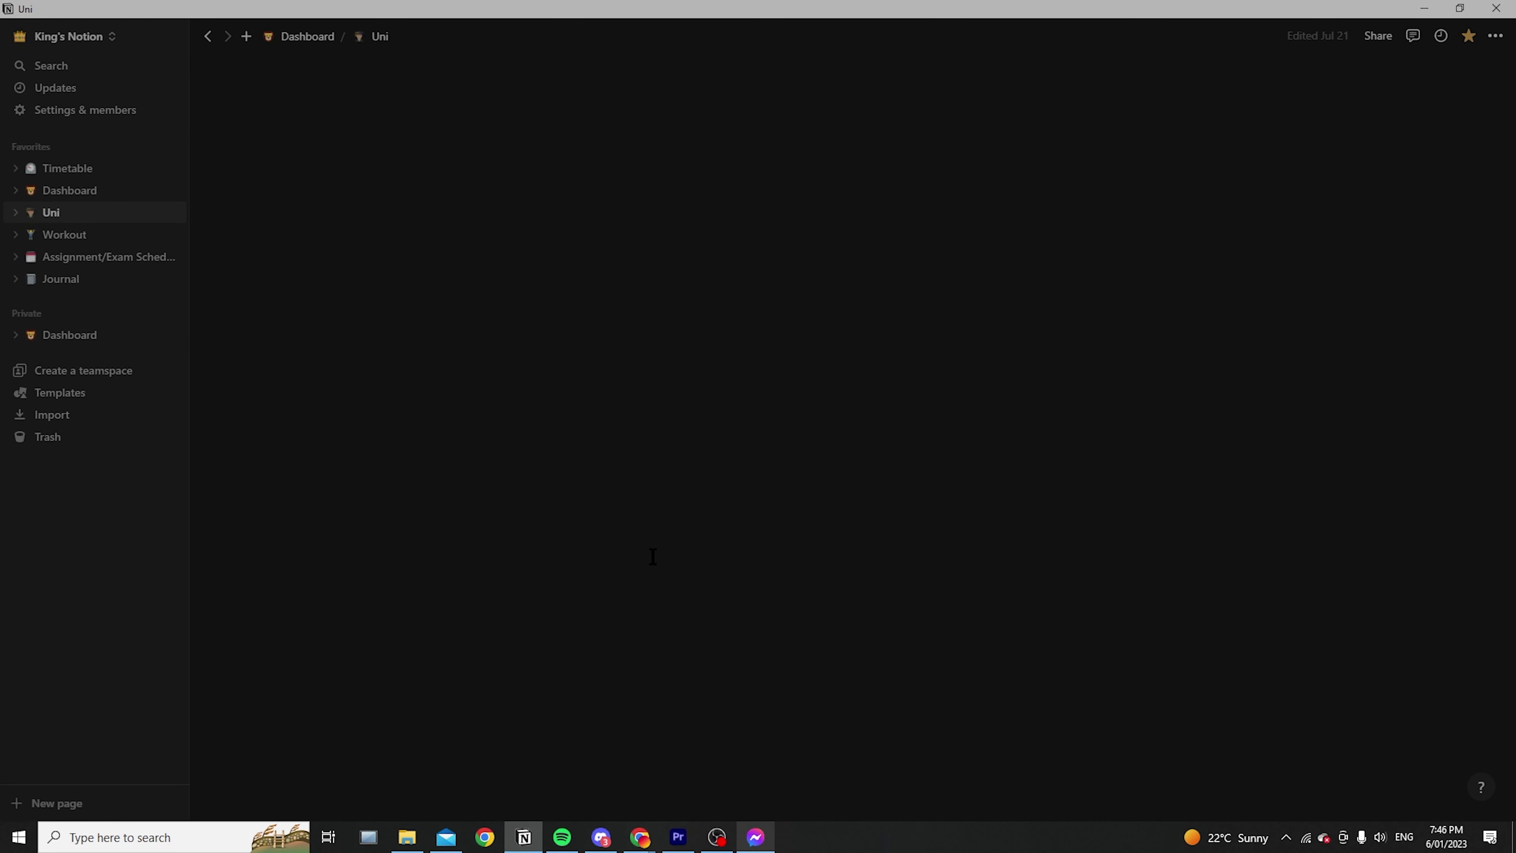
pyautogui.scroll(-1, 909, 551)
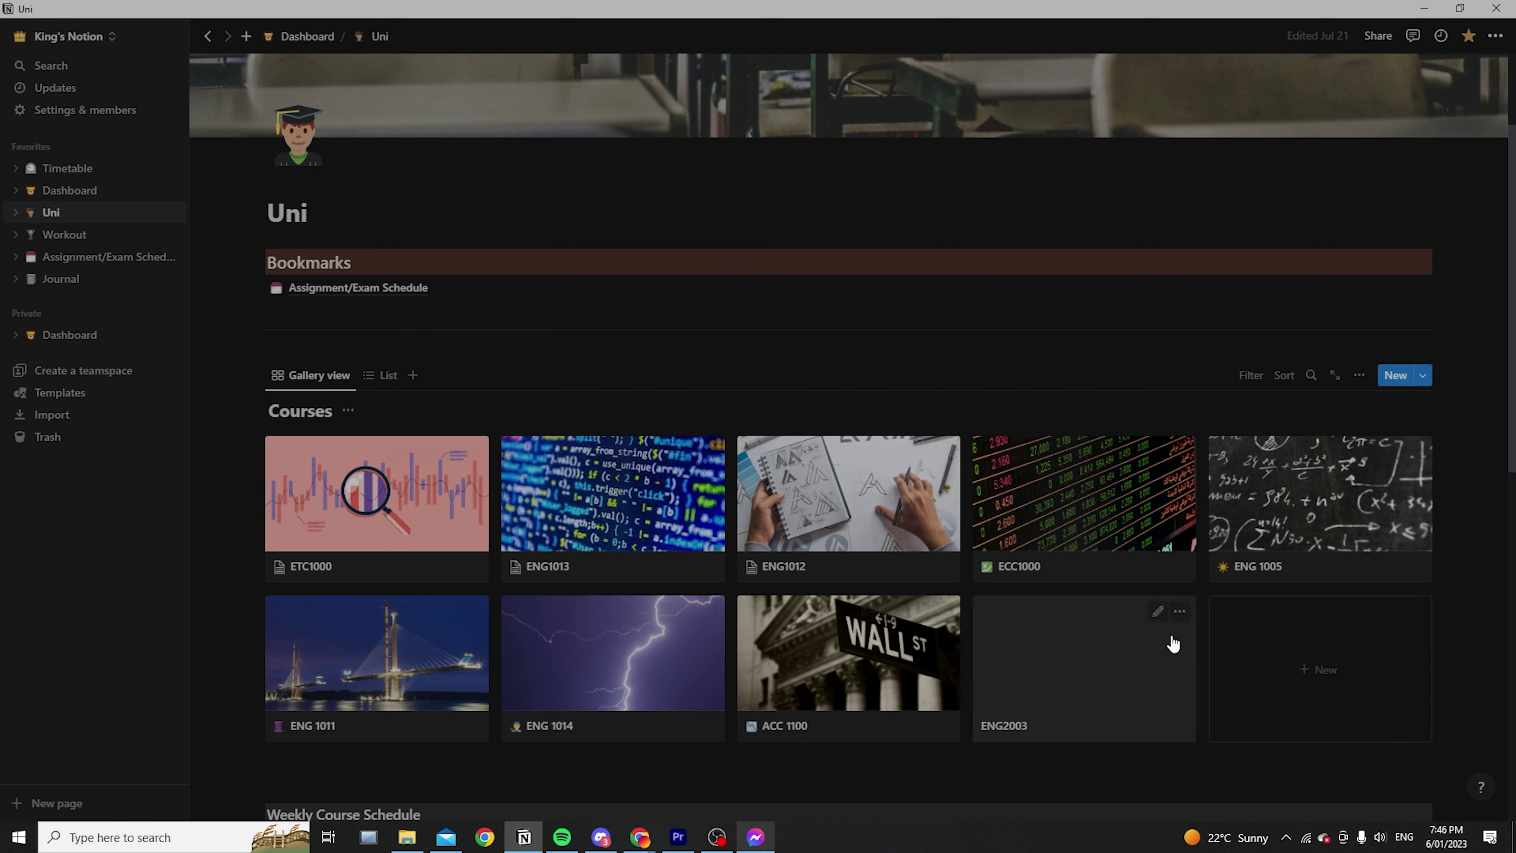
pyautogui.click(1337, 667)
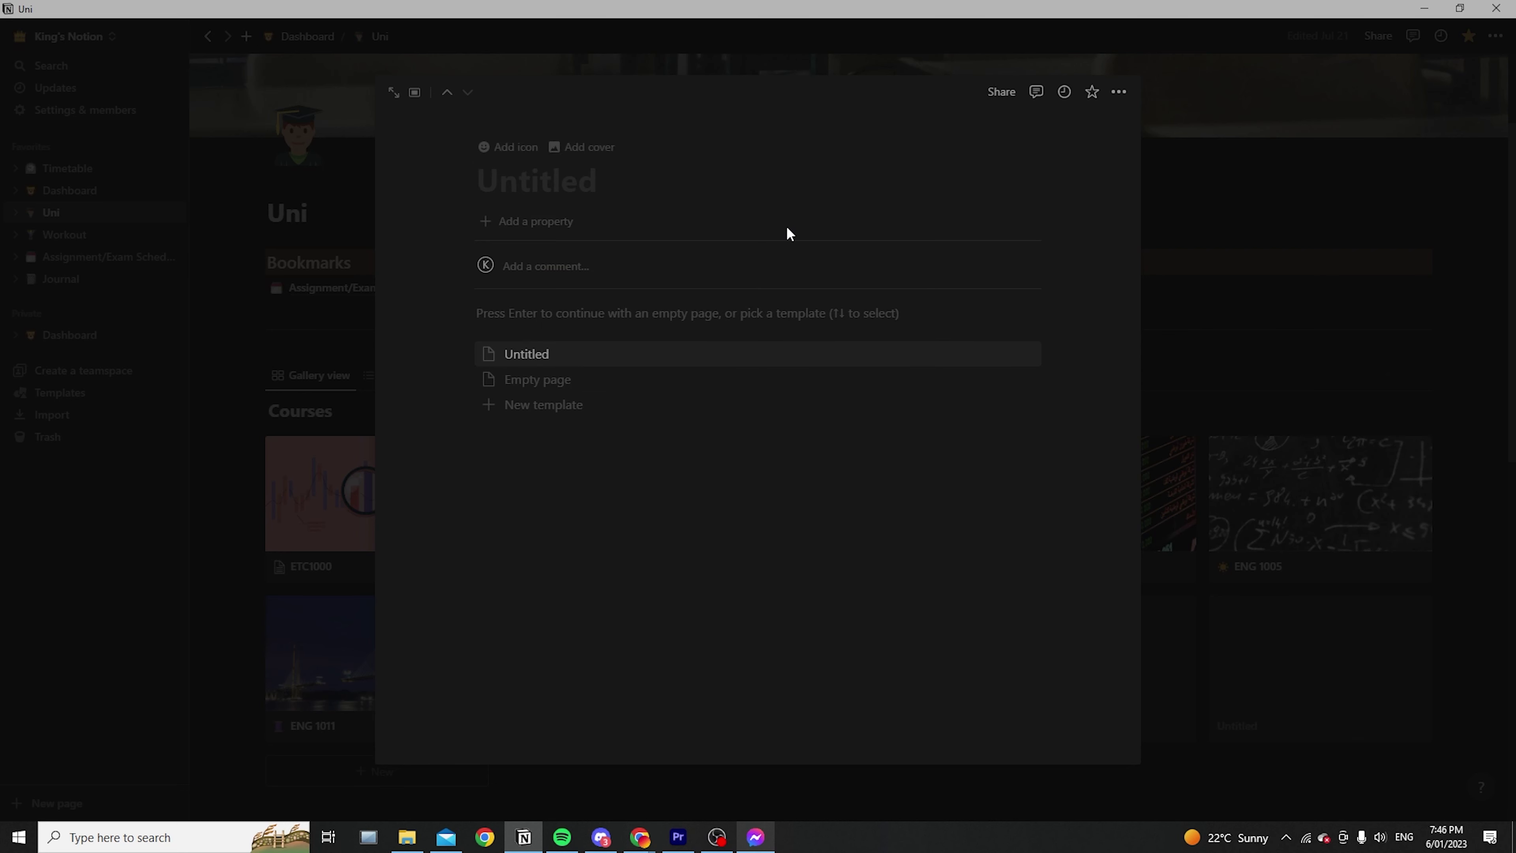
pyautogui.write('ENG2005')
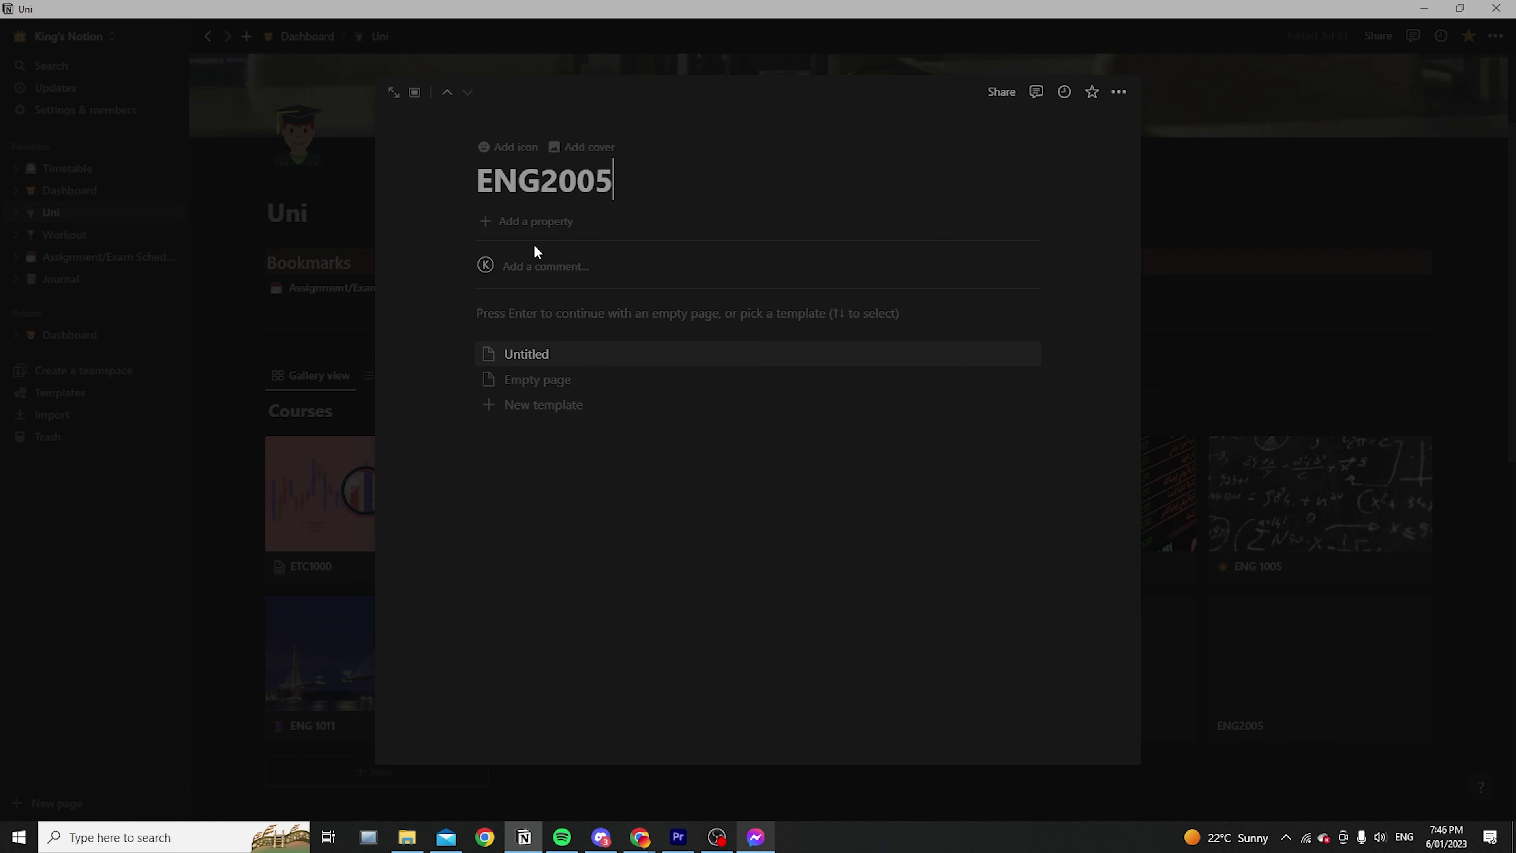
pyautogui.click(1364, 321)
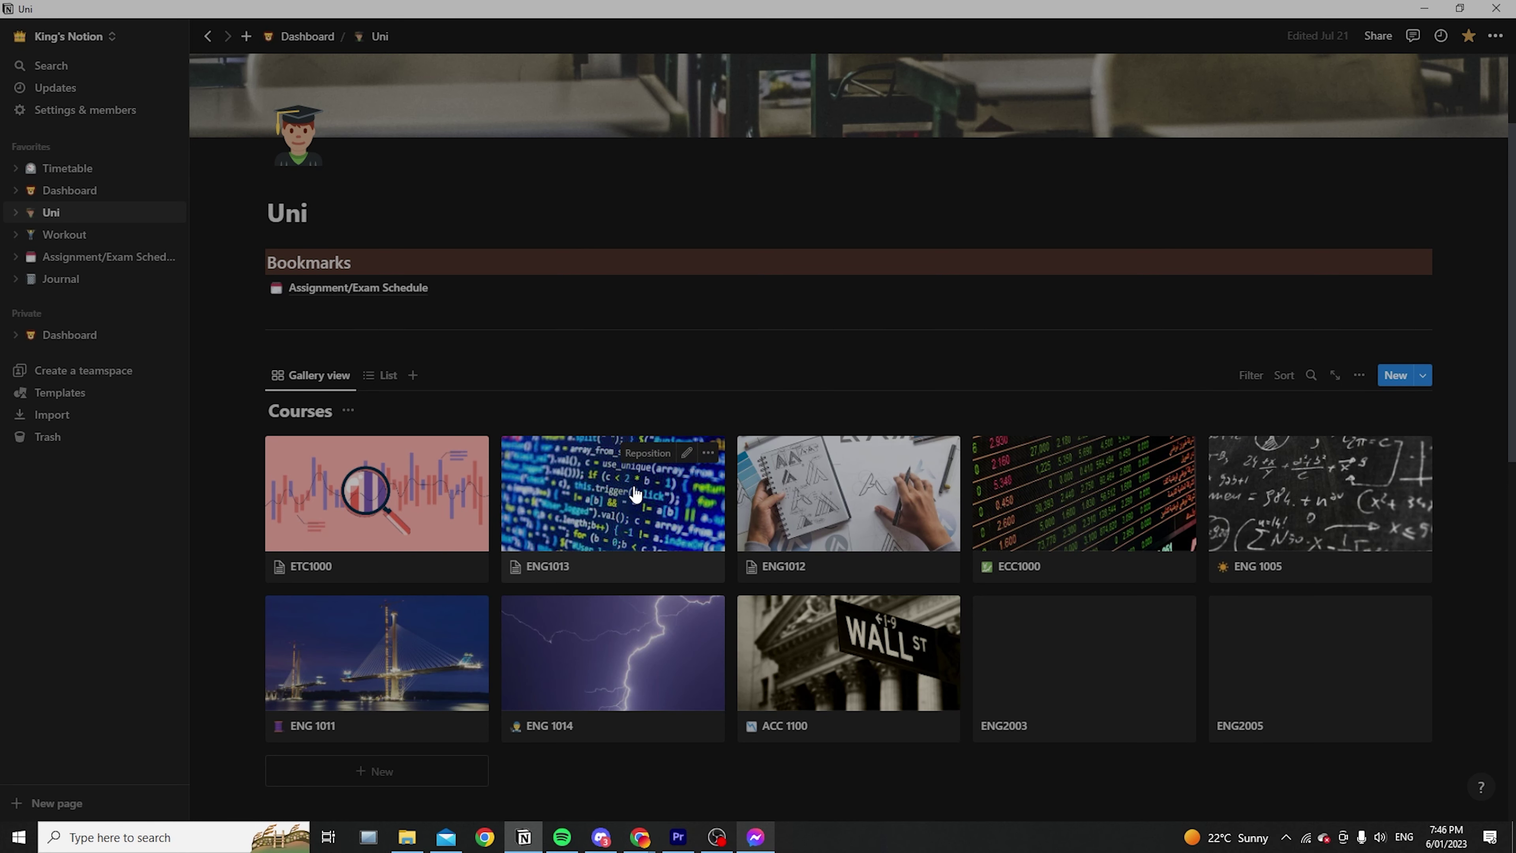
# Open ENG1013 as a full page, review its 13 Class Notes, and open the Week 6 note
pyautogui.click(620, 509)
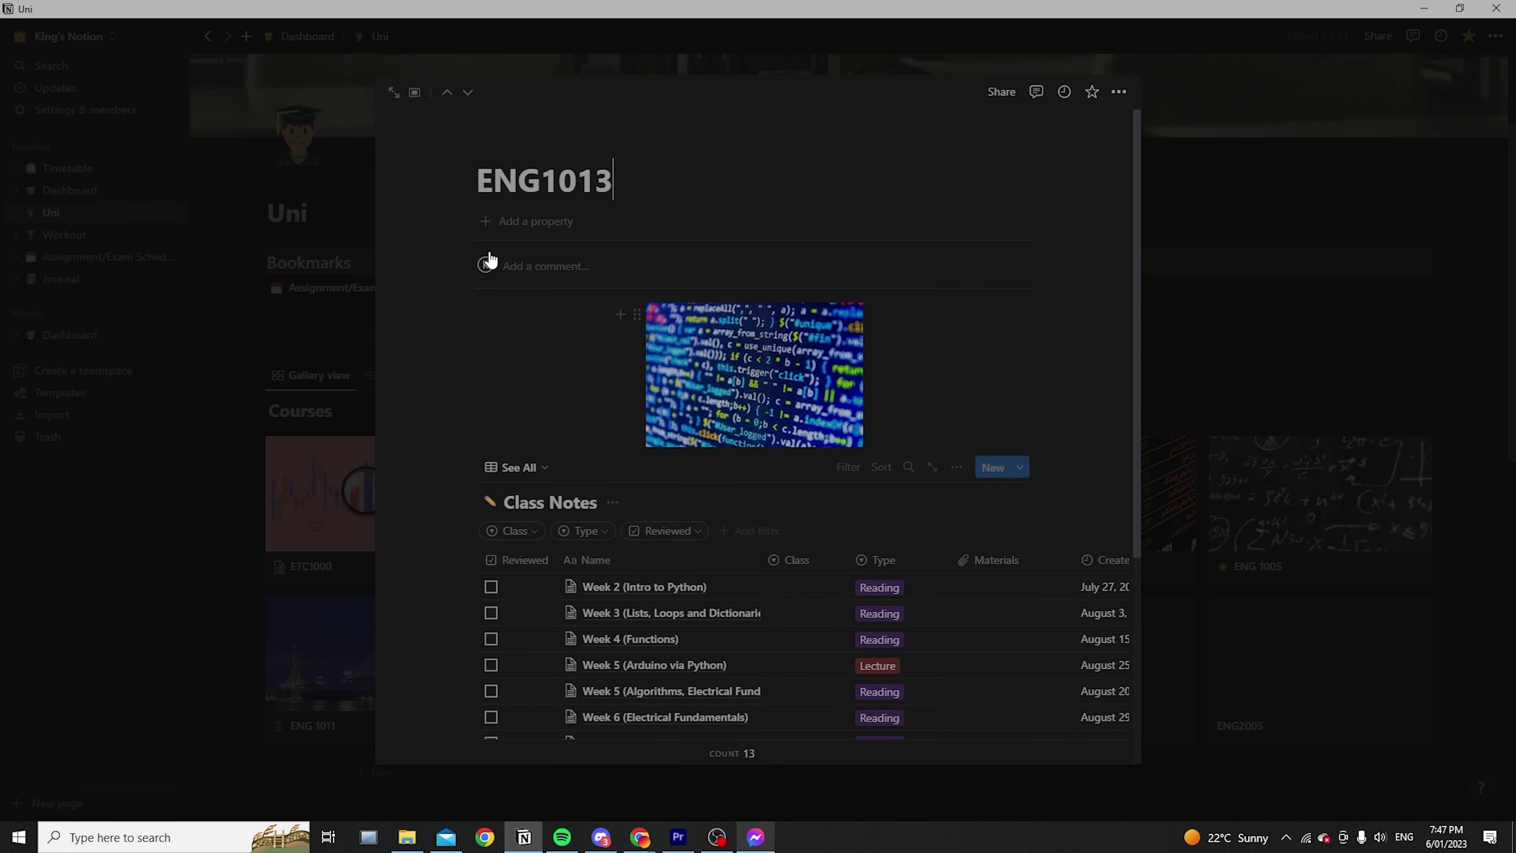
pyautogui.click(394, 91)
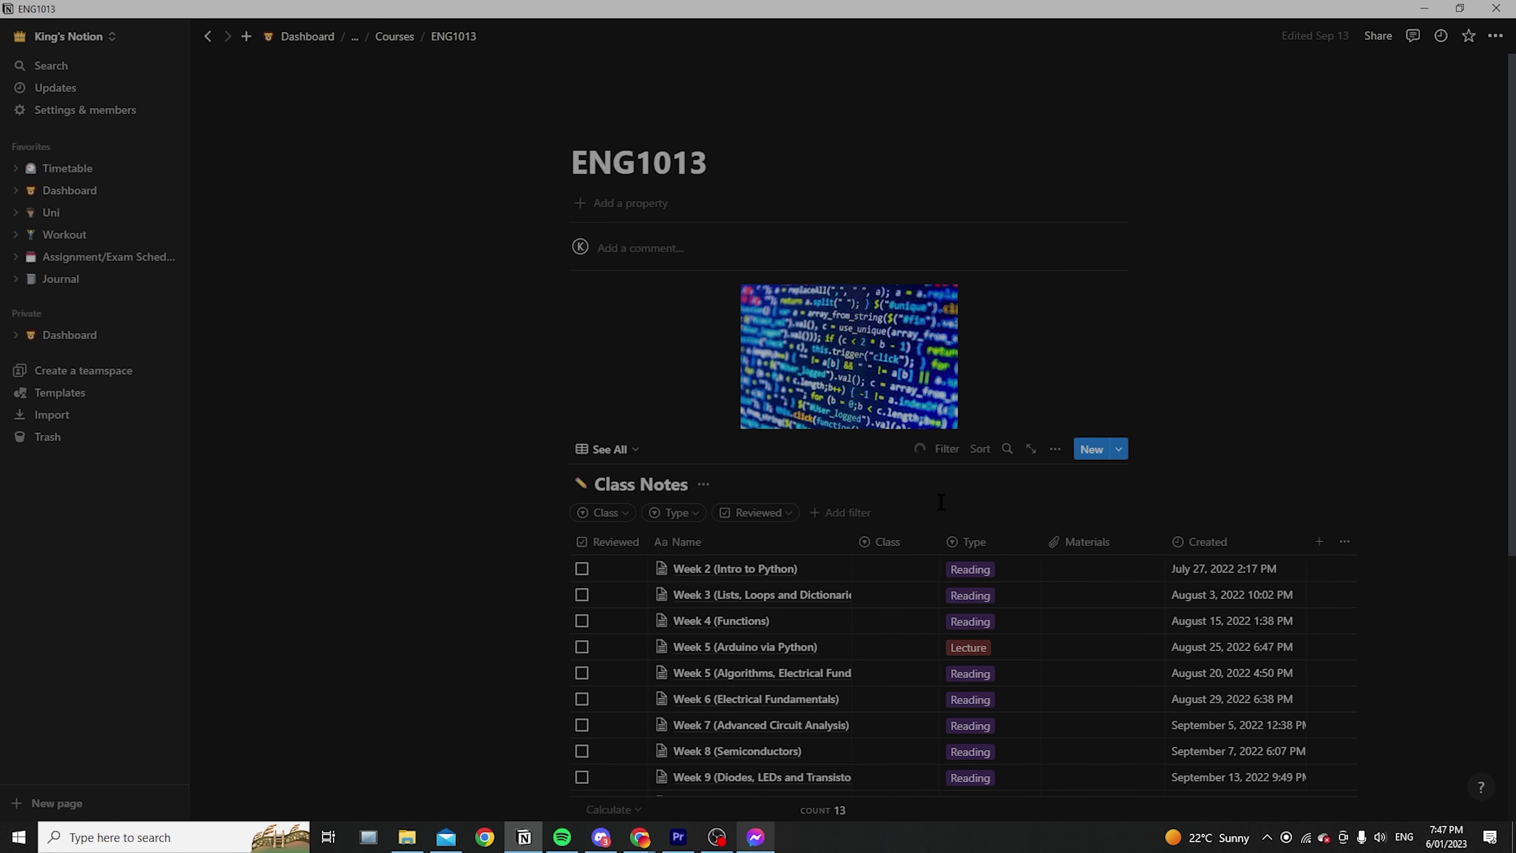
pyautogui.scroll(-3, 949, 494)
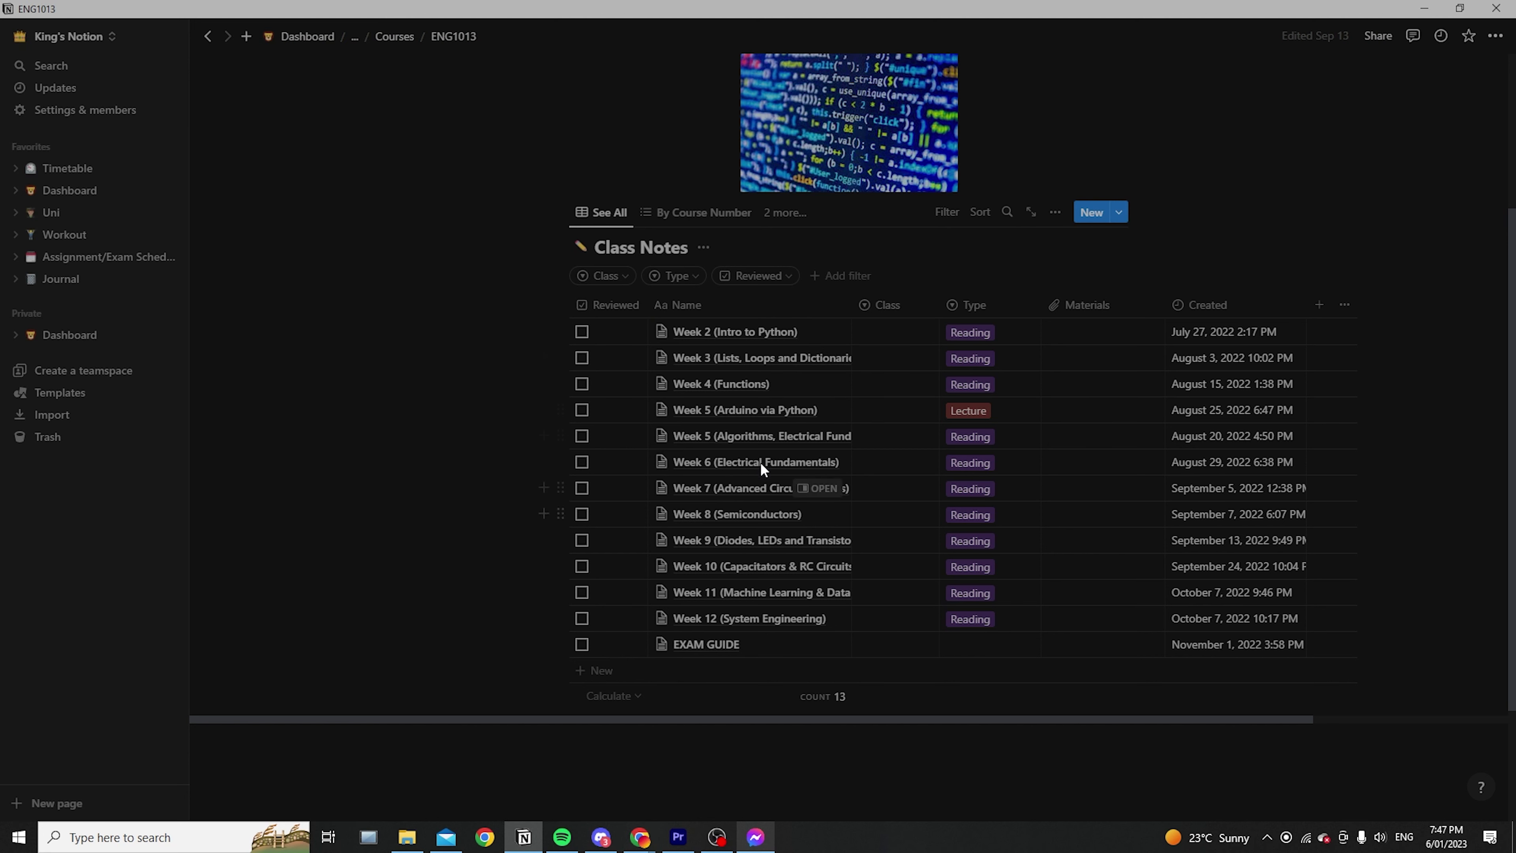
pyautogui.scroll(1, 822, 546)
pyautogui.scroll(2, 822, 547)
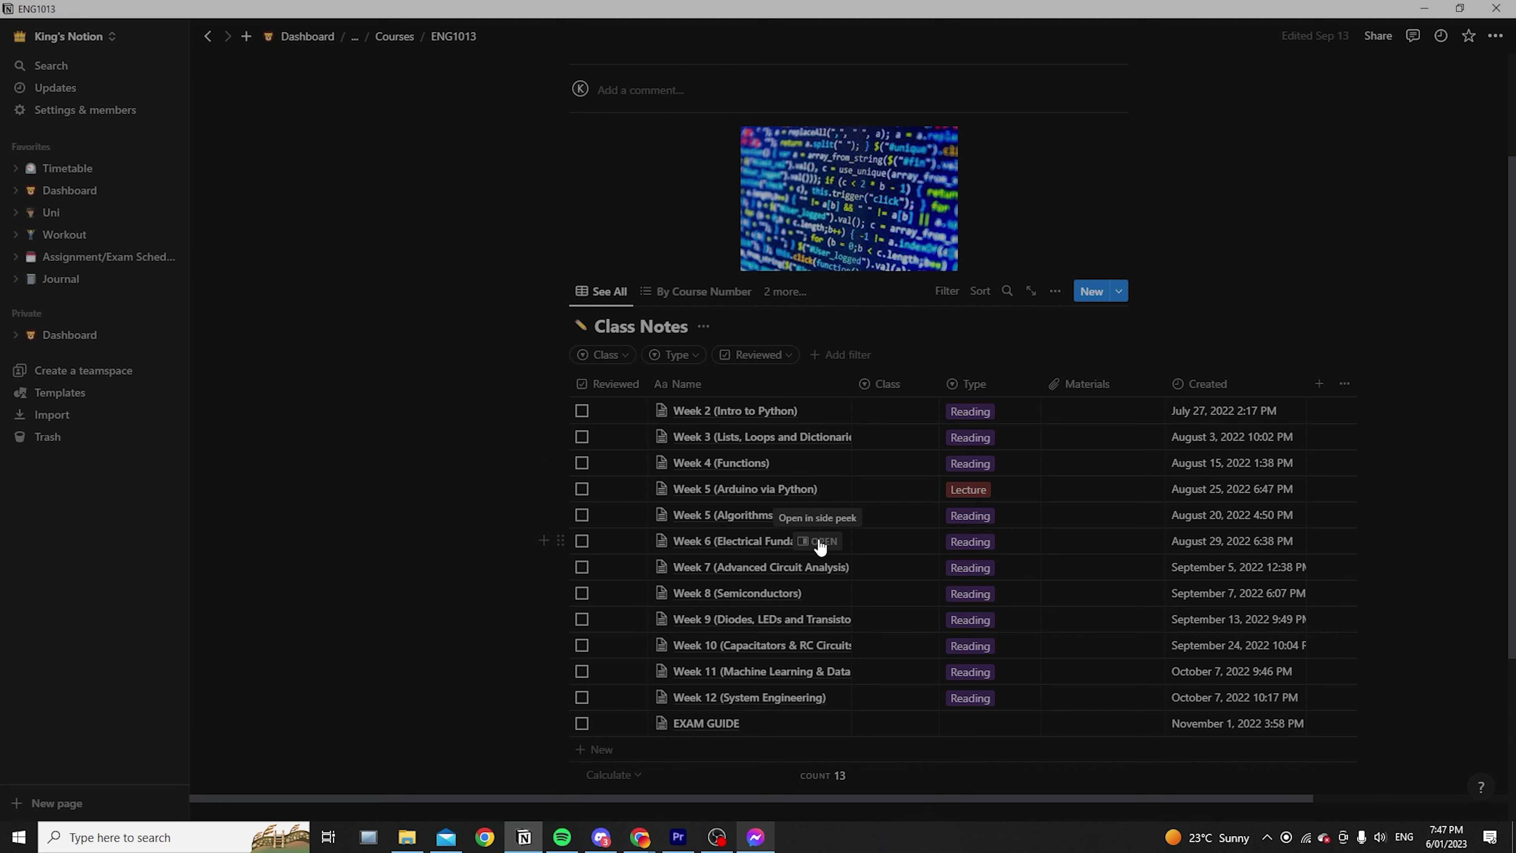
pyautogui.click(817, 541)
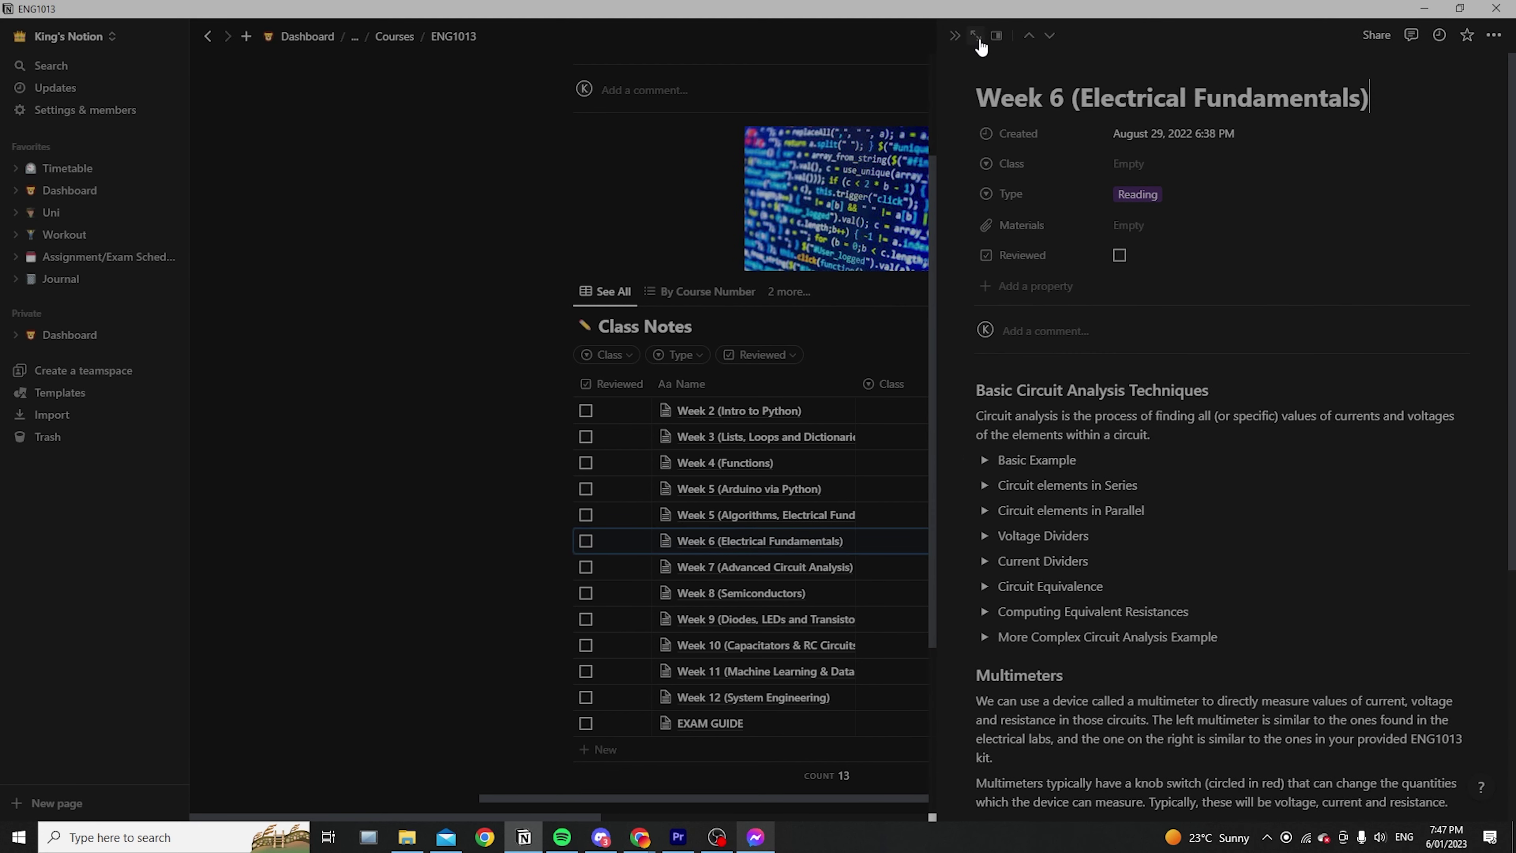
# Expand the Week 6 (Electrical Fundamentals) note from side peek to a full page
pyautogui.click(976, 35)
pyautogui.scroll(-7, 945, 415)
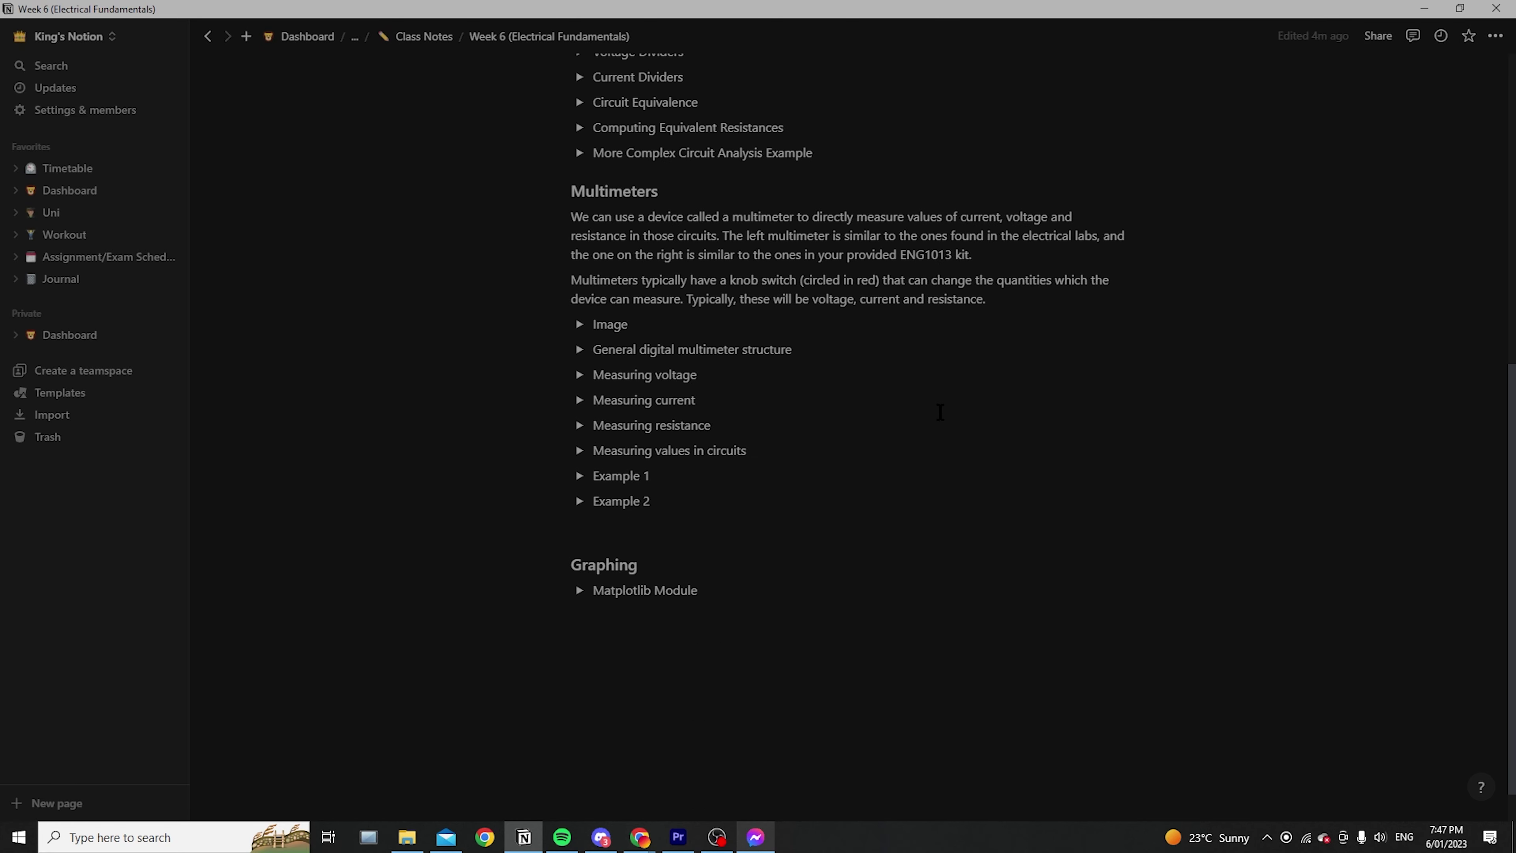
pyautogui.scroll(3, 941, 412)
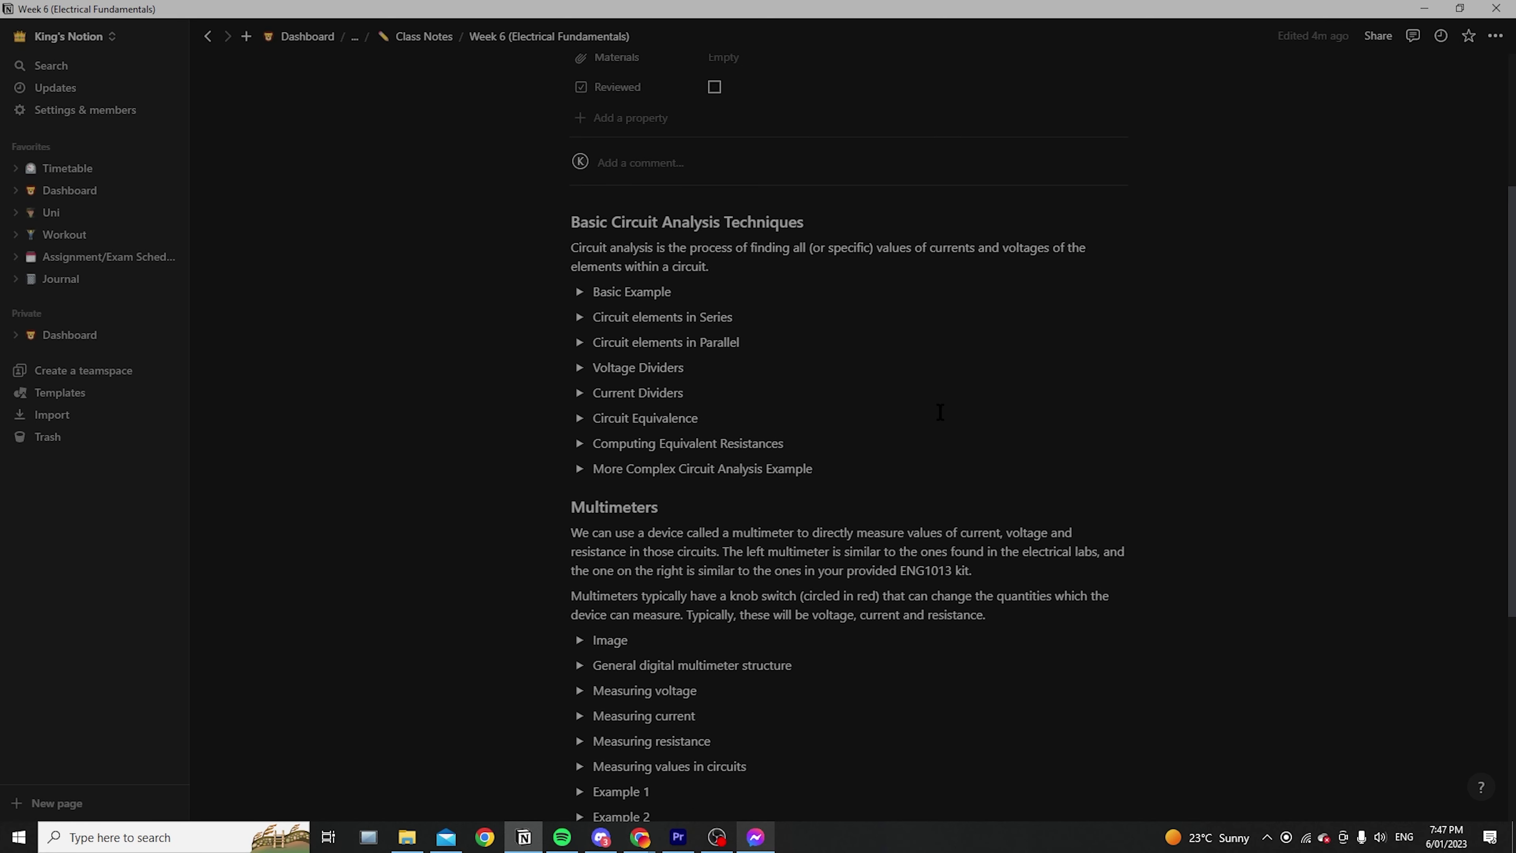
pyautogui.scroll(1, 940, 412)
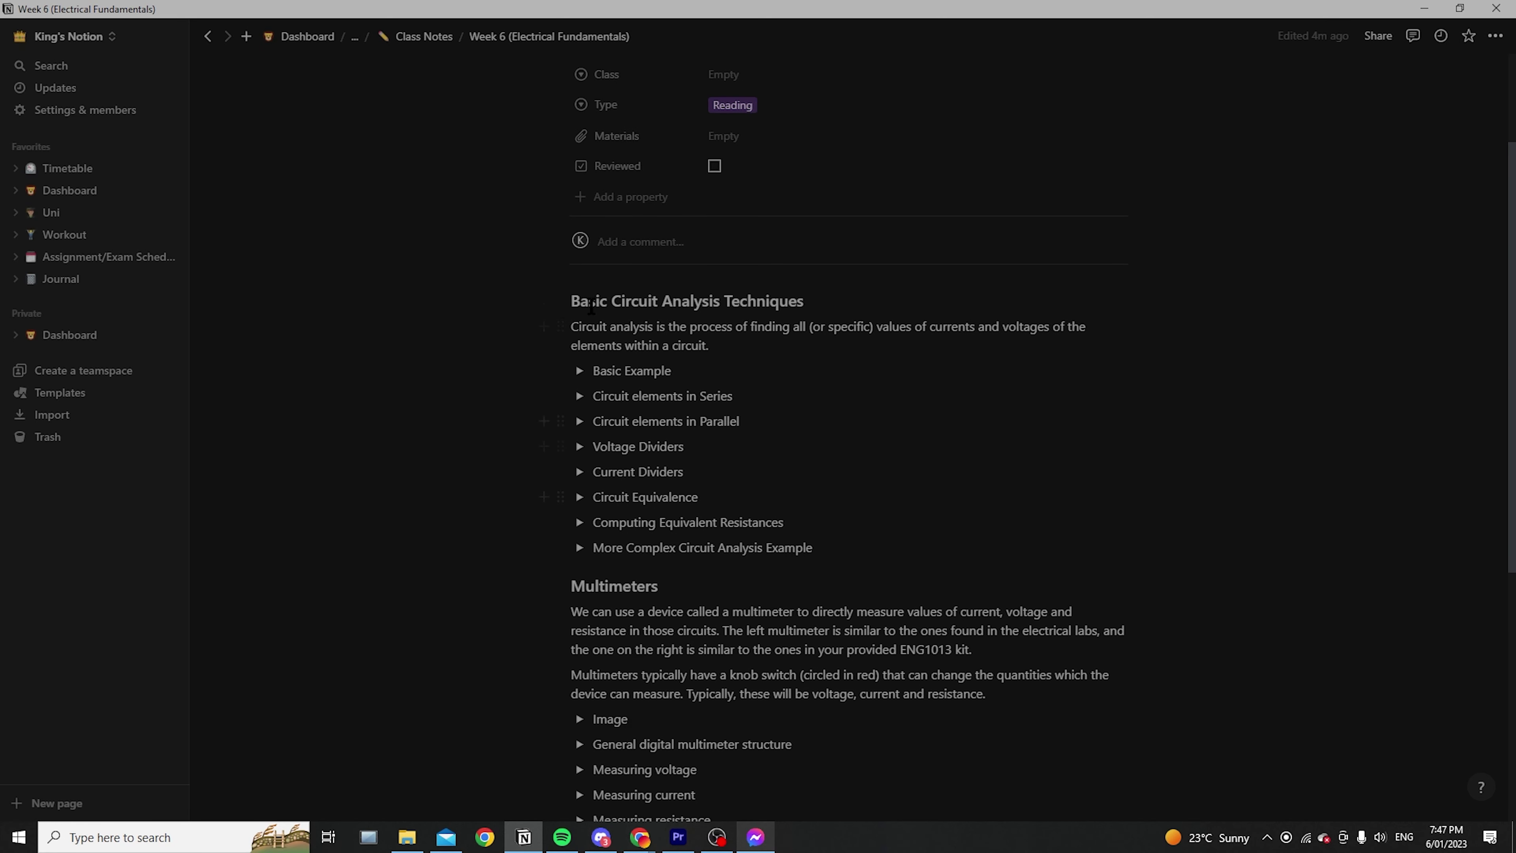
pyautogui.scroll(-5, 811, 480)
pyautogui.scroll(4, 636, 372)
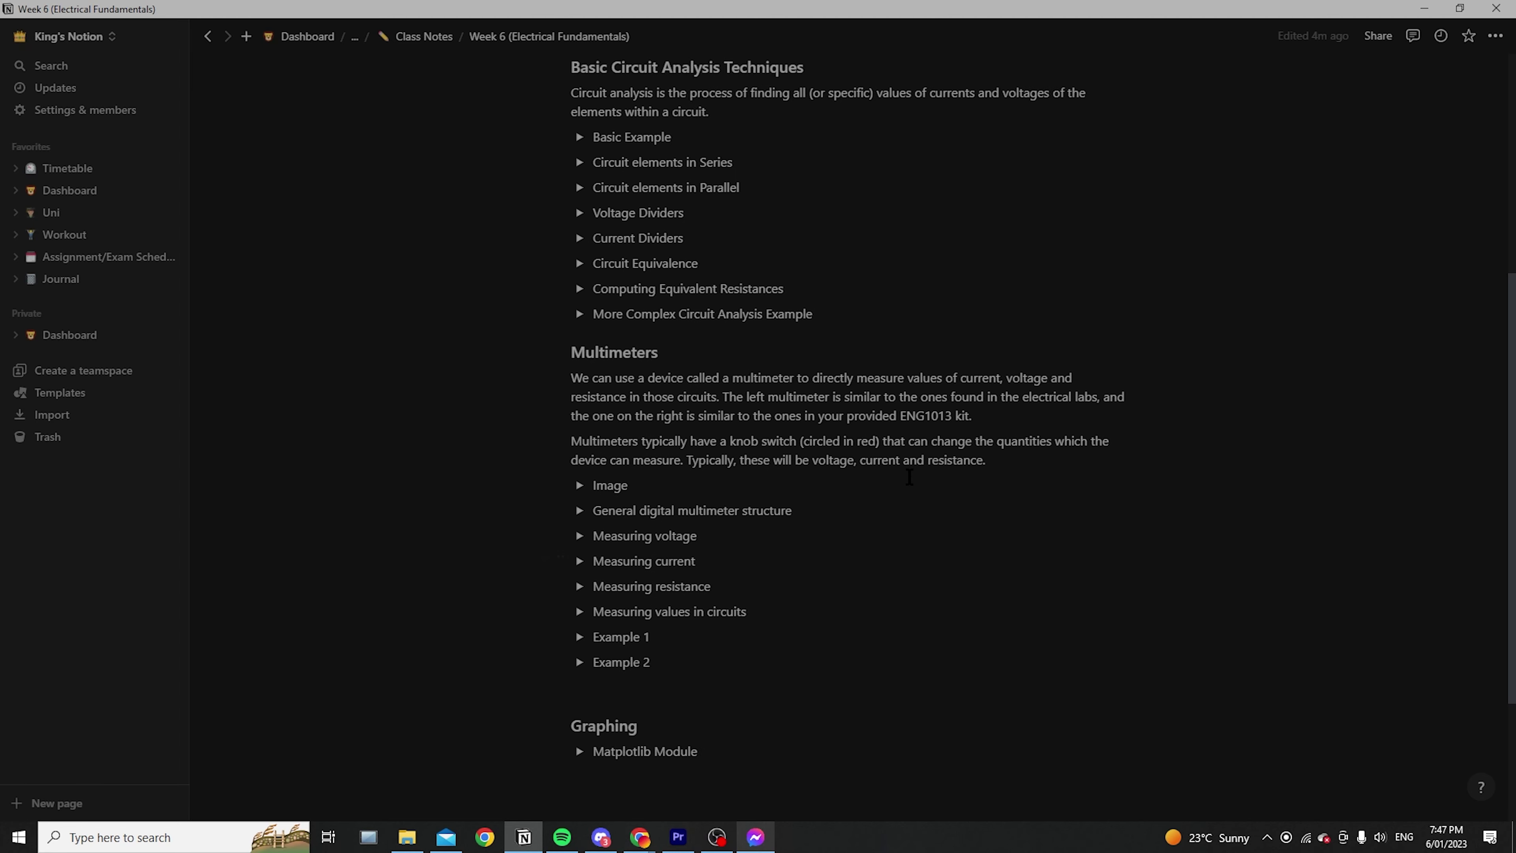
# Expand the Basic Example, Series, Parallel and Voltage Dividers toggles and read through them
pyautogui.click(579, 293)
pyautogui.scroll(-20, 581, 478)
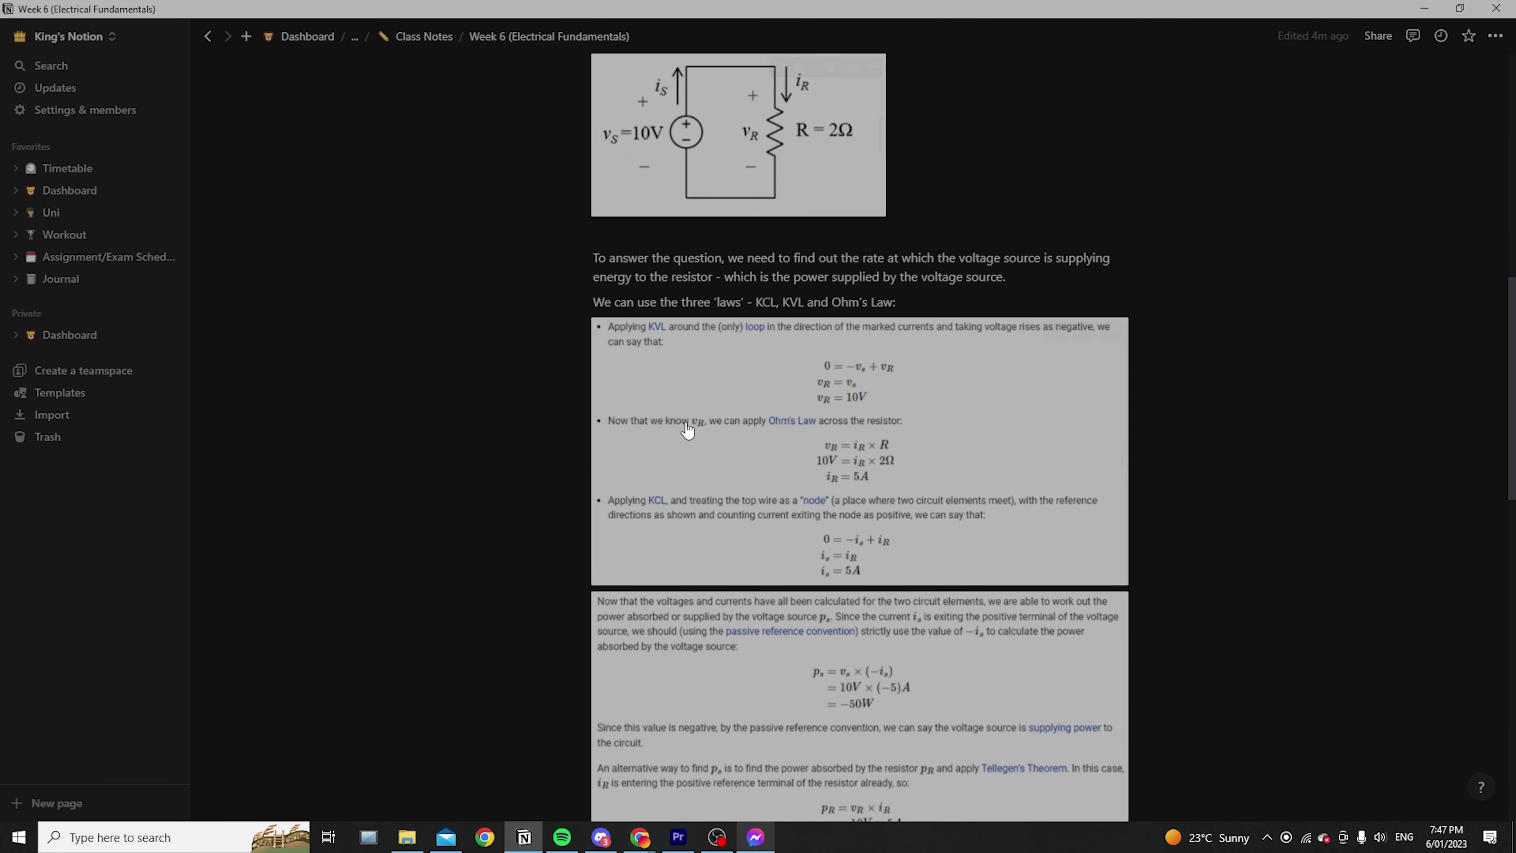
pyautogui.click(579, 490)
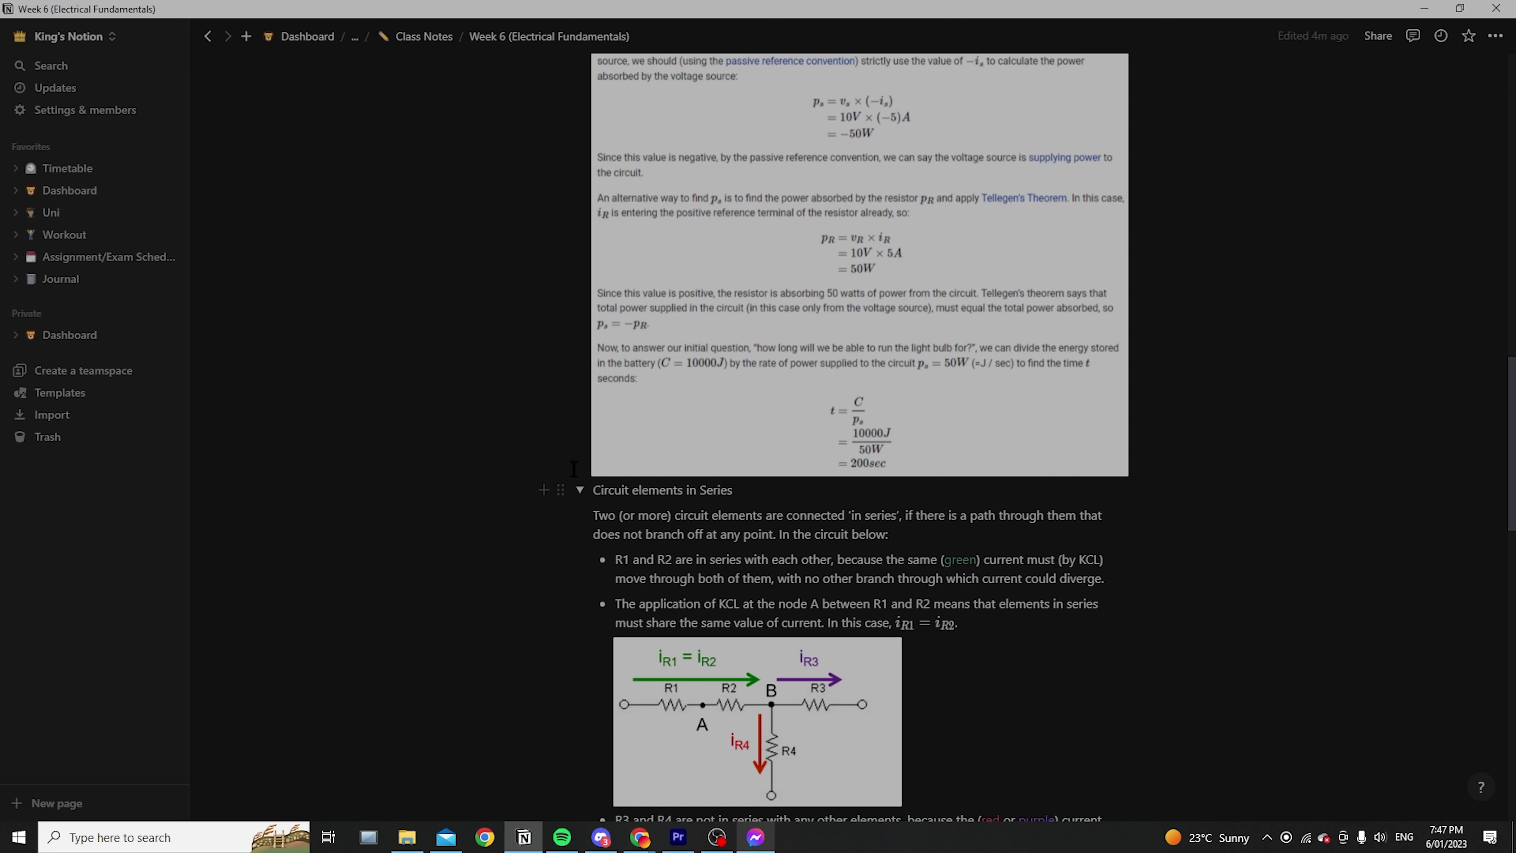
pyautogui.scroll(-15, 573, 468)
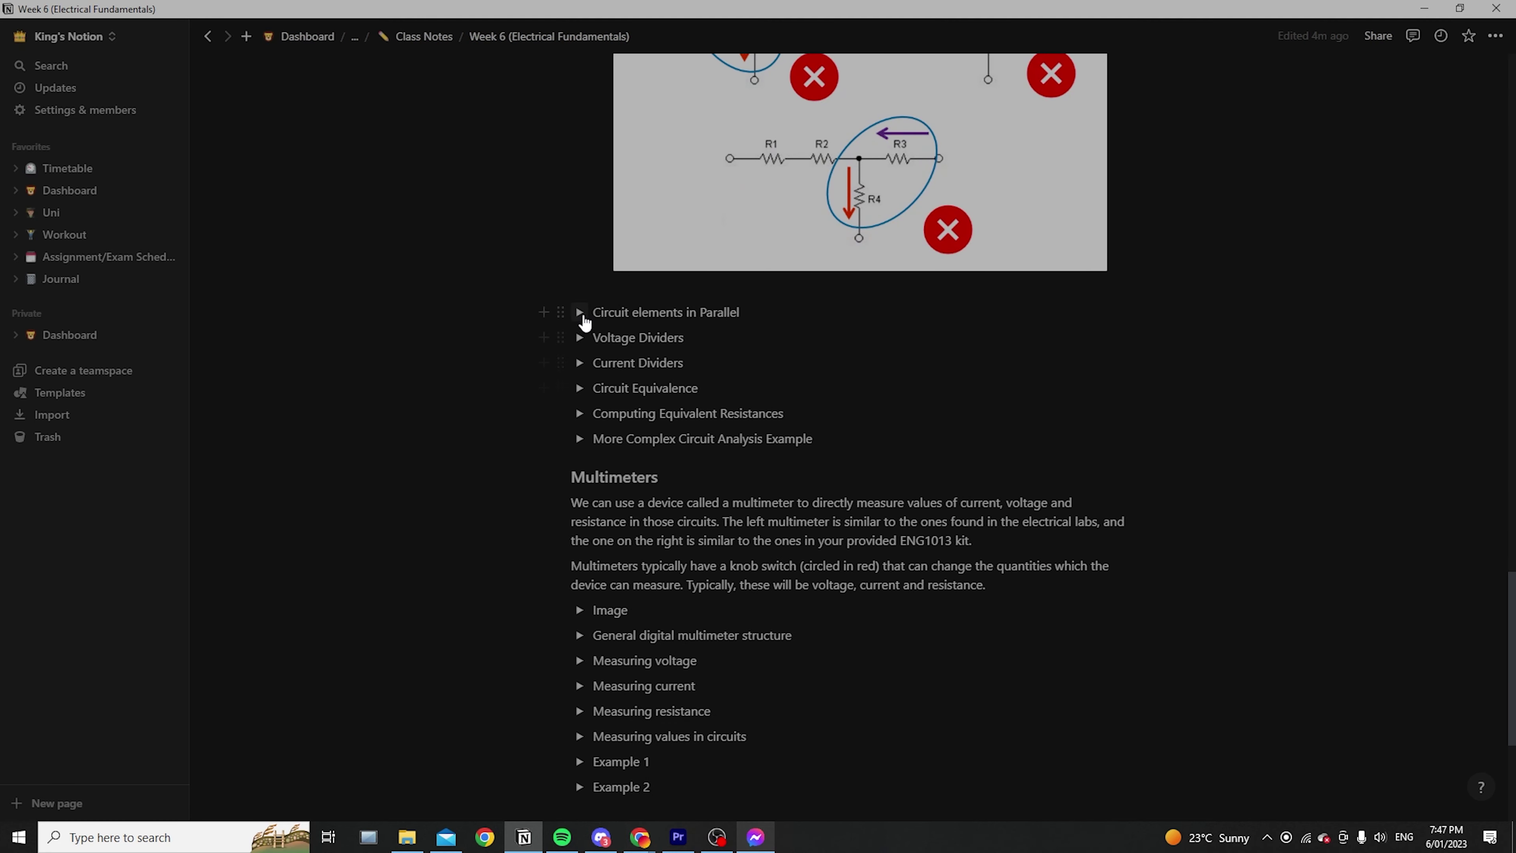
pyautogui.click(583, 315)
pyautogui.scroll(-9, 567, 173)
pyautogui.click(579, 108)
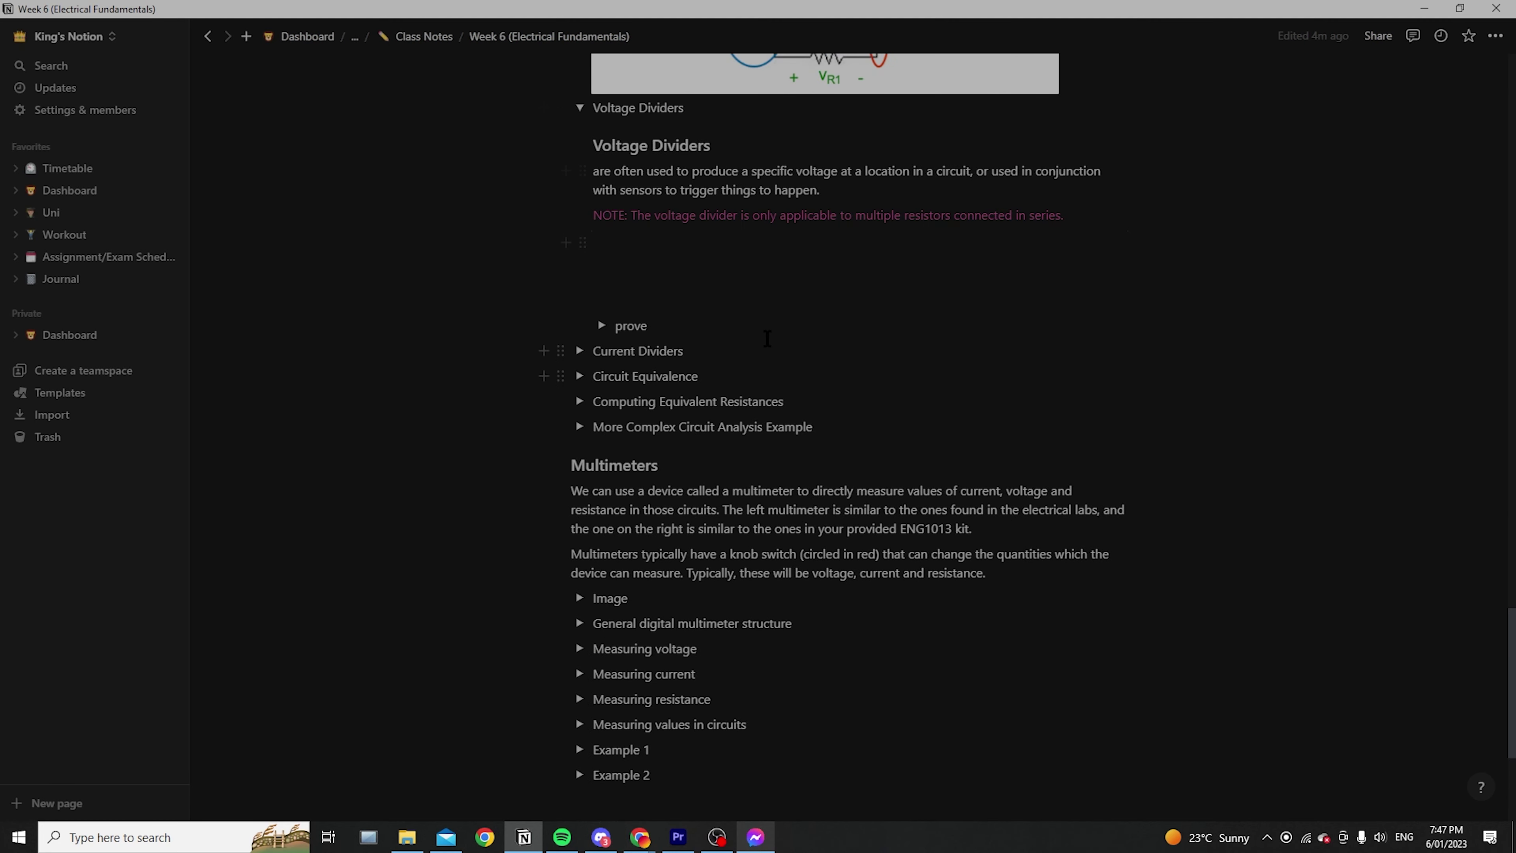
pyautogui.scroll(-3, 767, 339)
pyautogui.scroll(4, 707, 392)
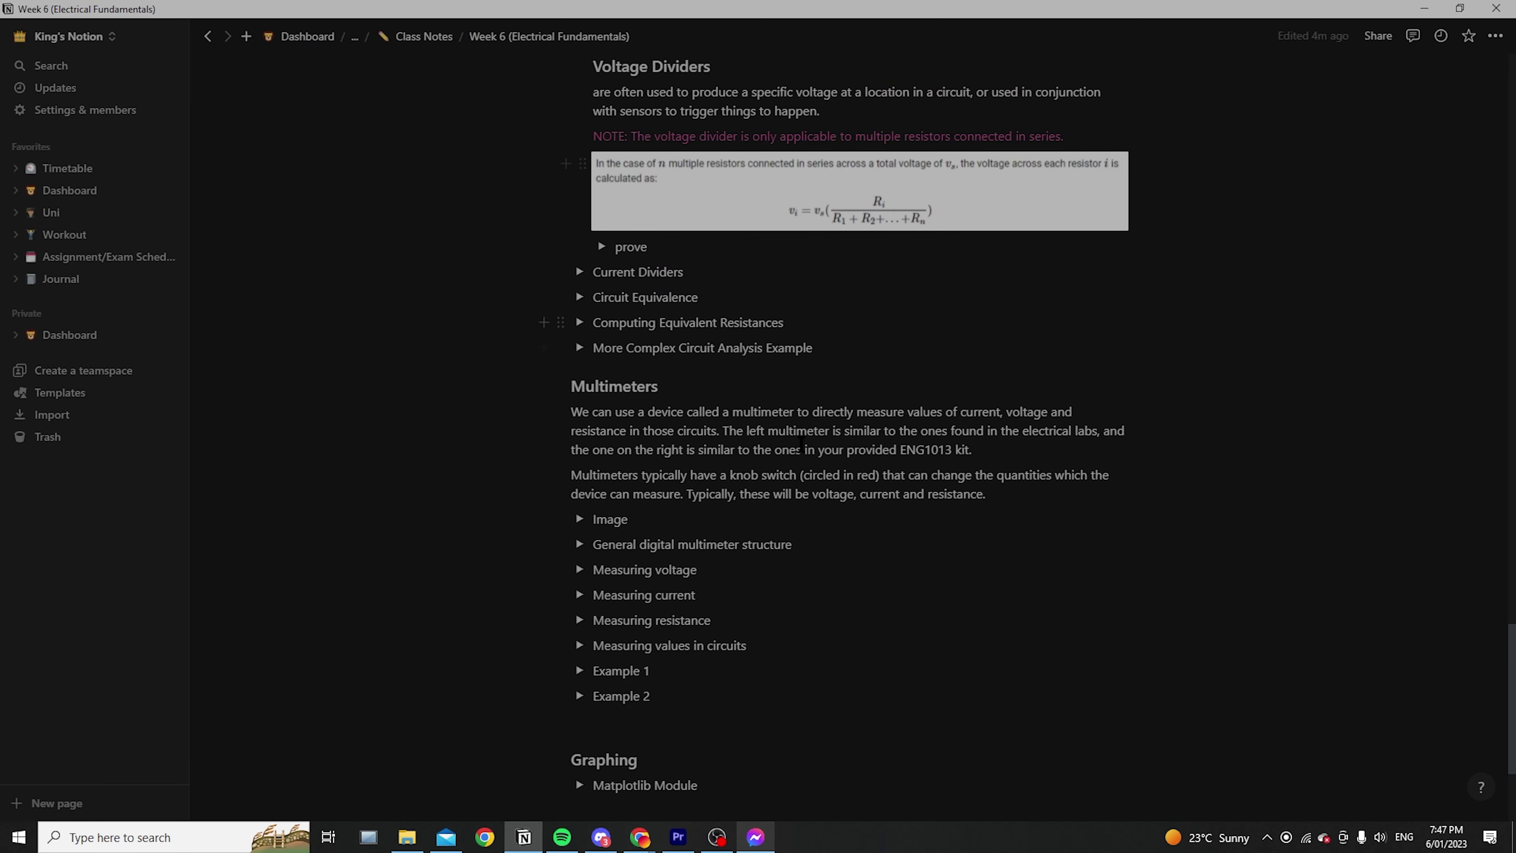
pyautogui.scroll(-2, 801, 442)
pyautogui.scroll(15, 967, 542)
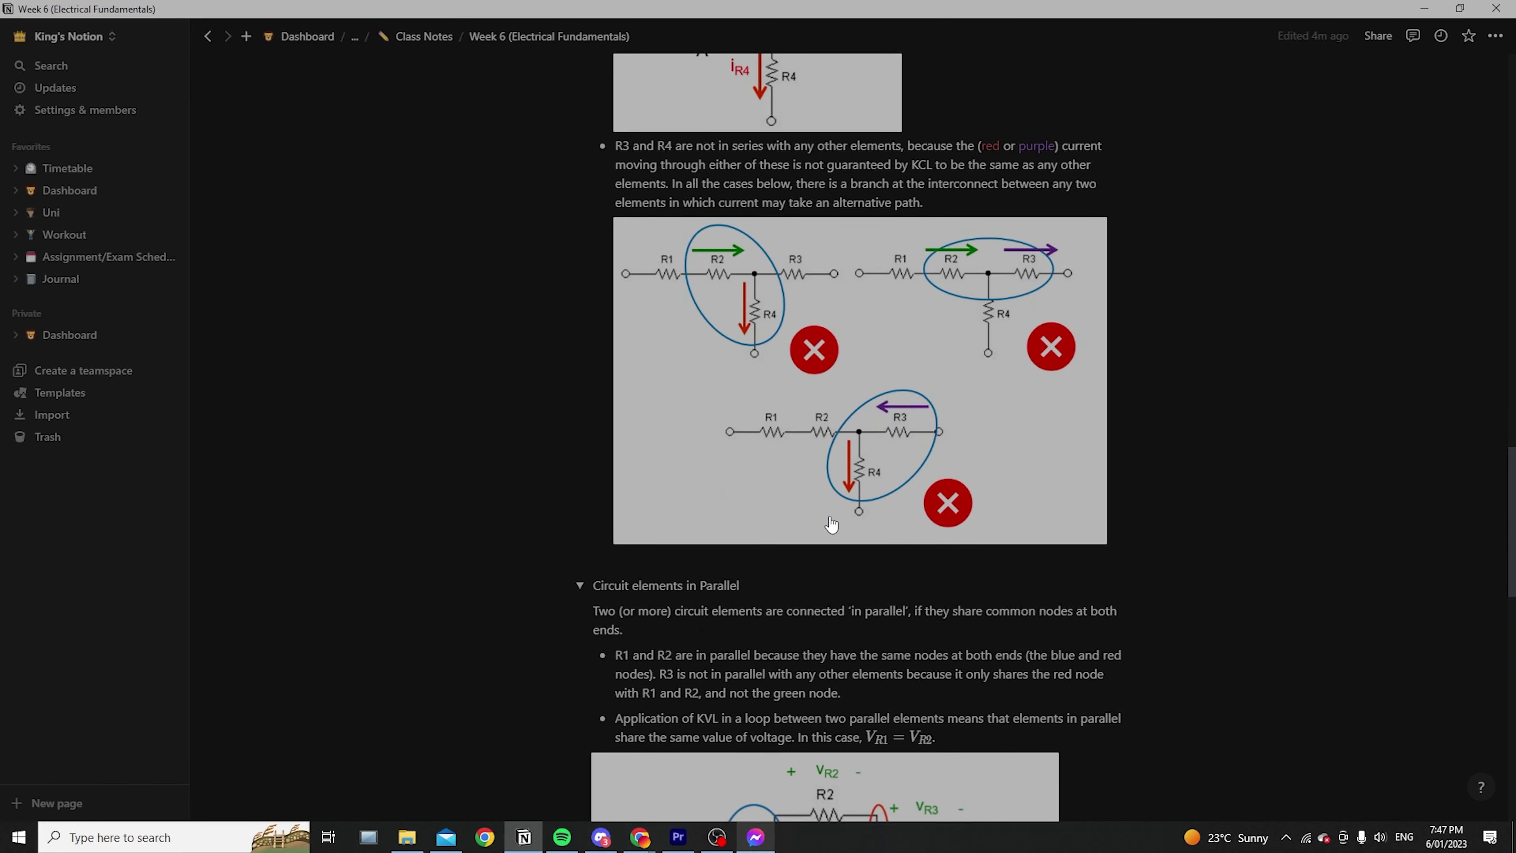
pyautogui.scroll(15, 831, 524)
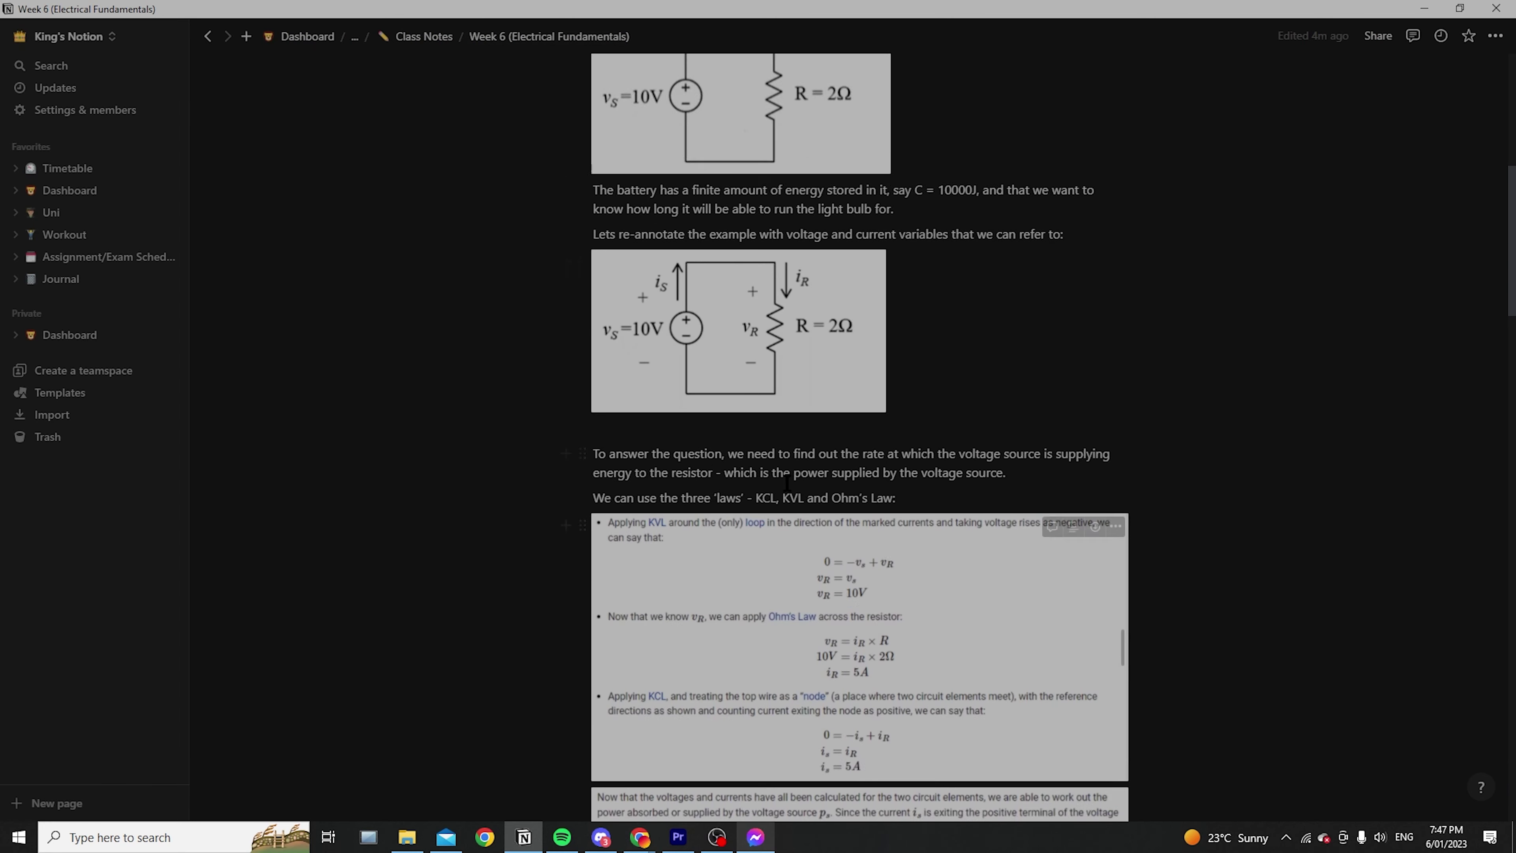
pyautogui.scroll(10, 787, 481)
# Collapse all four circuit toggles and add an empty block after the last circuit toggle
pyautogui.click(579, 449)
pyautogui.click(579, 475)
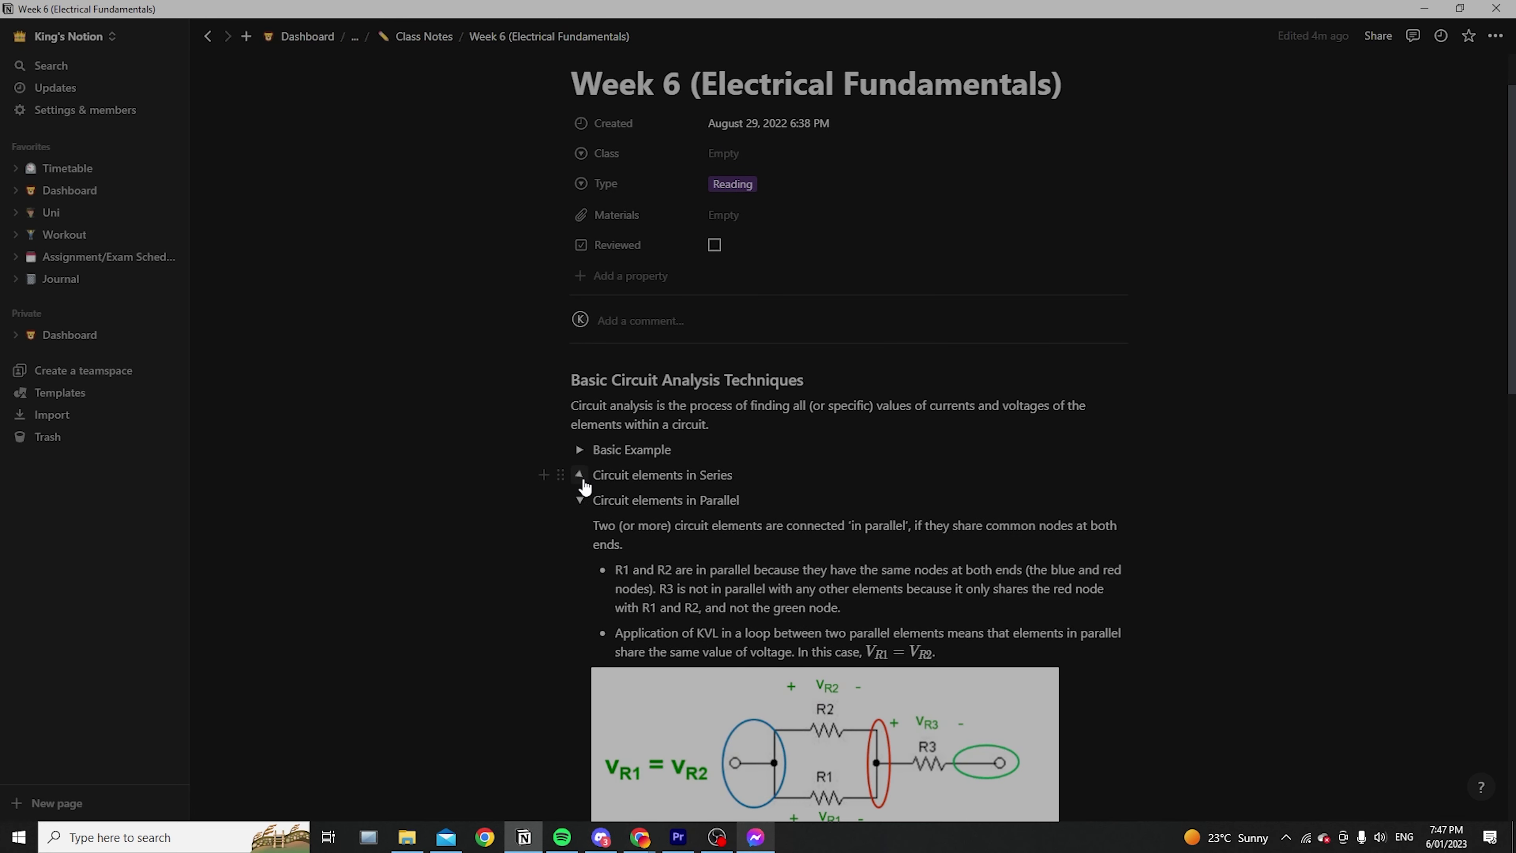
pyautogui.click(579, 500)
pyautogui.scroll(-3, 582, 501)
pyautogui.click(579, 367)
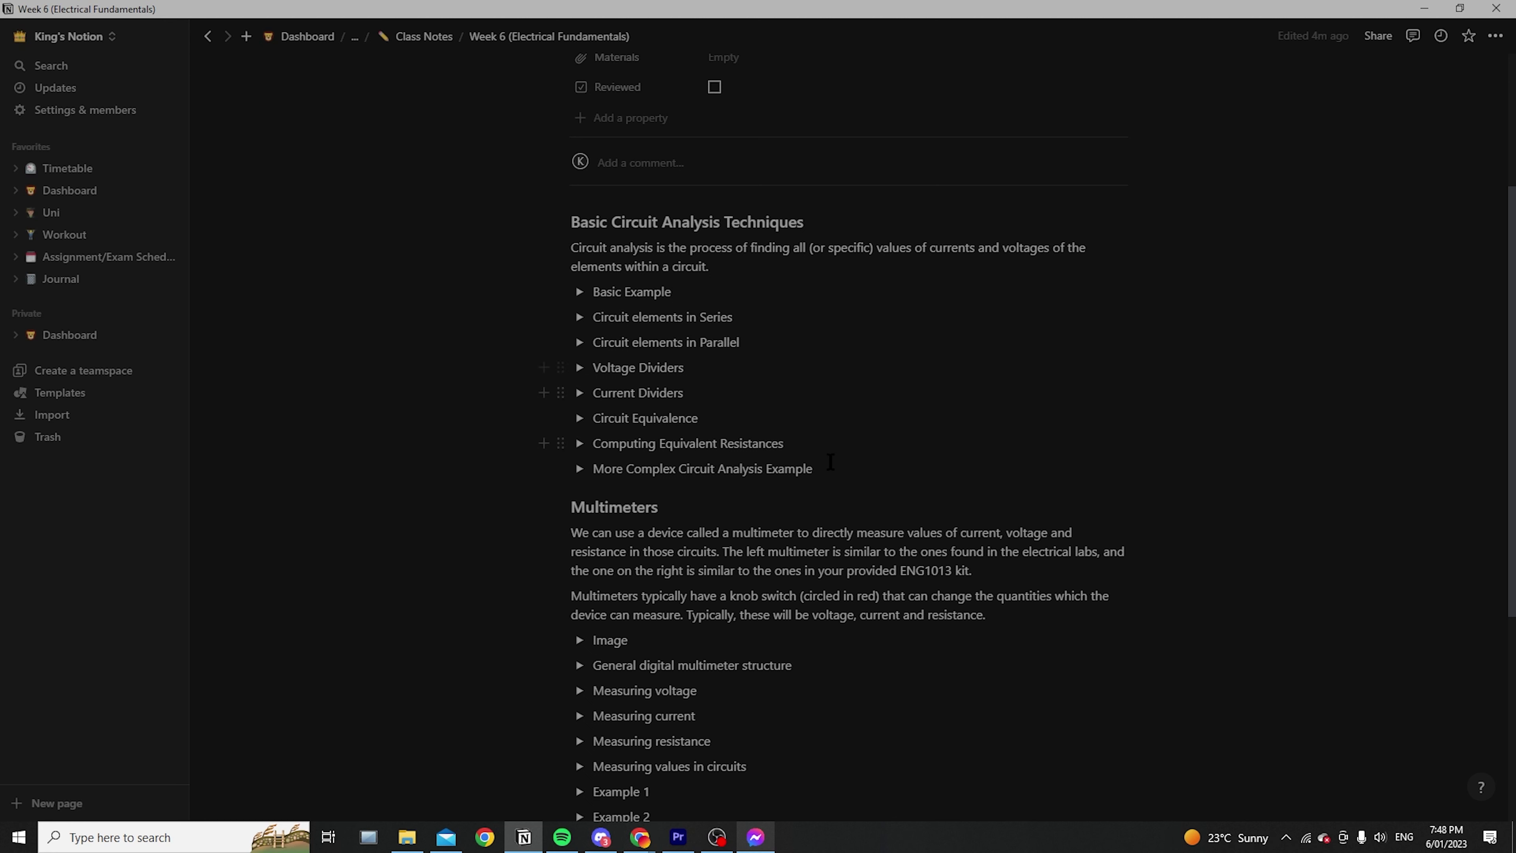
pyautogui.click(911, 476)
pyautogui.press('Return')
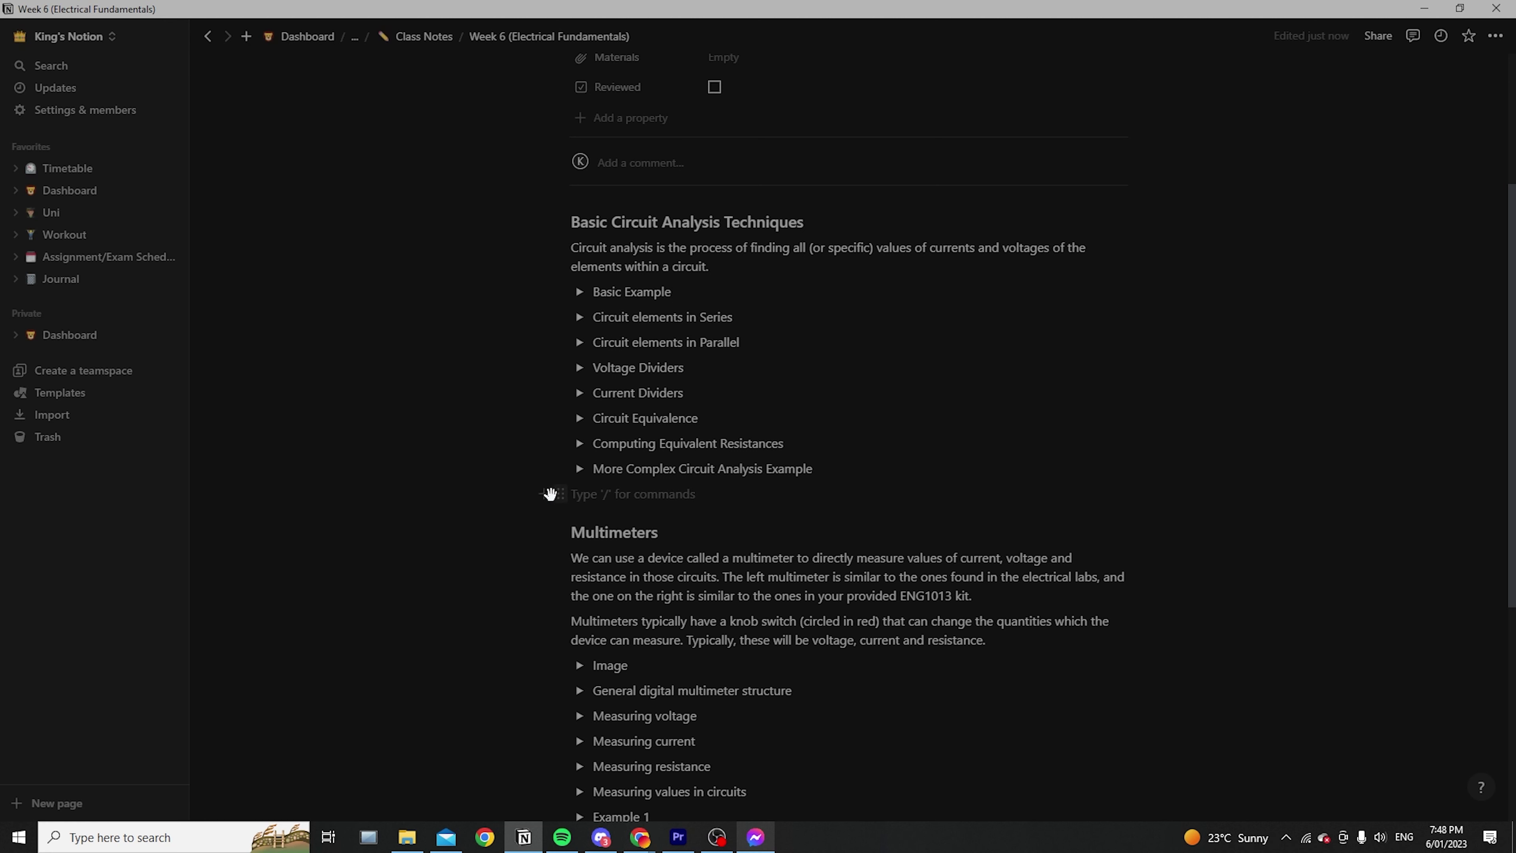
# Move the empty block directly below More Complex Circuit Analysis Example and type '/' in it
pyautogui.moveTo(559, 494); pyautogui.dragTo(570, 223)
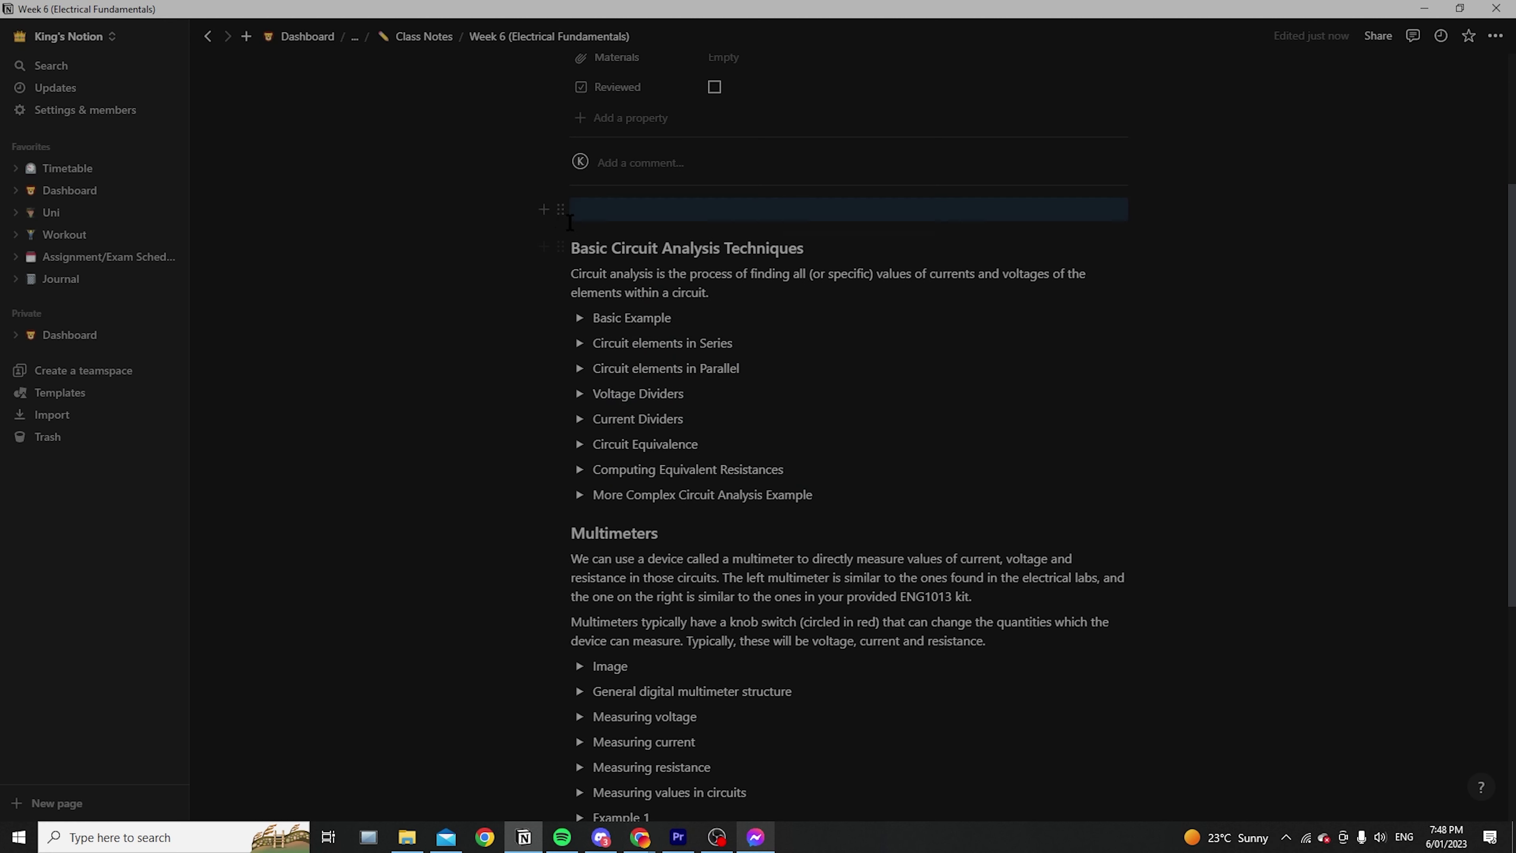
pyautogui.moveTo(596, 336); pyautogui.dragTo(1194, 363)
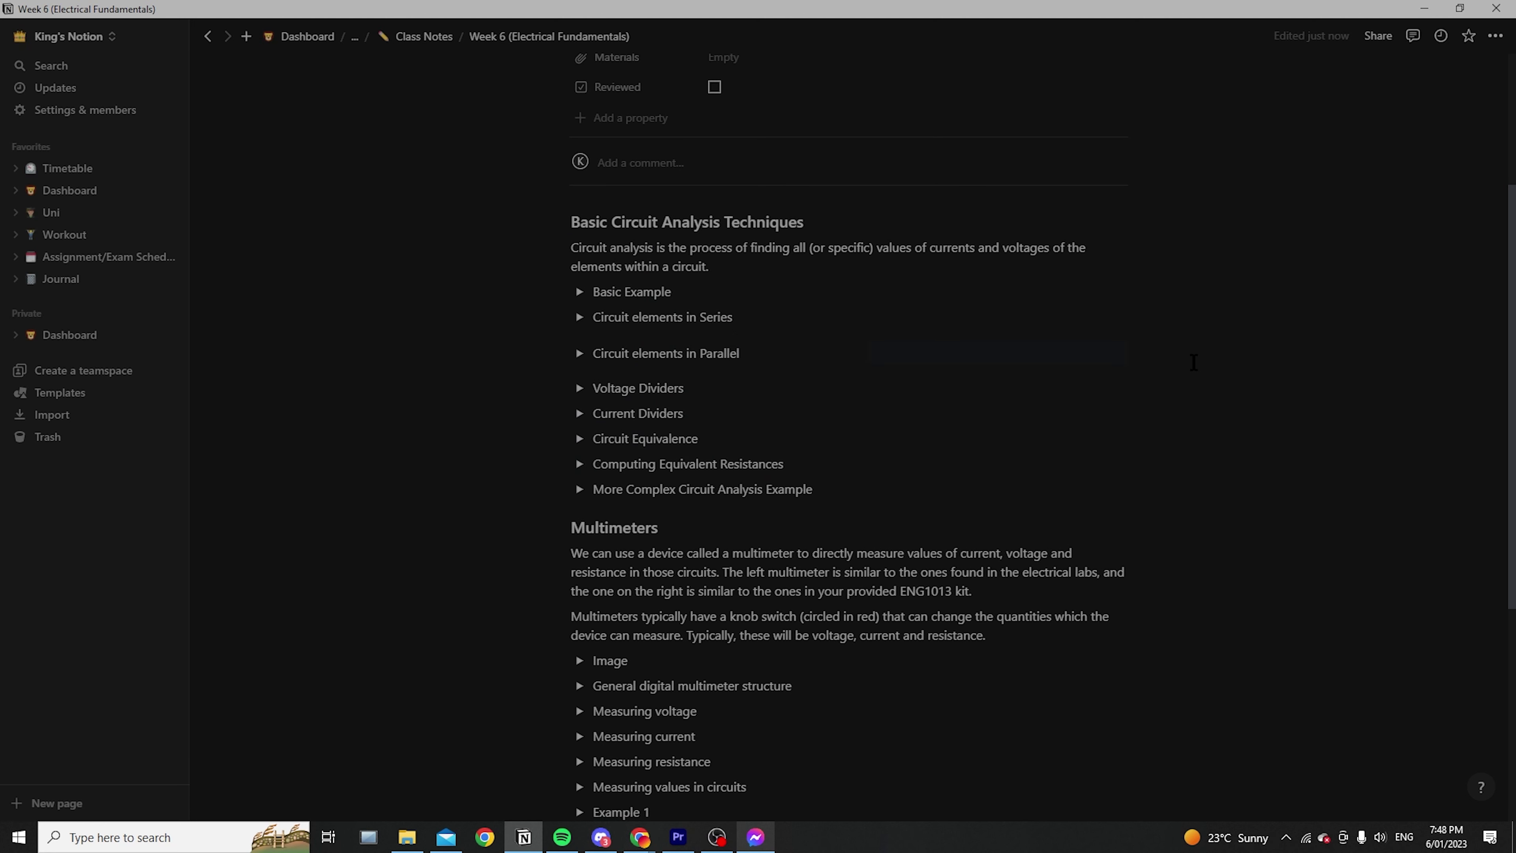
pyautogui.click(875, 350)
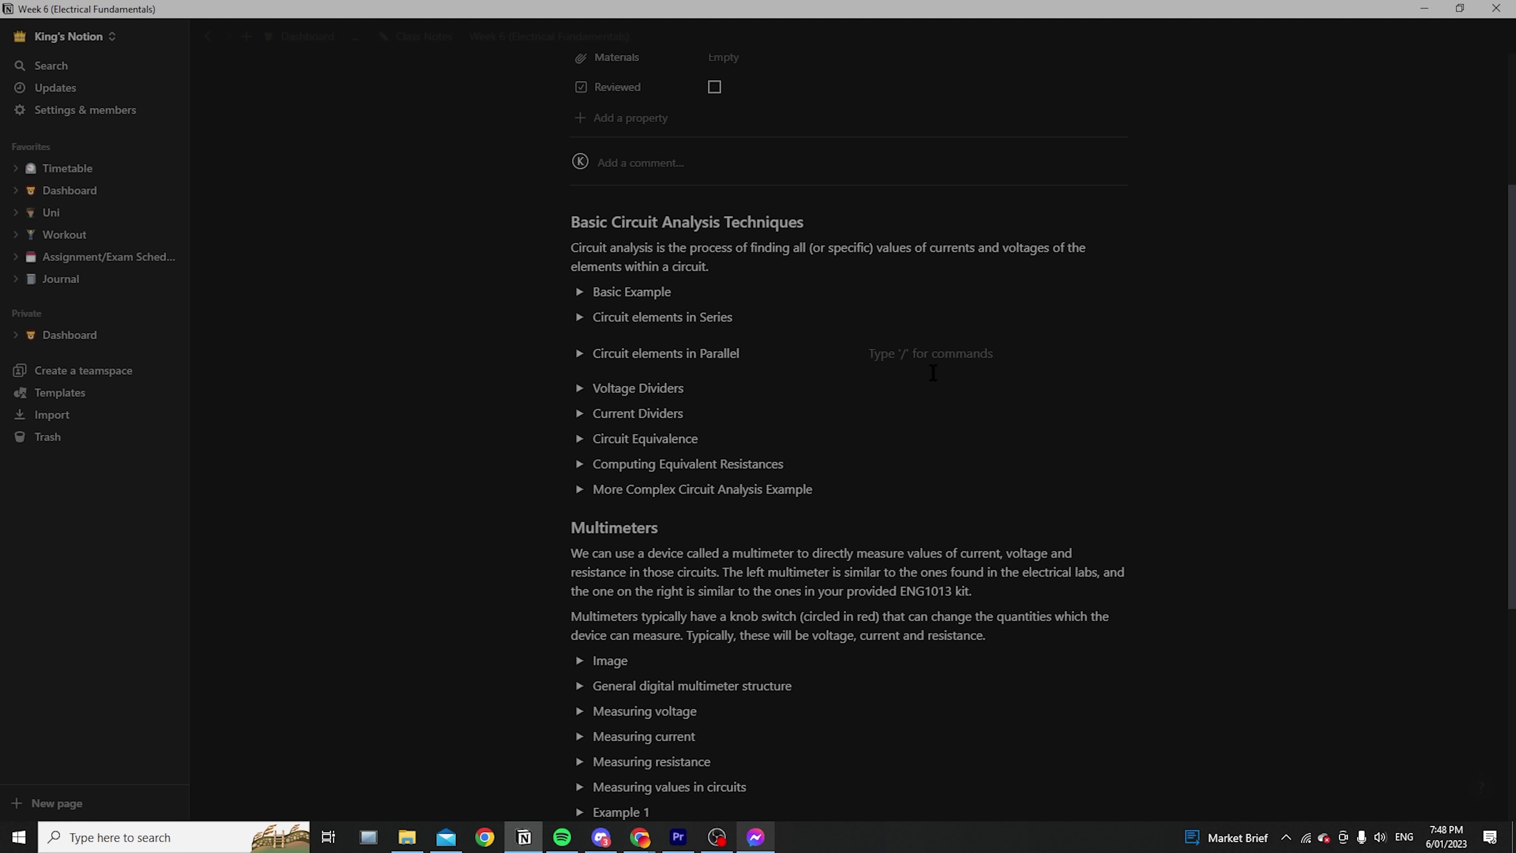
pyautogui.moveTo(856, 352); pyautogui.dragTo(597, 511)
pyautogui.click(704, 507)
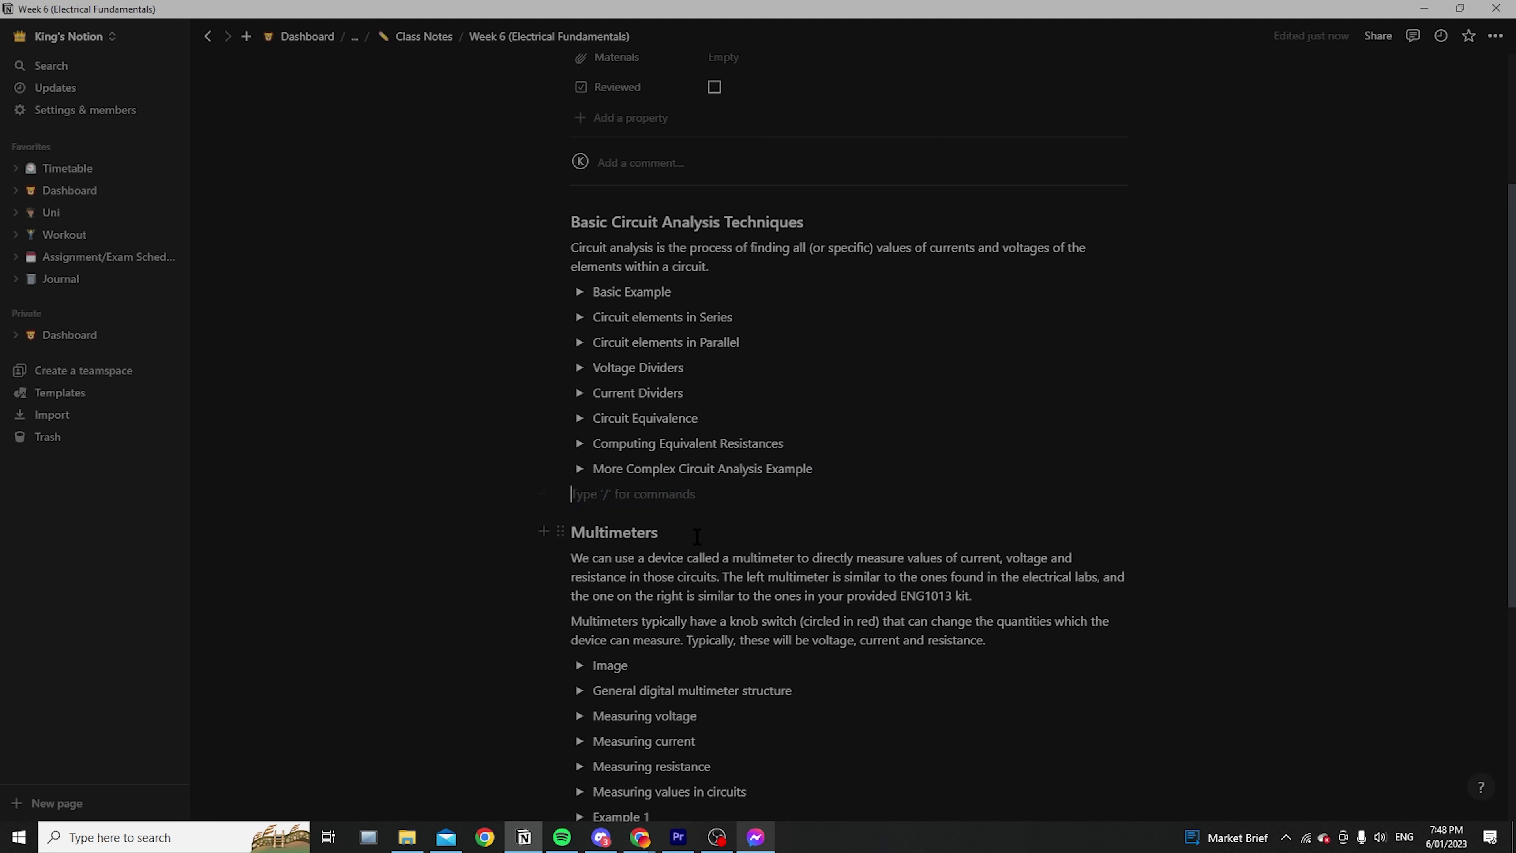
pyautogui.write('/')
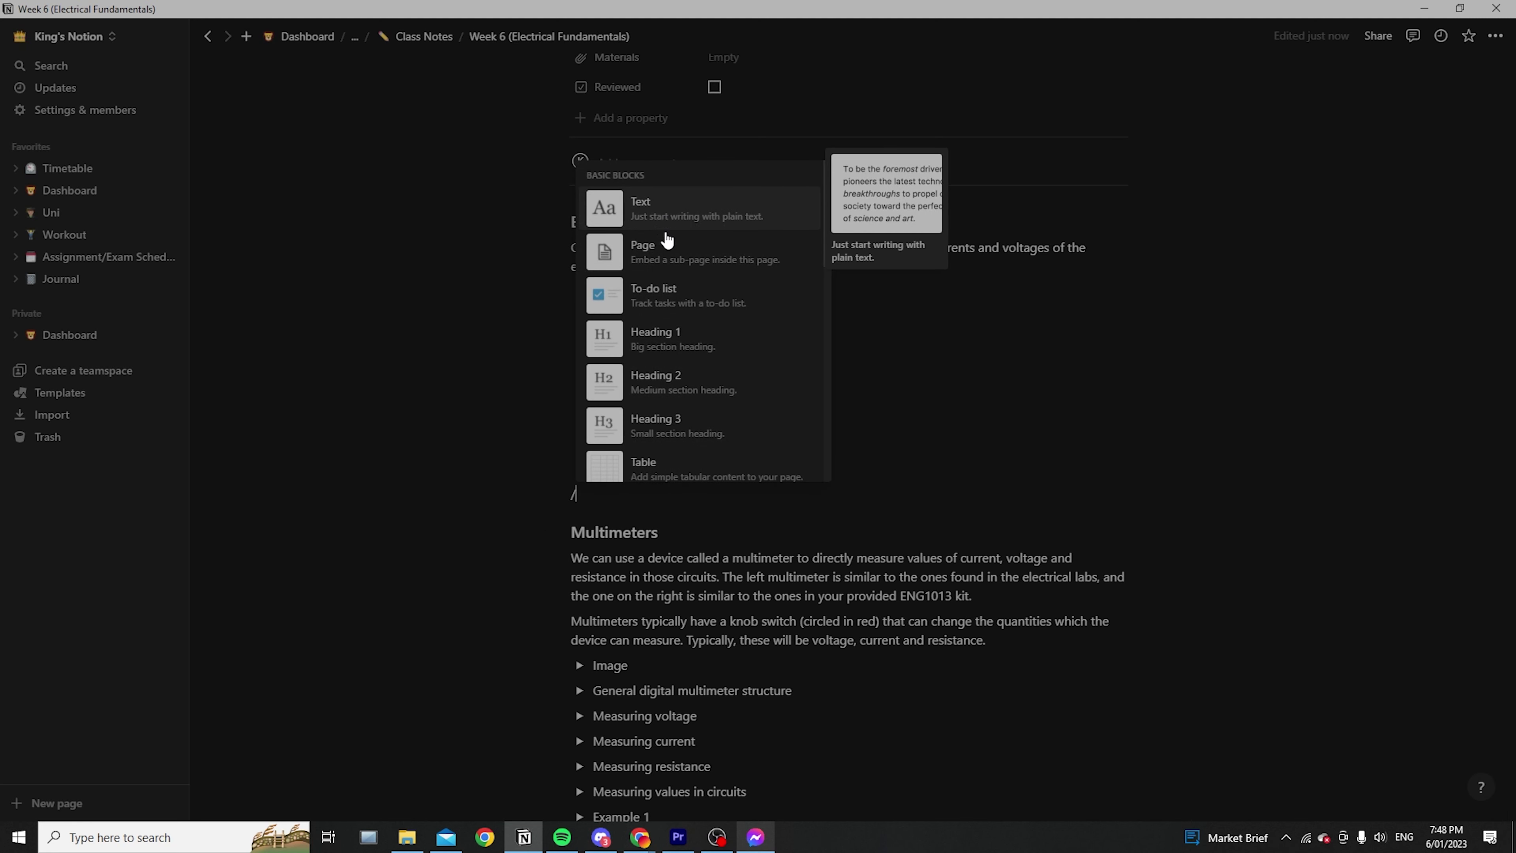
# Turn the empty line into a Toggle list block and begin its title with 'what i'
pyautogui.scroll(-3, 711, 328)
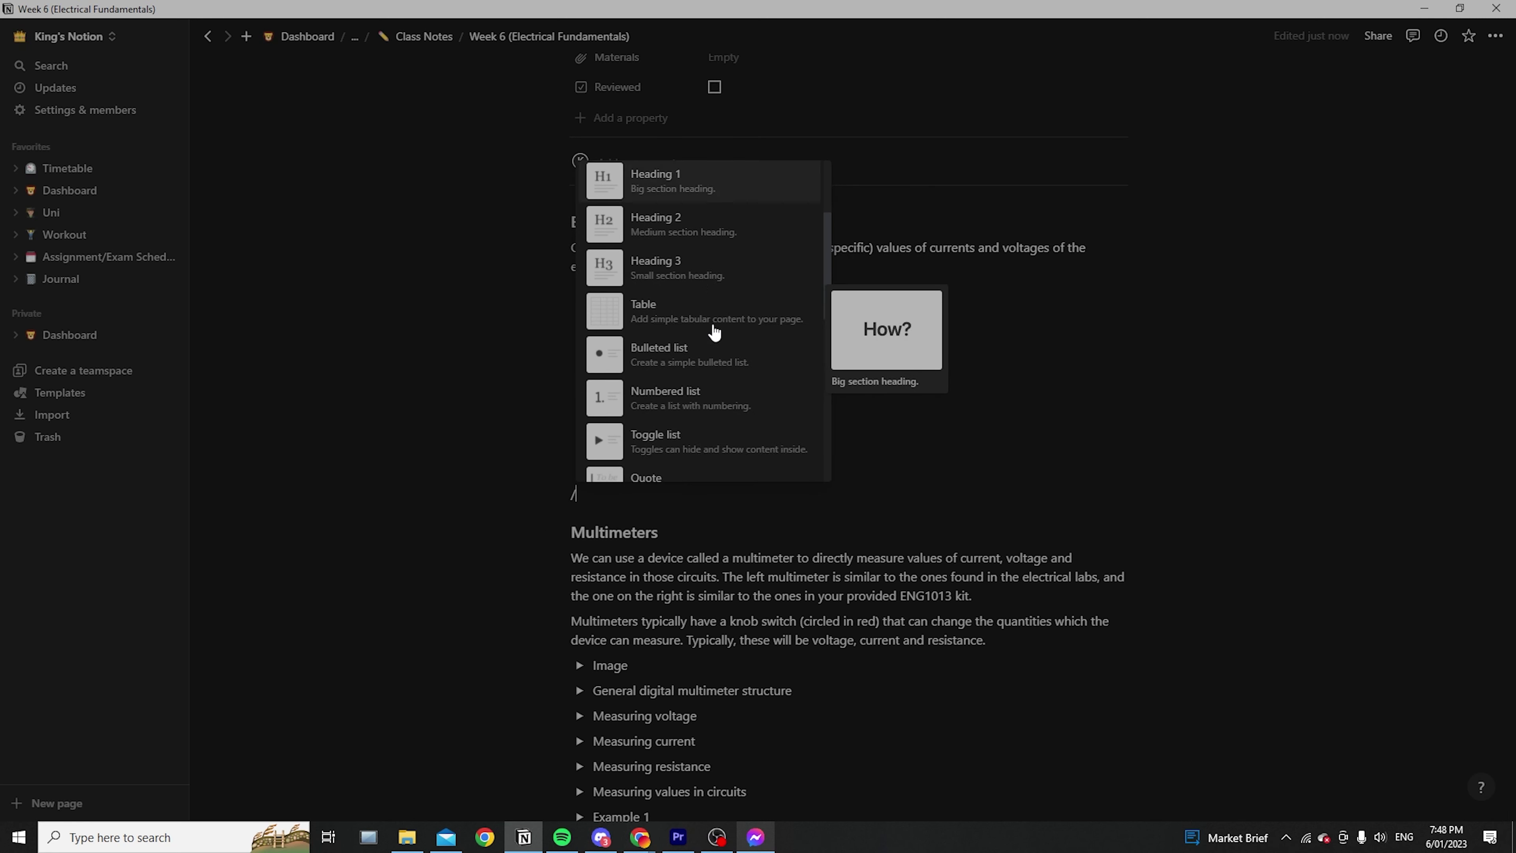
pyautogui.scroll(3, 697, 383)
pyautogui.scroll(-5, 697, 383)
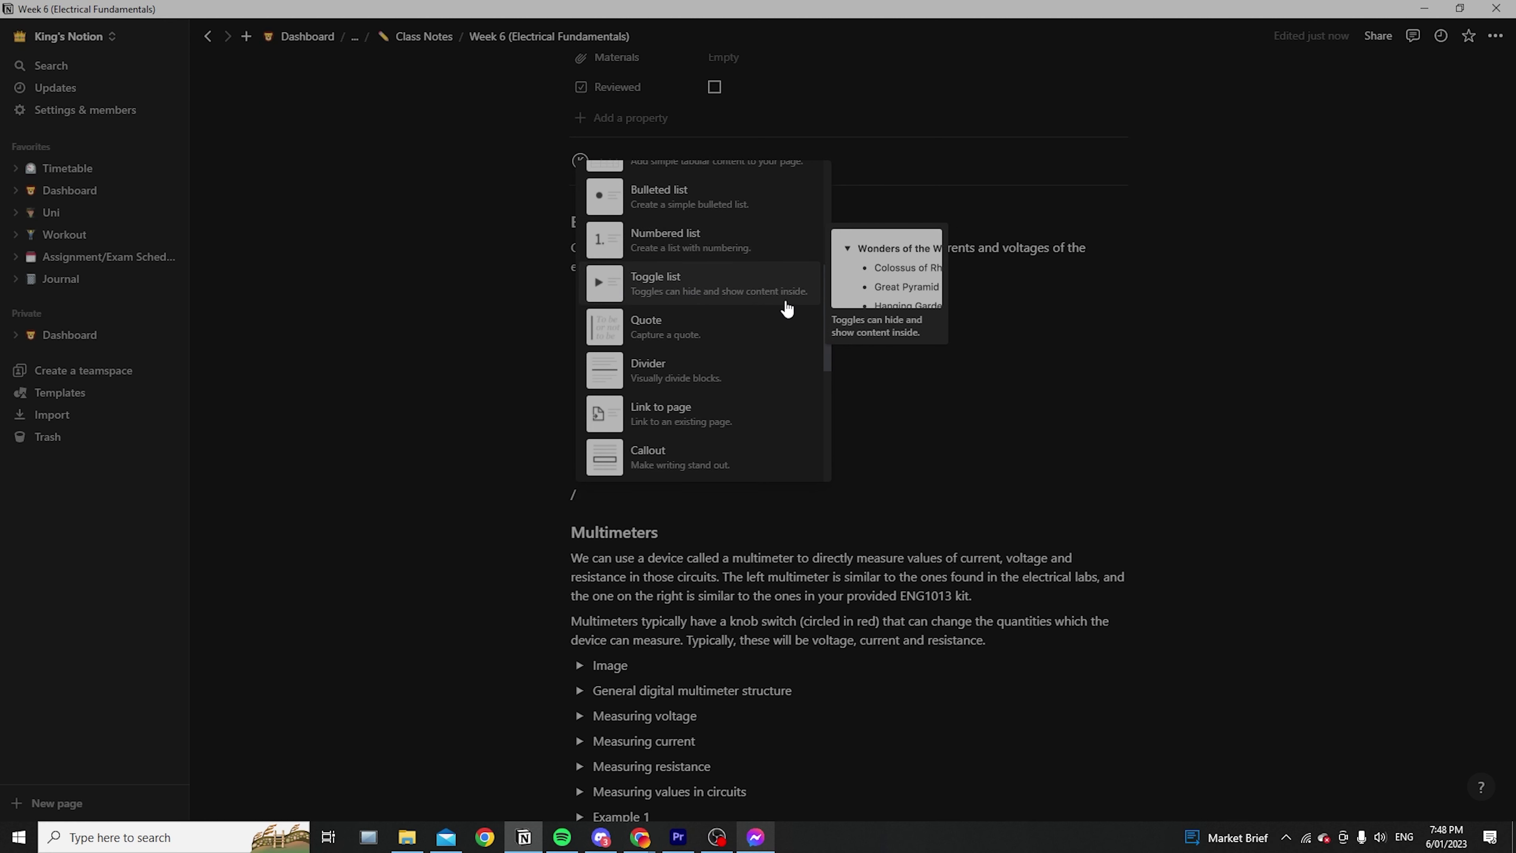
pyautogui.click(726, 286)
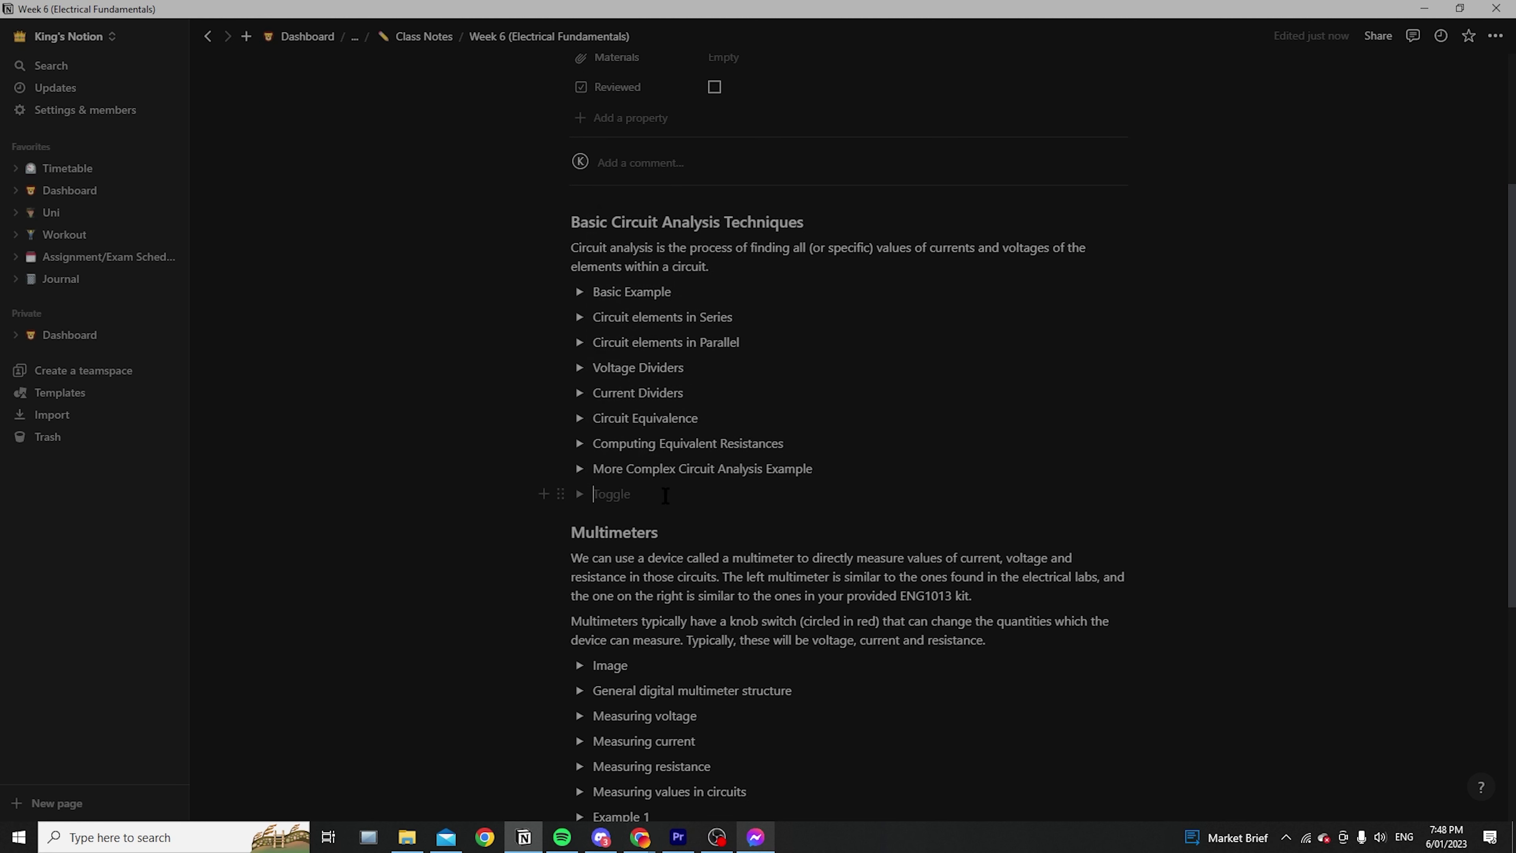
pyautogui.write('what is electricity')
# Expand the 'what is electricity' toggle, add an empty line inside it, then collapse it
pyautogui.click(579, 494)
pyautogui.click(578, 495)
pyautogui.click(577, 495)
pyautogui.click(663, 518)
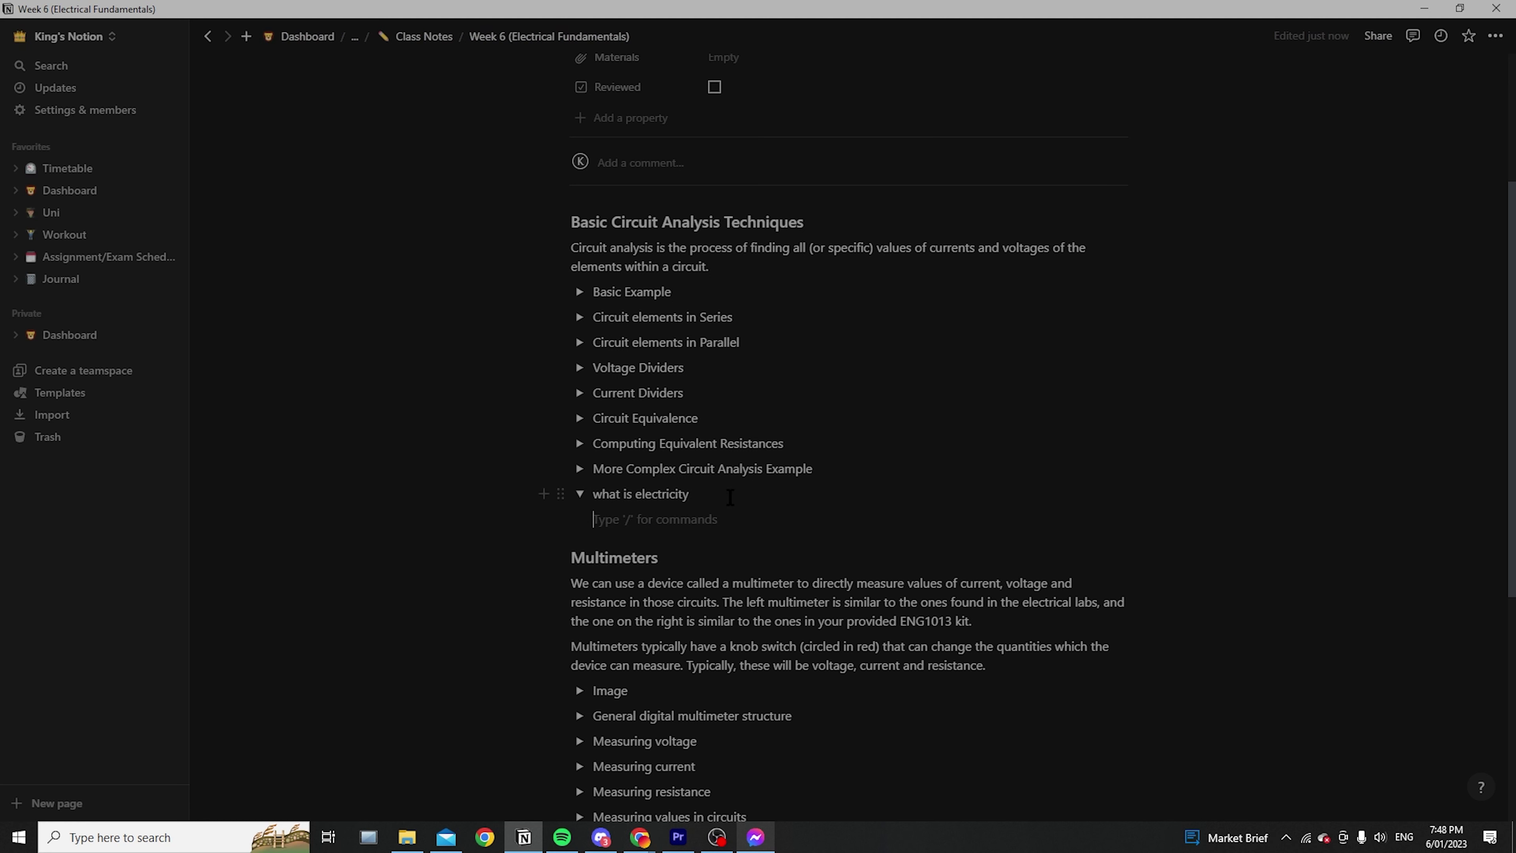
pyautogui.click(579, 494)
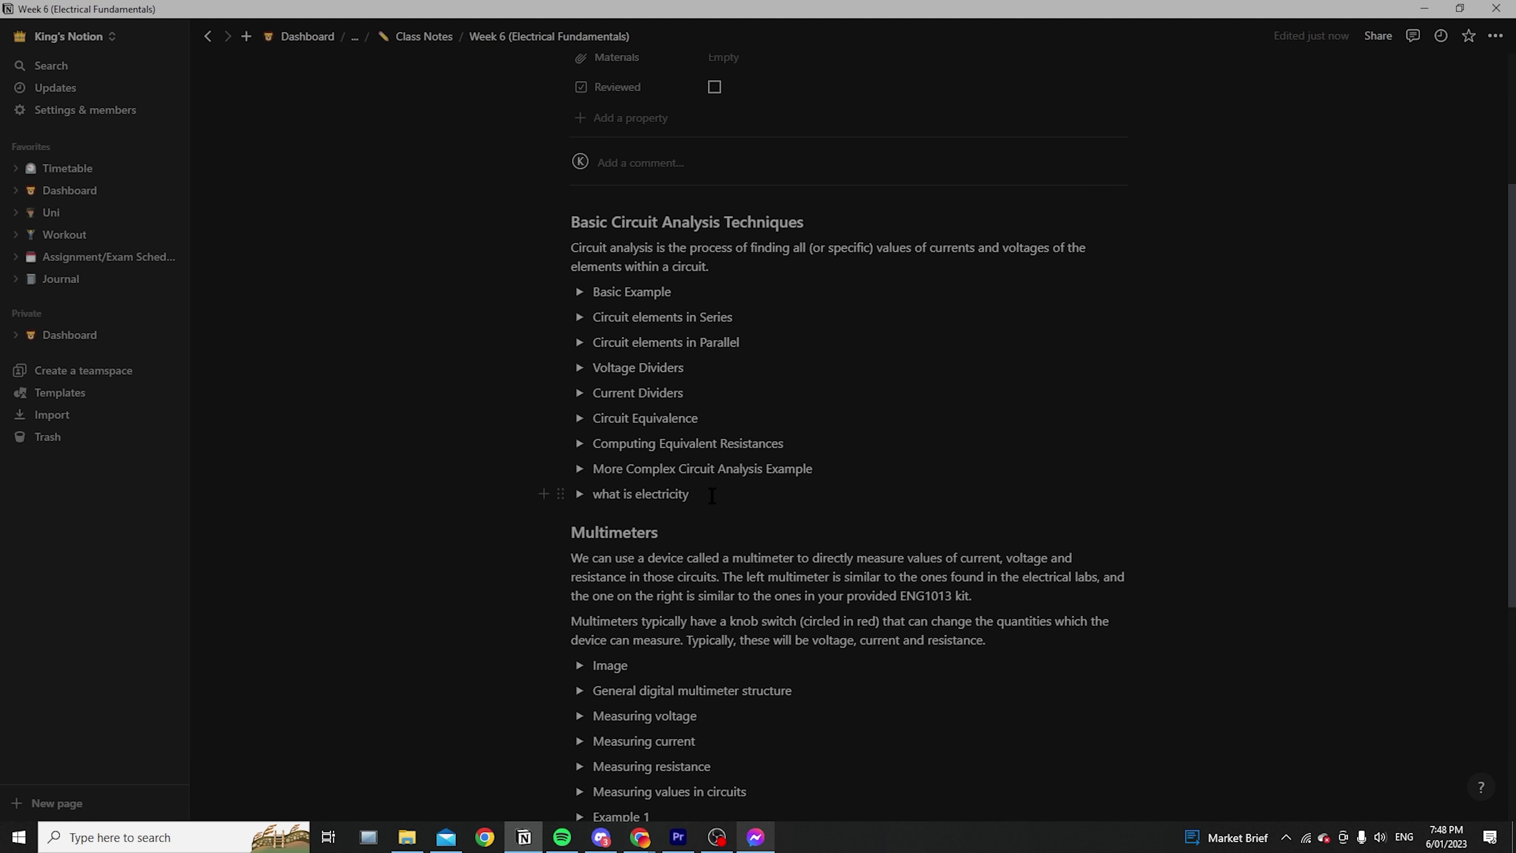
# Open and close the 'what is electricity' toggle several times, then select its whole title text
pyautogui.moveTo(713, 495); pyautogui.dragTo(578, 496)
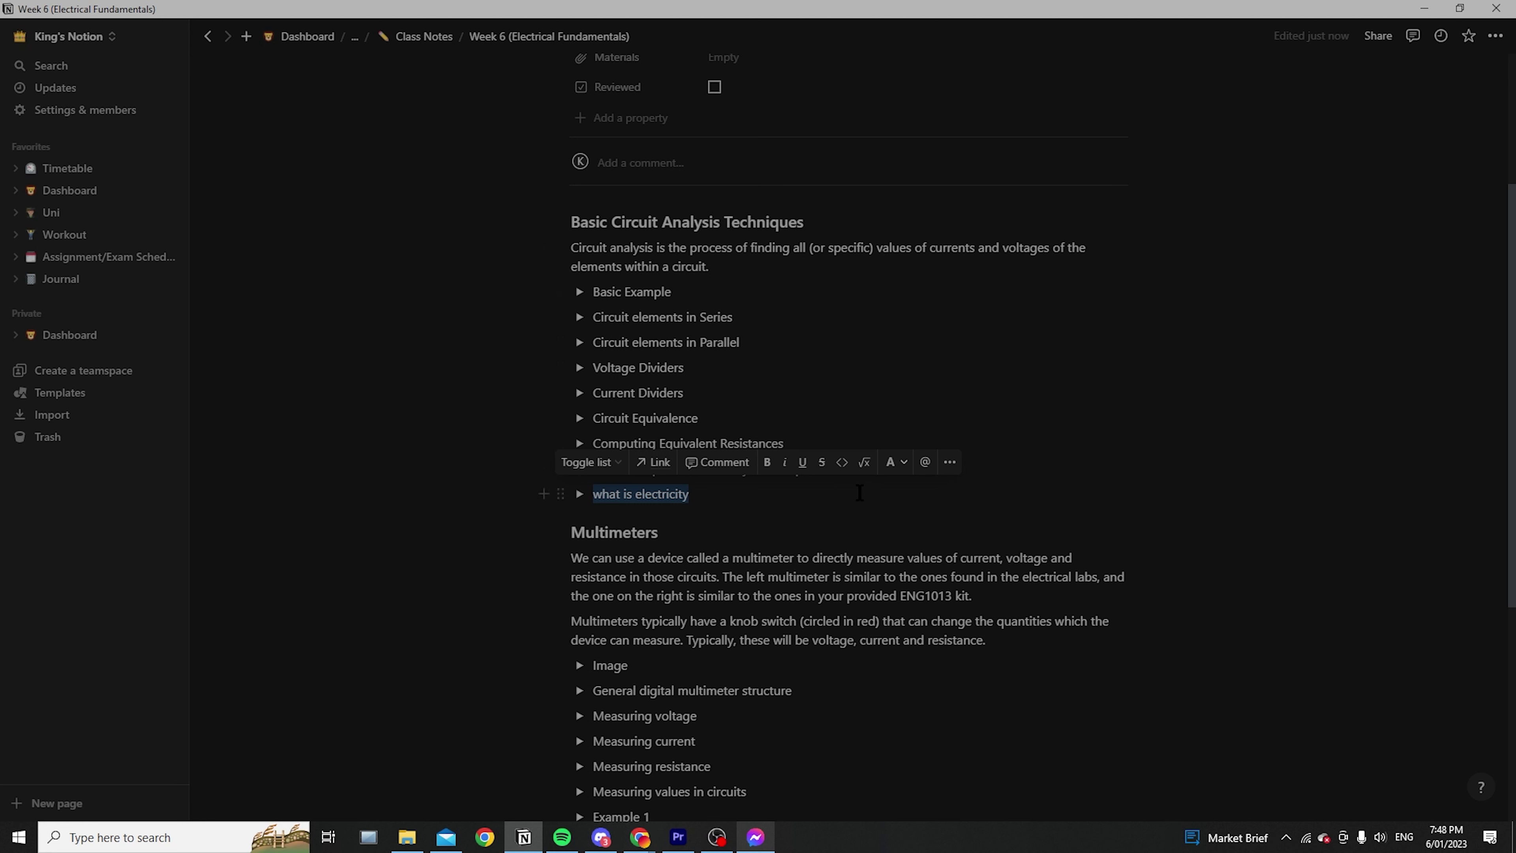
pyautogui.click(985, 506)
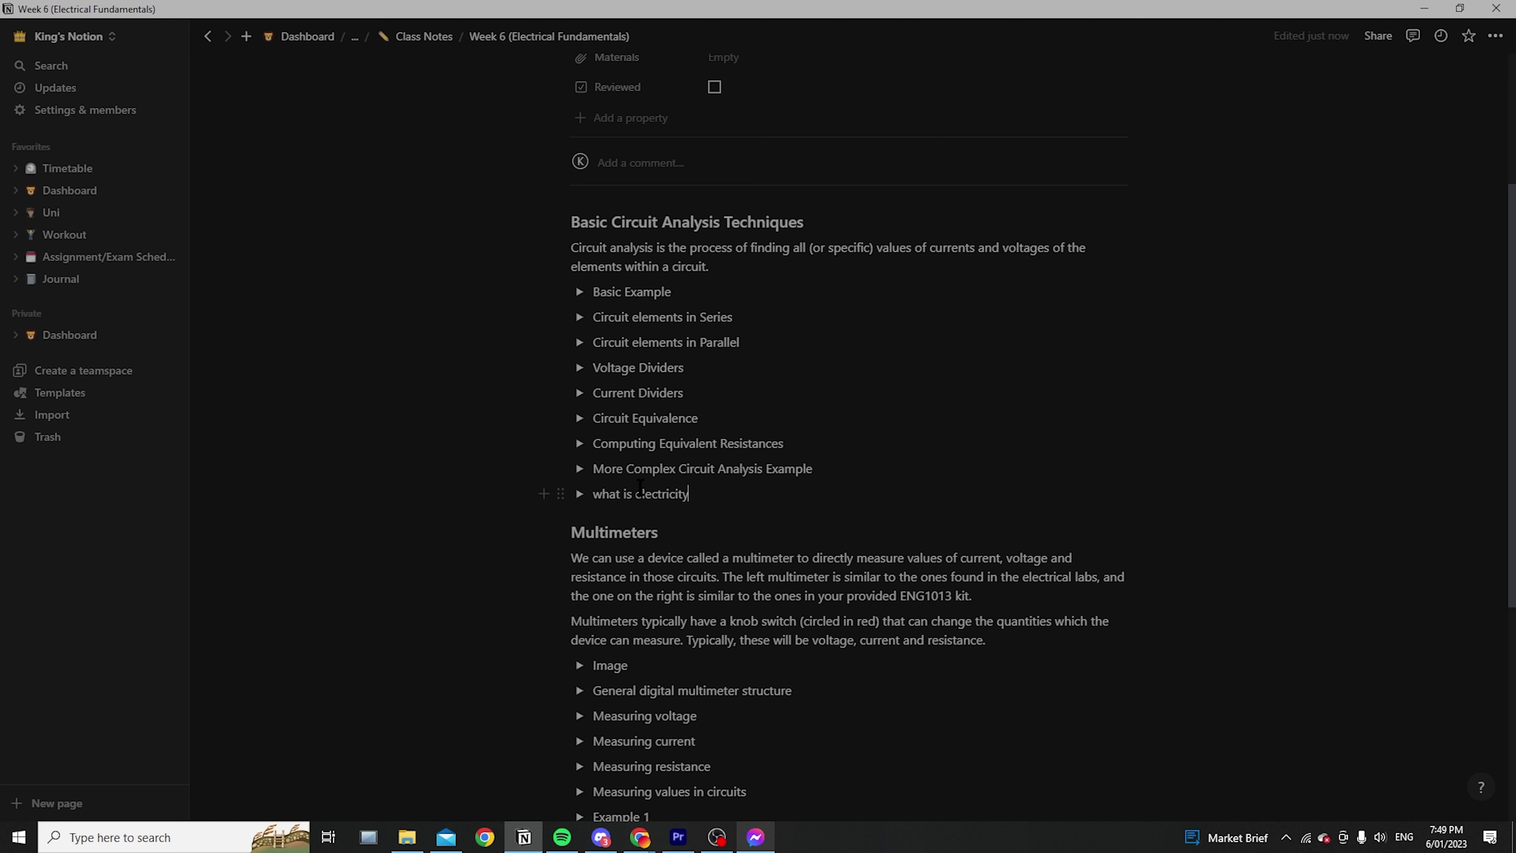
pyautogui.click(579, 500)
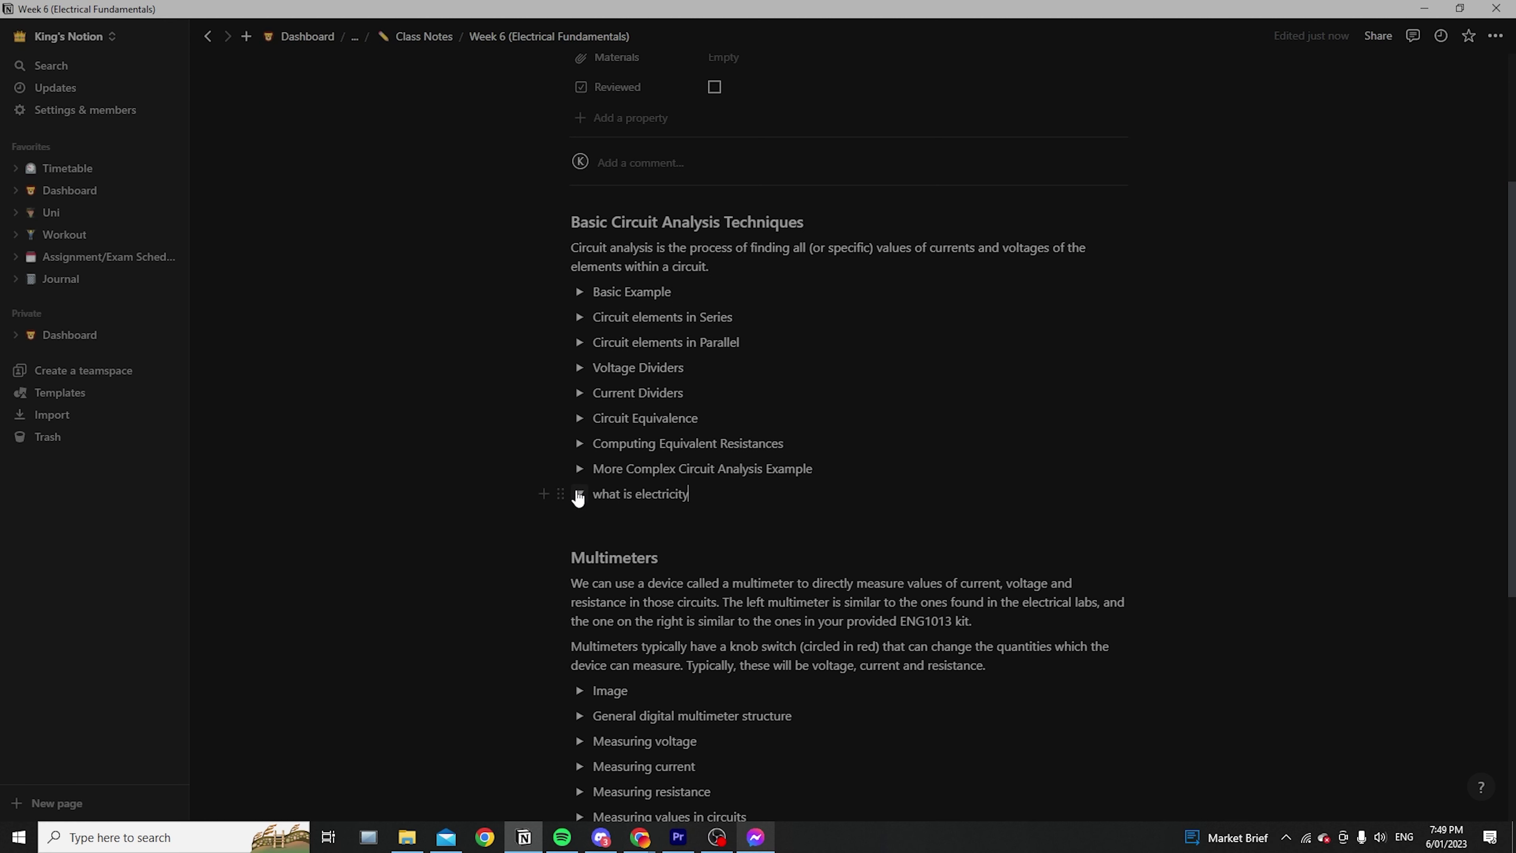
pyautogui.click(578, 499)
pyautogui.click(578, 498)
pyautogui.click(578, 498)
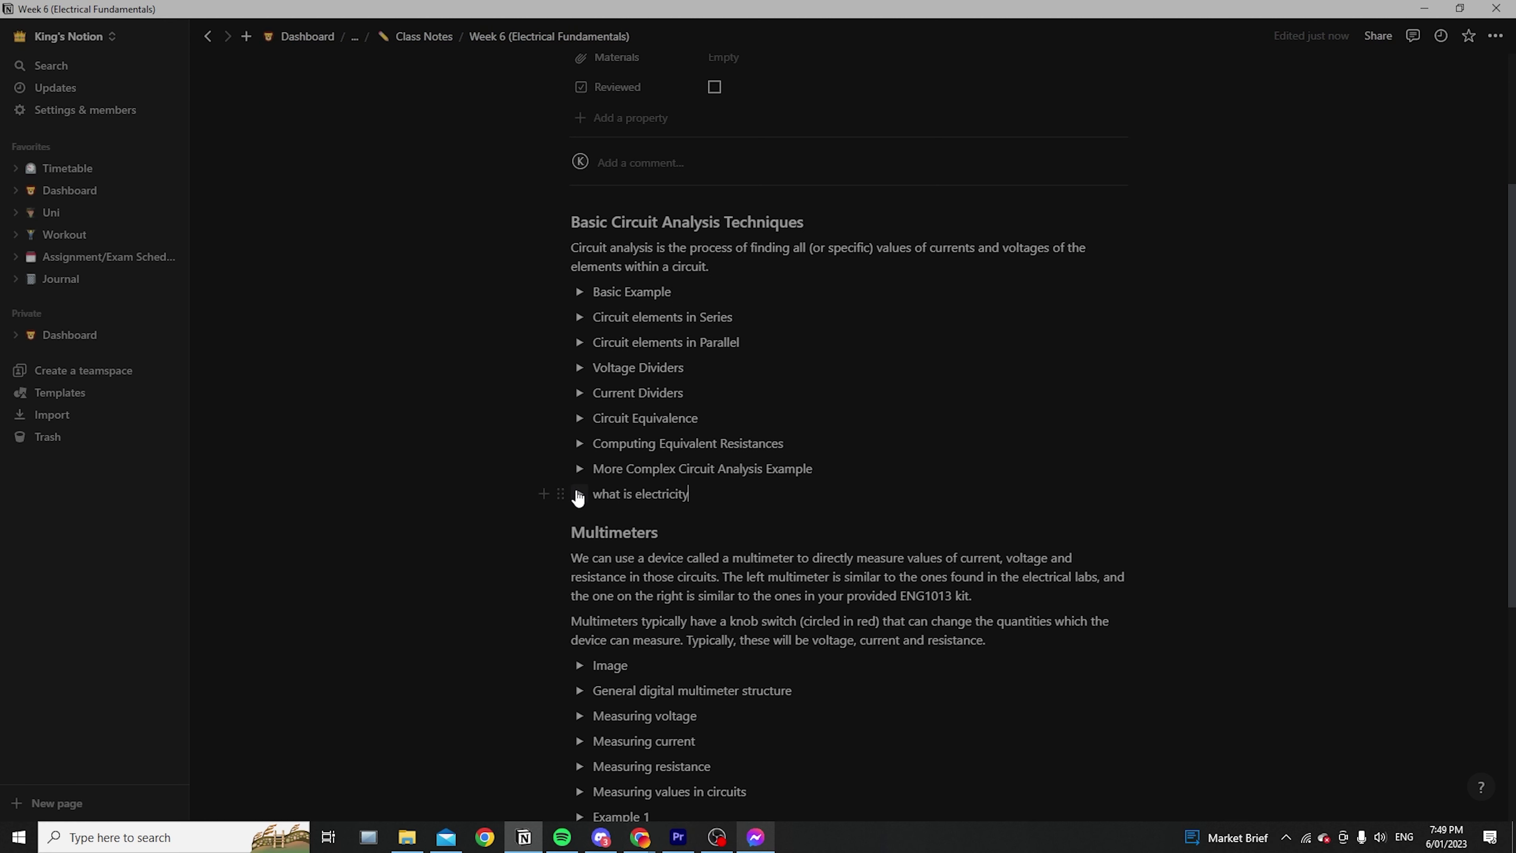
pyautogui.click(579, 499)
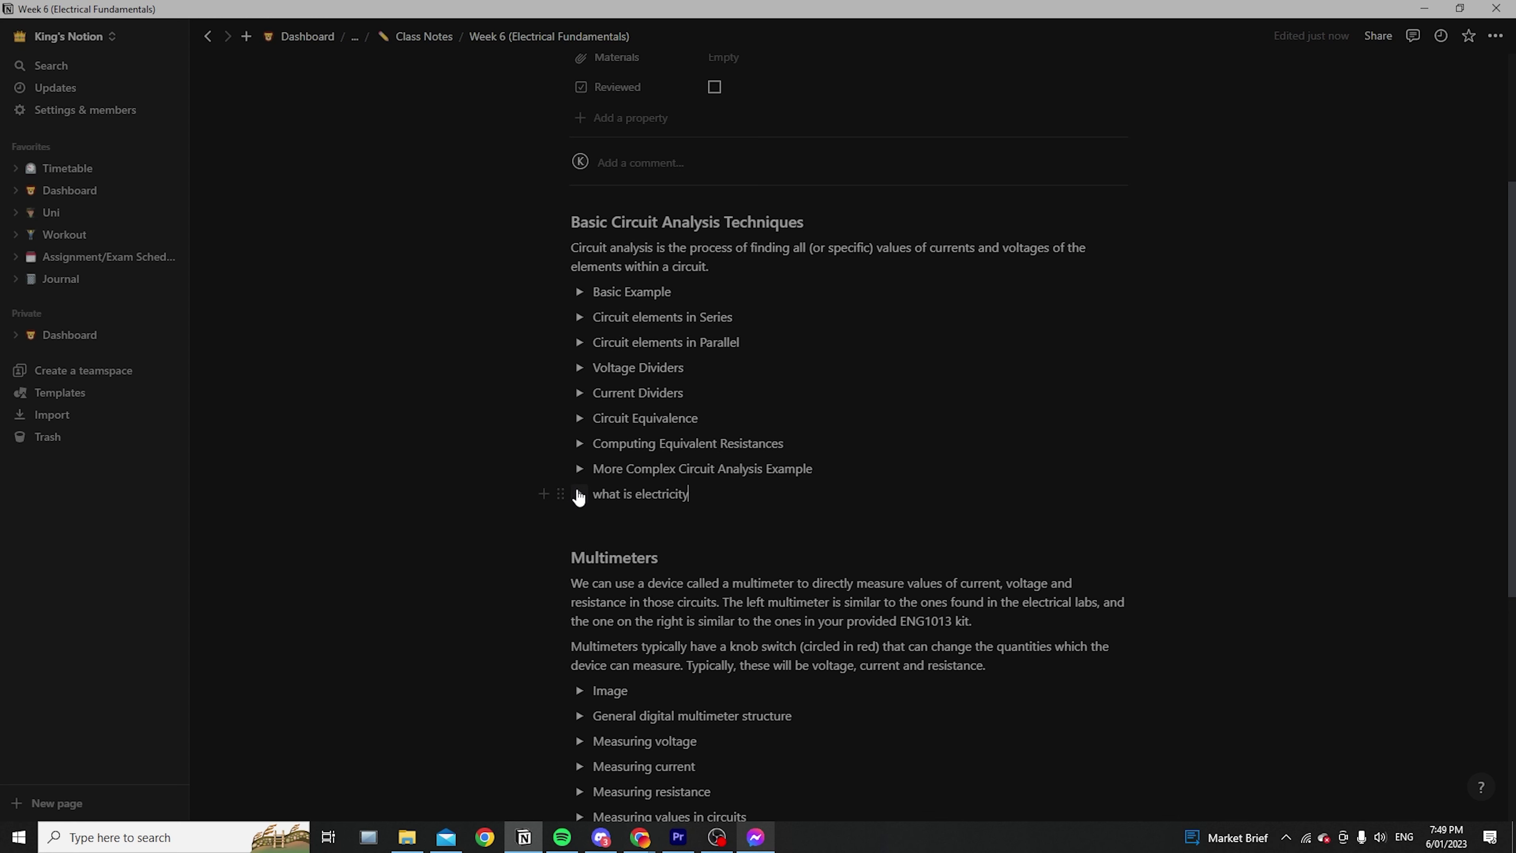
pyautogui.click(578, 499)
pyautogui.moveTo(730, 493); pyautogui.dragTo(502, 497)
# Delete the 'what is electricity' toggle, then expand and collapse the Voltage Dividers toggle
pyautogui.press('BackSpace')
pyautogui.press('BackSpace')
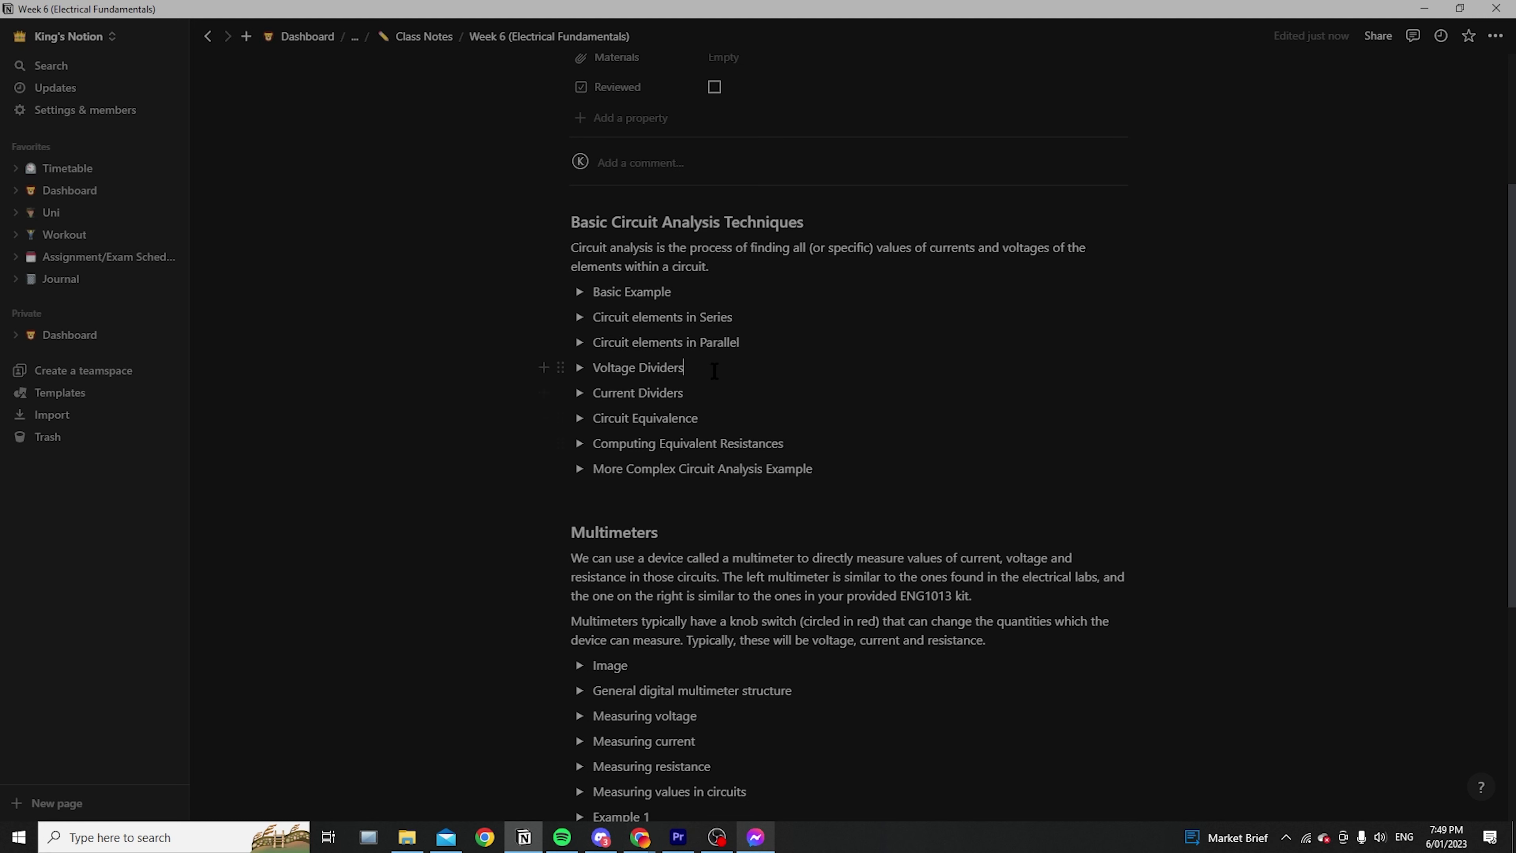
pyautogui.moveTo(680, 369); pyautogui.dragTo(582, 373)
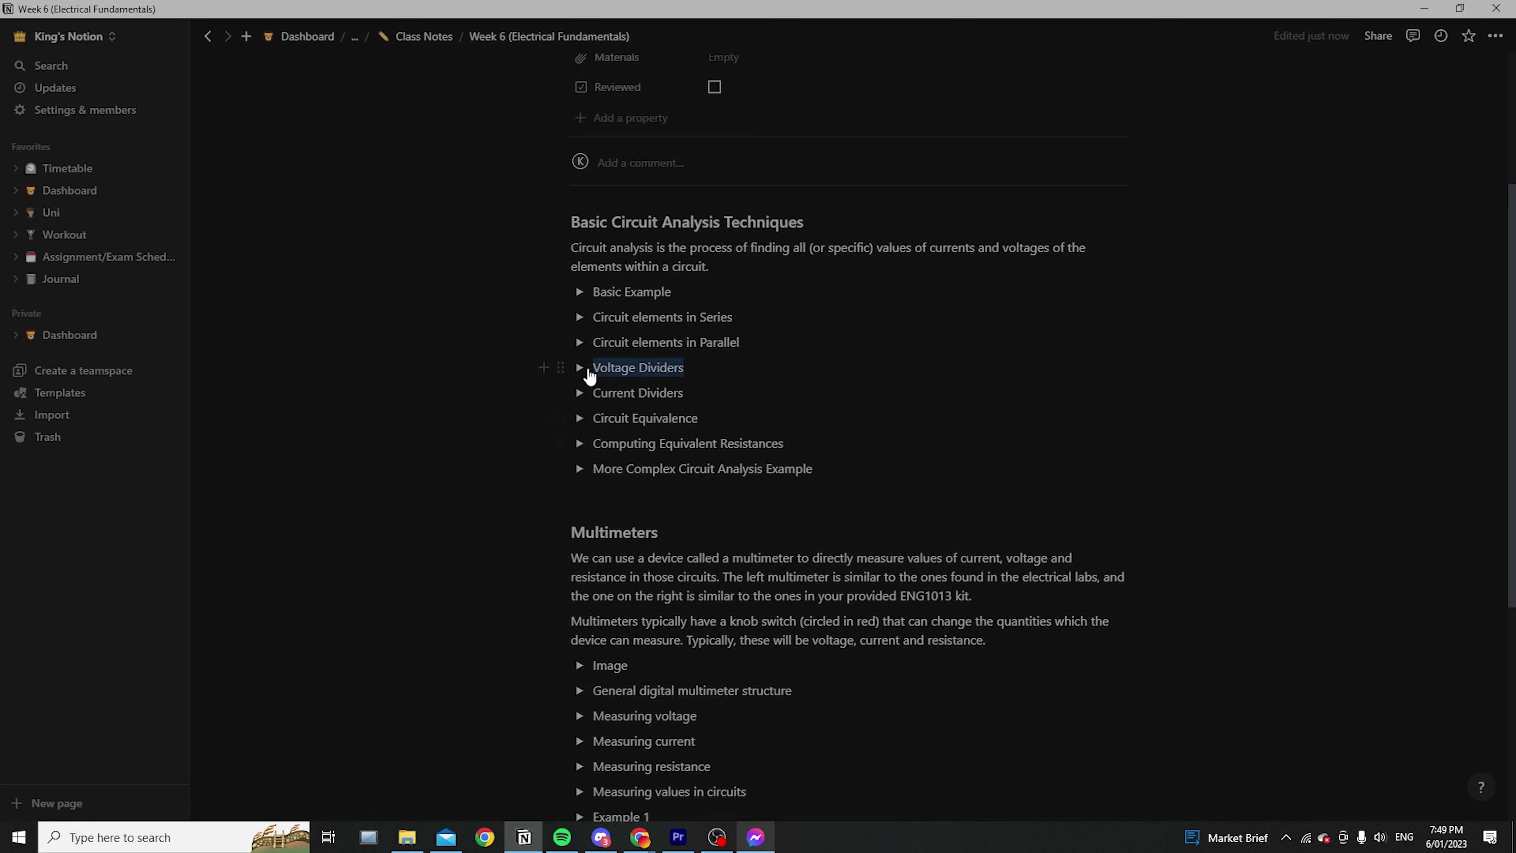
pyautogui.click(713, 370)
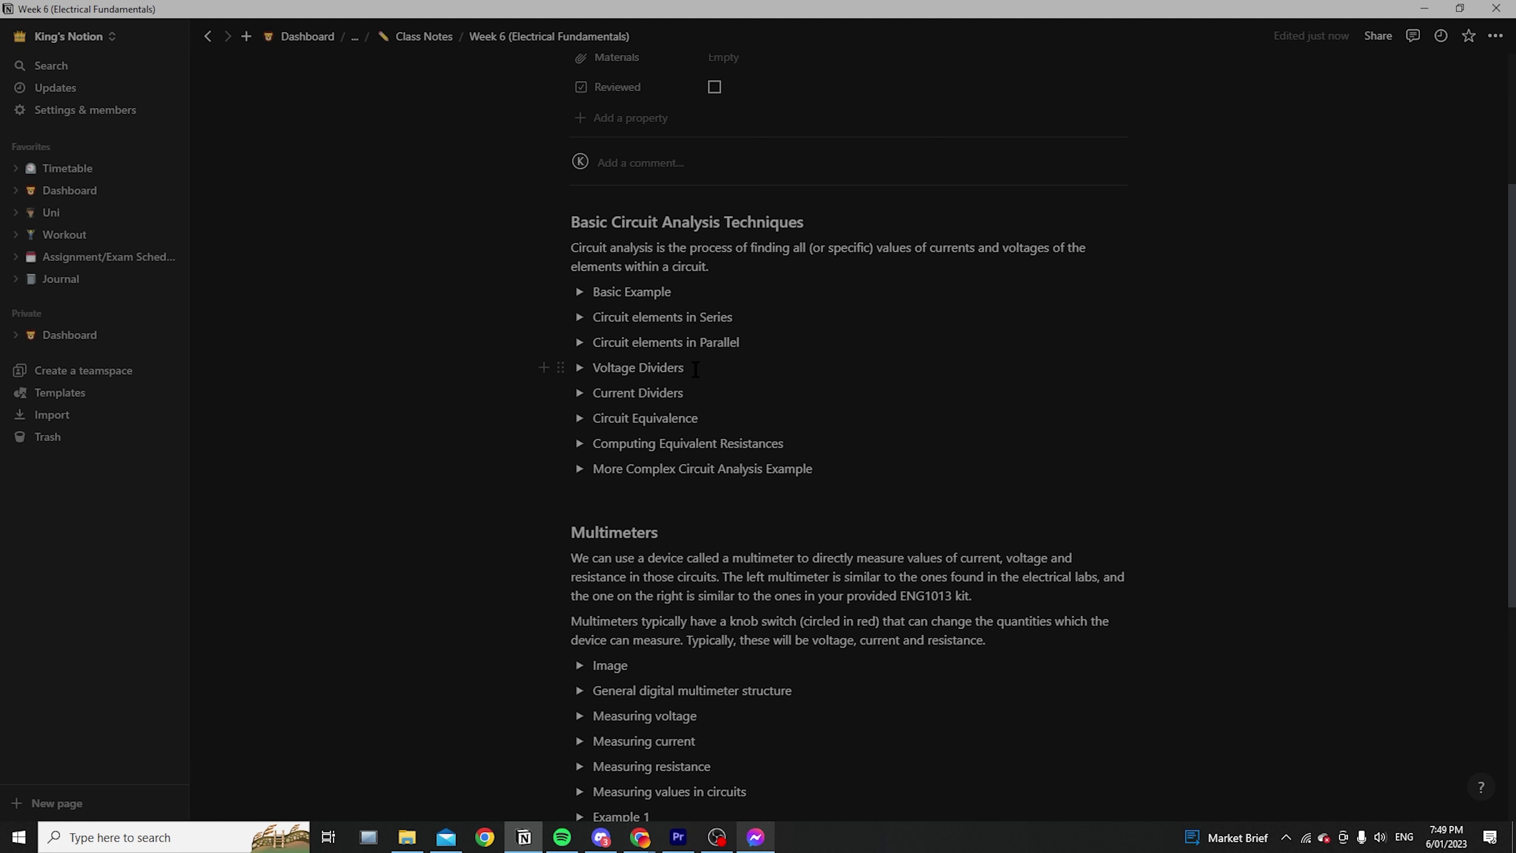
pyautogui.click(580, 368)
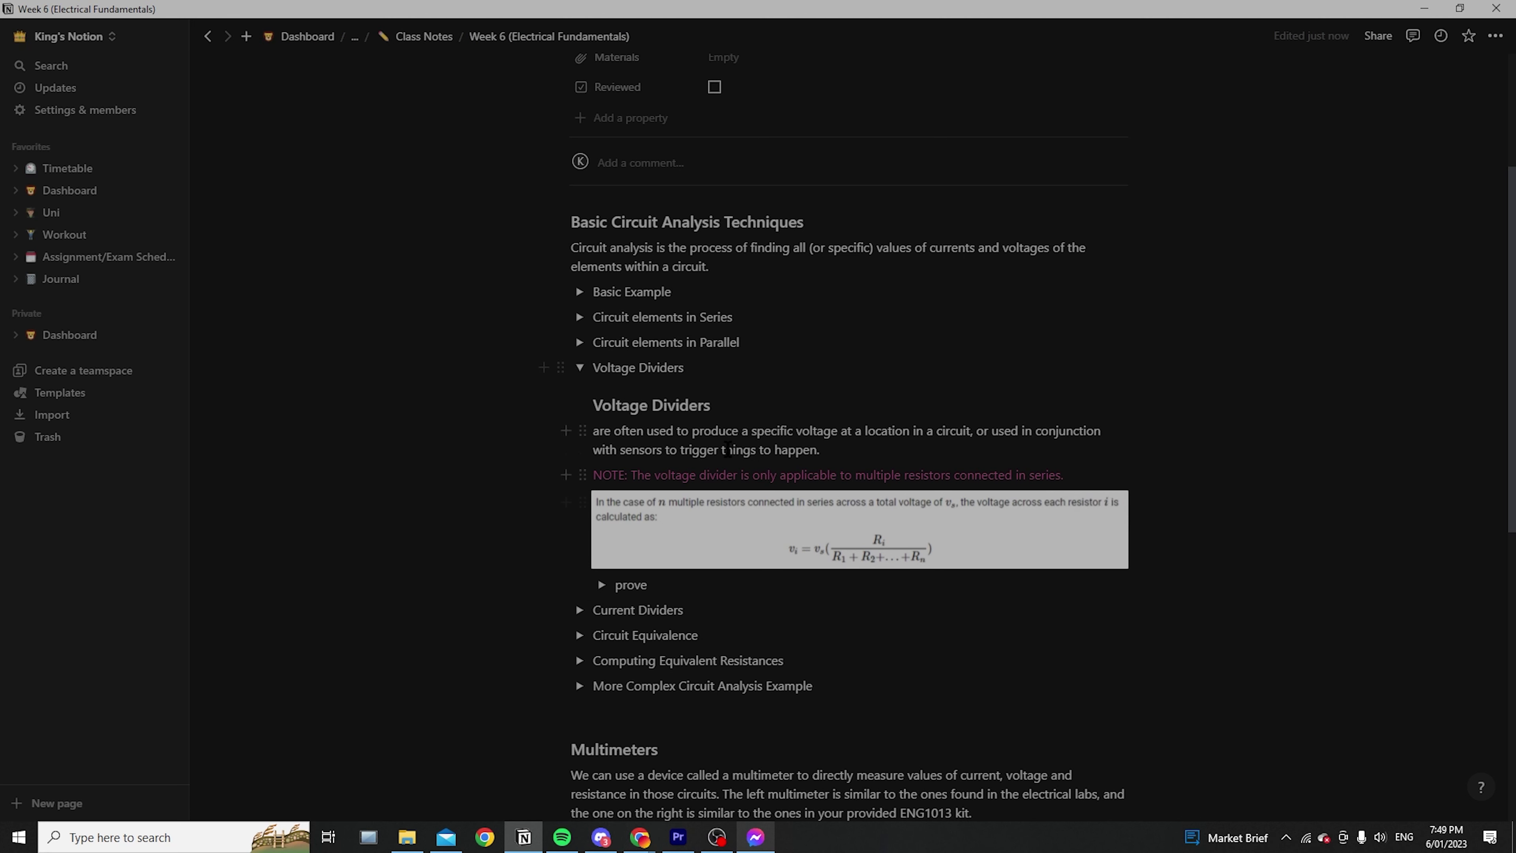
pyautogui.click(579, 368)
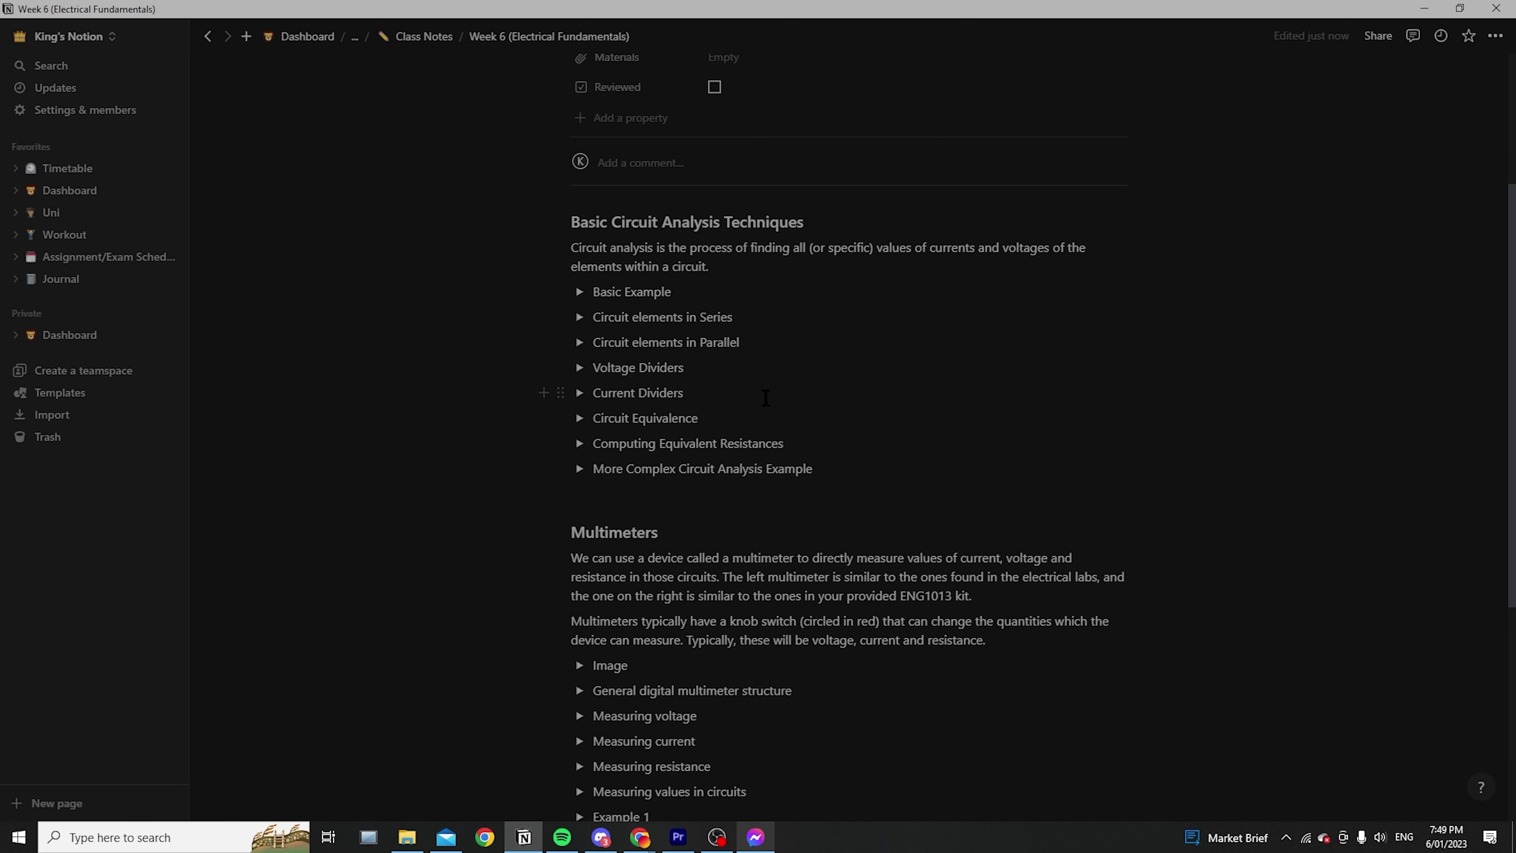
# Expand and collapse the Image and Measuring voltage toggles under Multimeters
pyautogui.scroll(-4, 1004, 439)
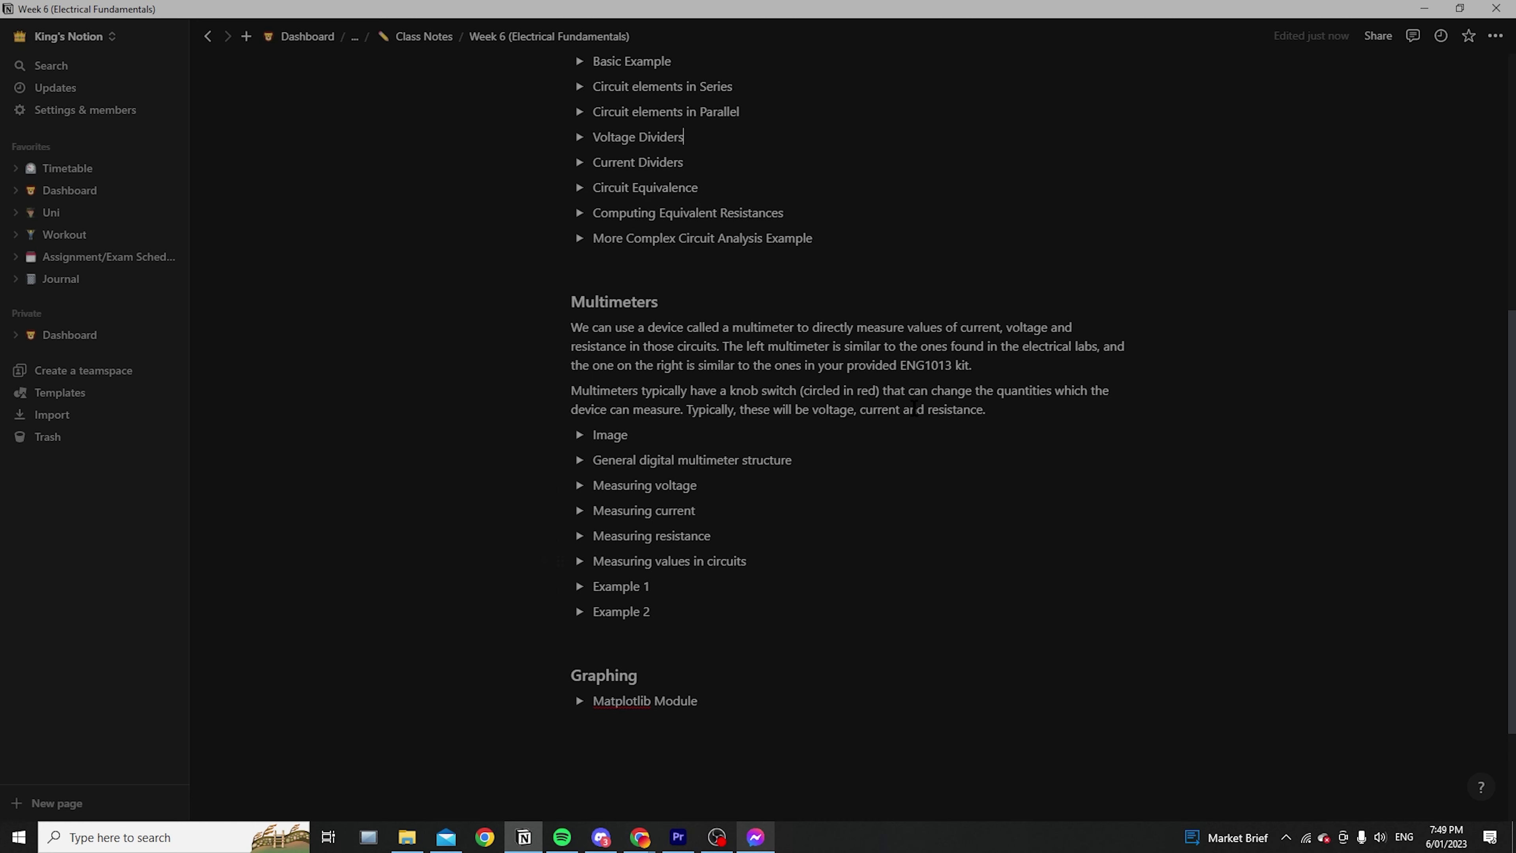
pyautogui.scroll(6, 843, 421)
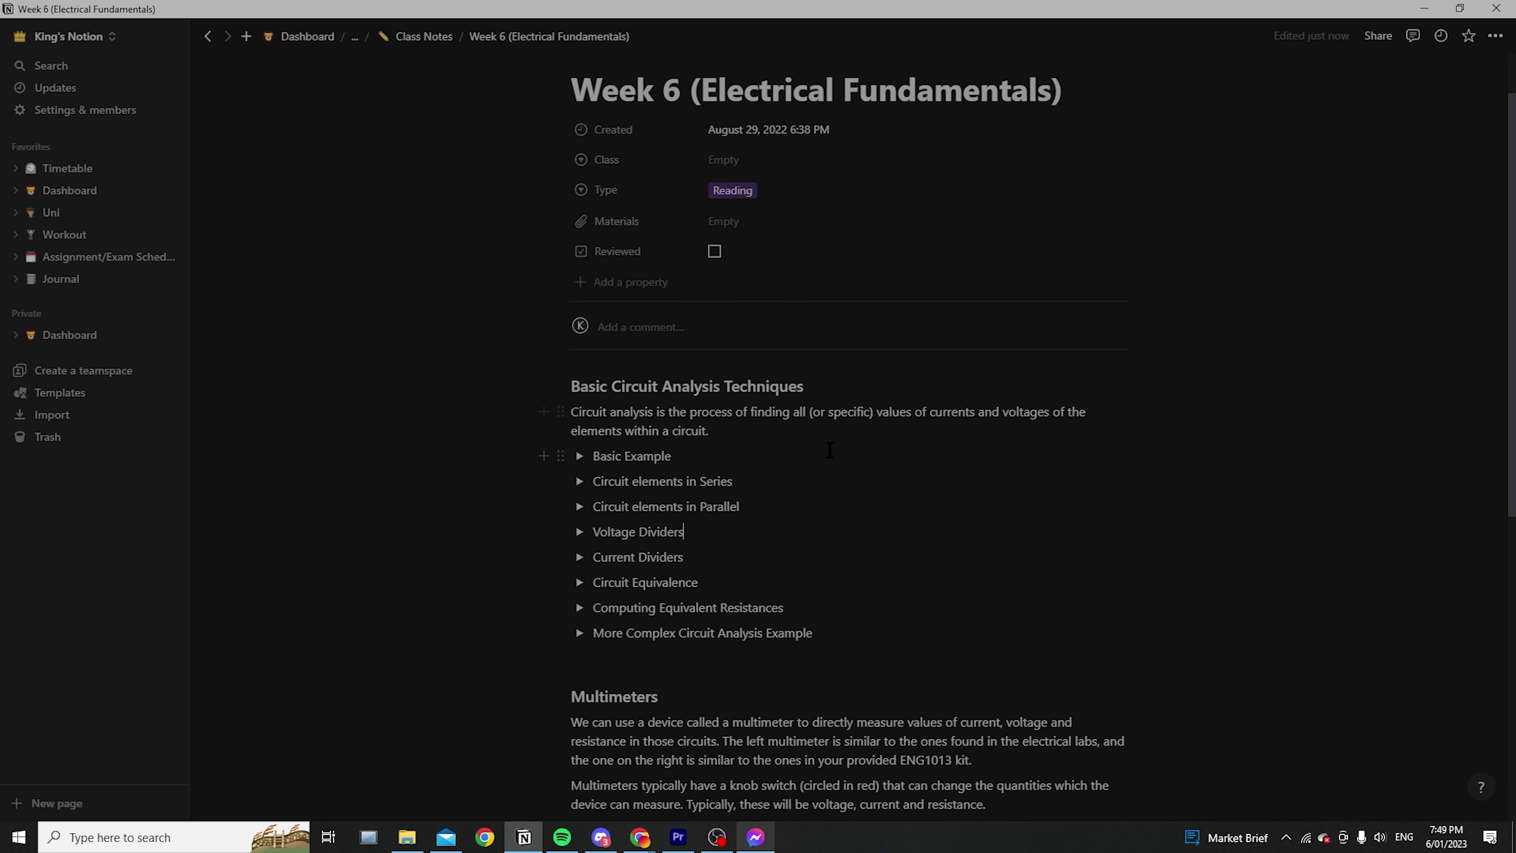
pyautogui.scroll(-2, 979, 453)
pyautogui.scroll(-2, 980, 453)
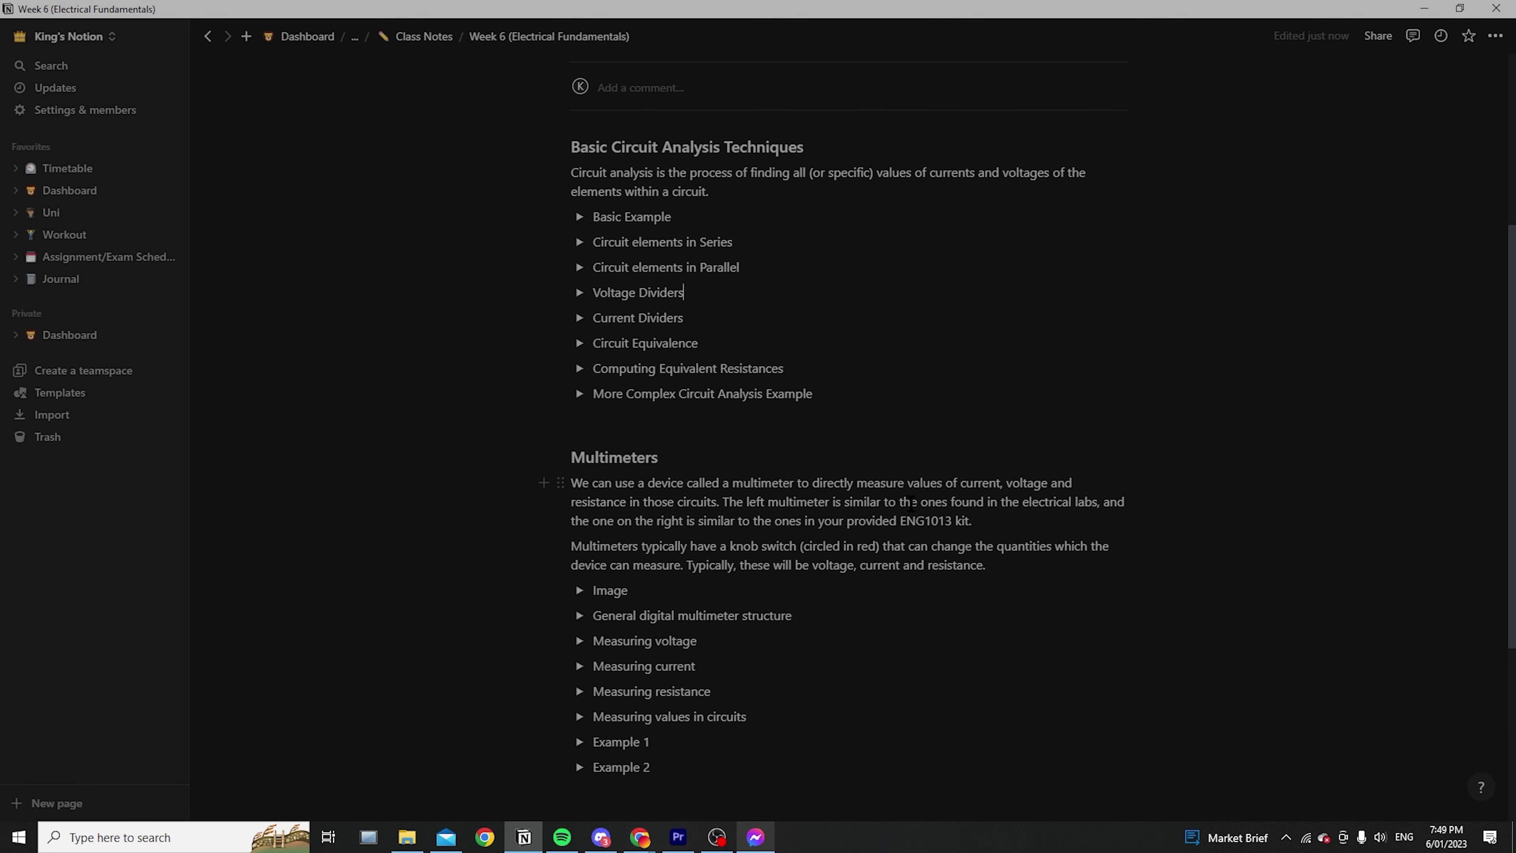
pyautogui.scroll(-3, 636, 478)
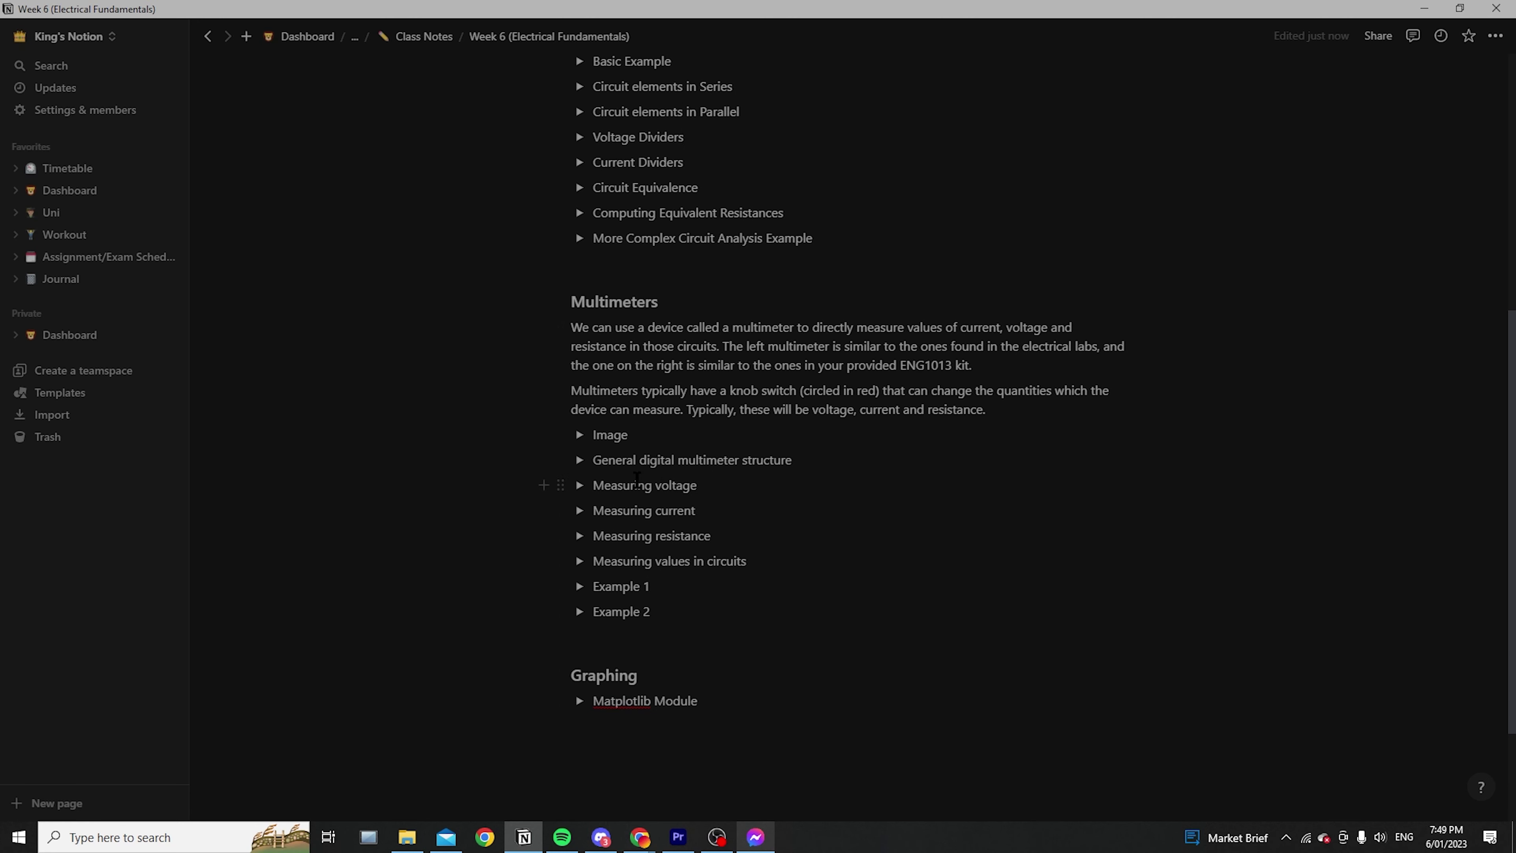
pyautogui.click(579, 434)
pyautogui.scroll(-3, 859, 514)
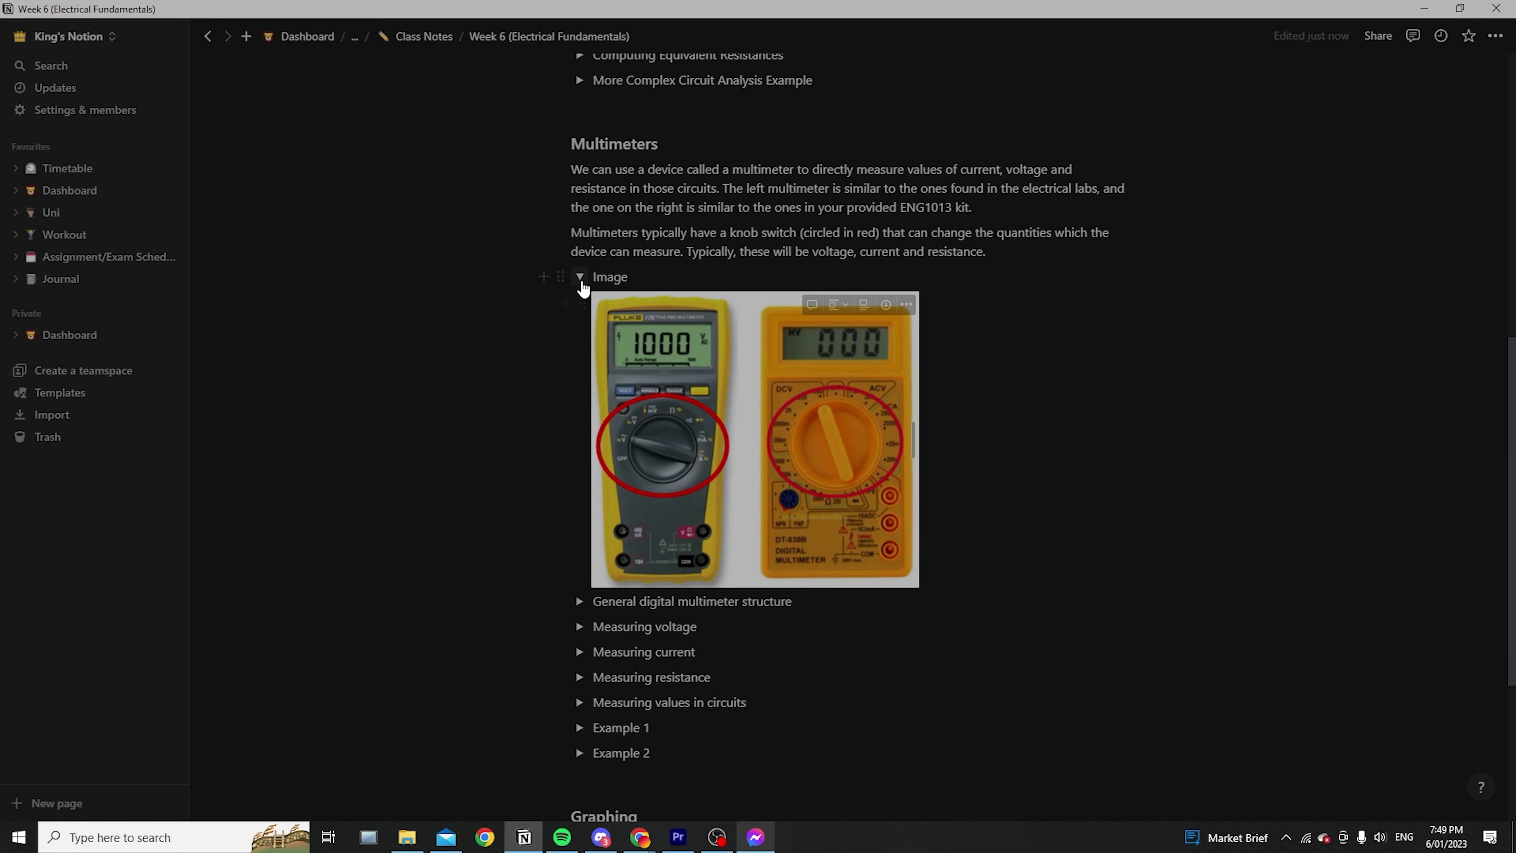
pyautogui.click(579, 277)
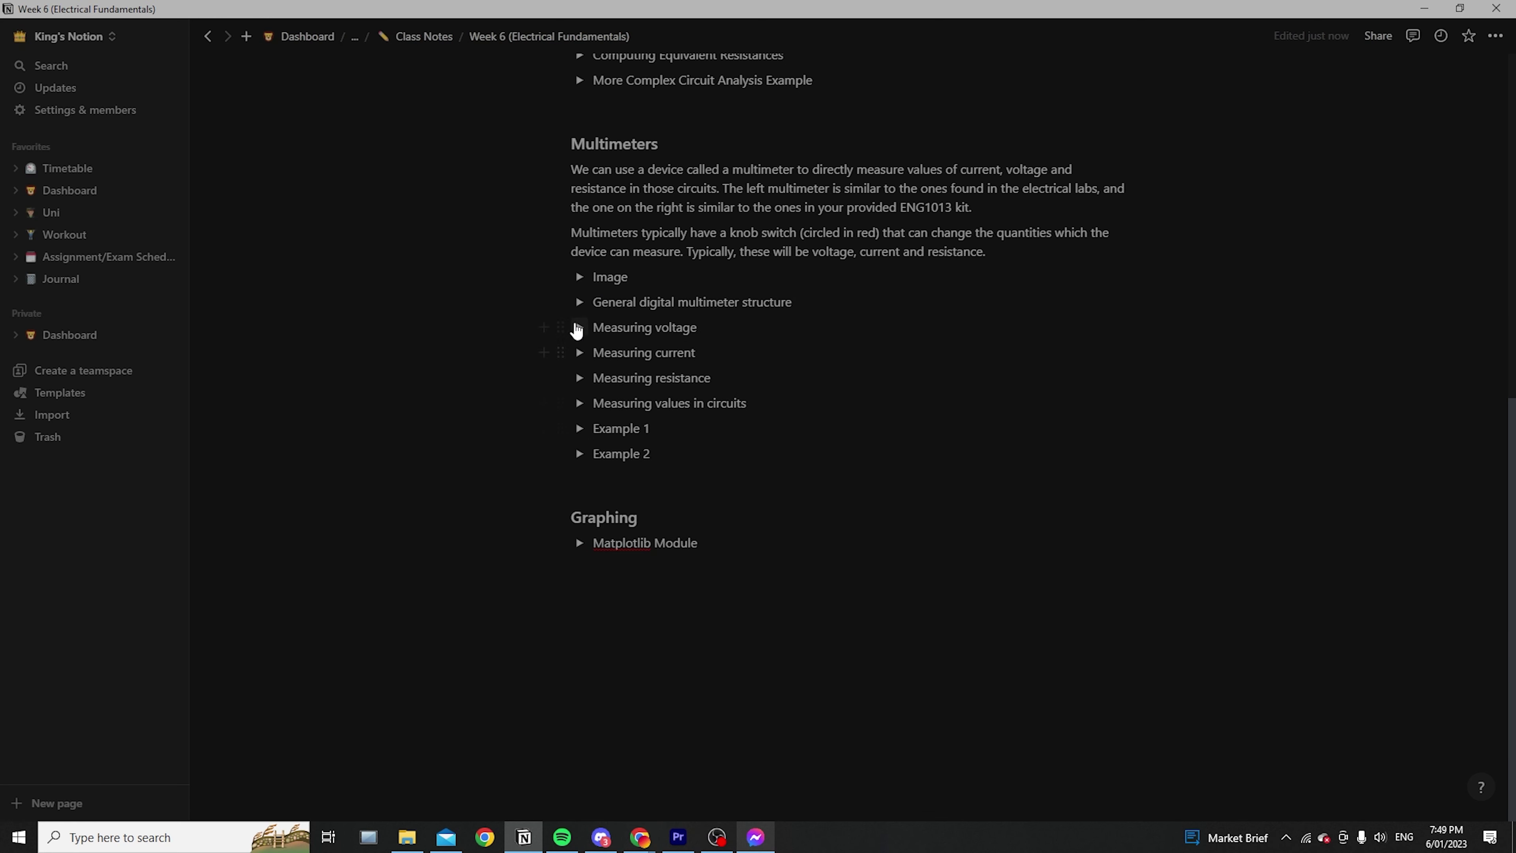
pyautogui.click(579, 325)
pyautogui.scroll(-3, 852, 421)
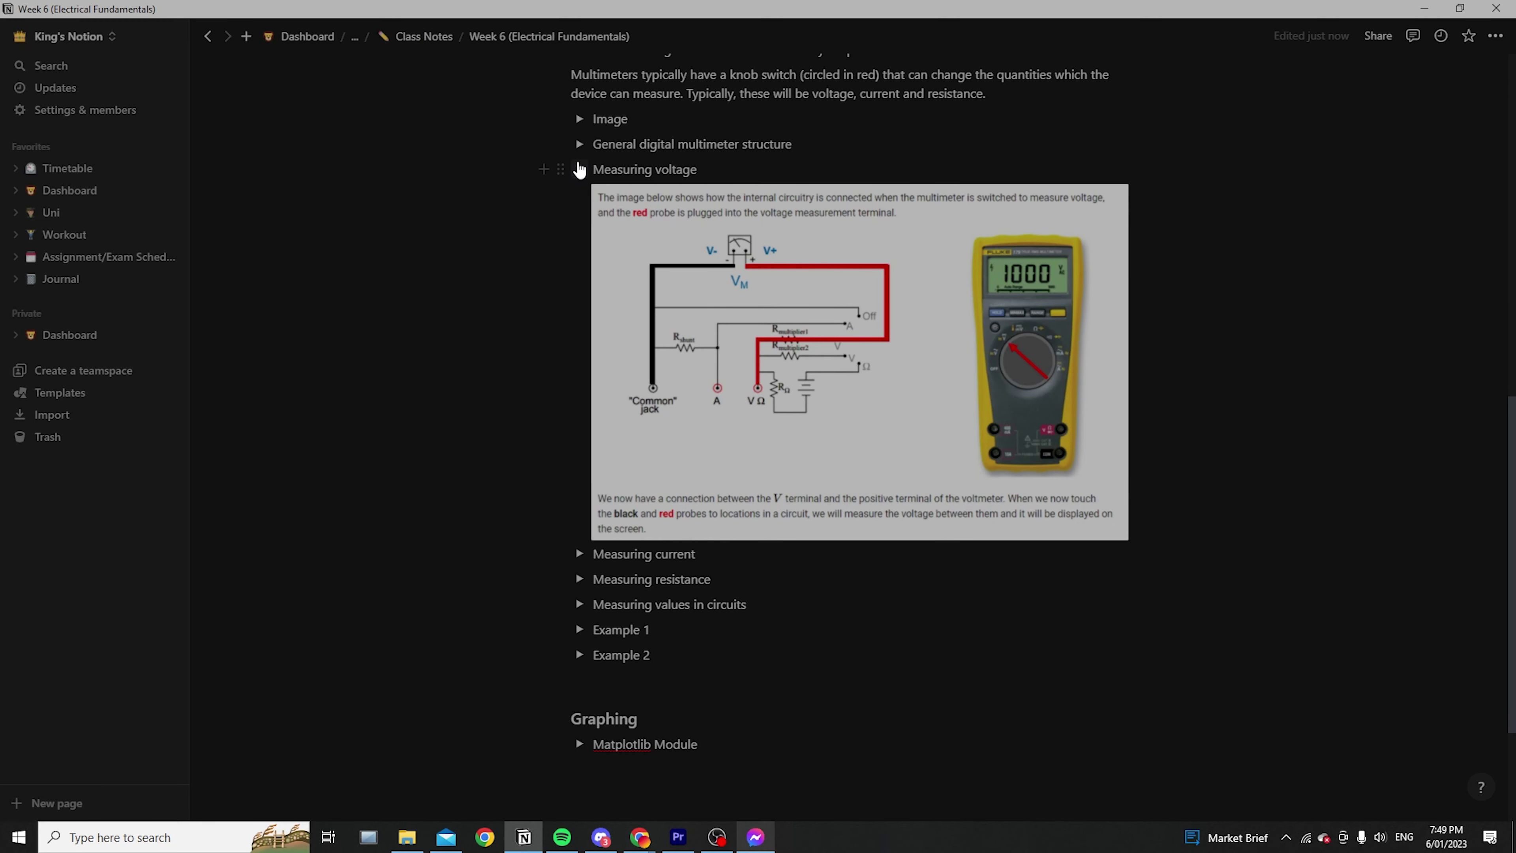
pyautogui.click(579, 170)
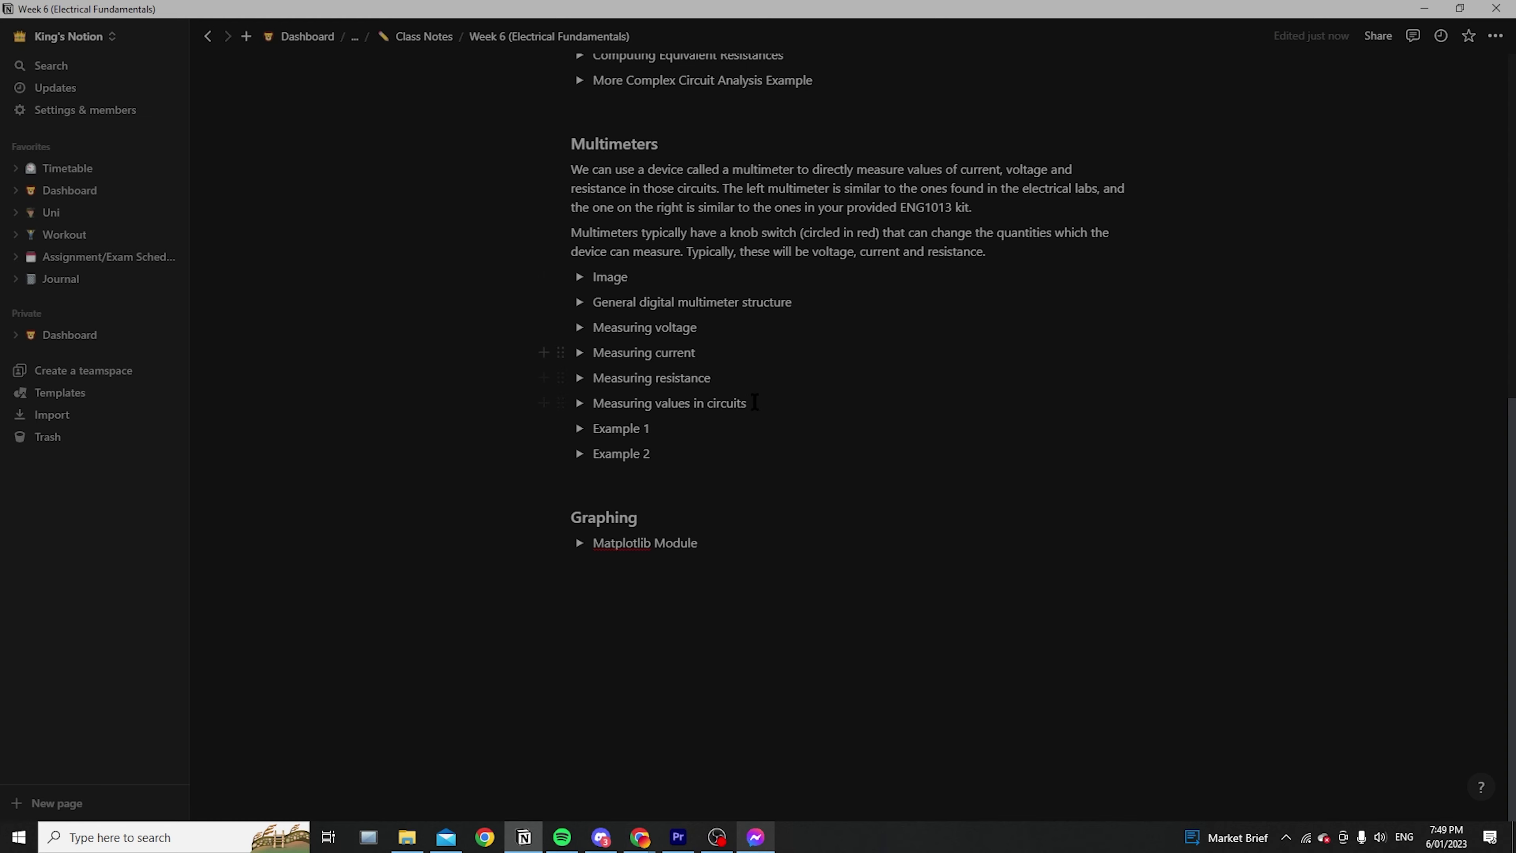
# Briefly expand and collapse the Example 1 toggle under Multimeters
pyautogui.scroll(5, 755, 402)
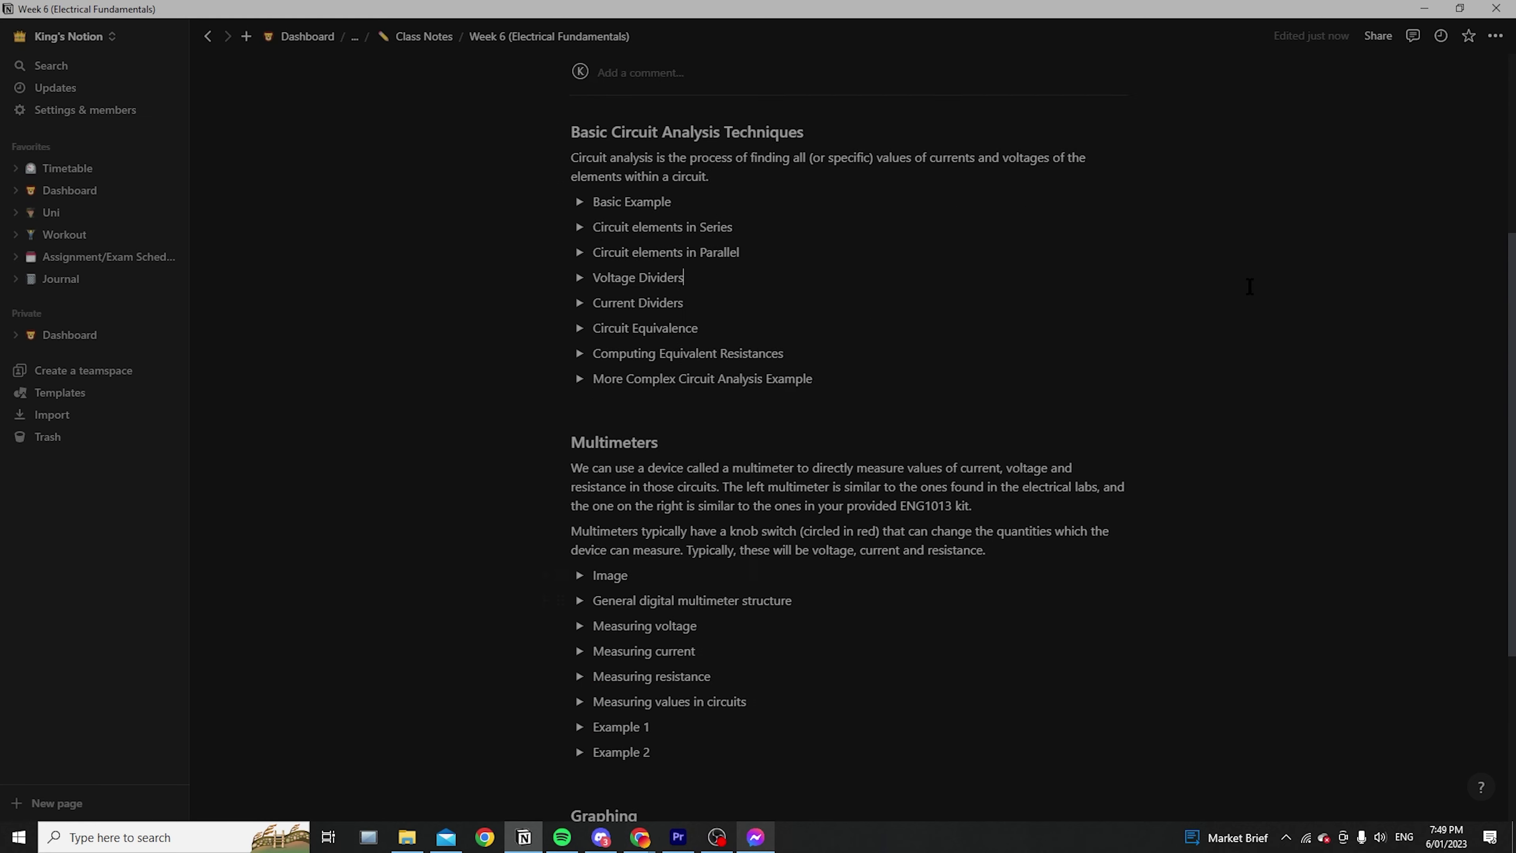
pyautogui.scroll(-6, 720, 271)
pyautogui.scroll(11, 953, 381)
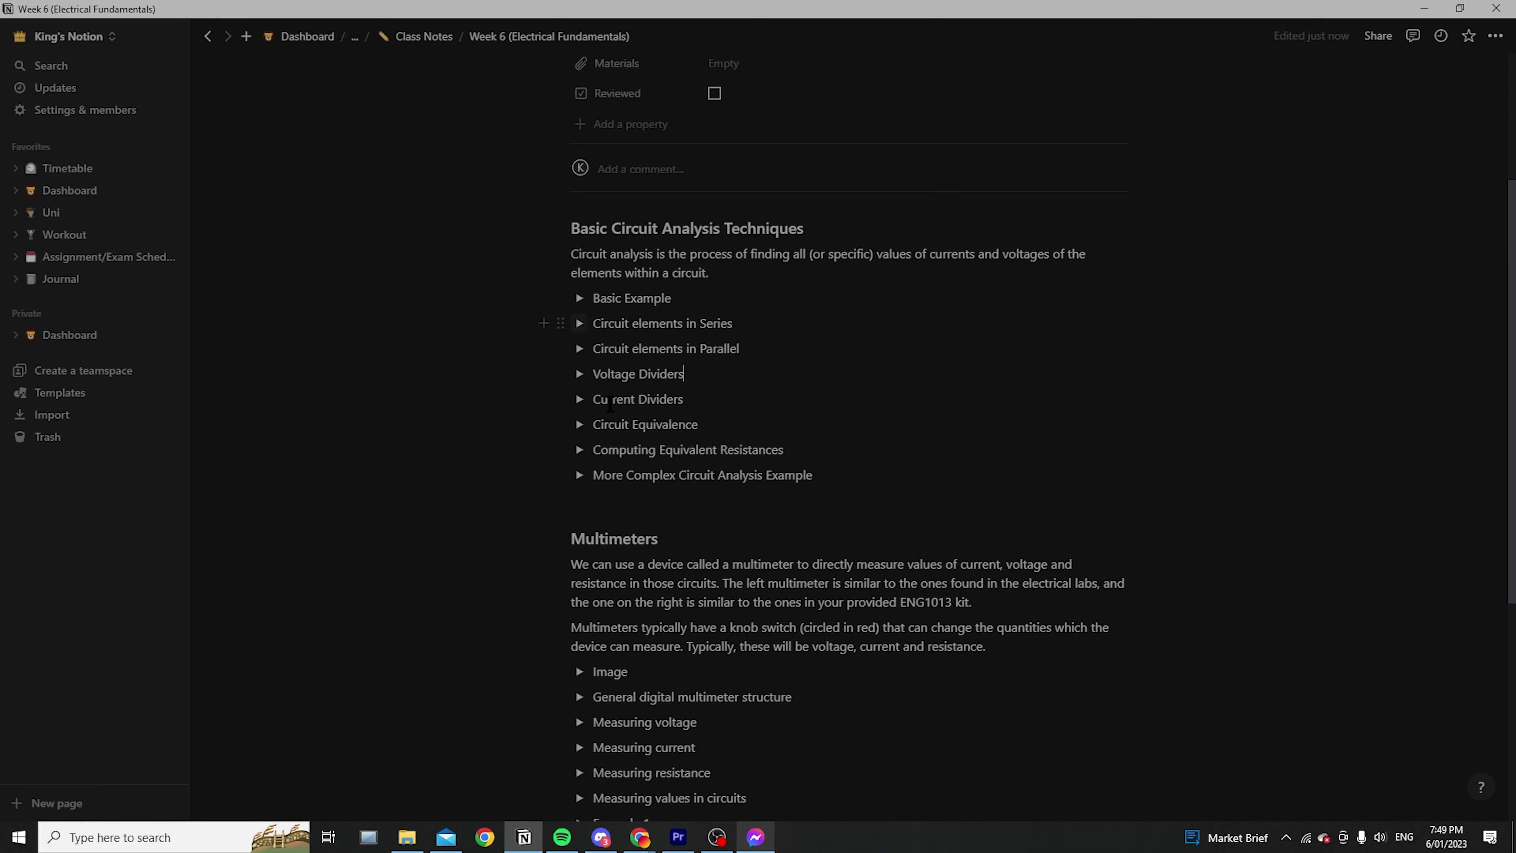
pyautogui.scroll(-10, 619, 371)
pyautogui.scroll(7, 619, 370)
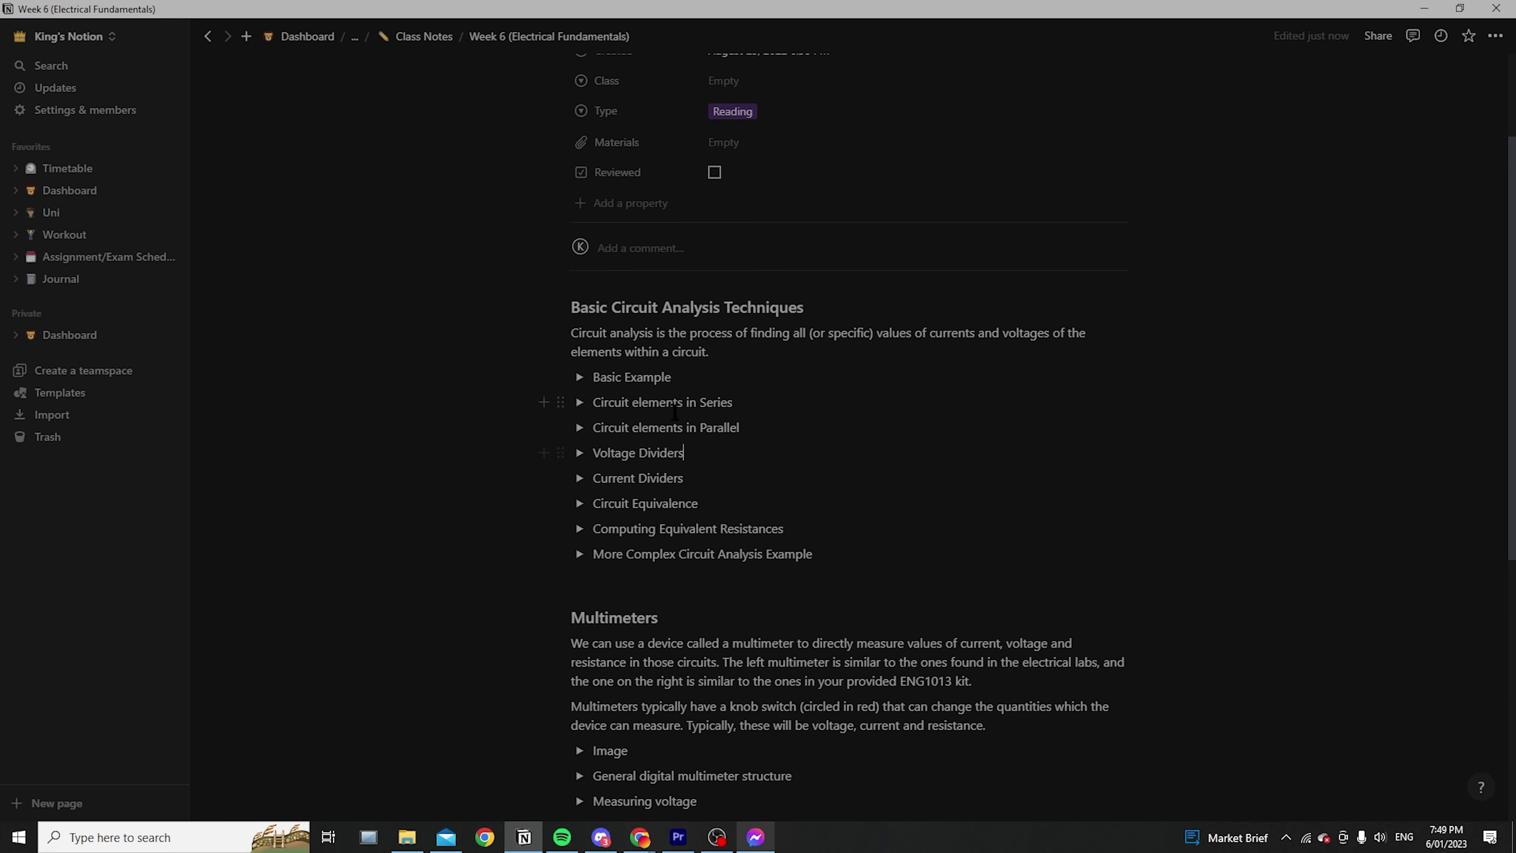
pyautogui.scroll(-7, 585, 537)
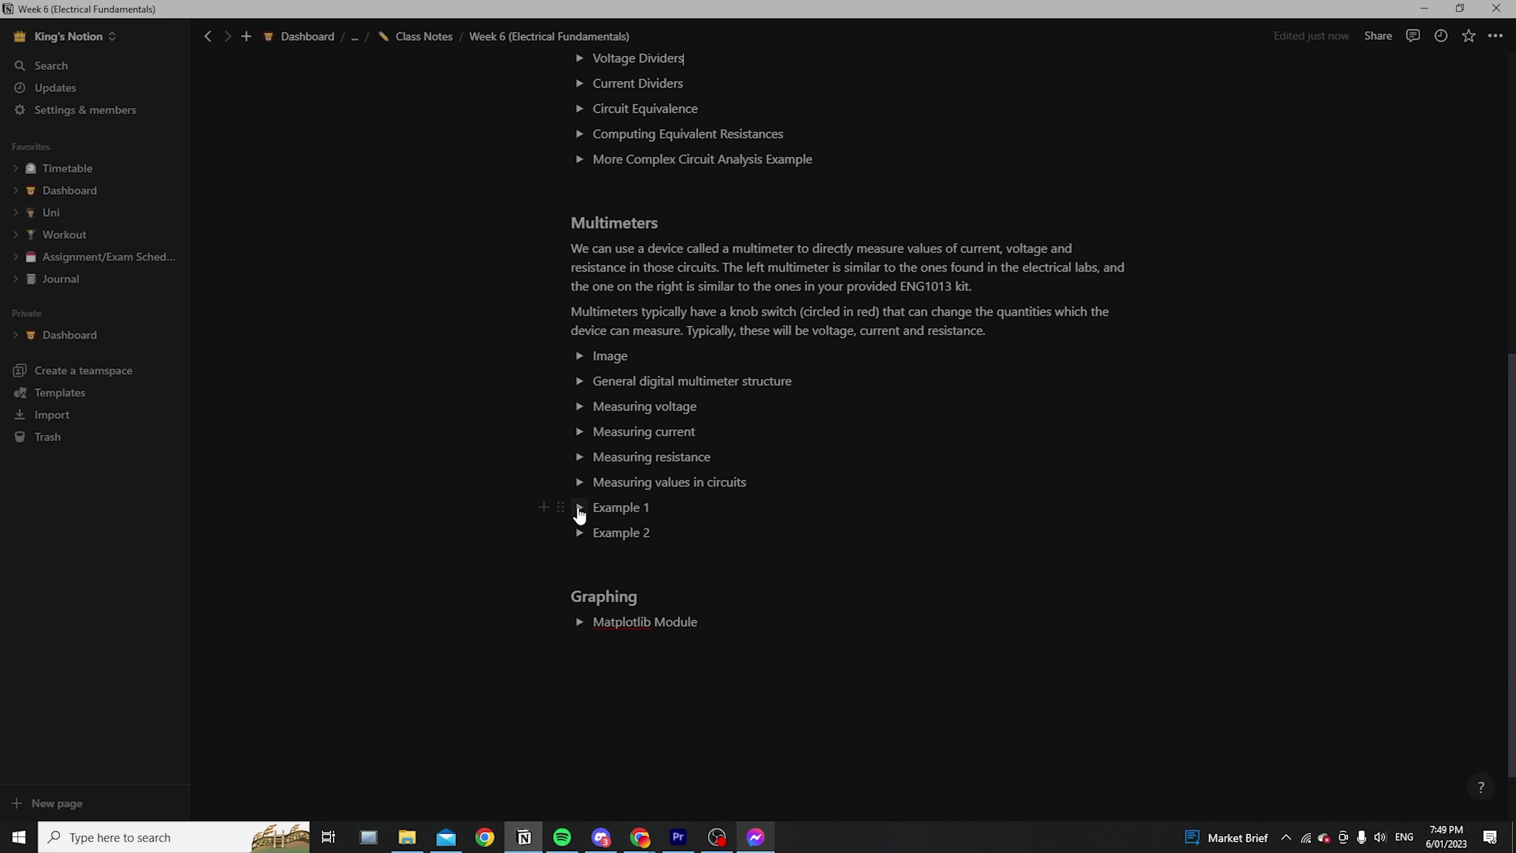
pyautogui.click(579, 508)
pyautogui.scroll(-6, 836, 507)
pyautogui.scroll(4, 776, 436)
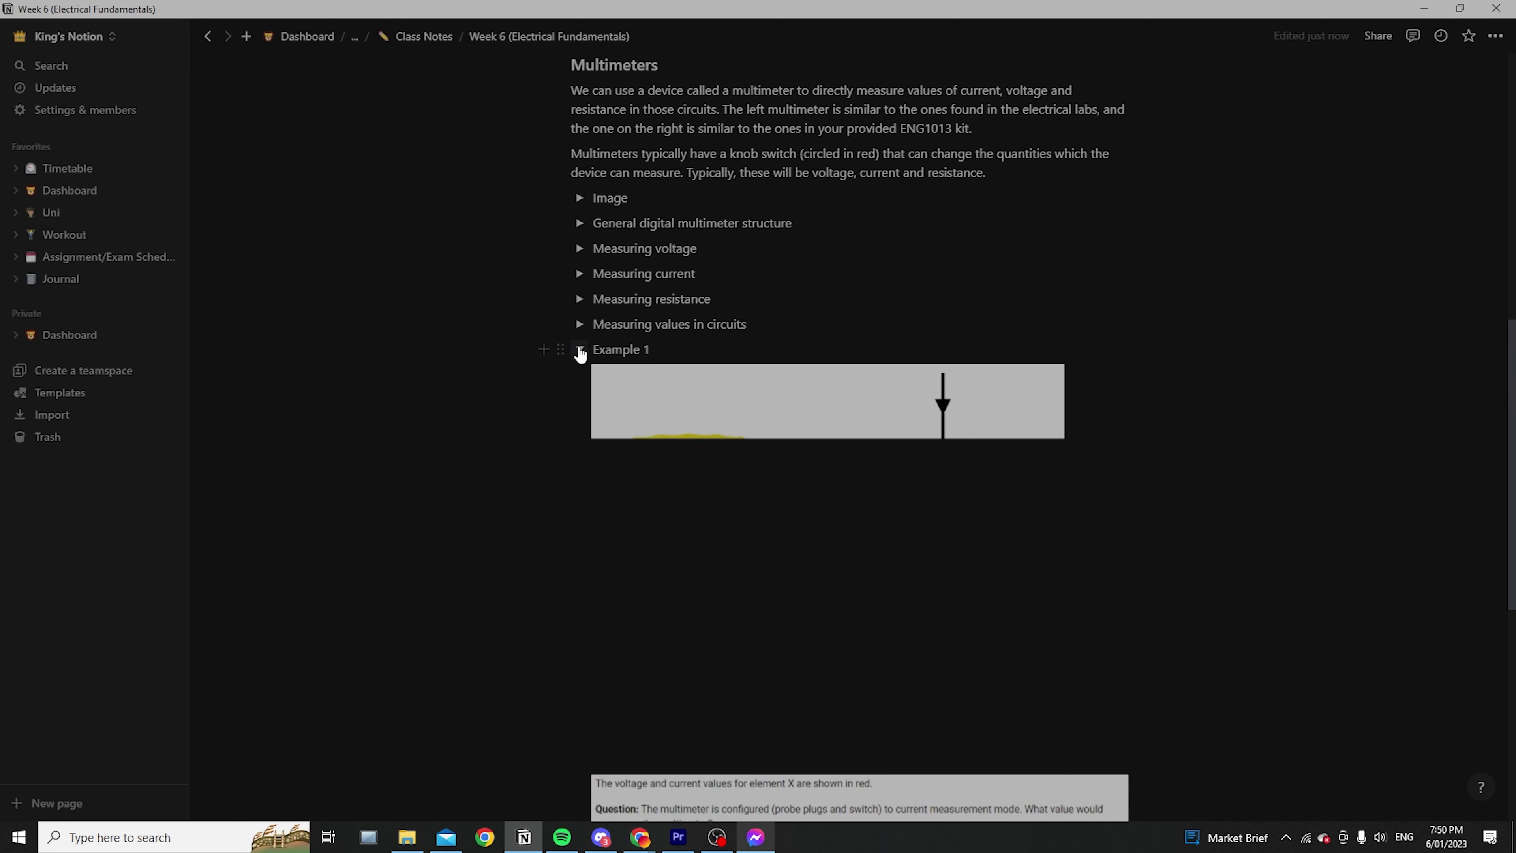
pyautogui.click(580, 351)
# Select the Example 1 text and expand it to show the multimeter circuit diagram
pyautogui.scroll(7, 770, 407)
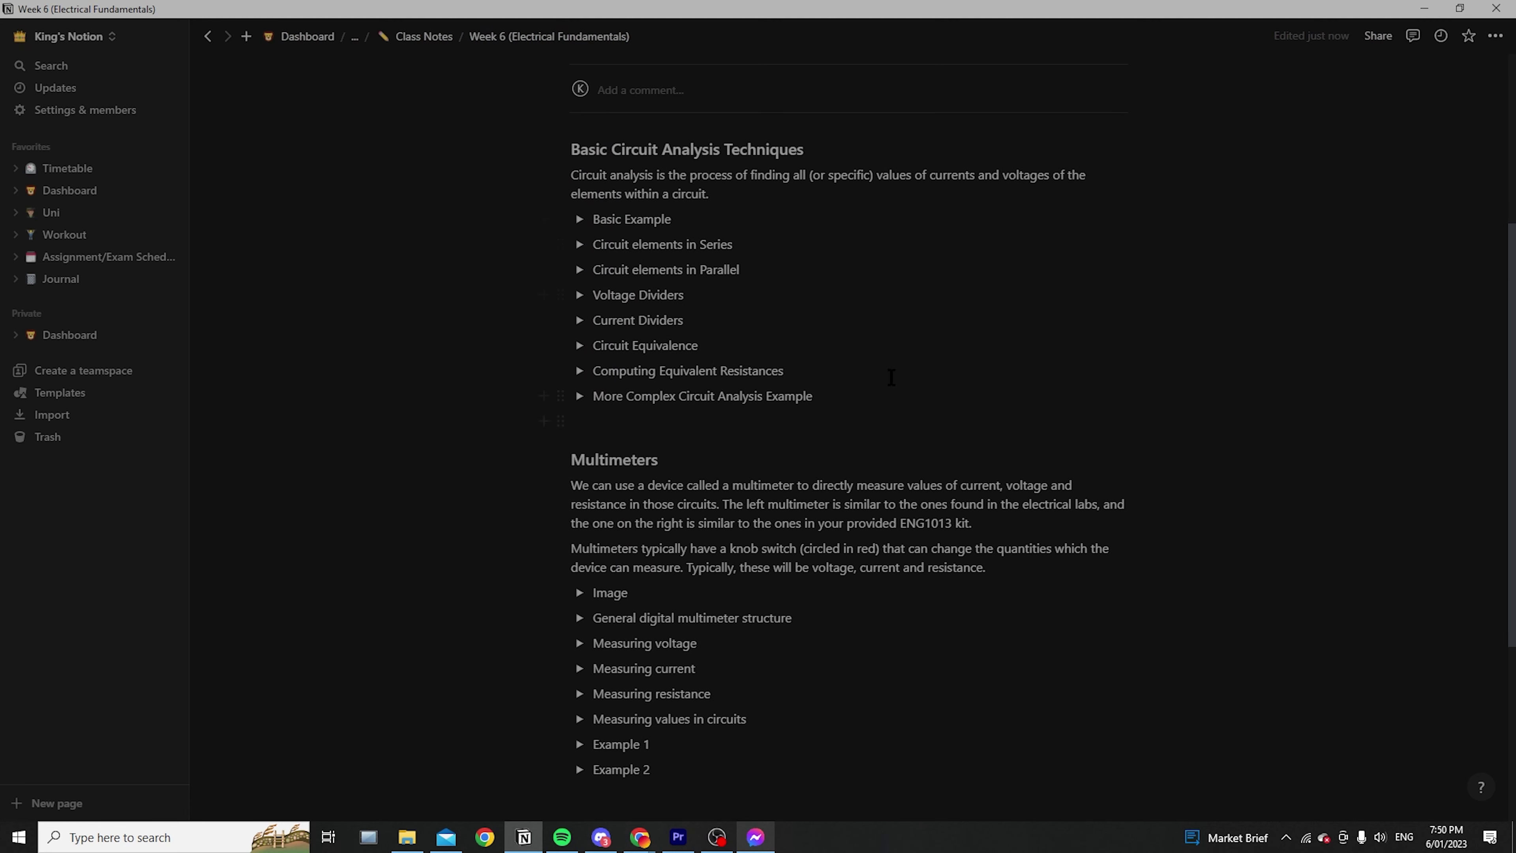
pyautogui.scroll(-4, 961, 472)
pyautogui.scroll(5, 836, 508)
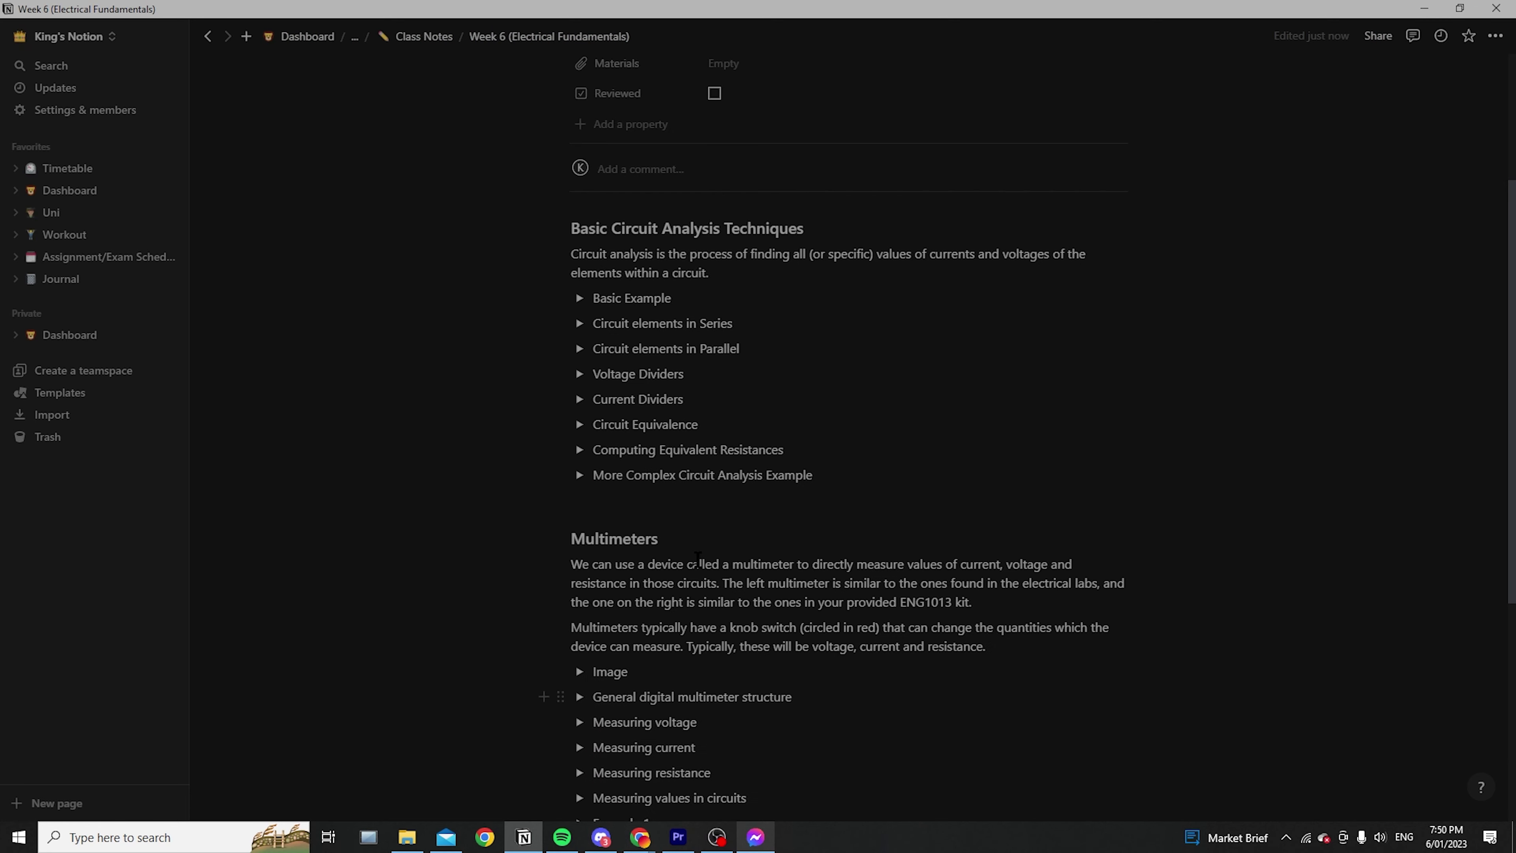
pyautogui.scroll(-4, 656, 563)
pyautogui.moveTo(689, 585); pyautogui.dragTo(582, 591)
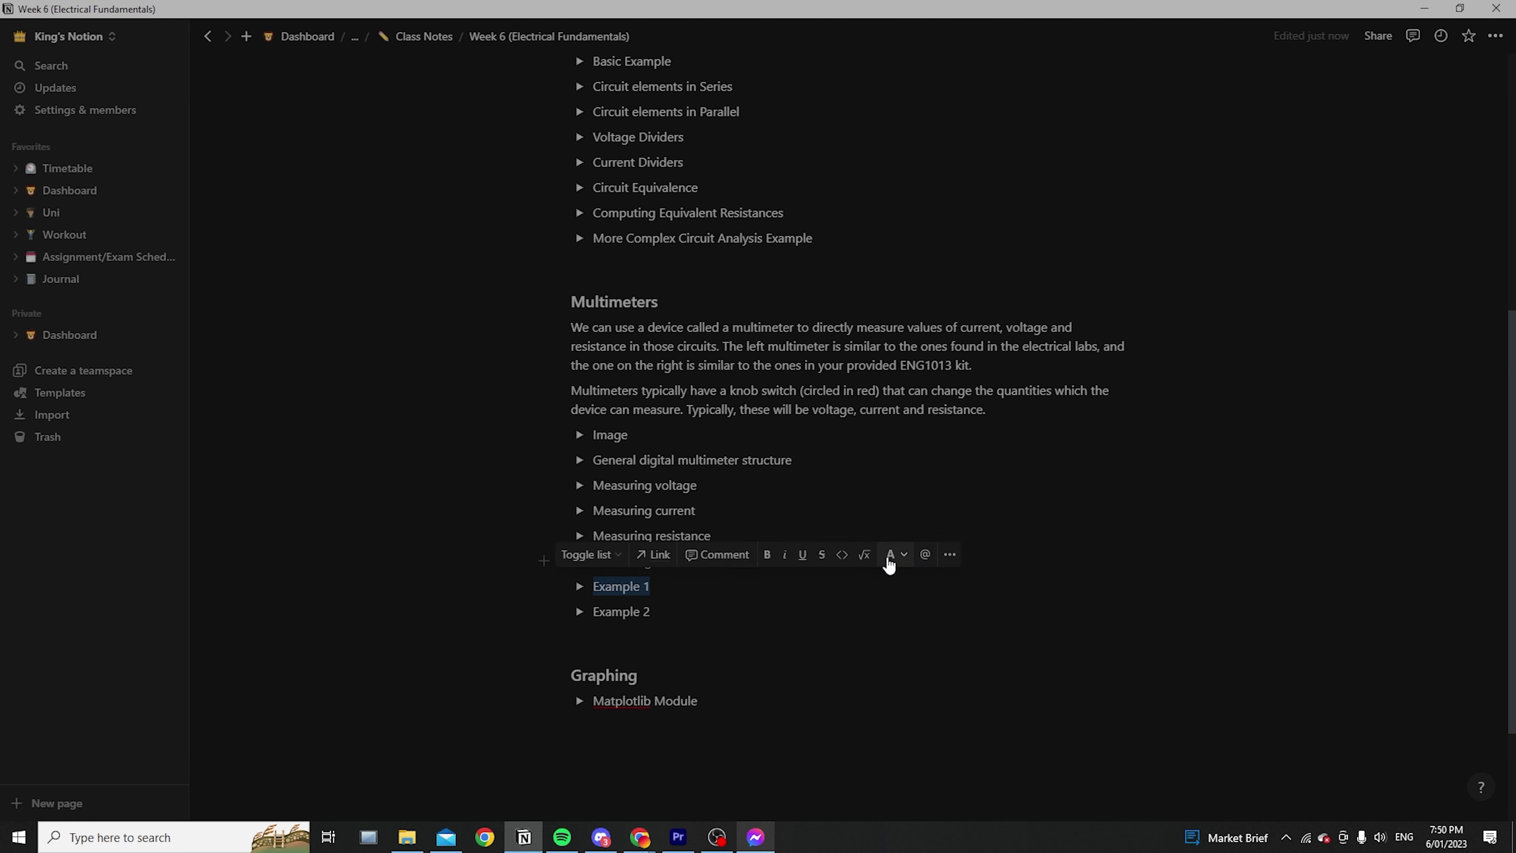
pyautogui.click(735, 584)
pyautogui.scroll(-3, 786, 560)
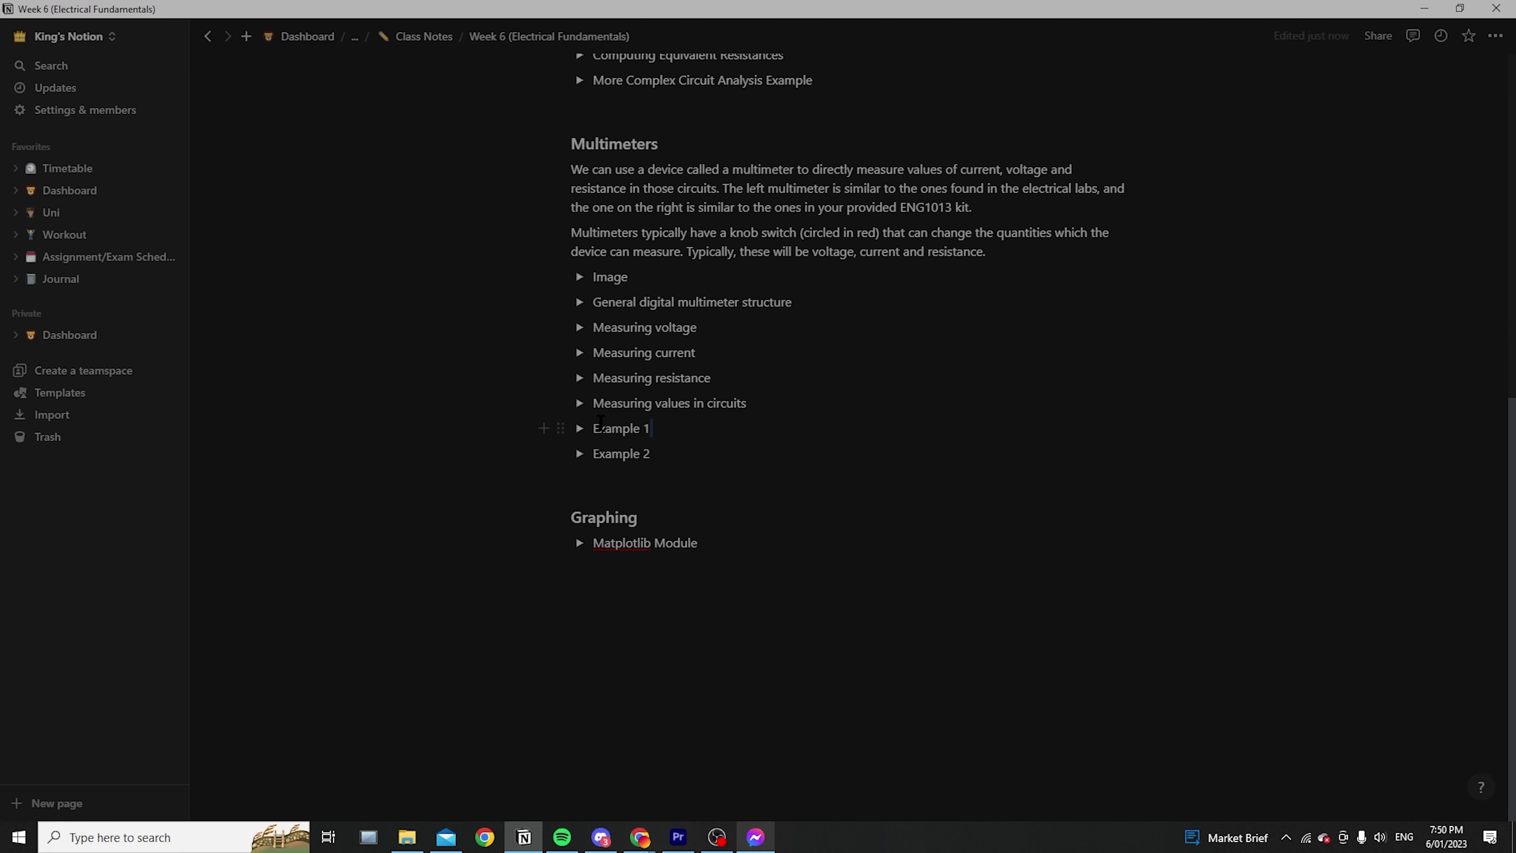
pyautogui.moveTo(653, 428); pyautogui.dragTo(586, 430)
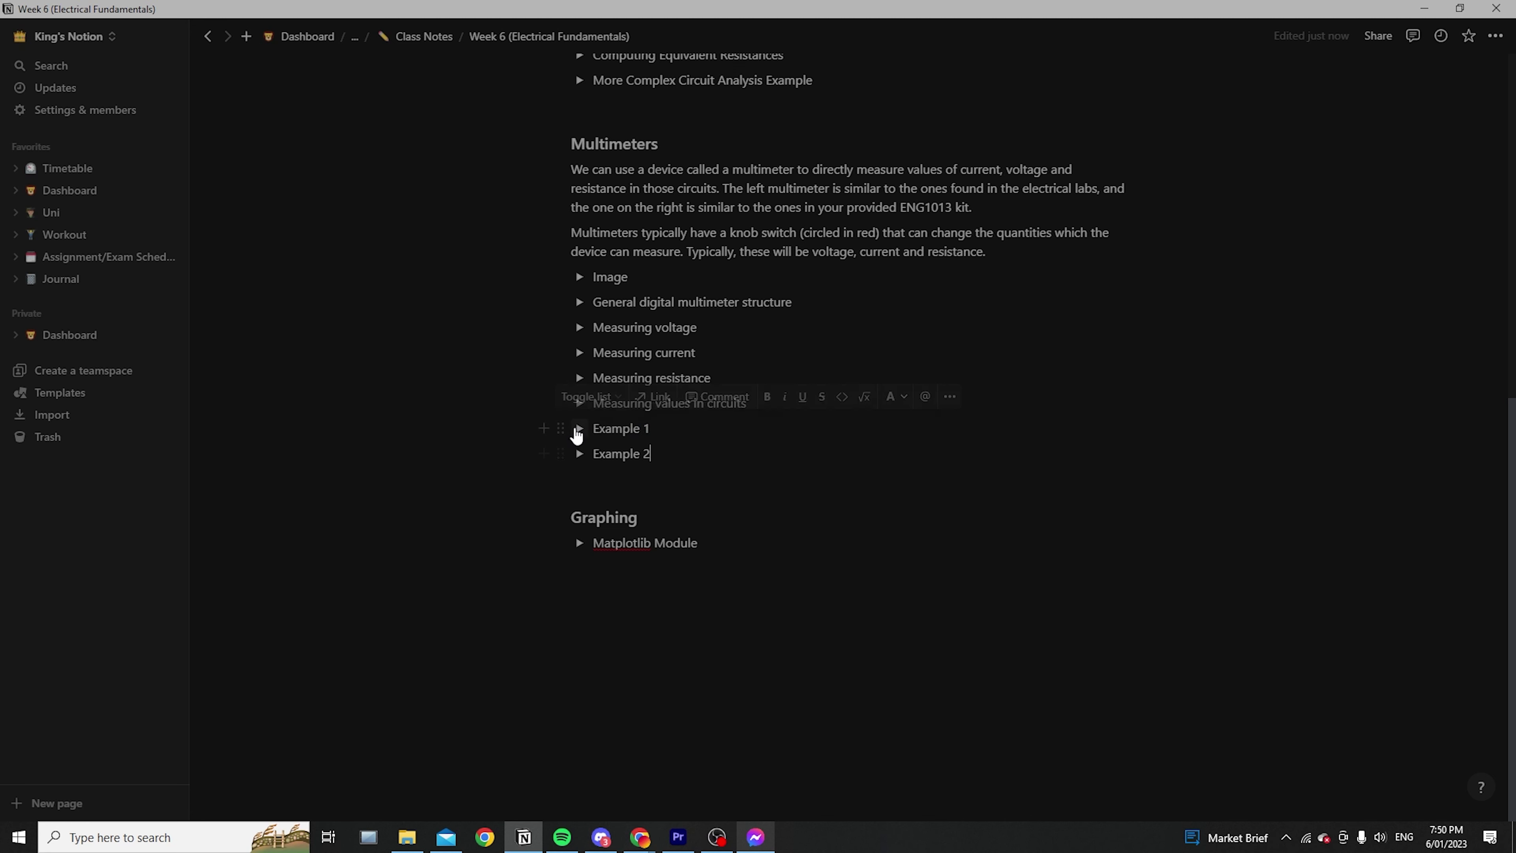
pyautogui.click(579, 428)
pyautogui.scroll(-7, 631, 576)
pyautogui.scroll(3, 631, 576)
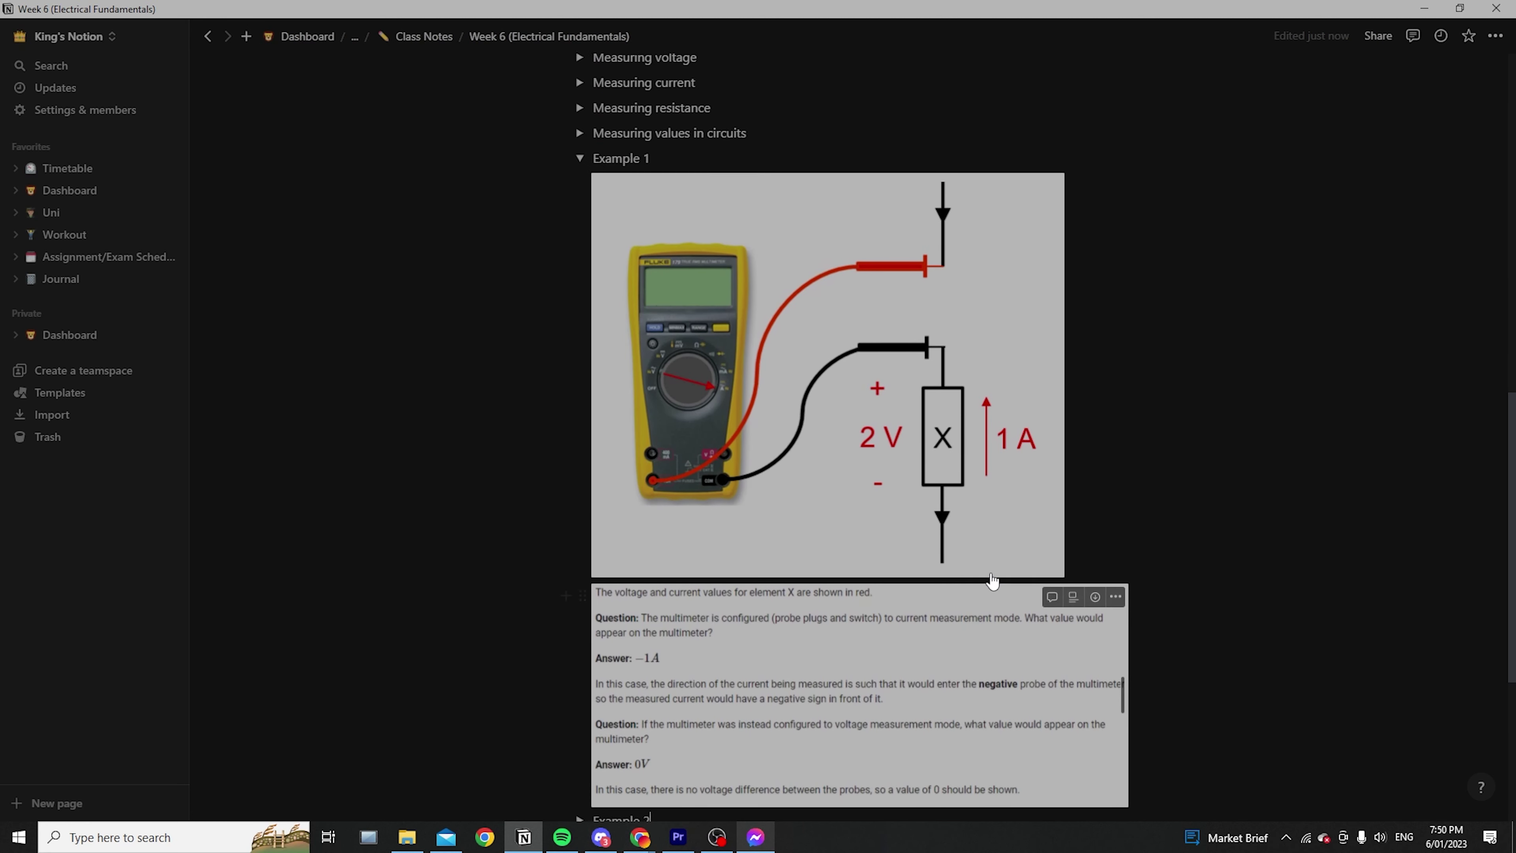
pyautogui.scroll(-3, 1002, 583)
pyautogui.scroll(7, 716, 502)
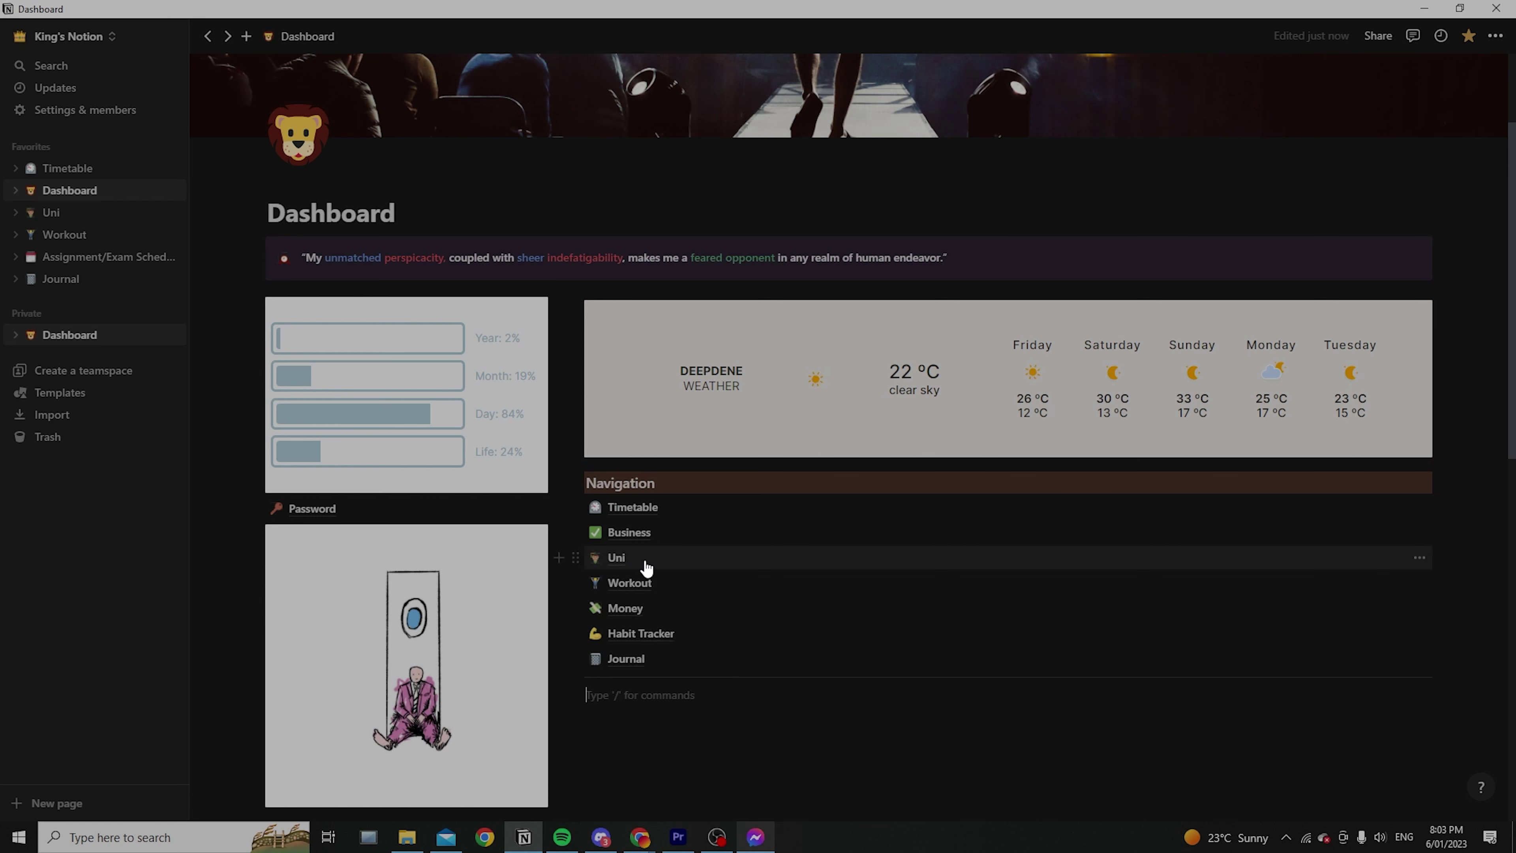
# Open the Timetable page and step its calendar back to October 2022
pyautogui.click(633, 507)
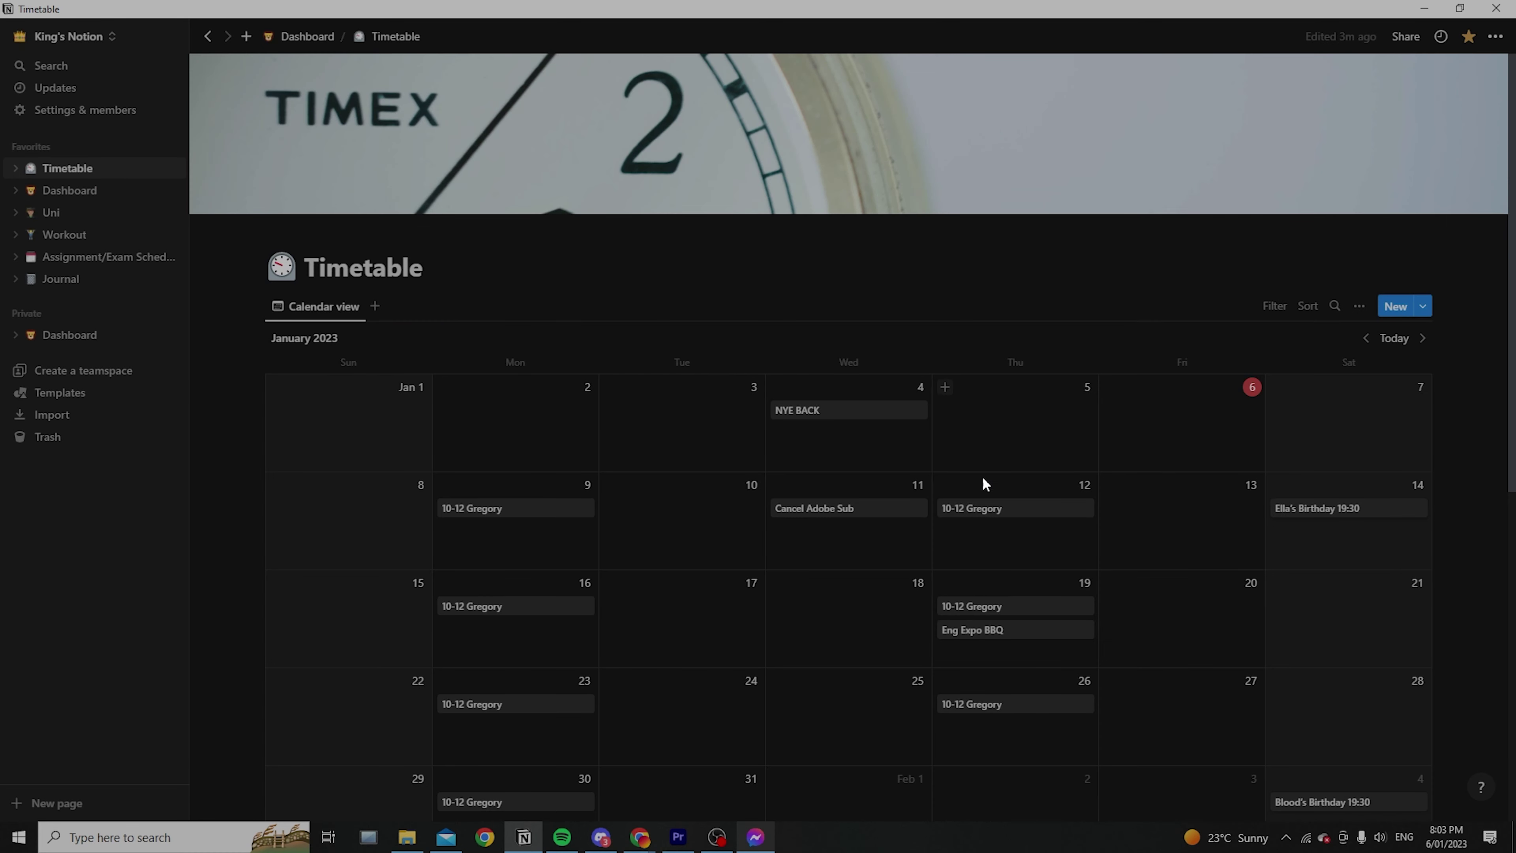
pyautogui.scroll(-4, 1161, 512)
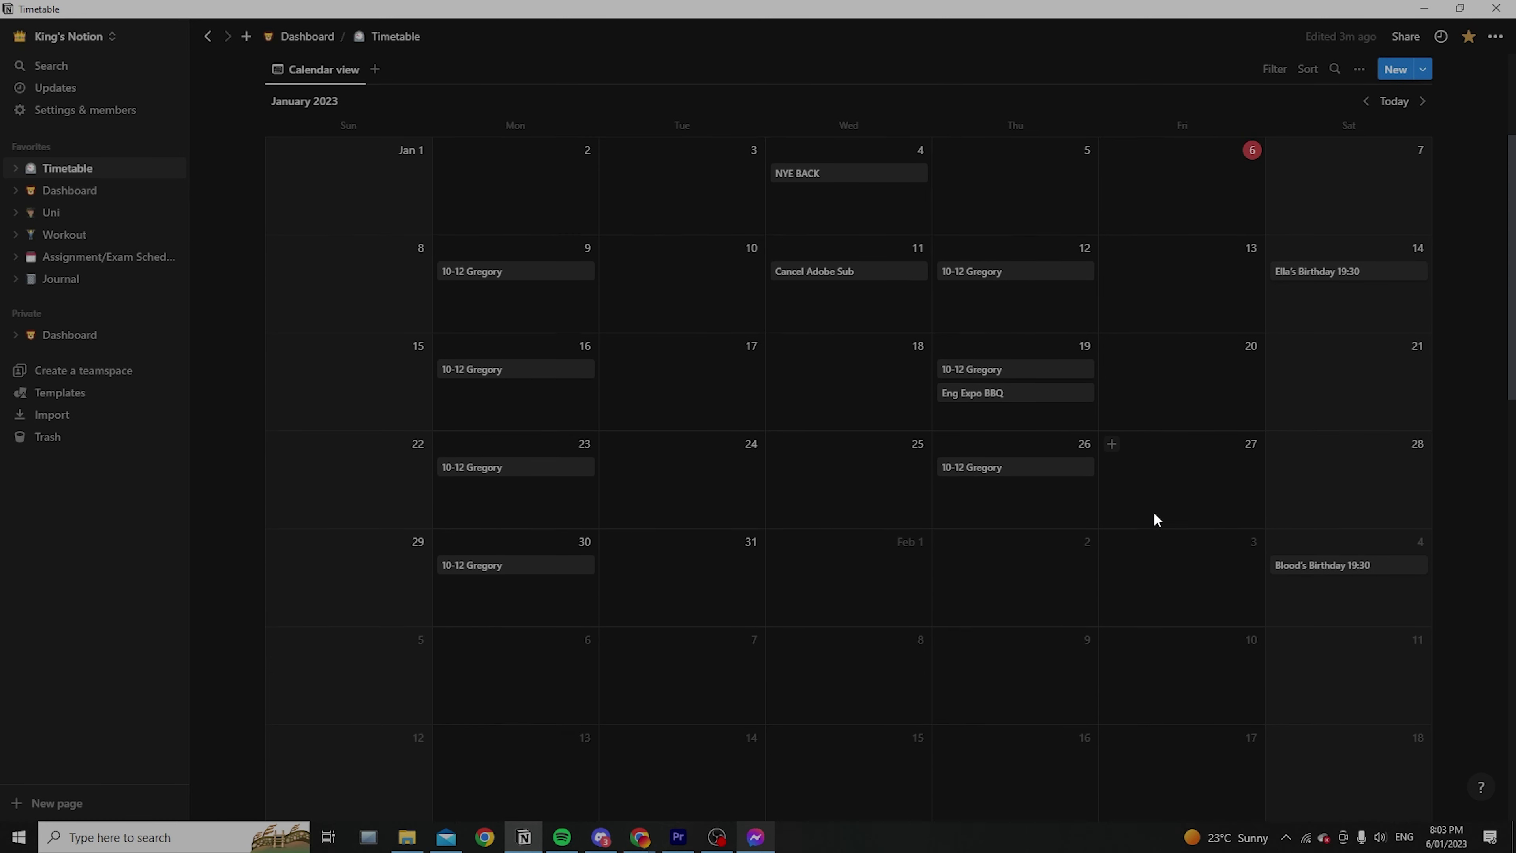
pyautogui.scroll(1, 1154, 511)
pyautogui.click(1364, 182)
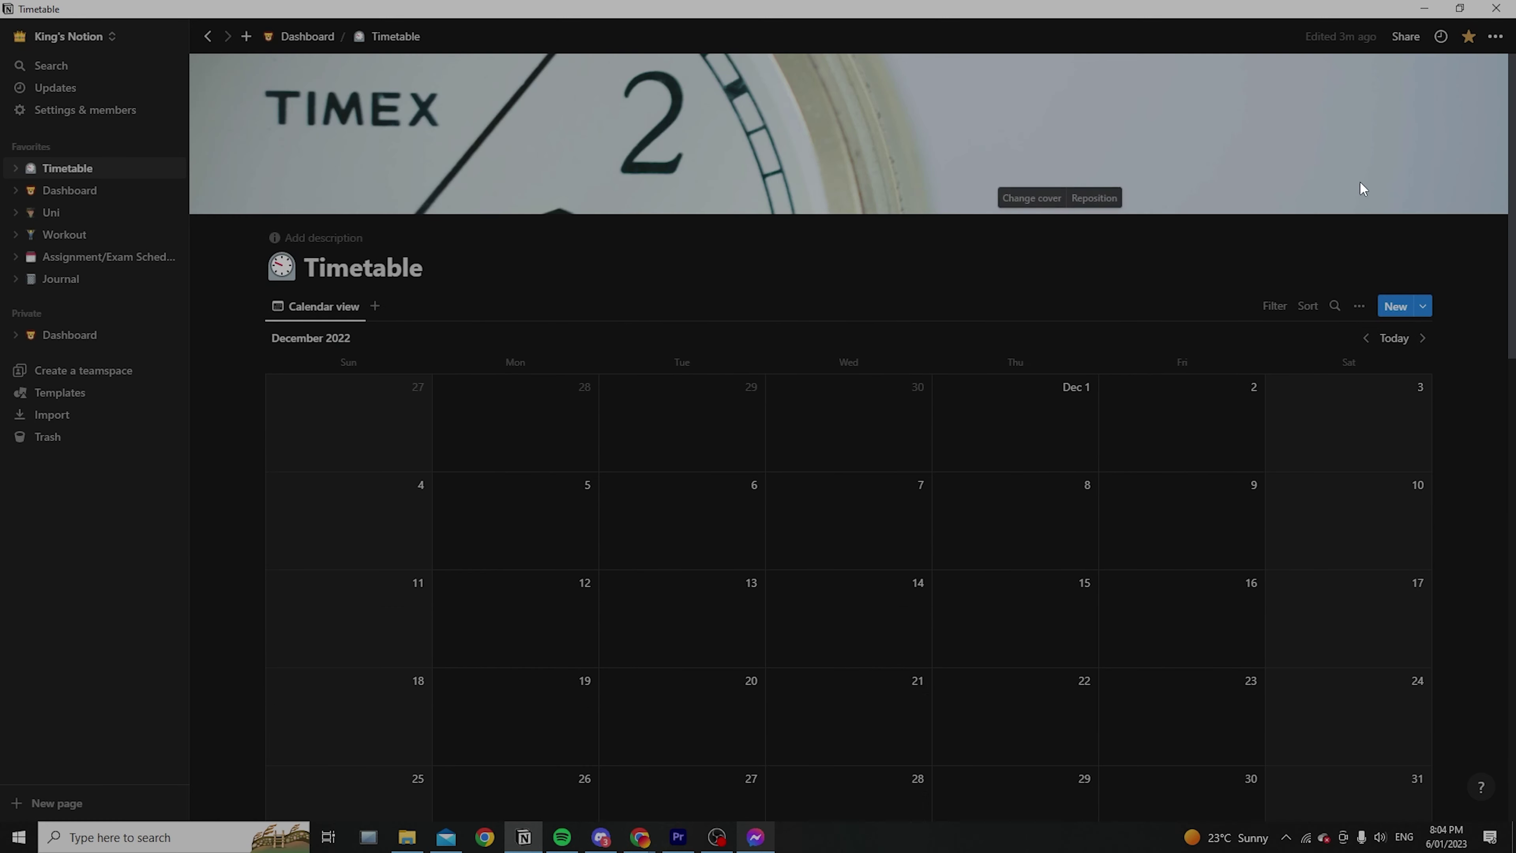
pyautogui.click(1368, 338)
pyautogui.scroll(-3, 1269, 443)
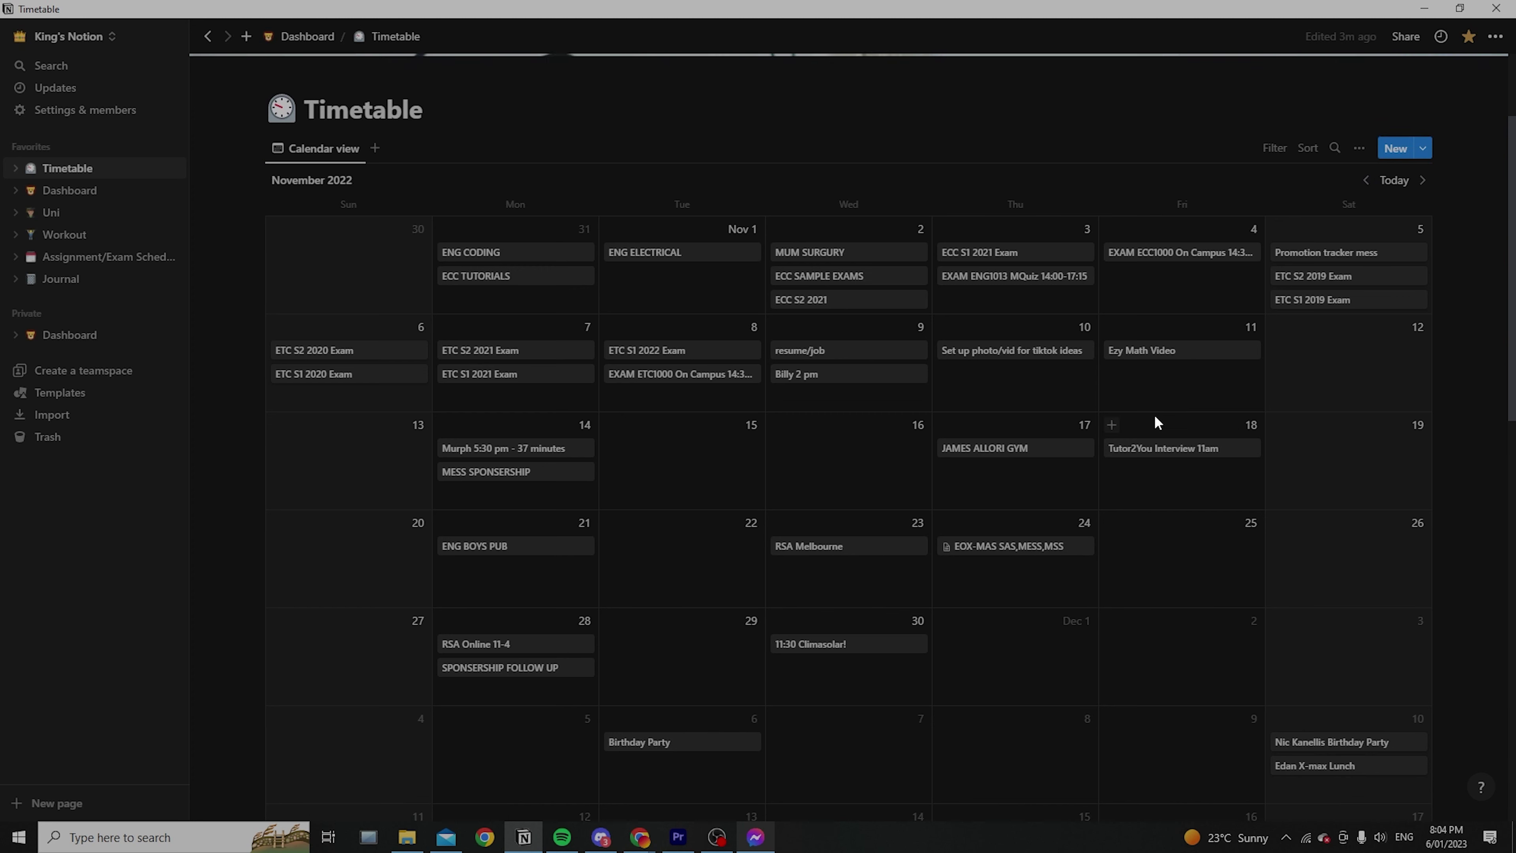
pyautogui.click(1366, 181)
# Return the calendar to January 2023 with today, the 6th, marked
pyautogui.scroll(-5, 1088, 442)
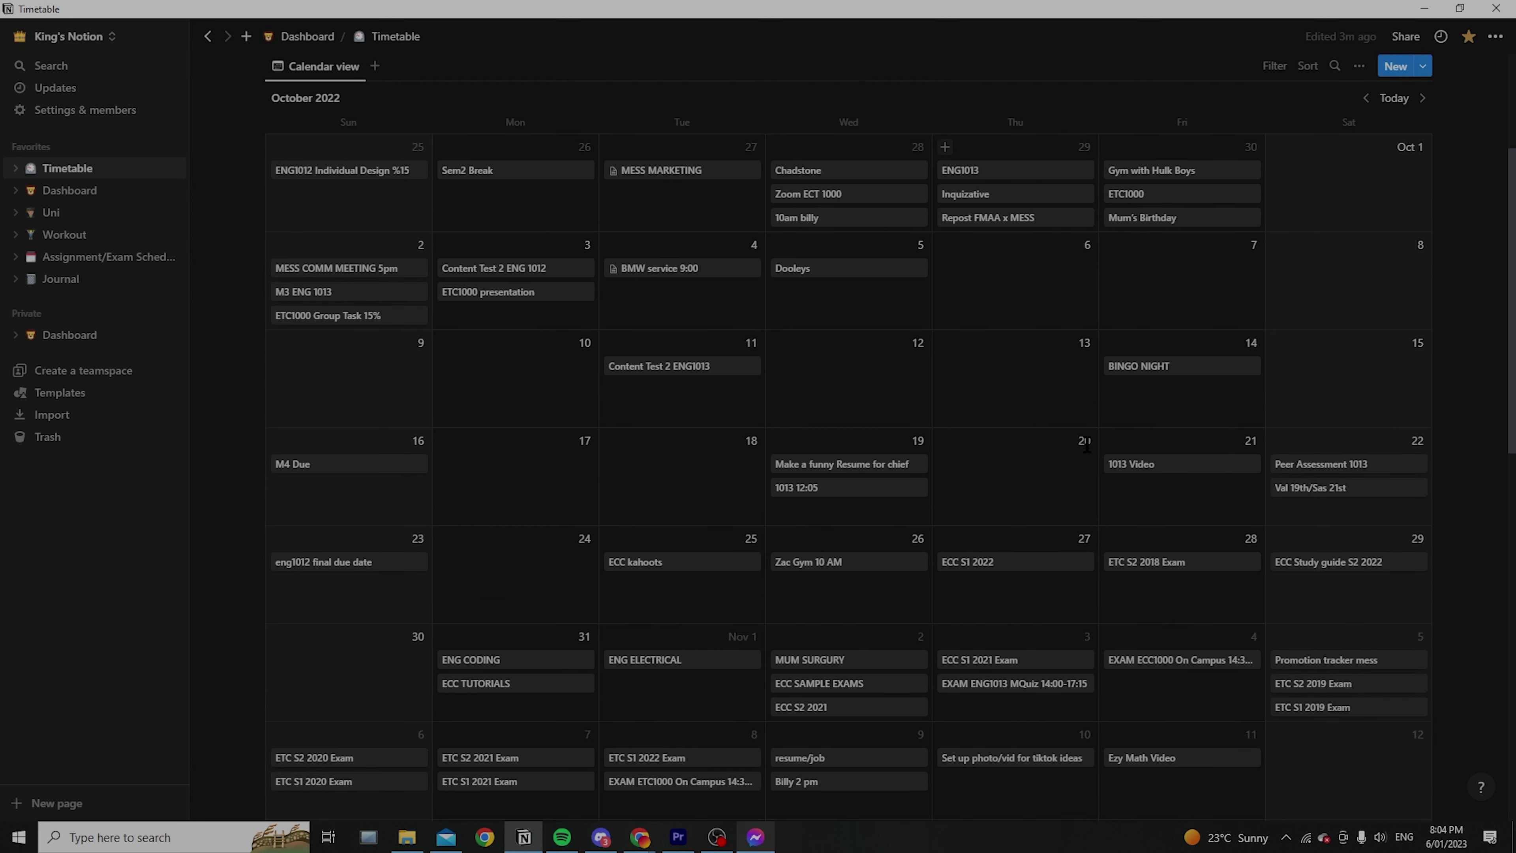
pyautogui.scroll(-1, 1175, 503)
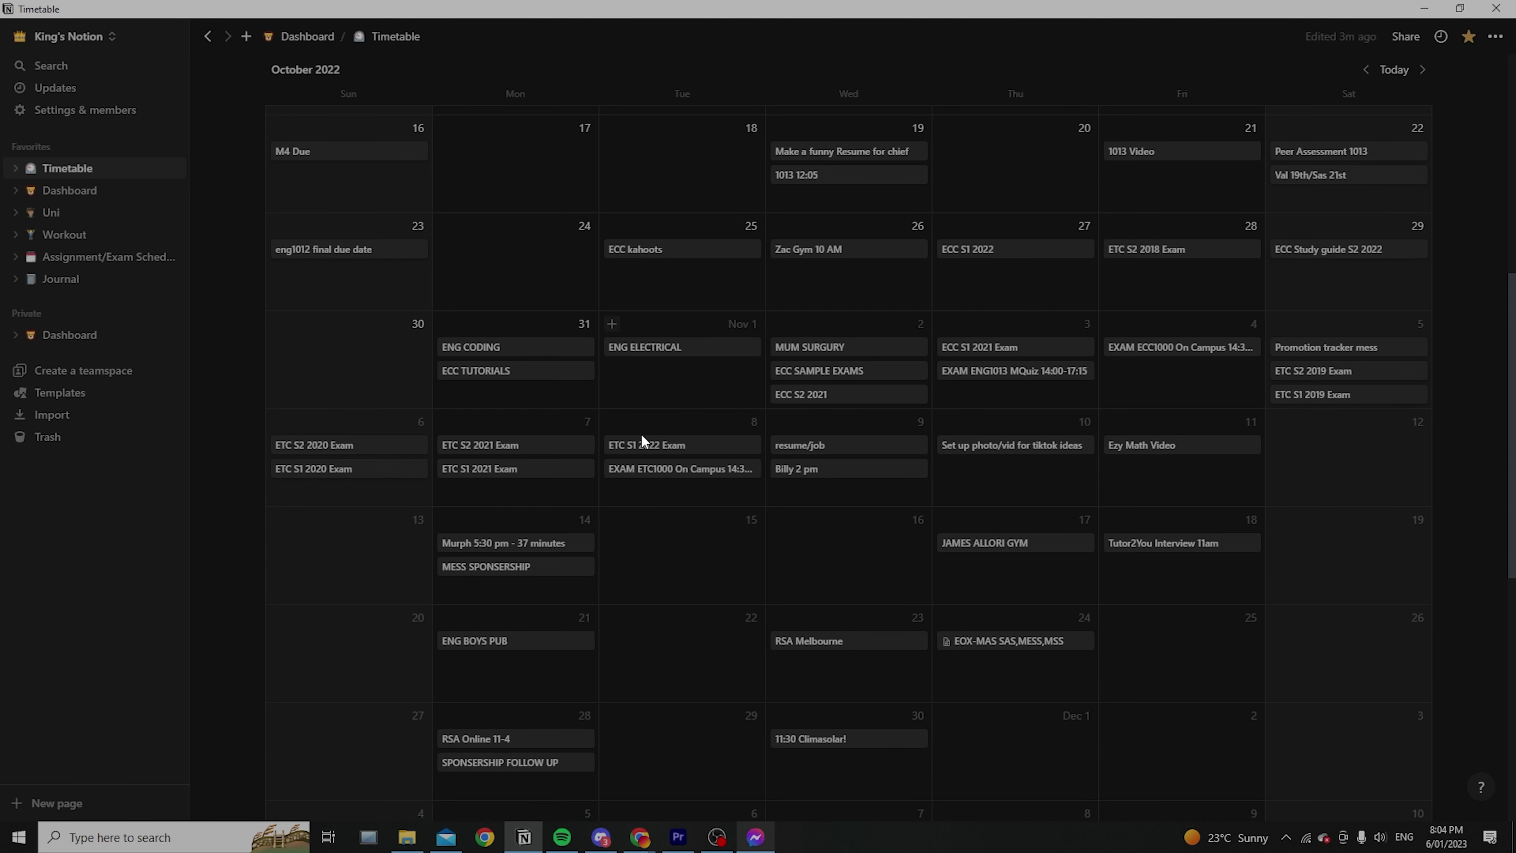
pyautogui.scroll(-2, 831, 415)
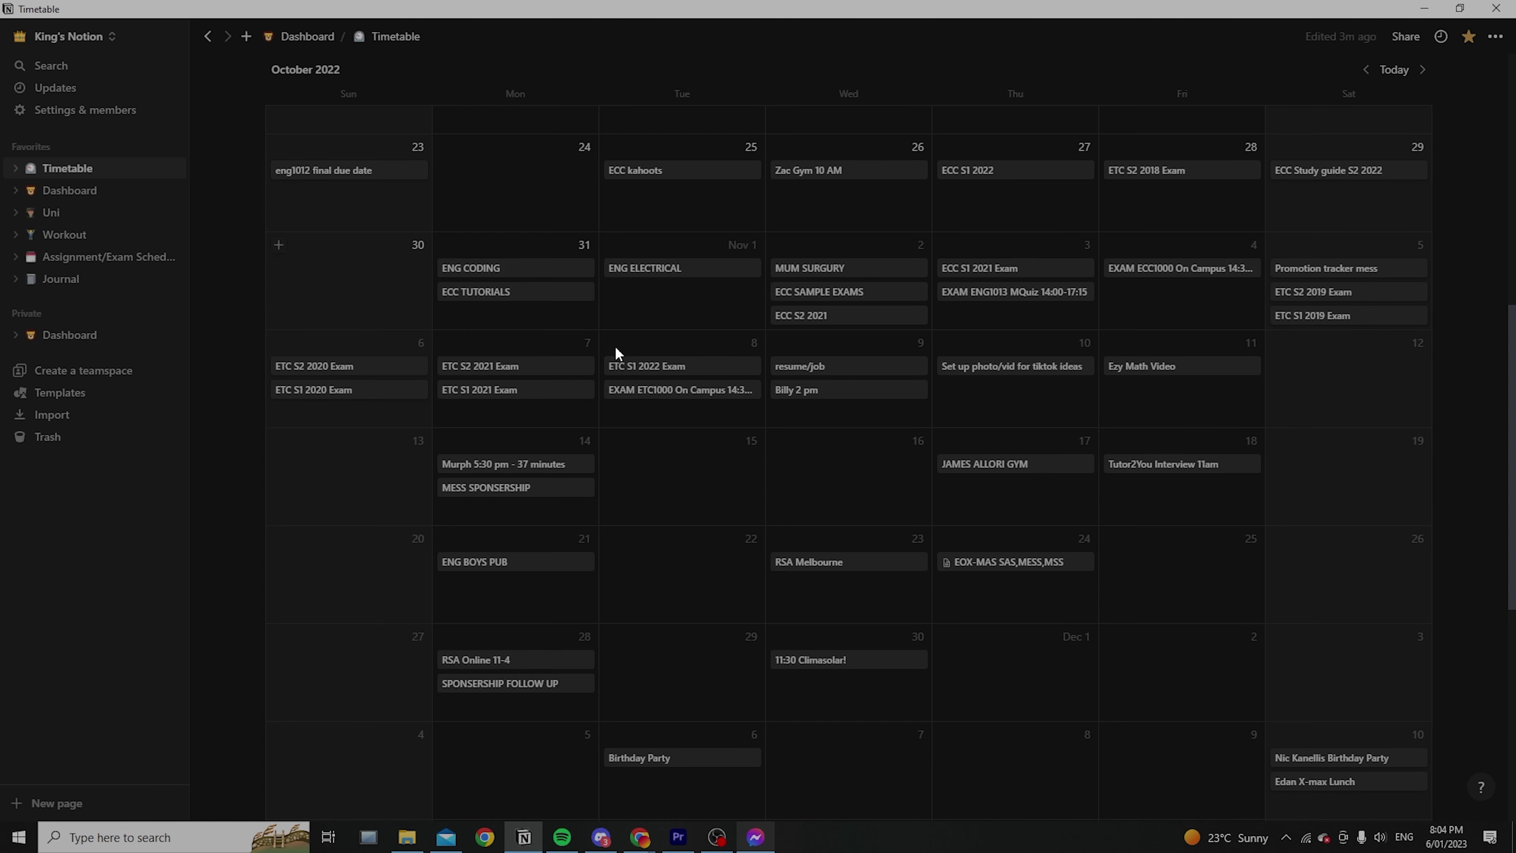
pyautogui.scroll(-4, 1251, 440)
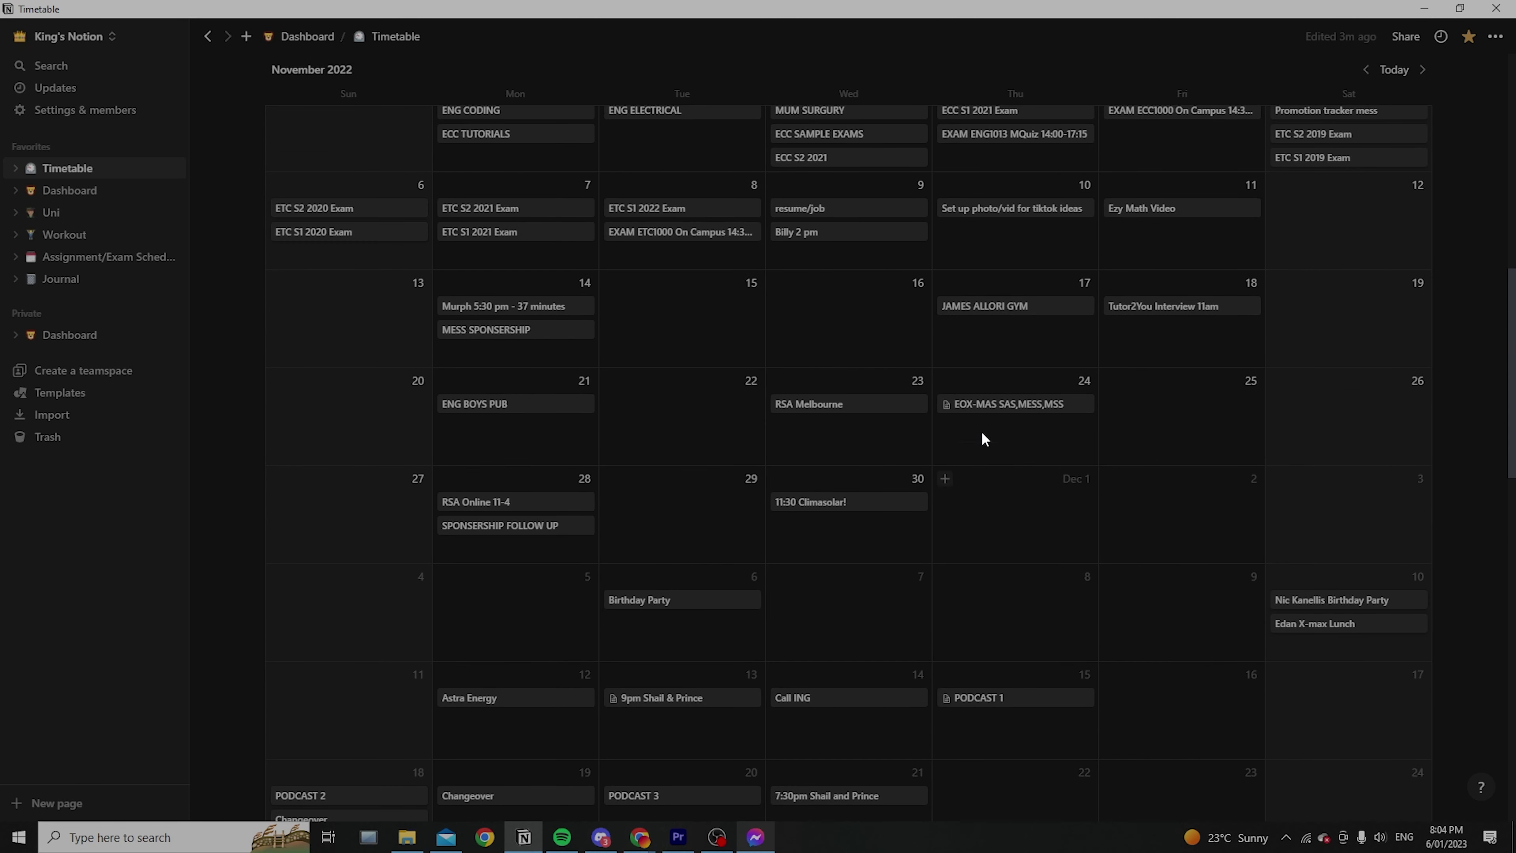
pyautogui.scroll(-8, 677, 524)
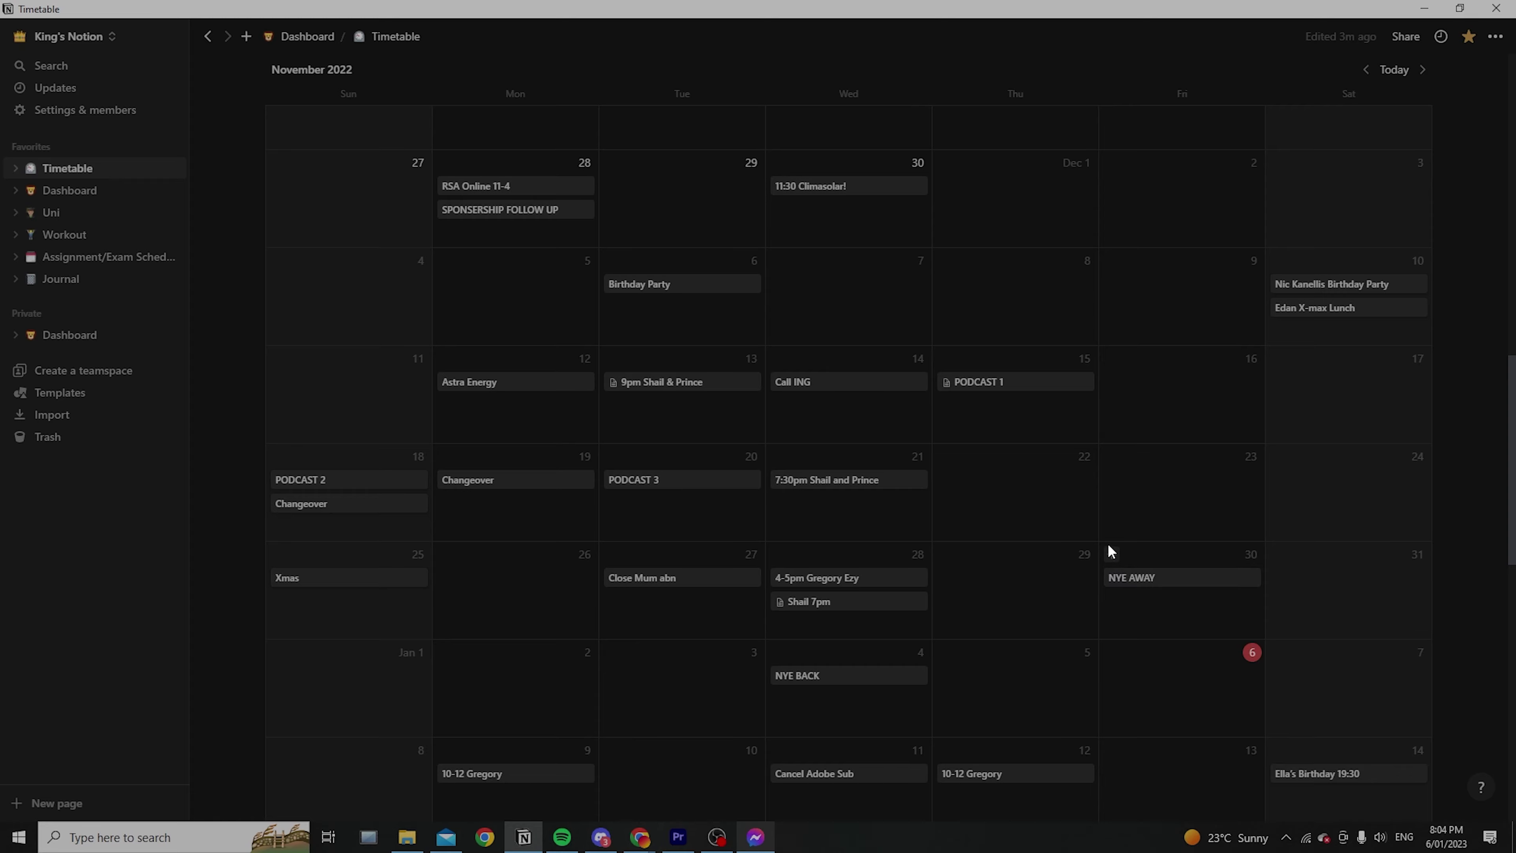
pyautogui.scroll(-4, 1108, 543)
pyautogui.scroll(-3, 1198, 418)
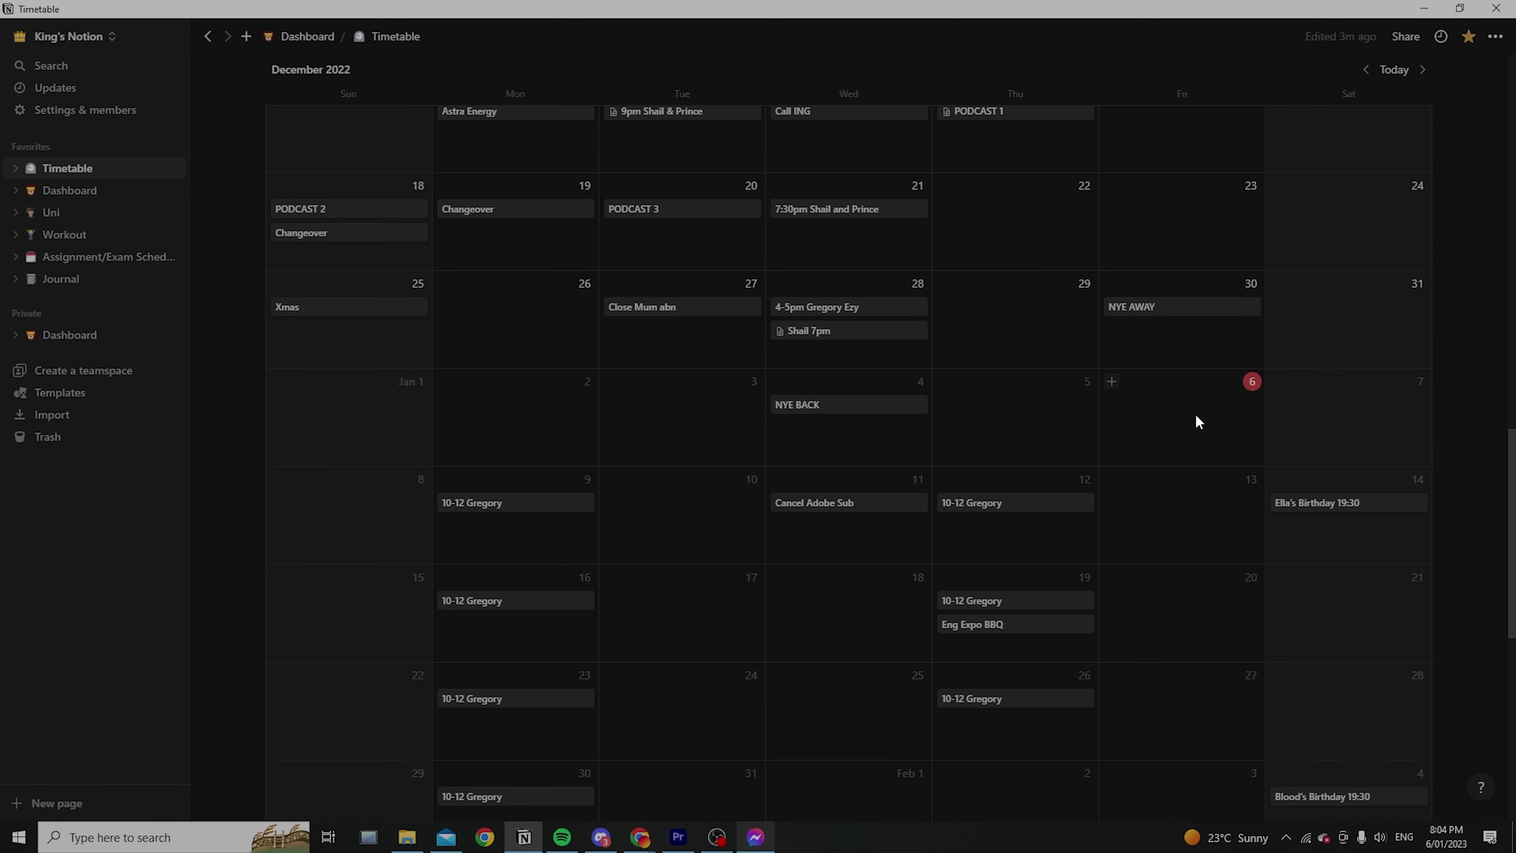
pyautogui.scroll(17, 955, 211)
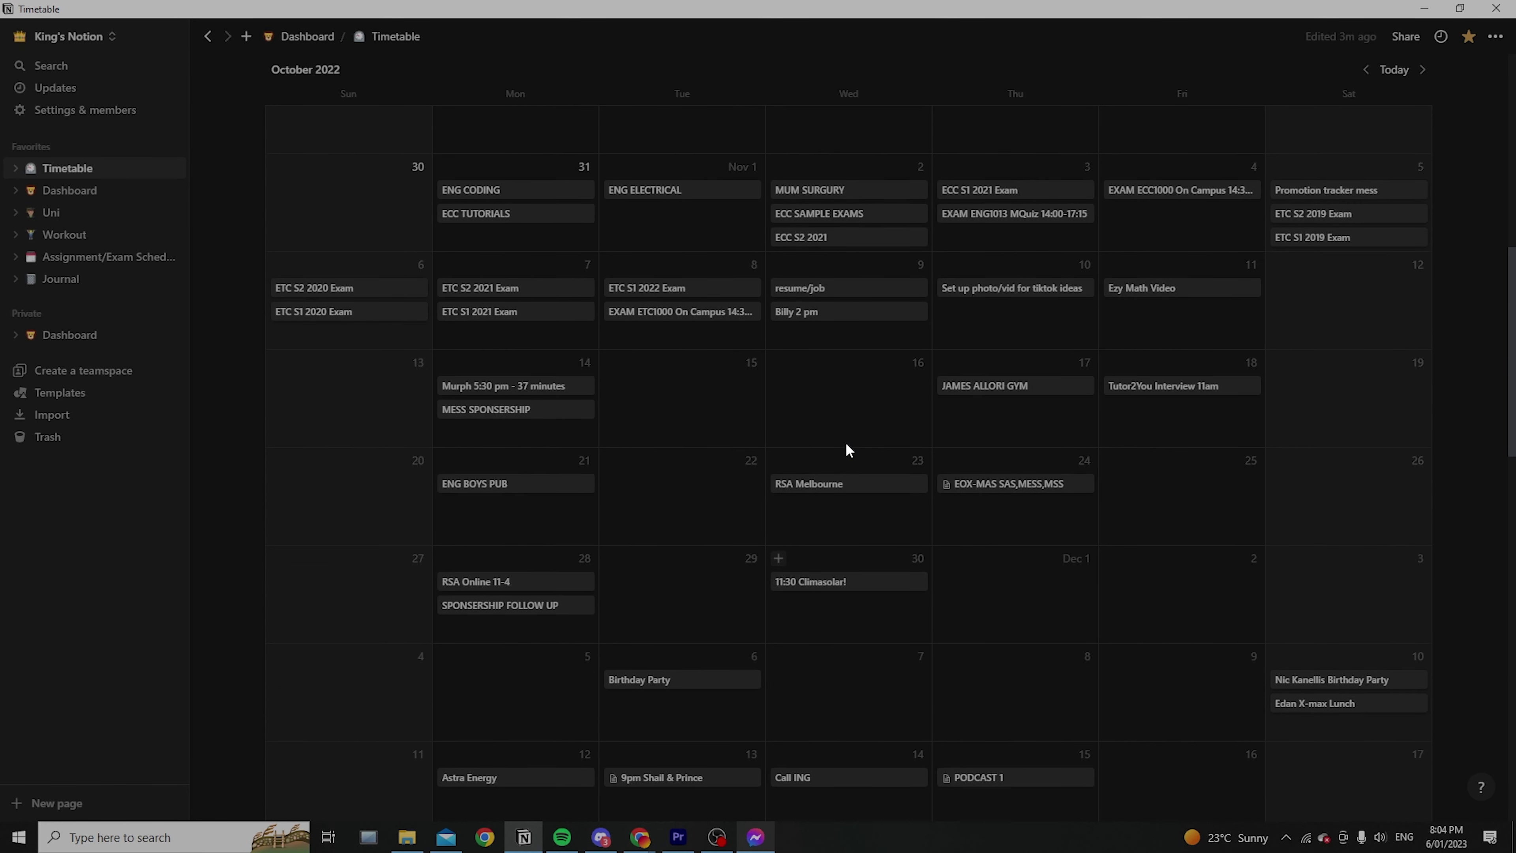
pyautogui.scroll(8, 849, 449)
pyautogui.click(1400, 76)
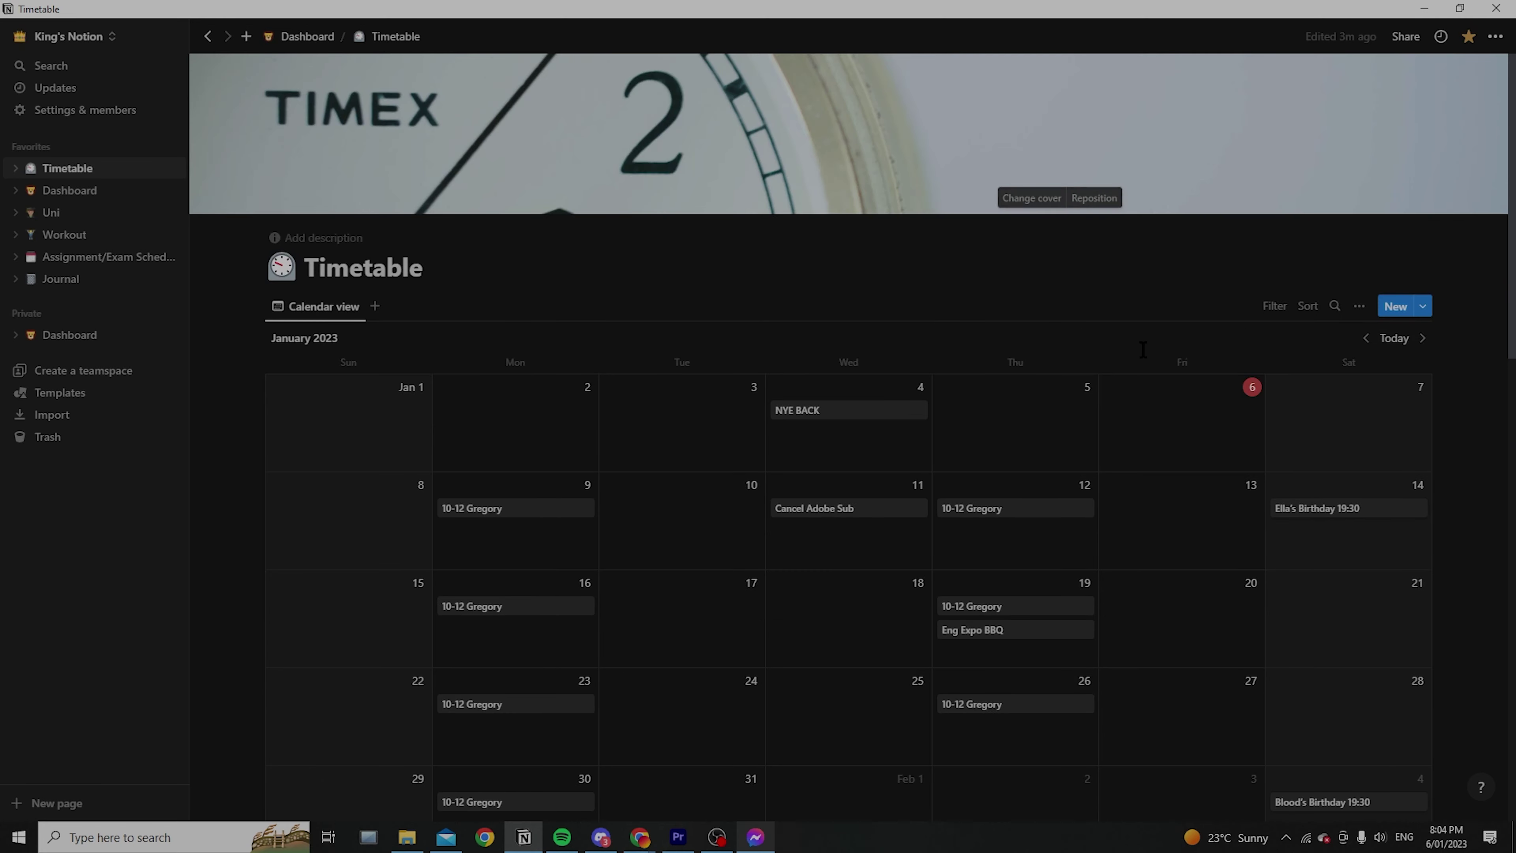
# Add a January 6 calendar entry titled 'Create Notion youtube video'
pyautogui.scroll(-1, 1164, 411)
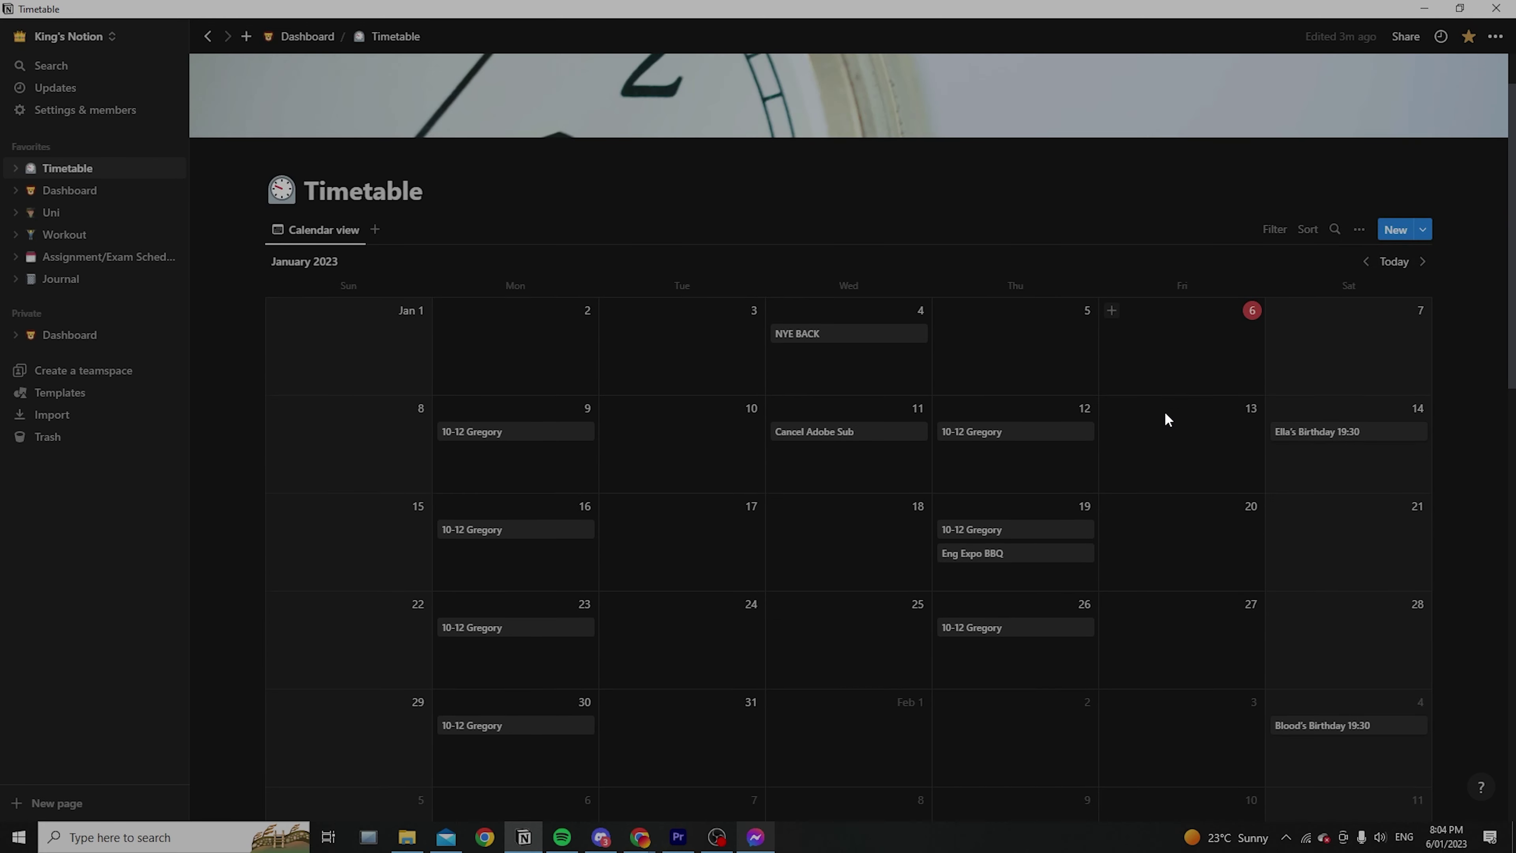
pyautogui.click(1115, 309)
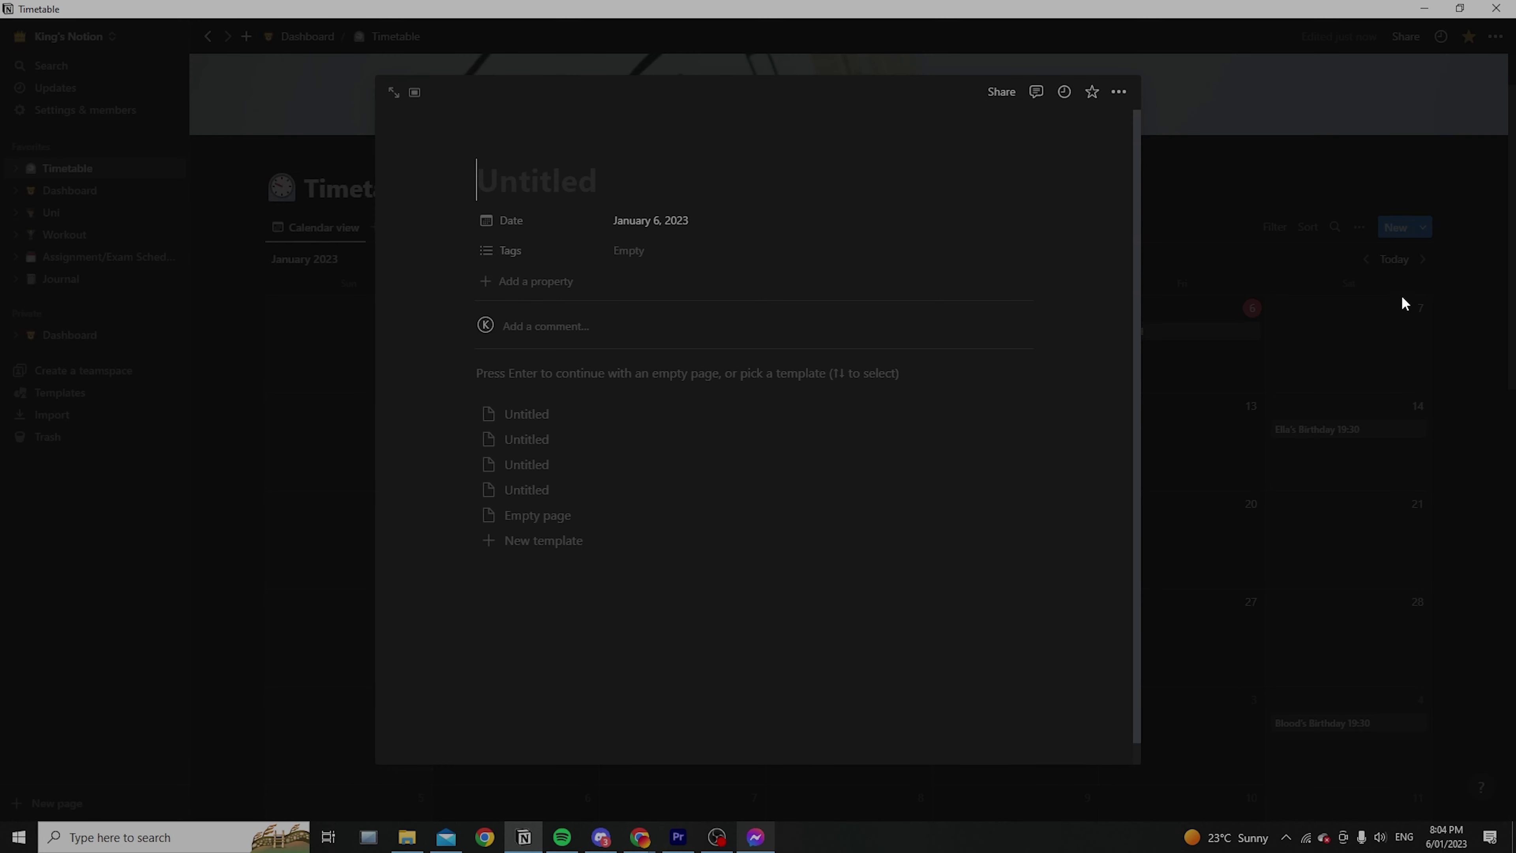
pyautogui.click(1148, 328)
pyautogui.click(1137, 331)
pyautogui.write('Create')
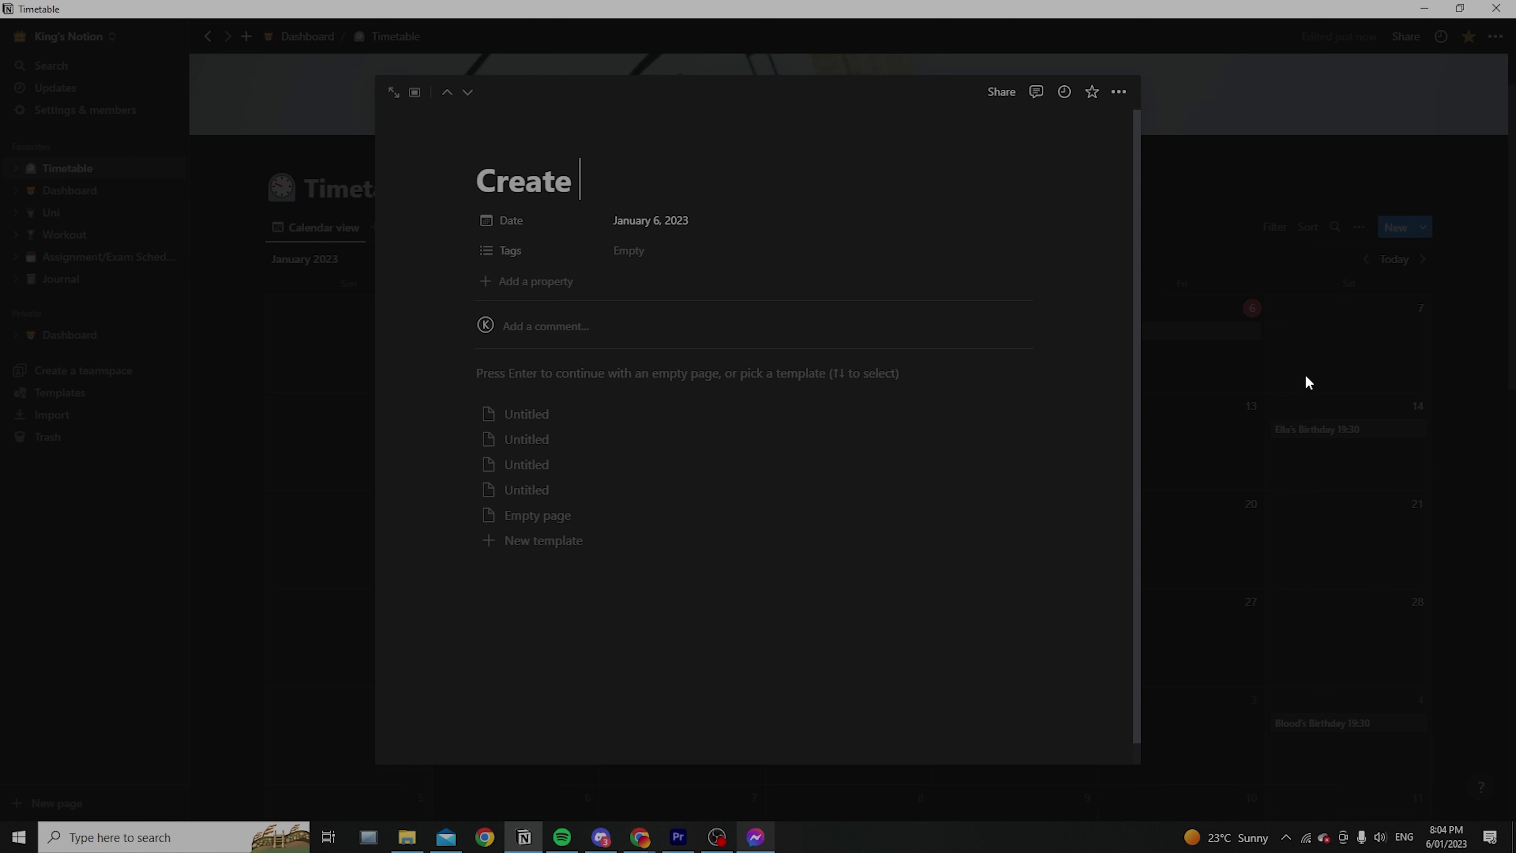
pyautogui.write(' Notion y')
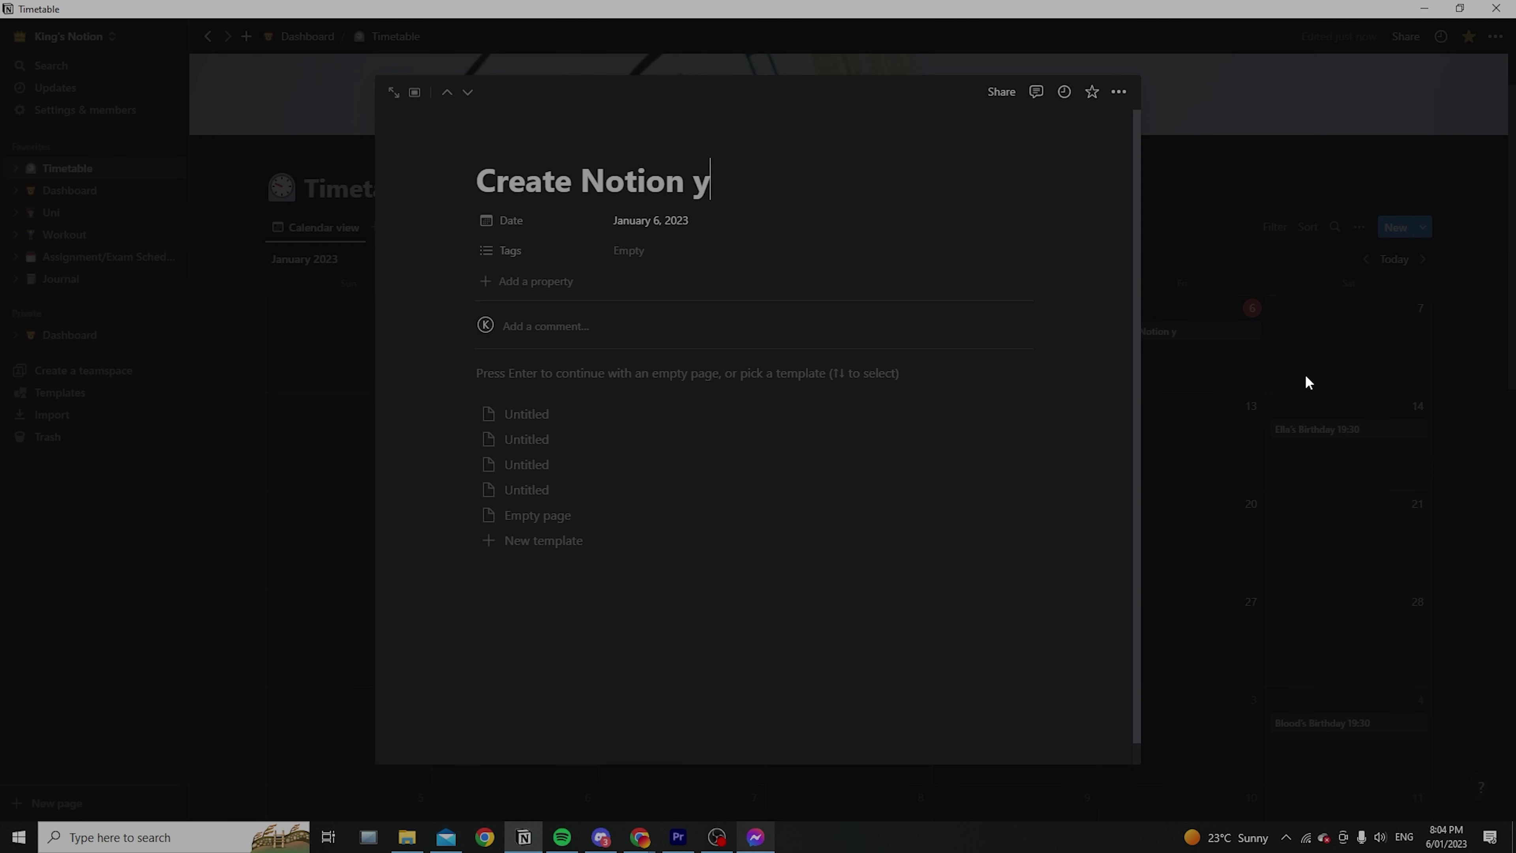
pyautogui.write('outube video')
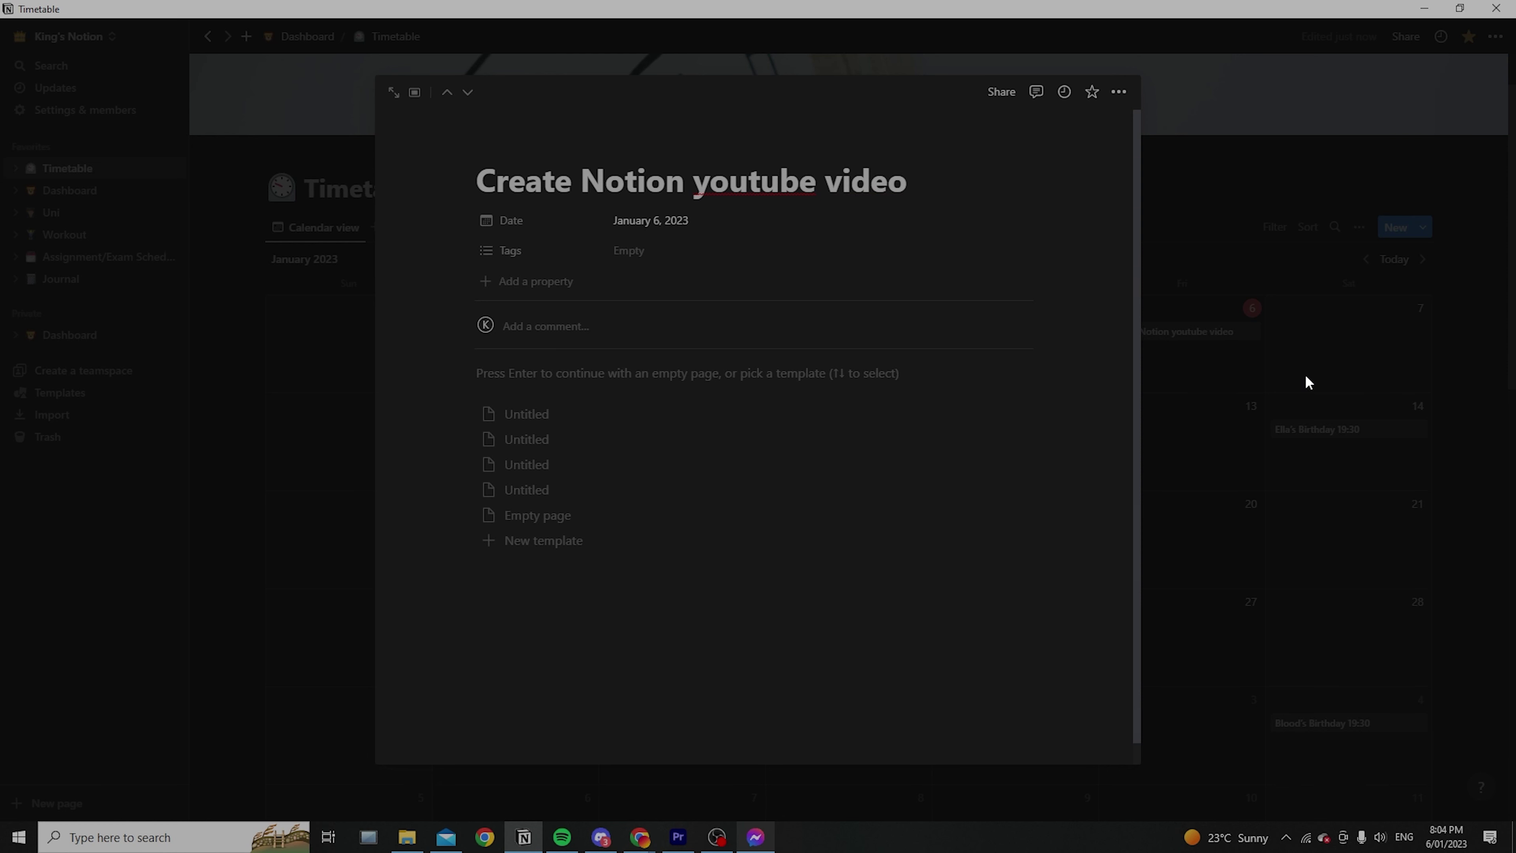
pyautogui.press('Return')
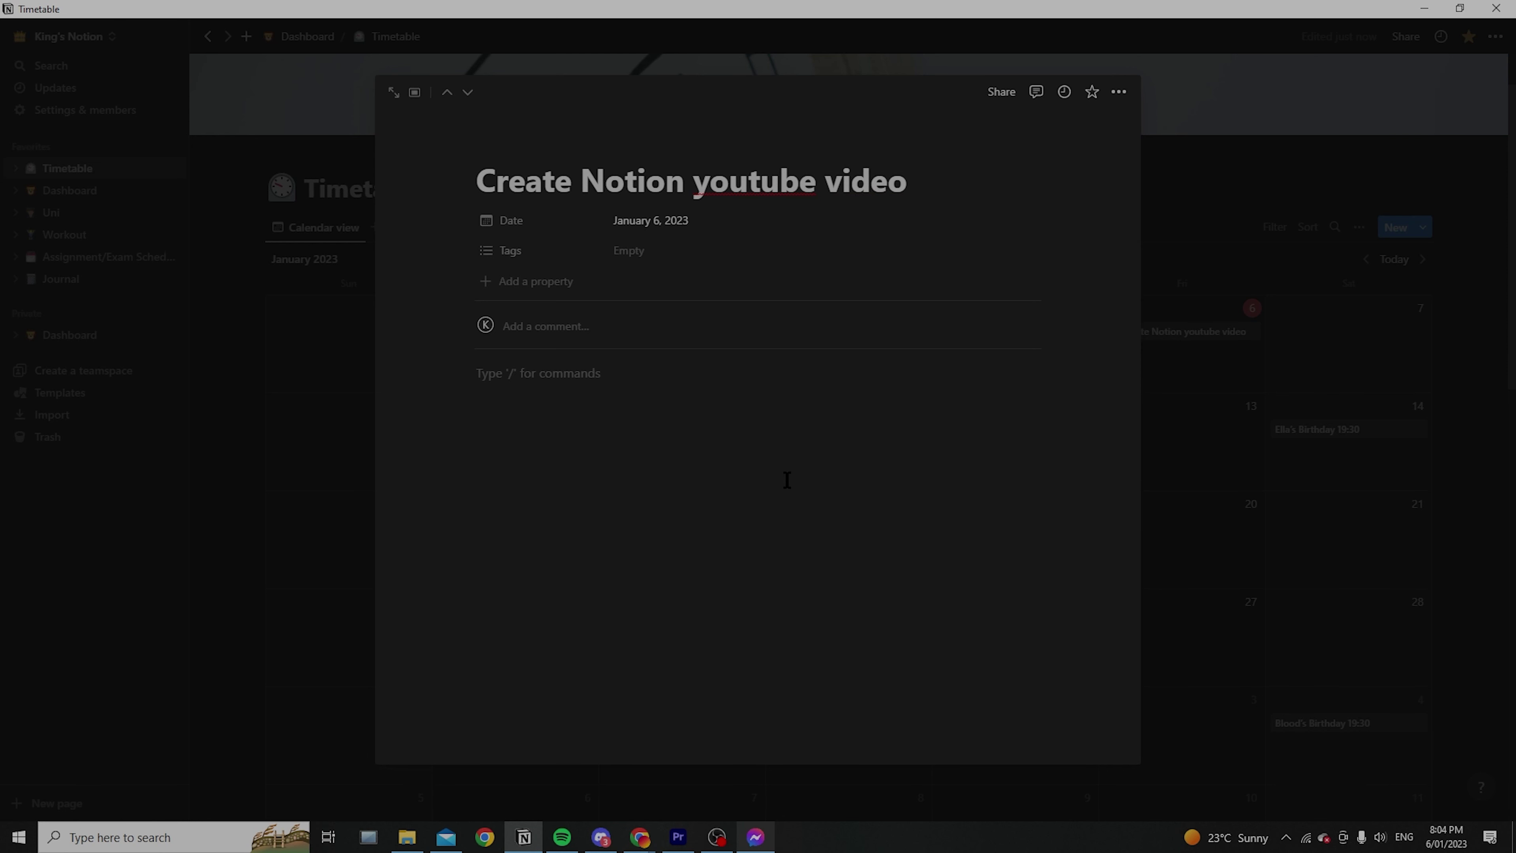
# Write the notes 'note taking', 'organization' and 'collaboration' in the entry, then delete them
pyautogui.write('I')
pyautogui.press('BackSpace')
pyautogui.write('Pd')
pyautogui.press('BackSpace')
pyautogui.press('BackSpace')
pyautogui.write('note taking')
pyautogui.press('Return')
pyautogui.write('organization')
pyautogui.press('Return')
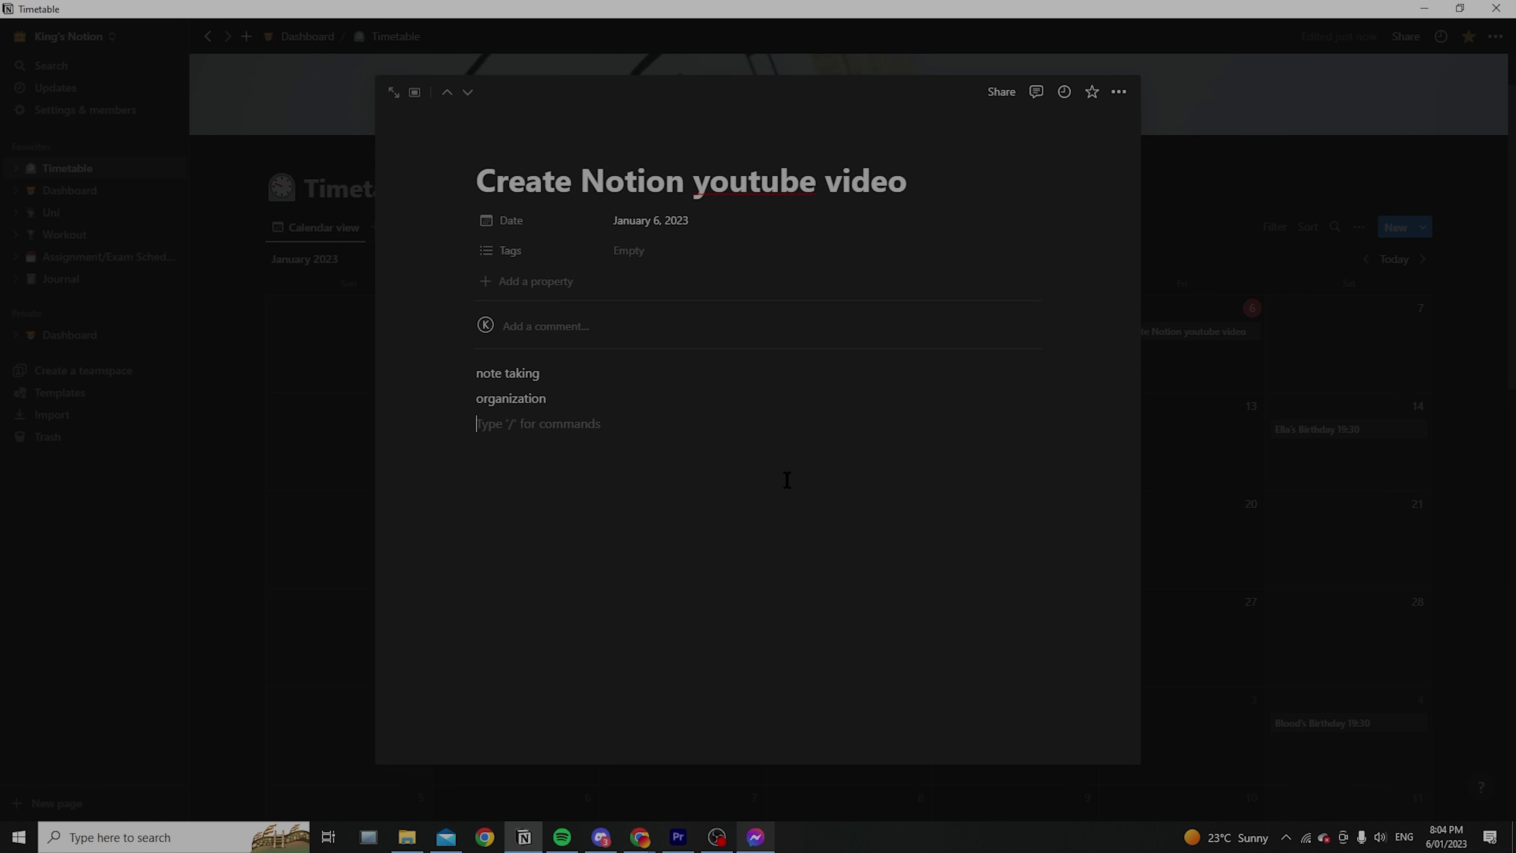
pyautogui.write('collaboration')
pyautogui.press('Return')
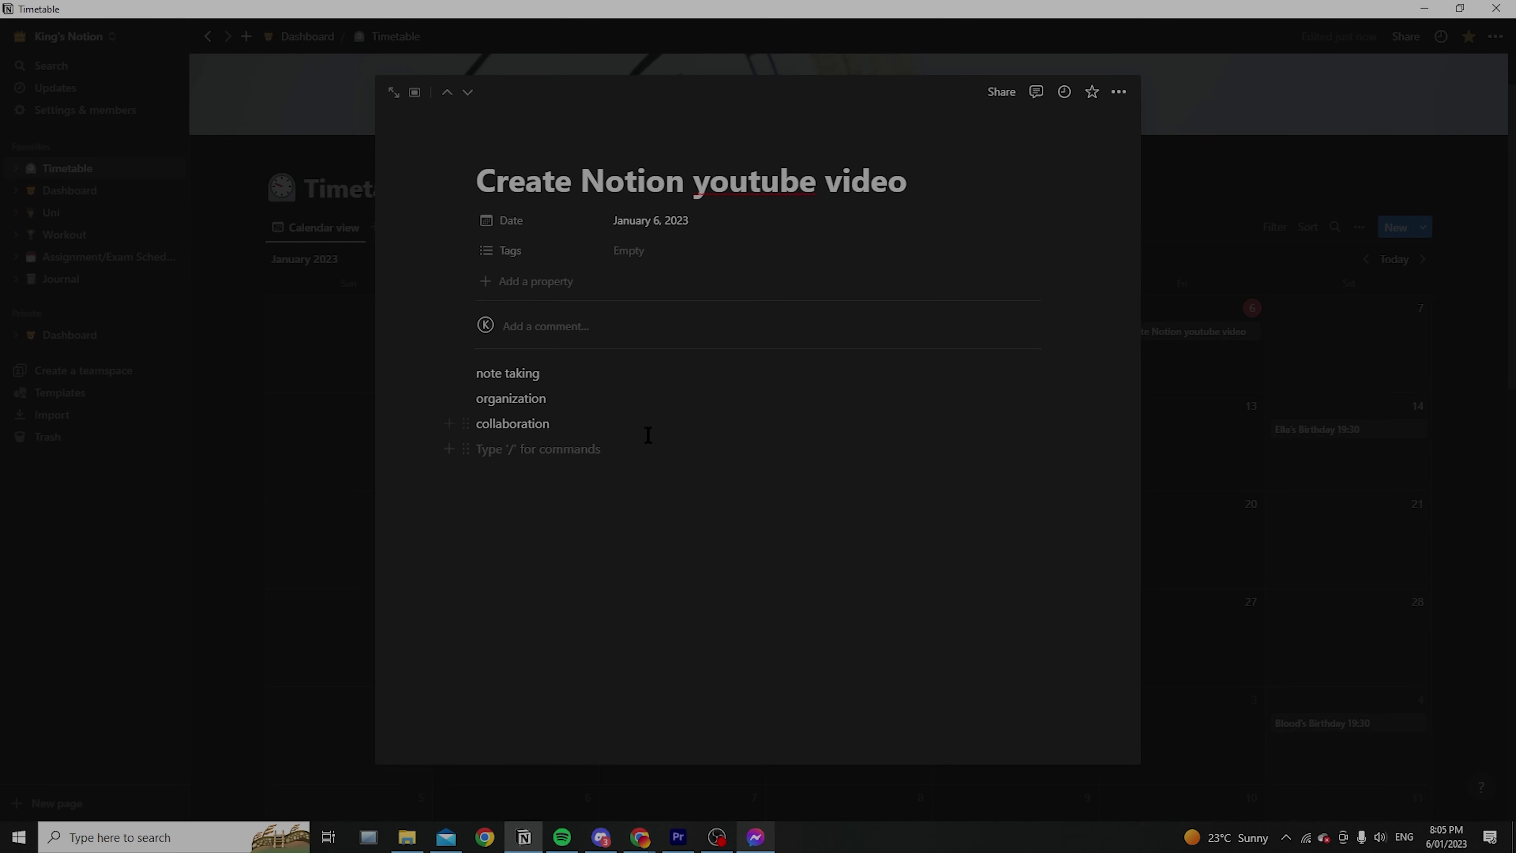
pyautogui.moveTo(649, 434); pyautogui.dragTo(744, 450)
pyautogui.press('BackSpace')
# Move the 'Create Notion youtube video' entry to trash from its context menu
pyautogui.click(1273, 403)
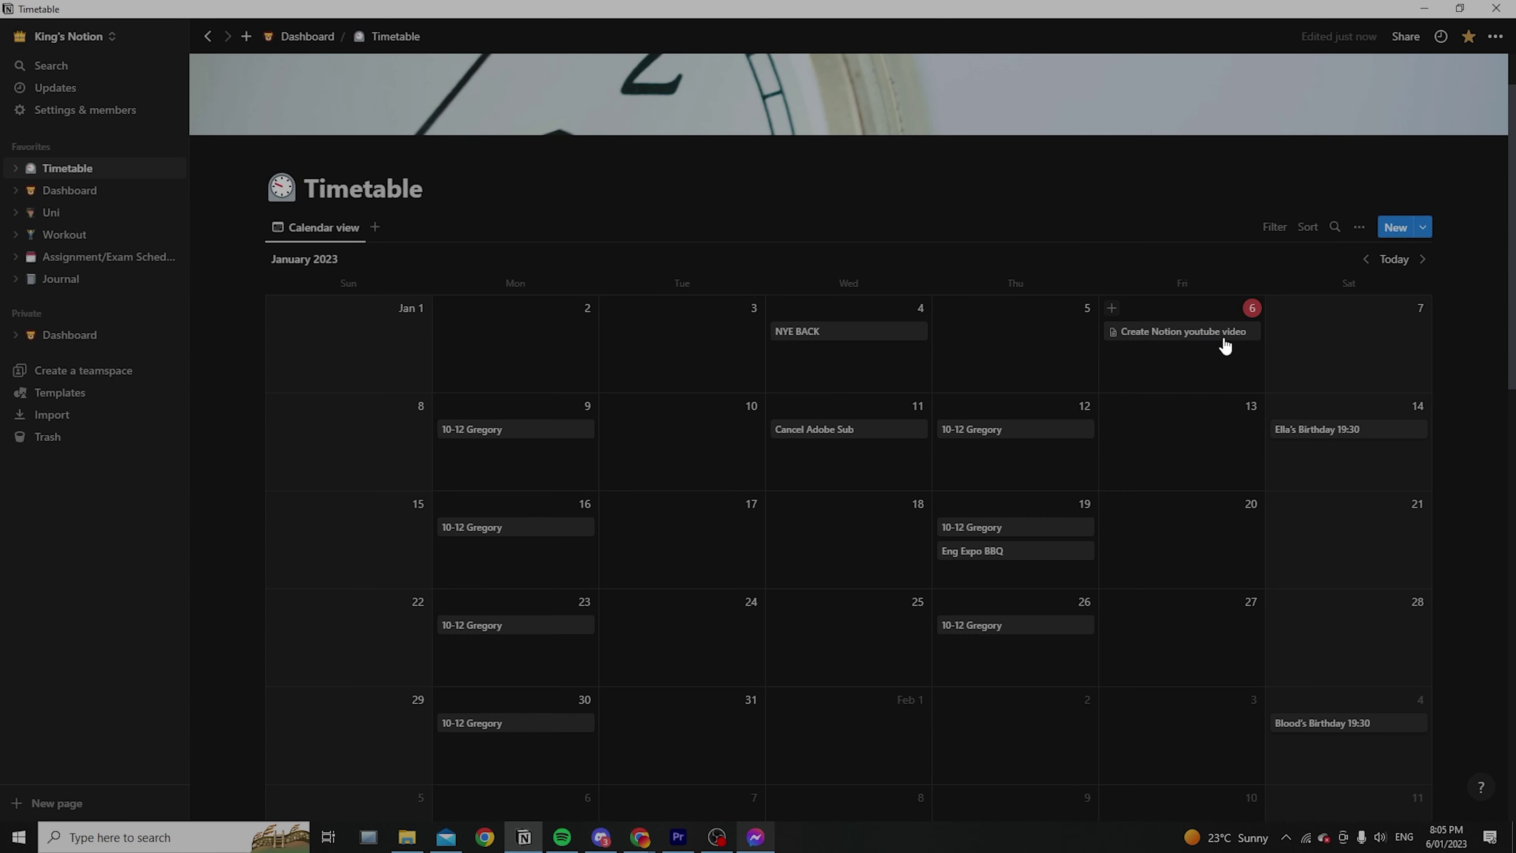
pyautogui.rightClick(1225, 346)
pyautogui.click(1203, 387)
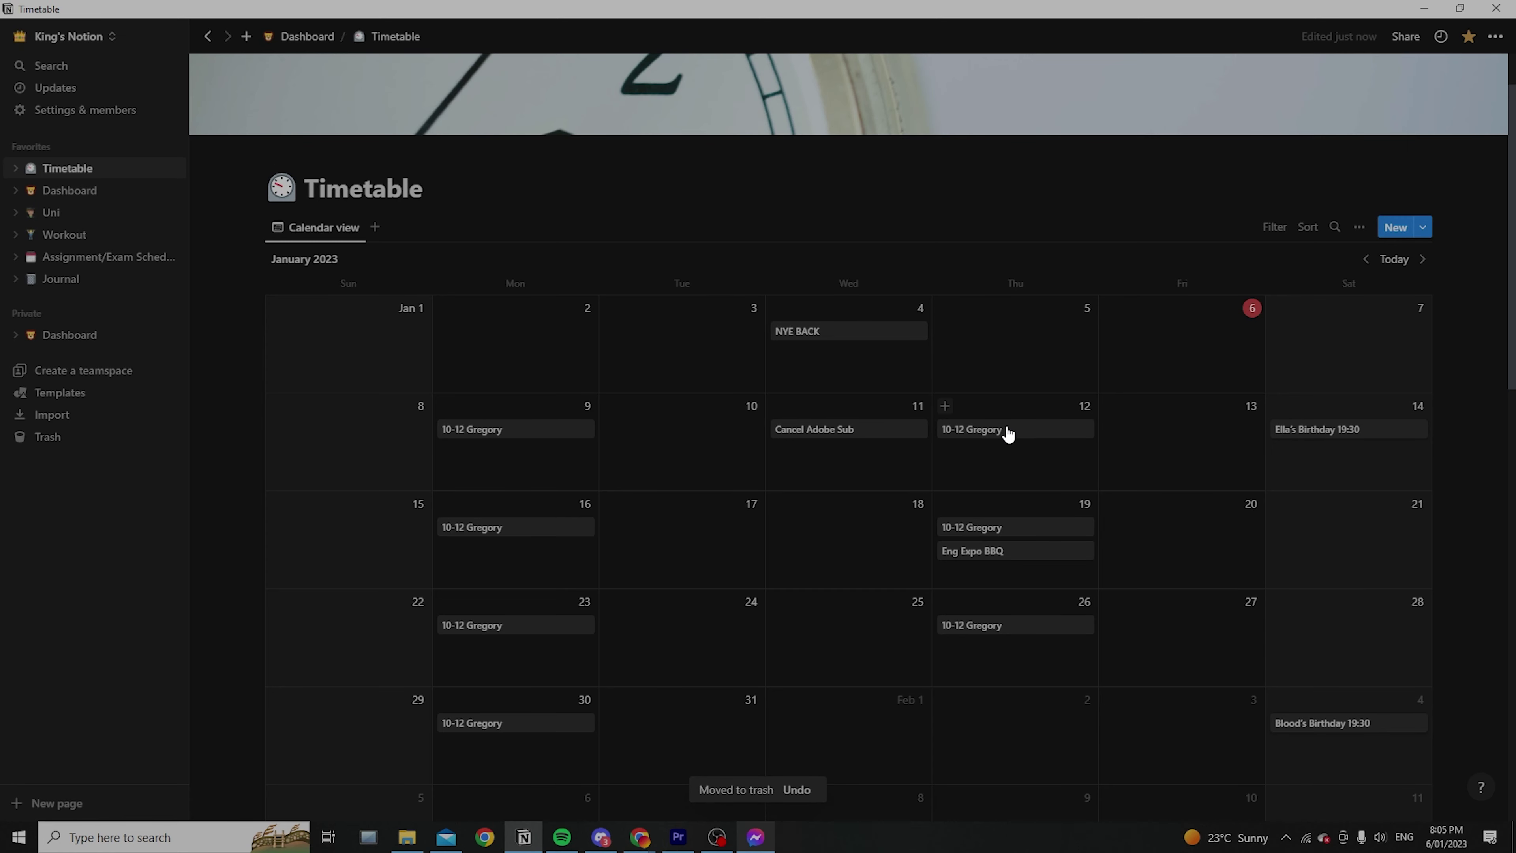
pyautogui.scroll(-5, 1015, 430)
pyautogui.scroll(5, 1064, 418)
# Return to the Dashboard page and place the cursor in the empty block below Navigation
pyautogui.hotkey('ctrl', '[')
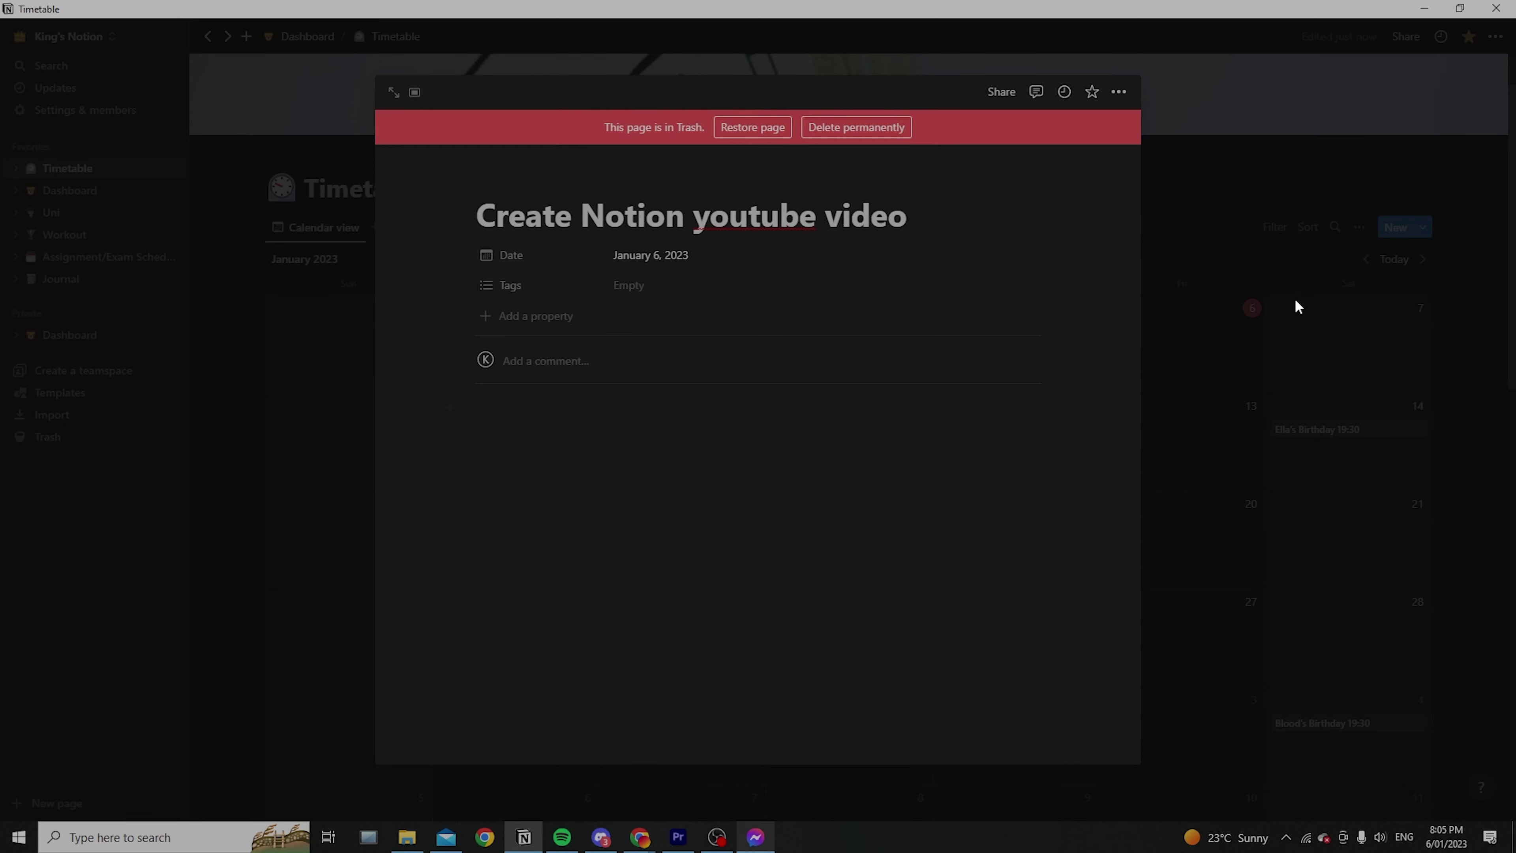
pyautogui.click(1296, 301)
pyautogui.click(308, 36)
pyautogui.scroll(-6, 728, 471)
pyautogui.click(877, 491)
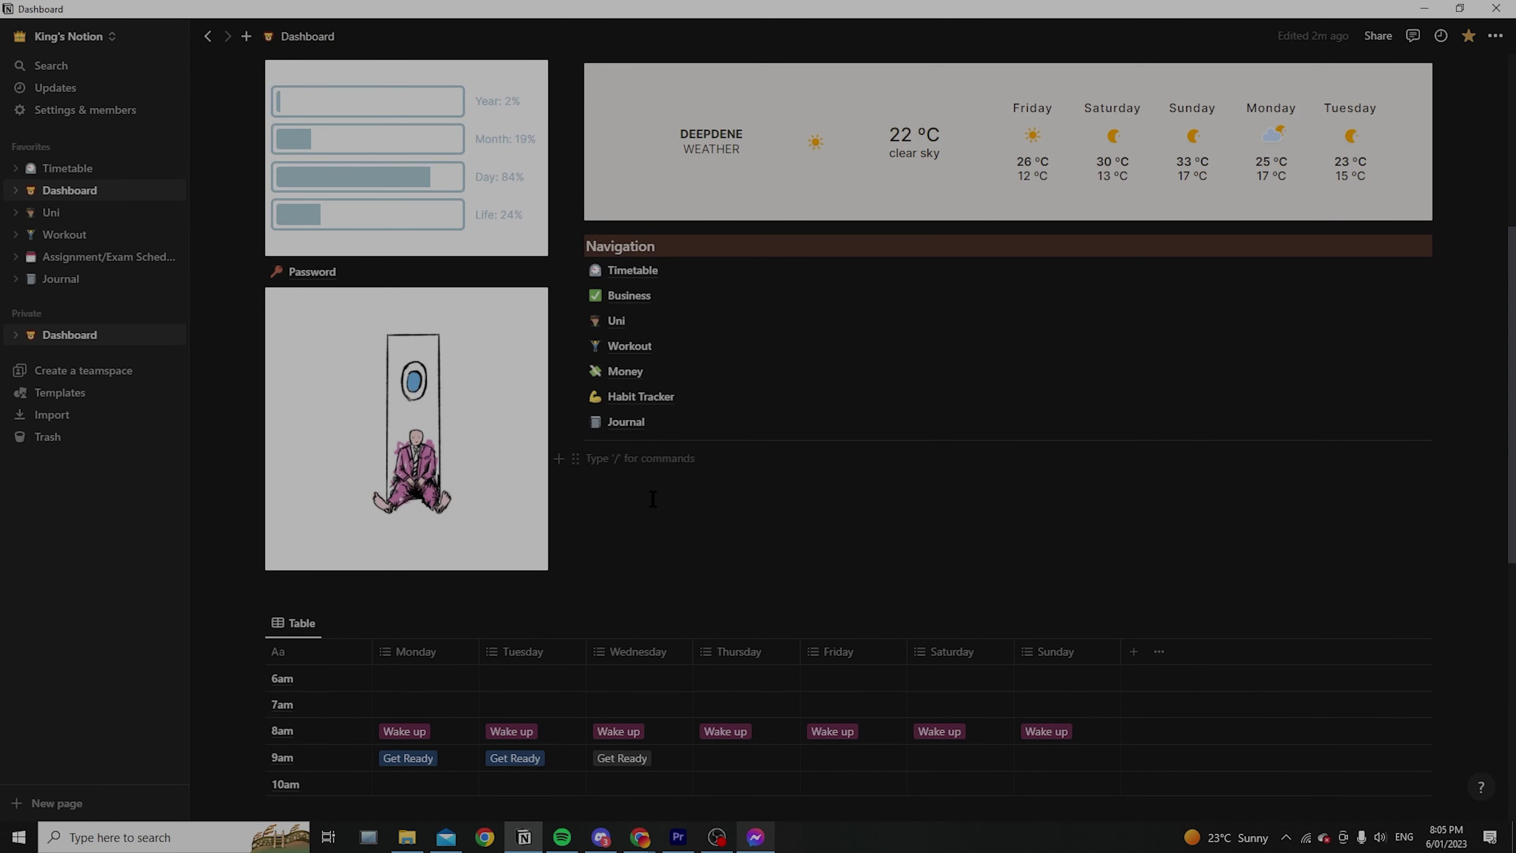
# Create a new Untitled sub-page in Dashboard and browse its template gallery
pyautogui.write('/')
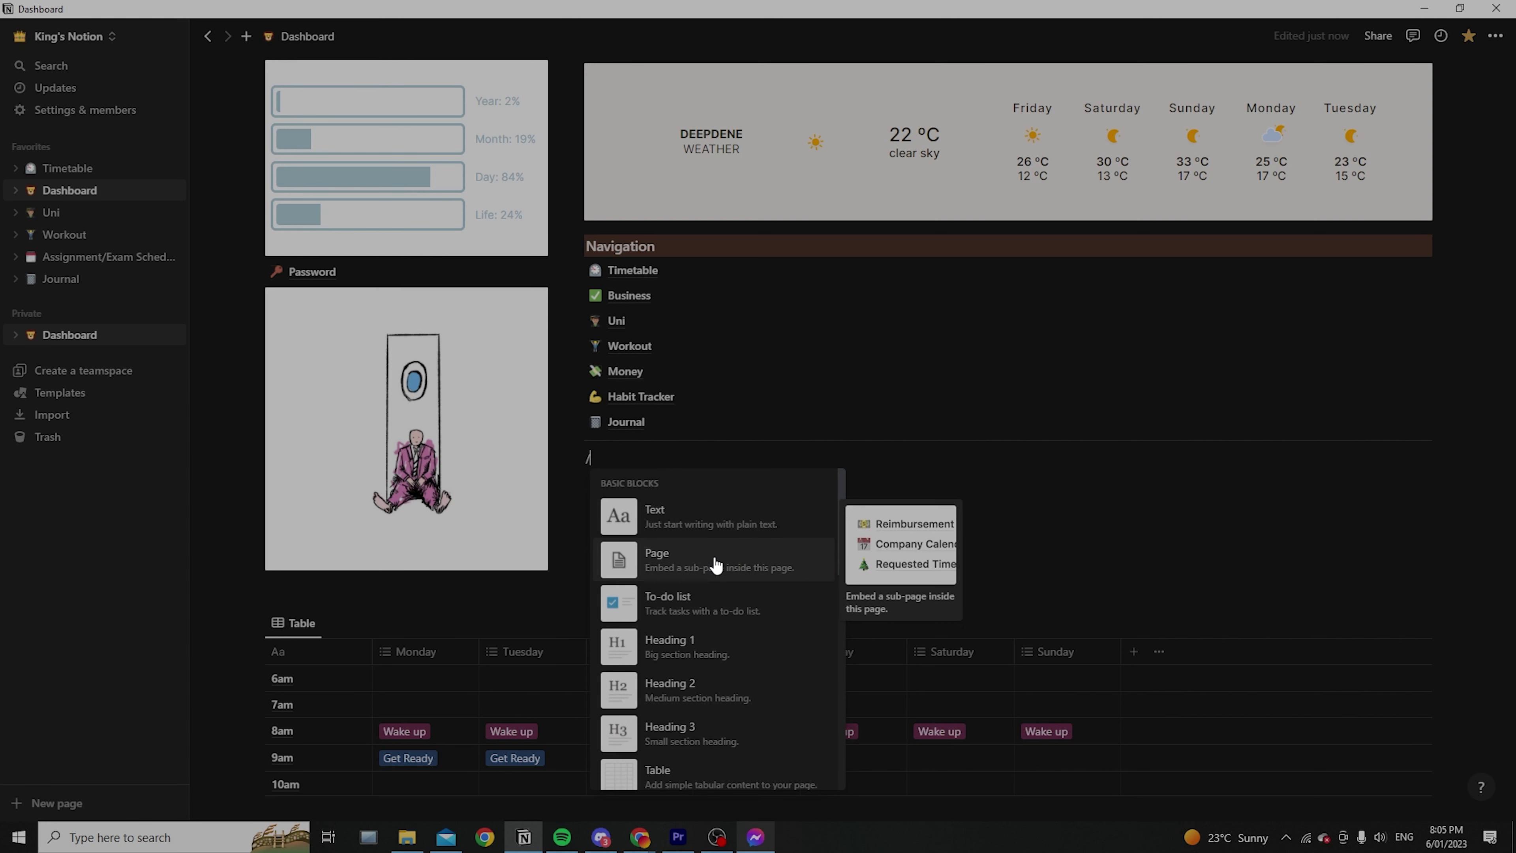
pyautogui.click(731, 557)
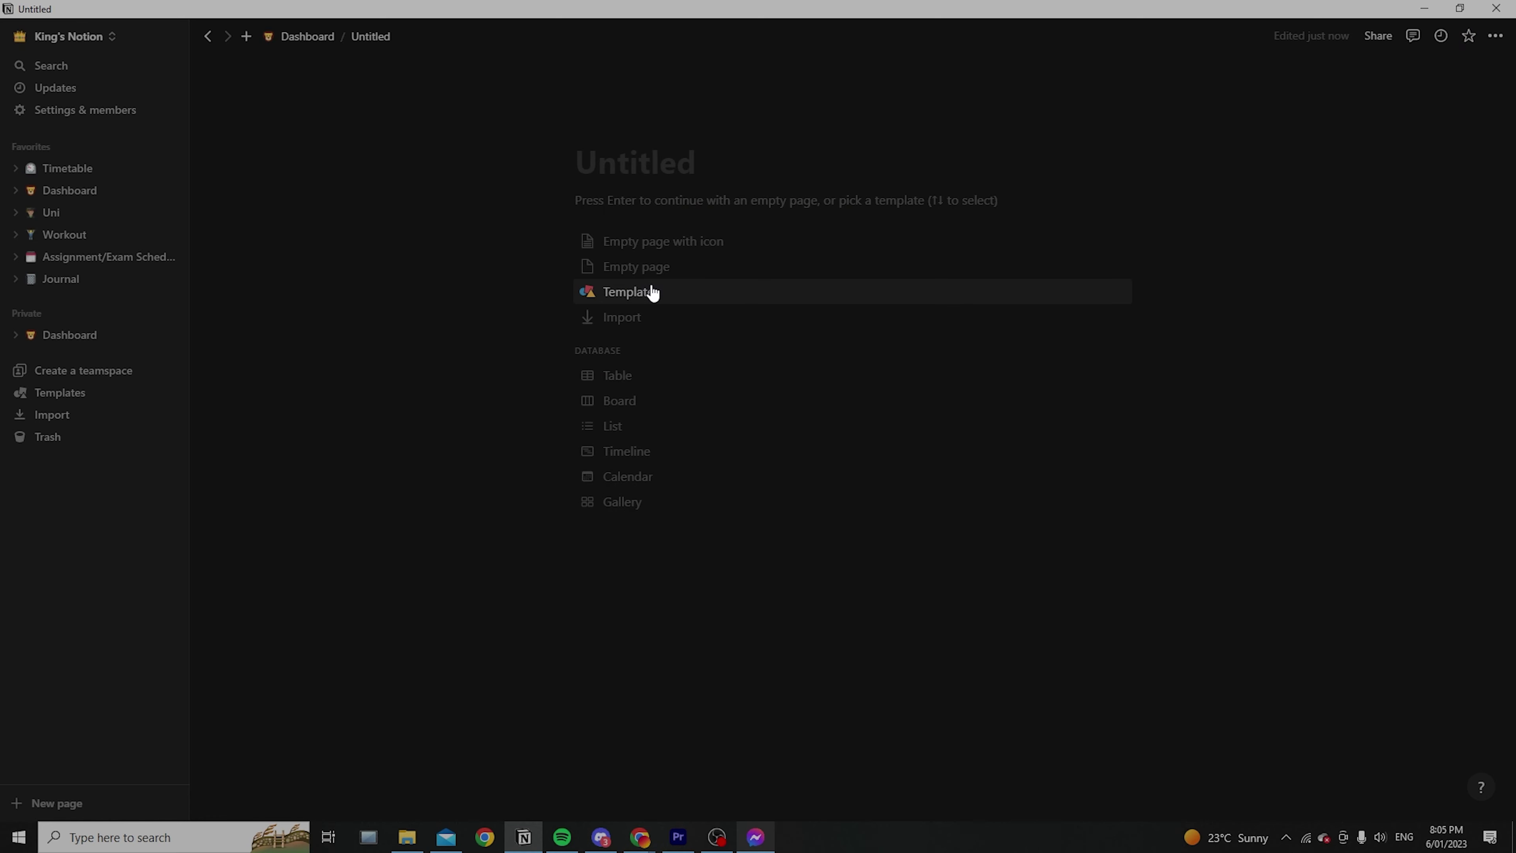
pyautogui.click(648, 291)
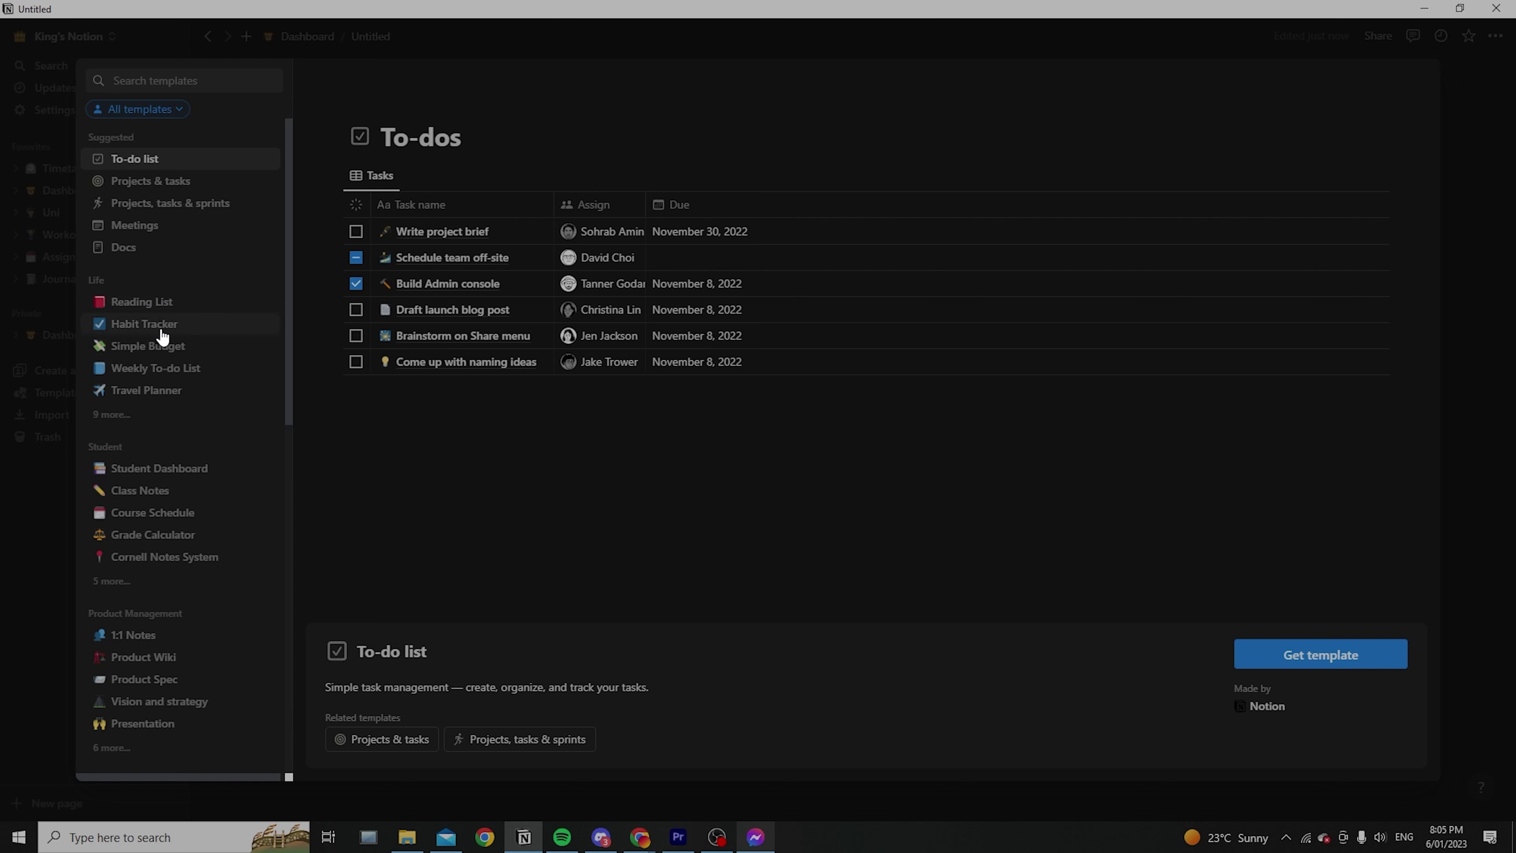
pyautogui.scroll(-3, 163, 335)
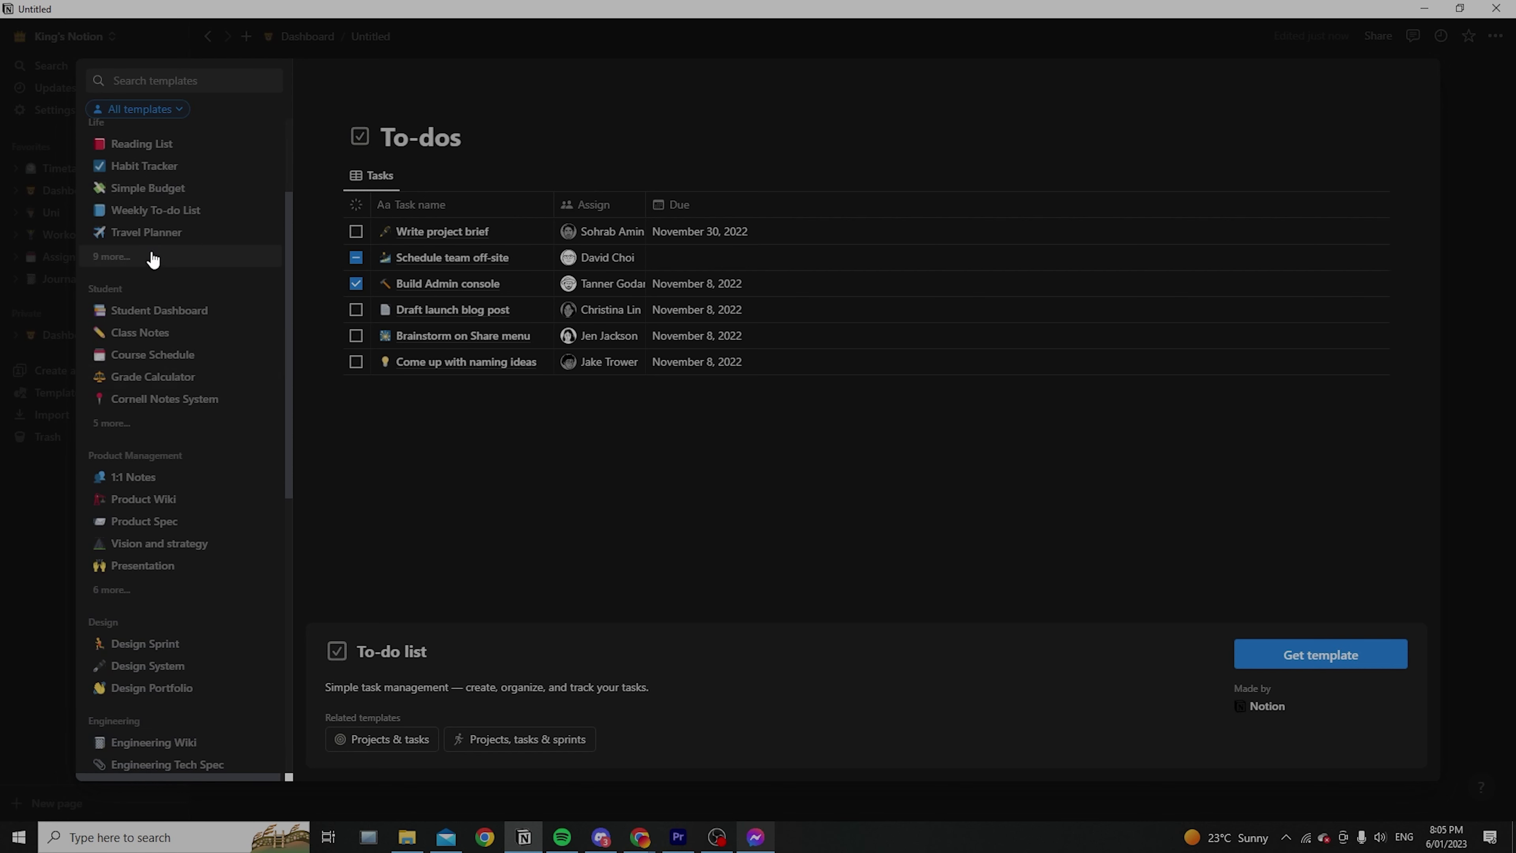
pyautogui.scroll(2, 148, 254)
pyautogui.scroll(-3, 125, 288)
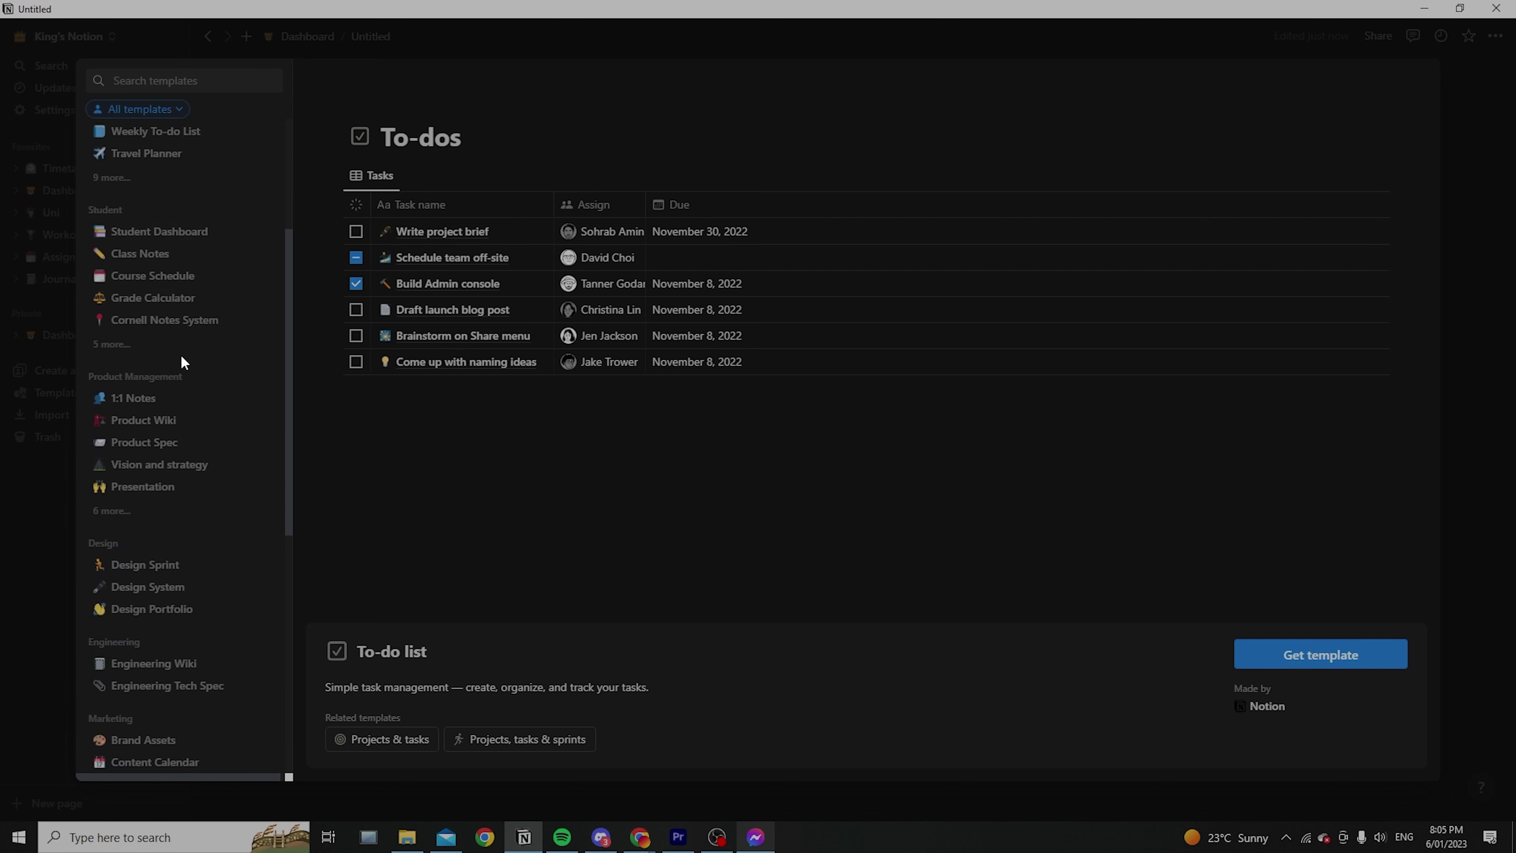
pyautogui.scroll(-7, 113, 388)
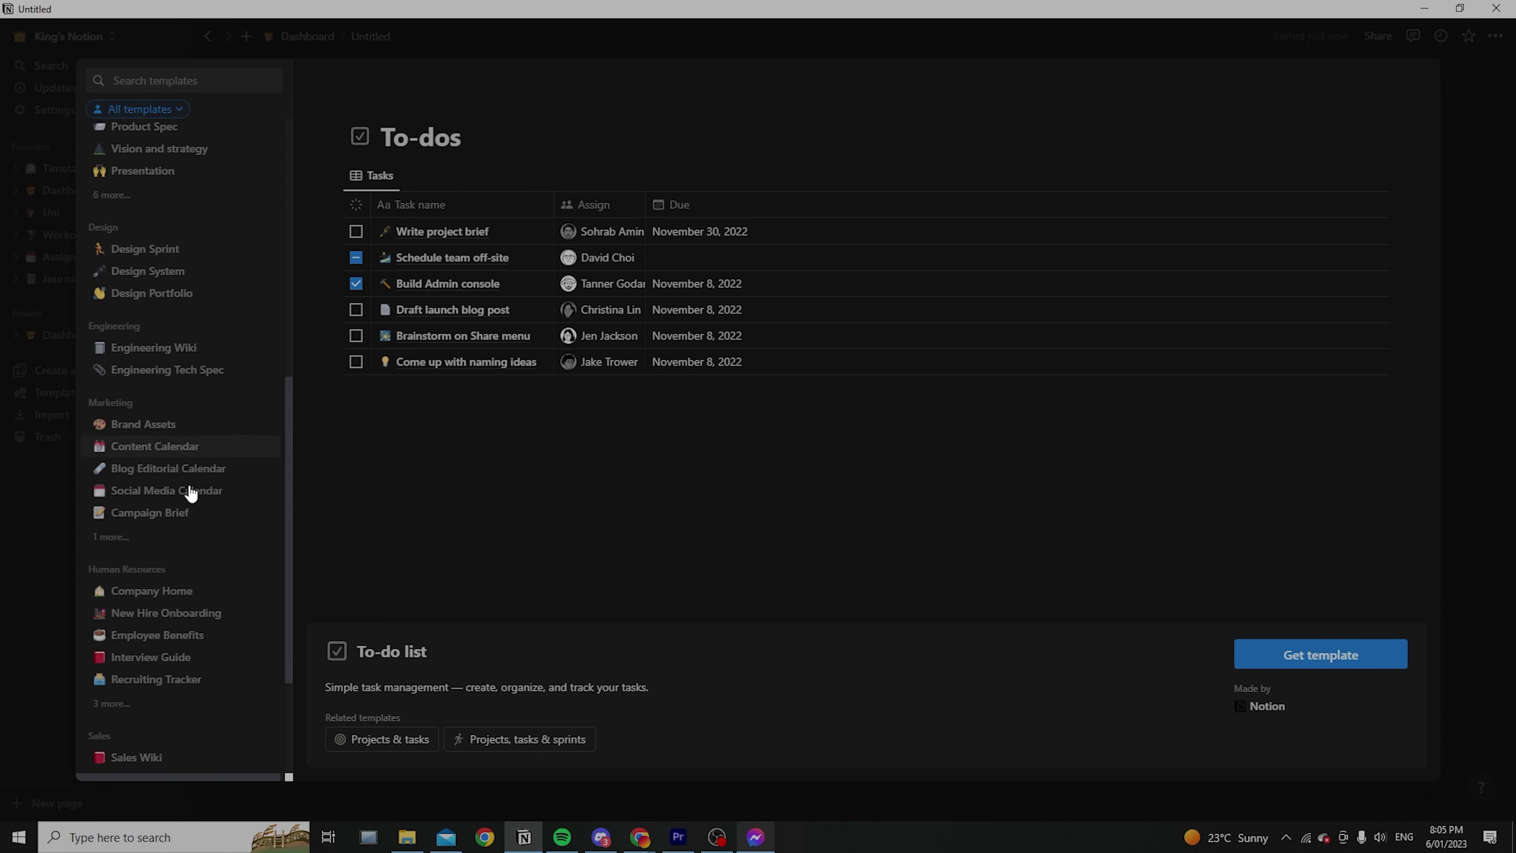
# Preview the Content Calendar, Blog Editorial Calendar and Social Media Calendar templates, then close the gallery
pyautogui.click(153, 461)
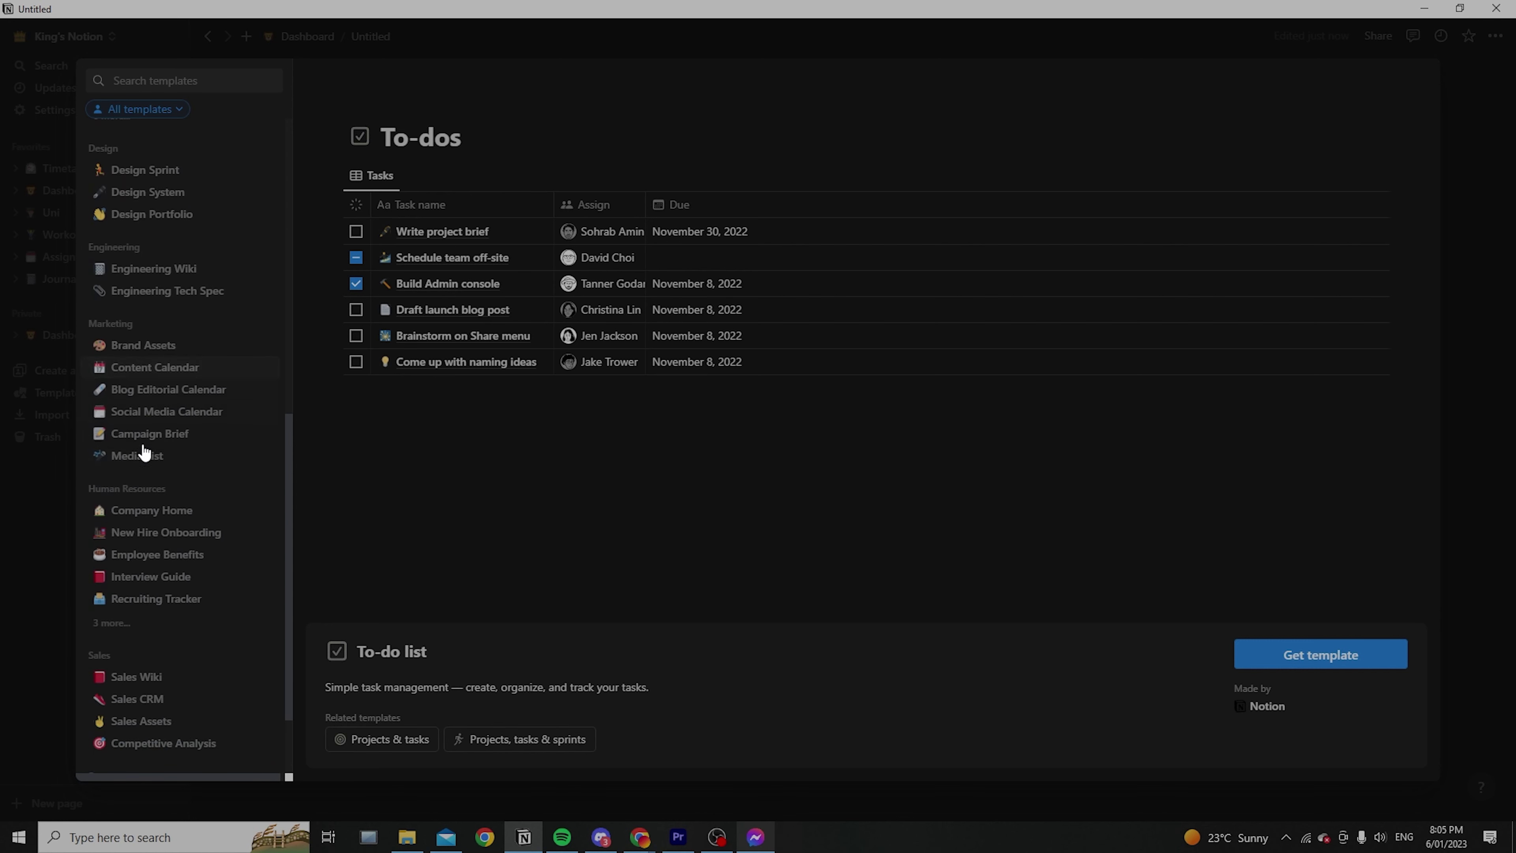
pyautogui.click(141, 627)
pyautogui.scroll(-2, 203, 295)
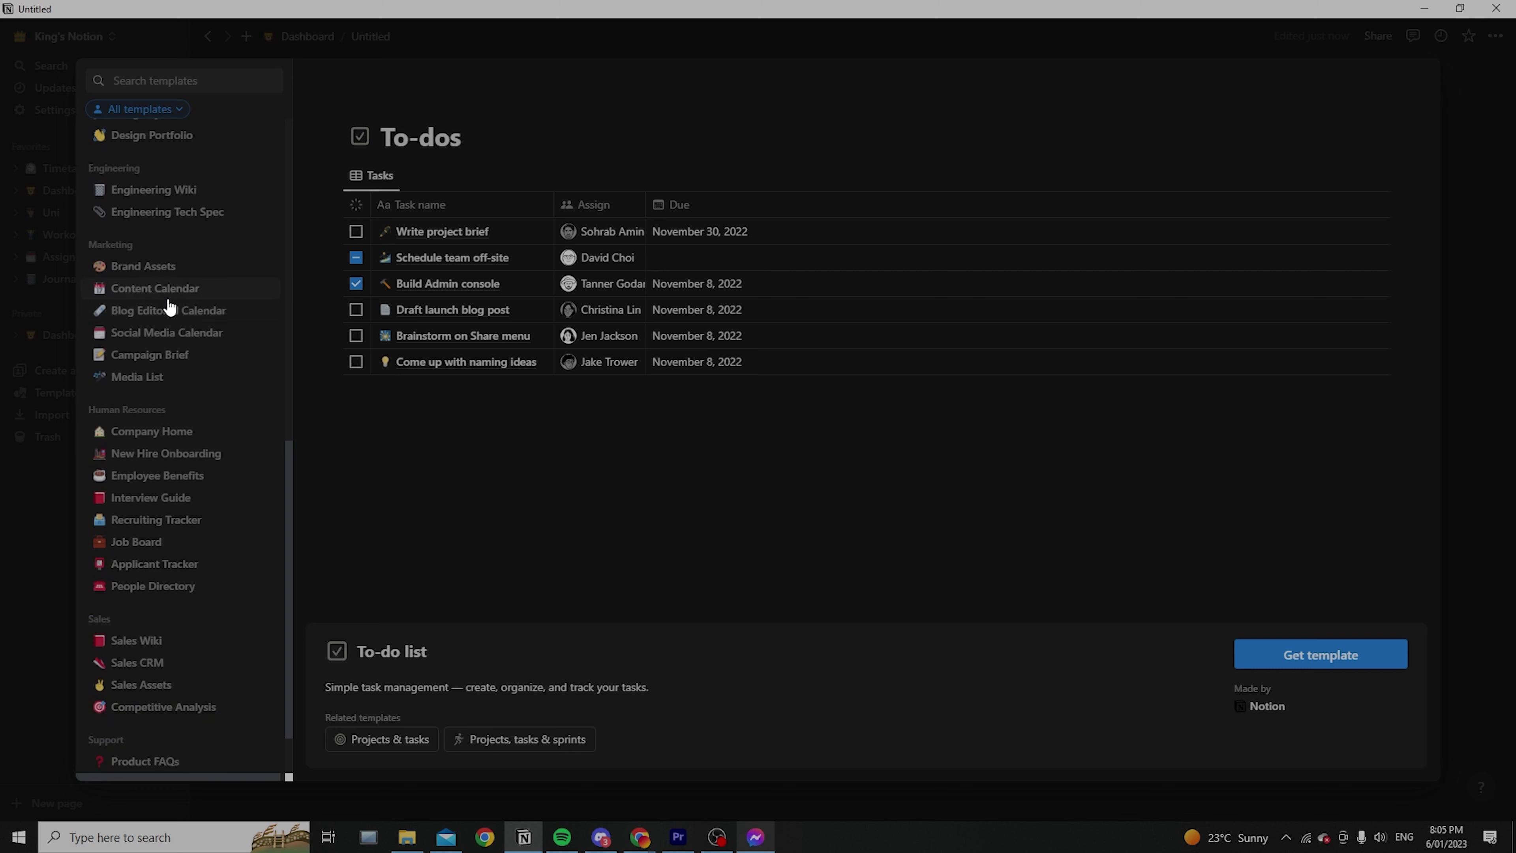
pyautogui.click(218, 294)
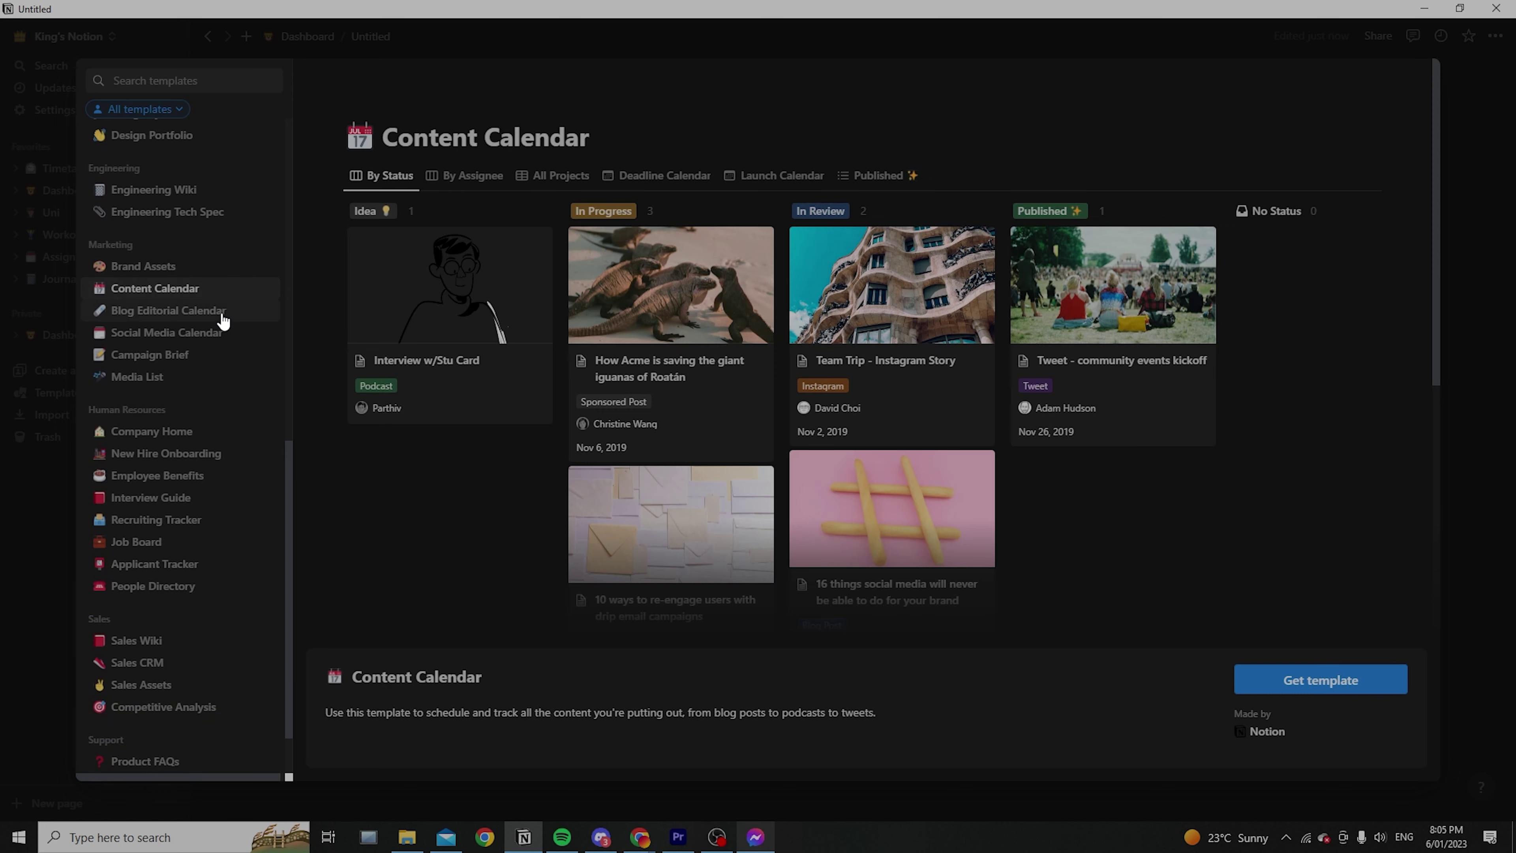
pyautogui.click(221, 318)
pyautogui.click(211, 335)
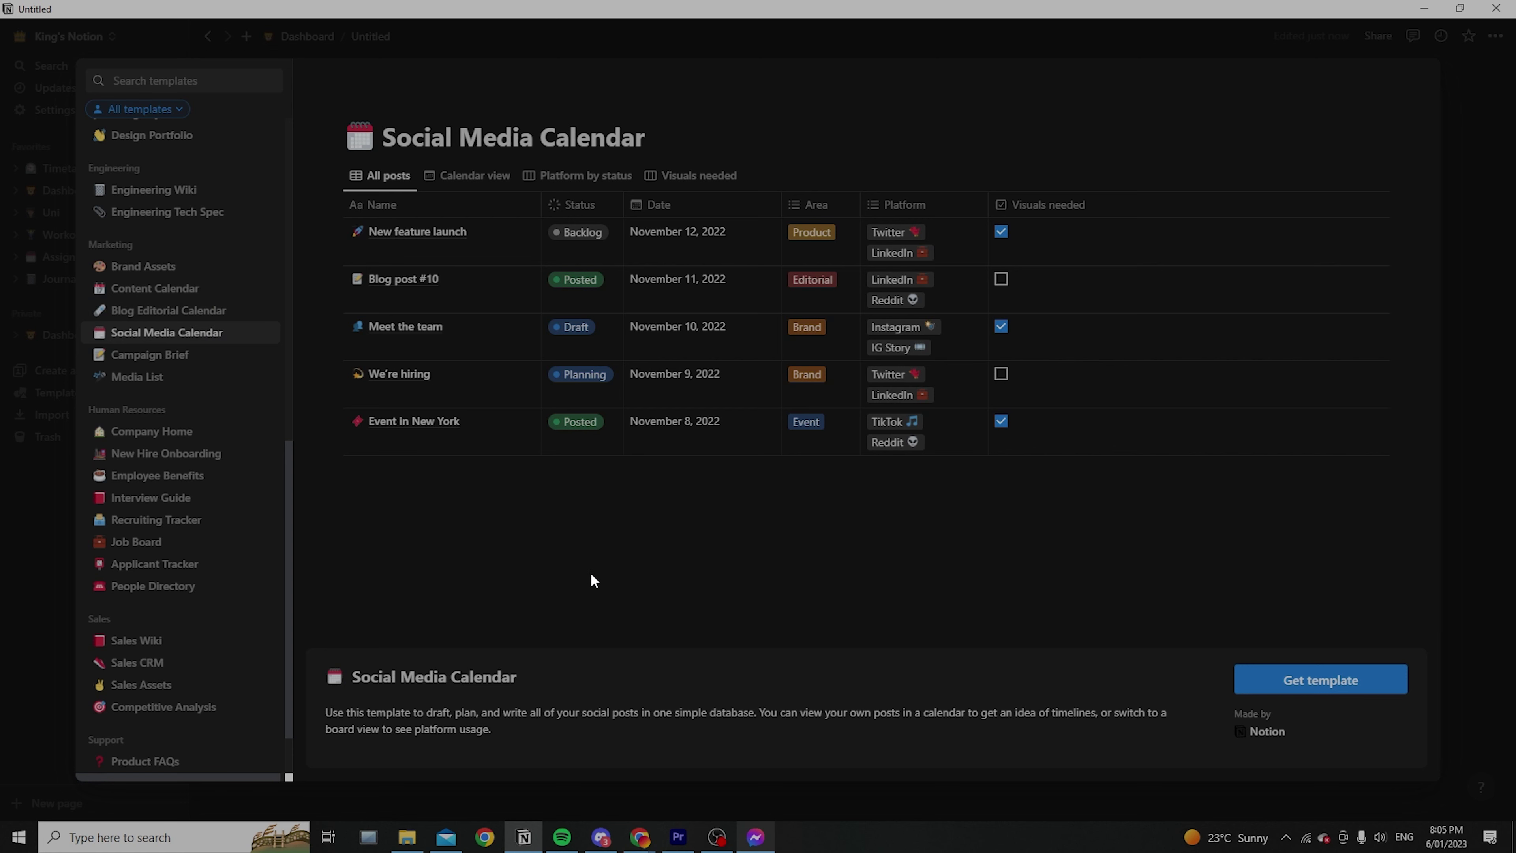
pyautogui.scroll(15, 193, 535)
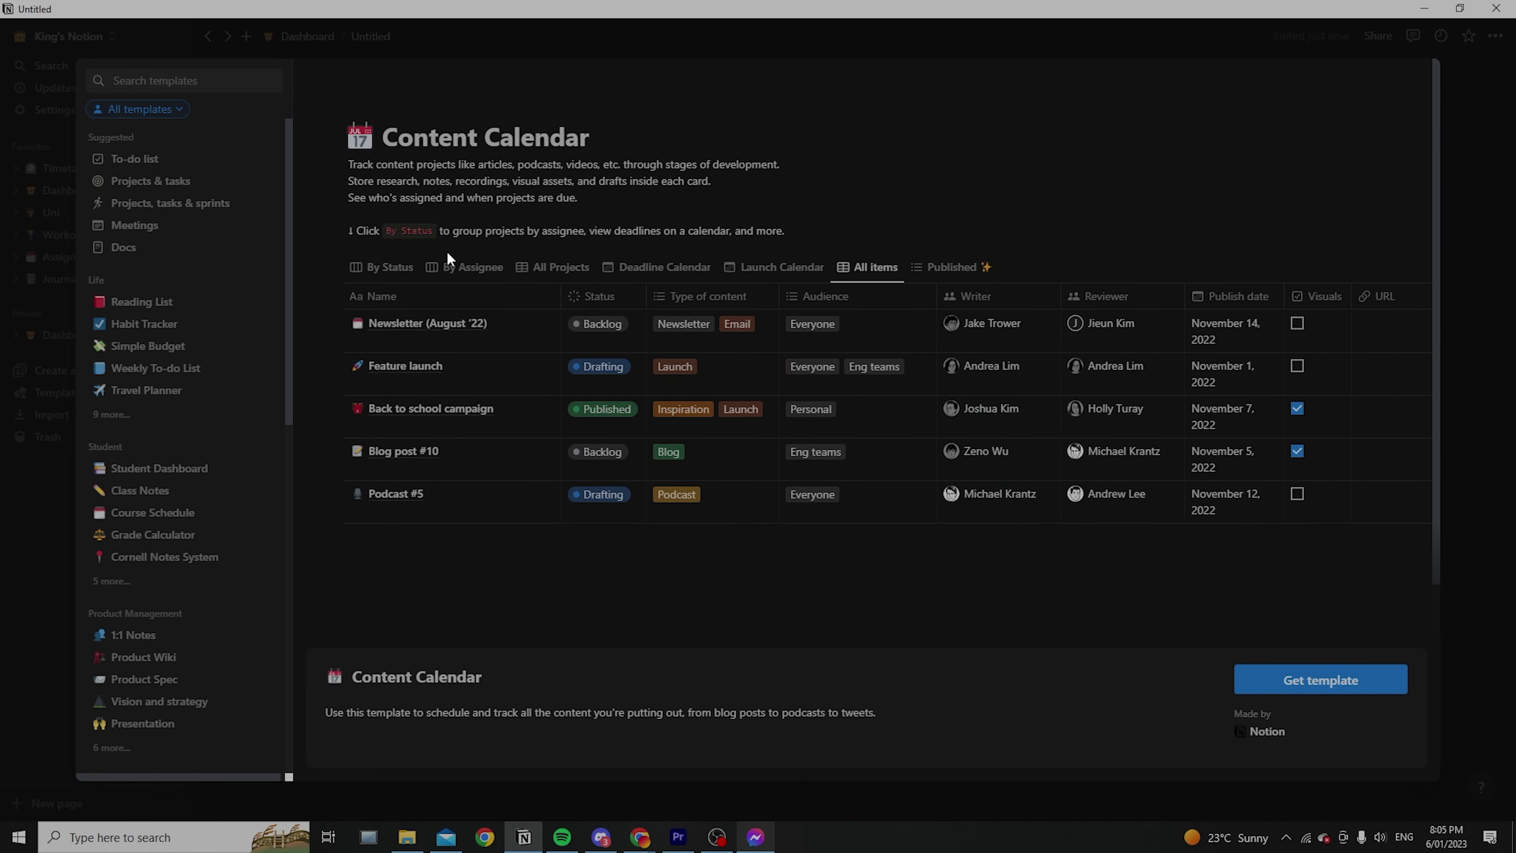
pyautogui.press('Escape')
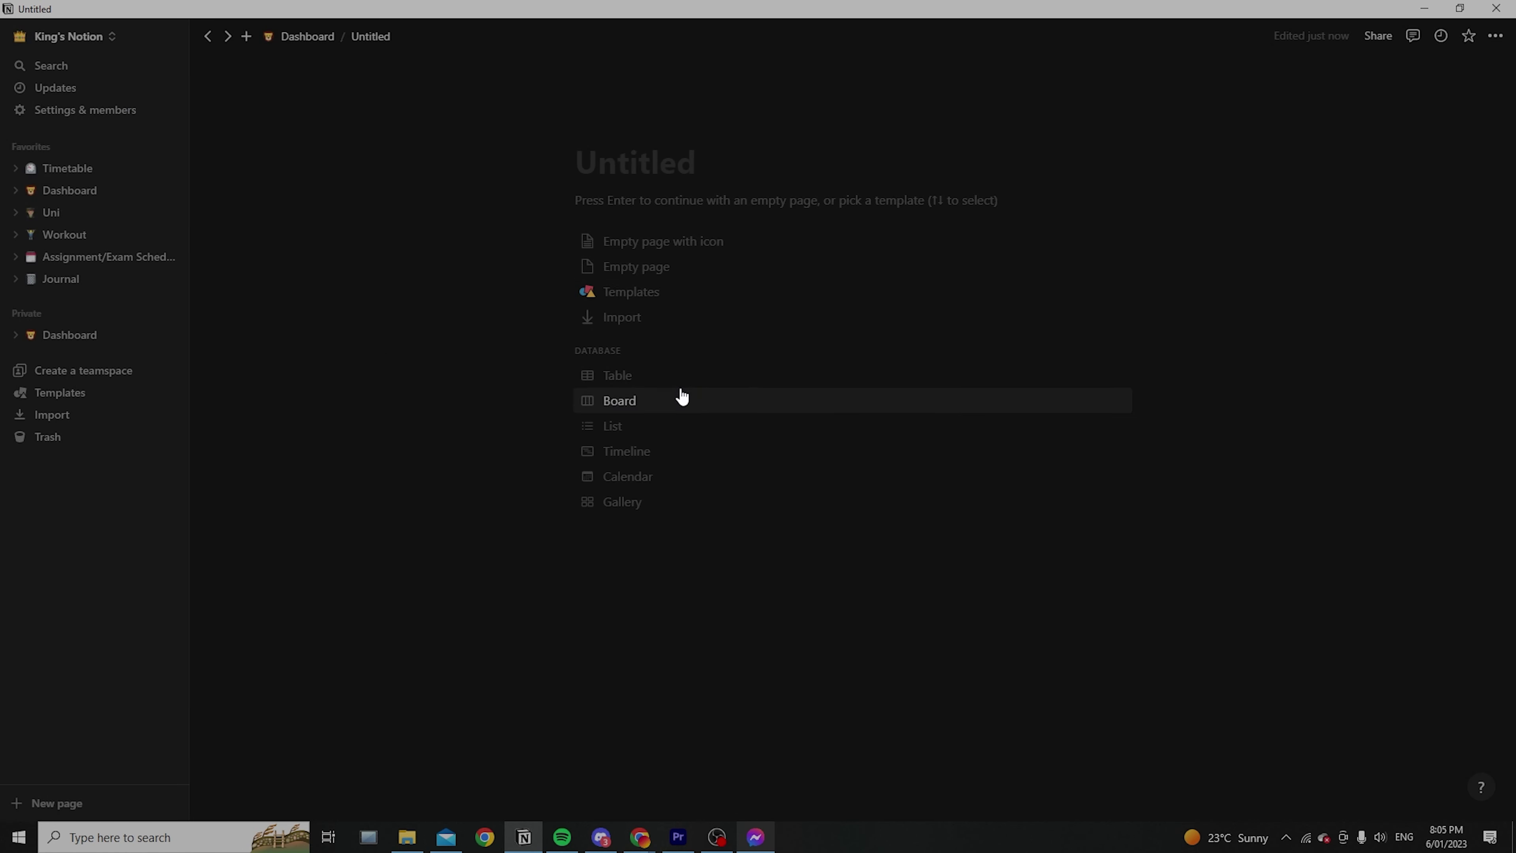
# Bring Chrome's New Tab page to the front, ready for a web search
pyautogui.moveTo(640, 836)
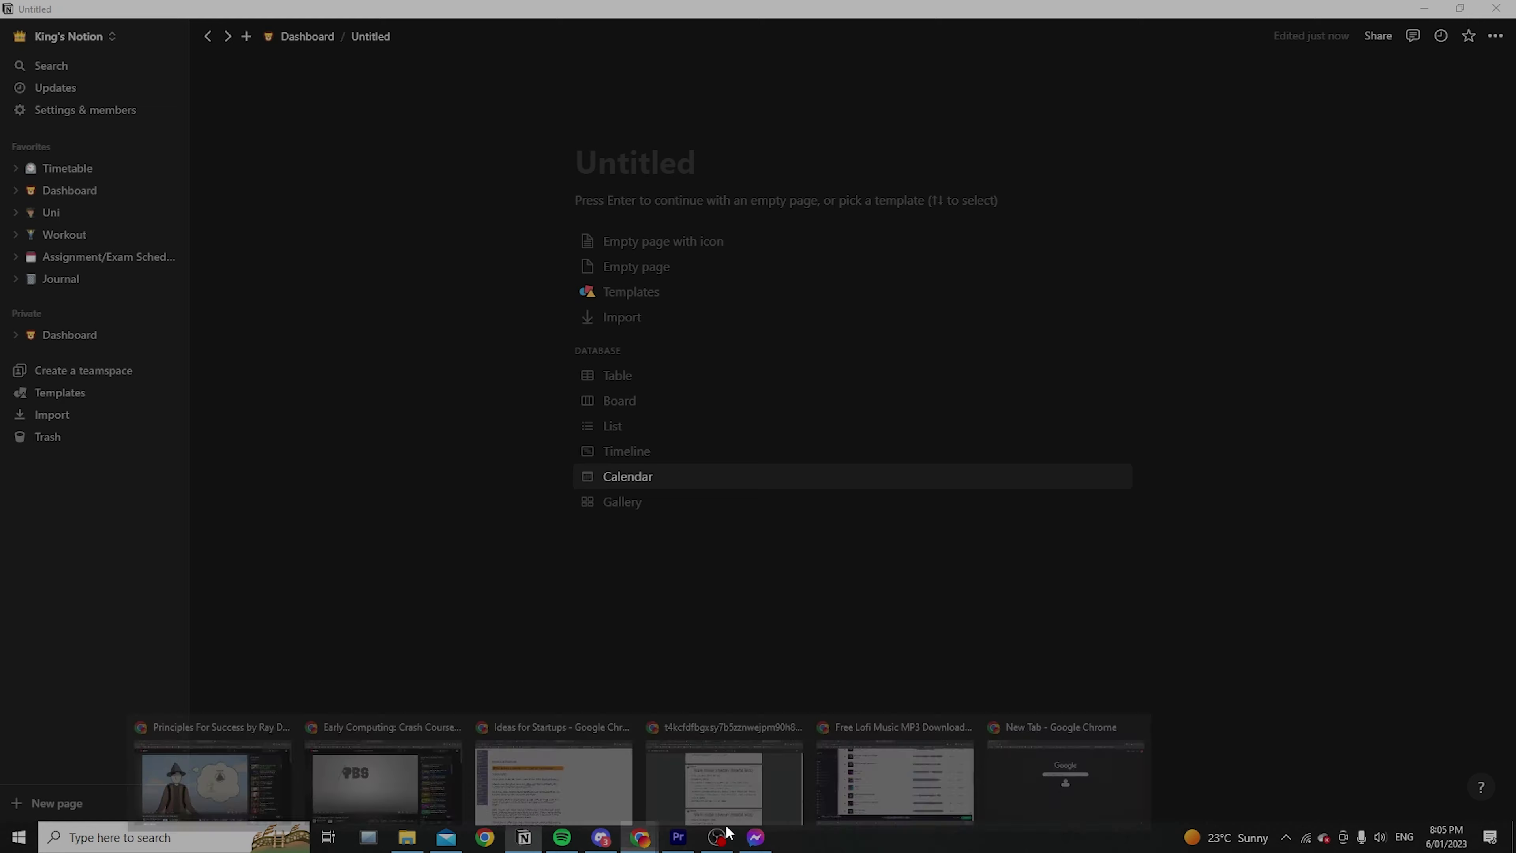
pyautogui.click(1058, 783)
pyautogui.hotkey('ctrl', 'l')
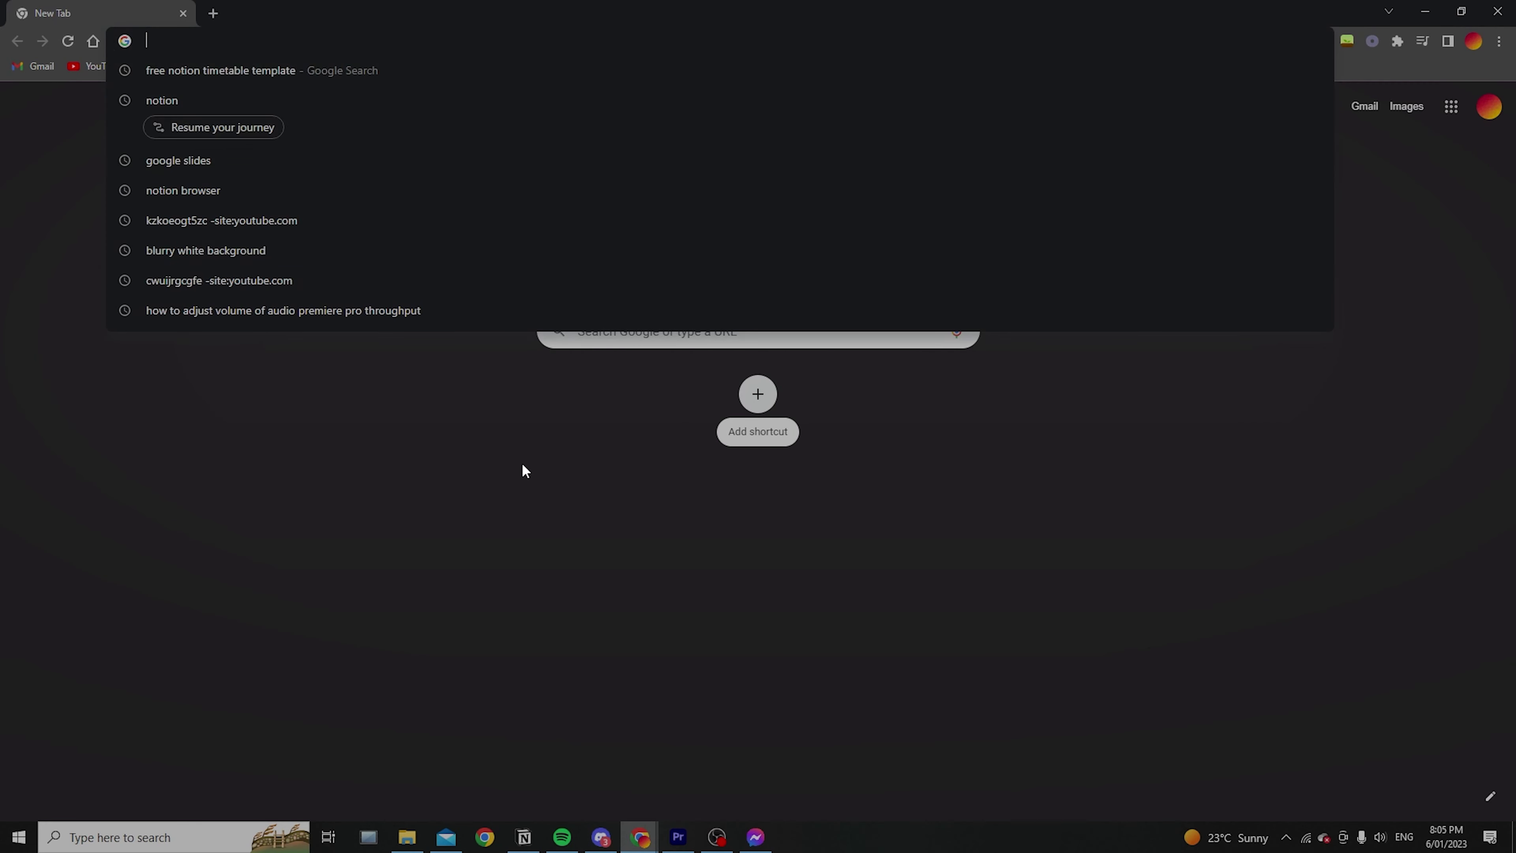
# Search 'free notion timetable template' and open Gridfiti's Simple School Dashboard template link
pyautogui.write('free notion')
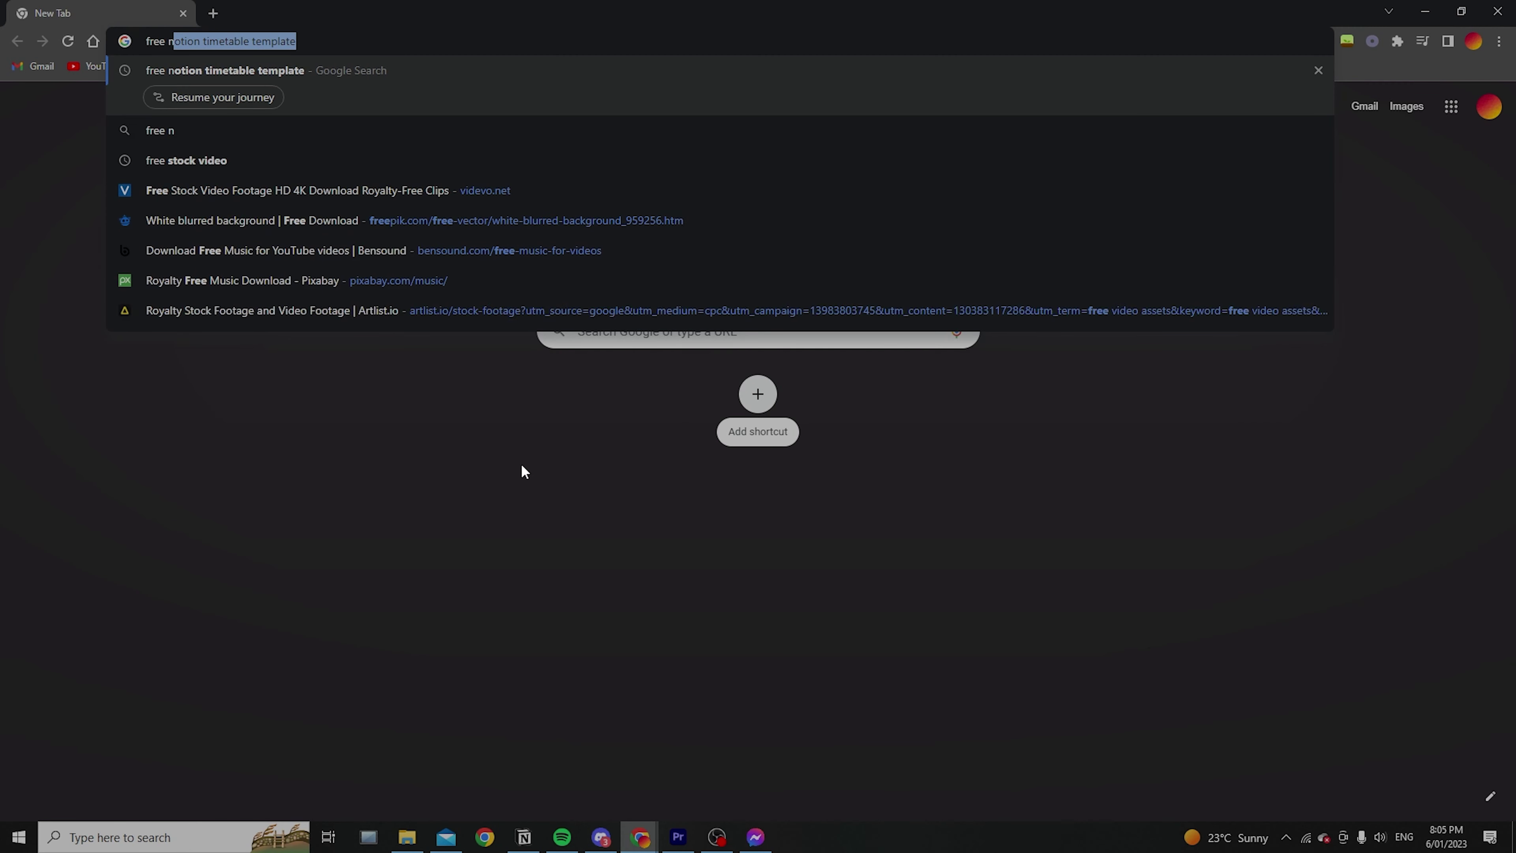
pyautogui.write(' timetable template')
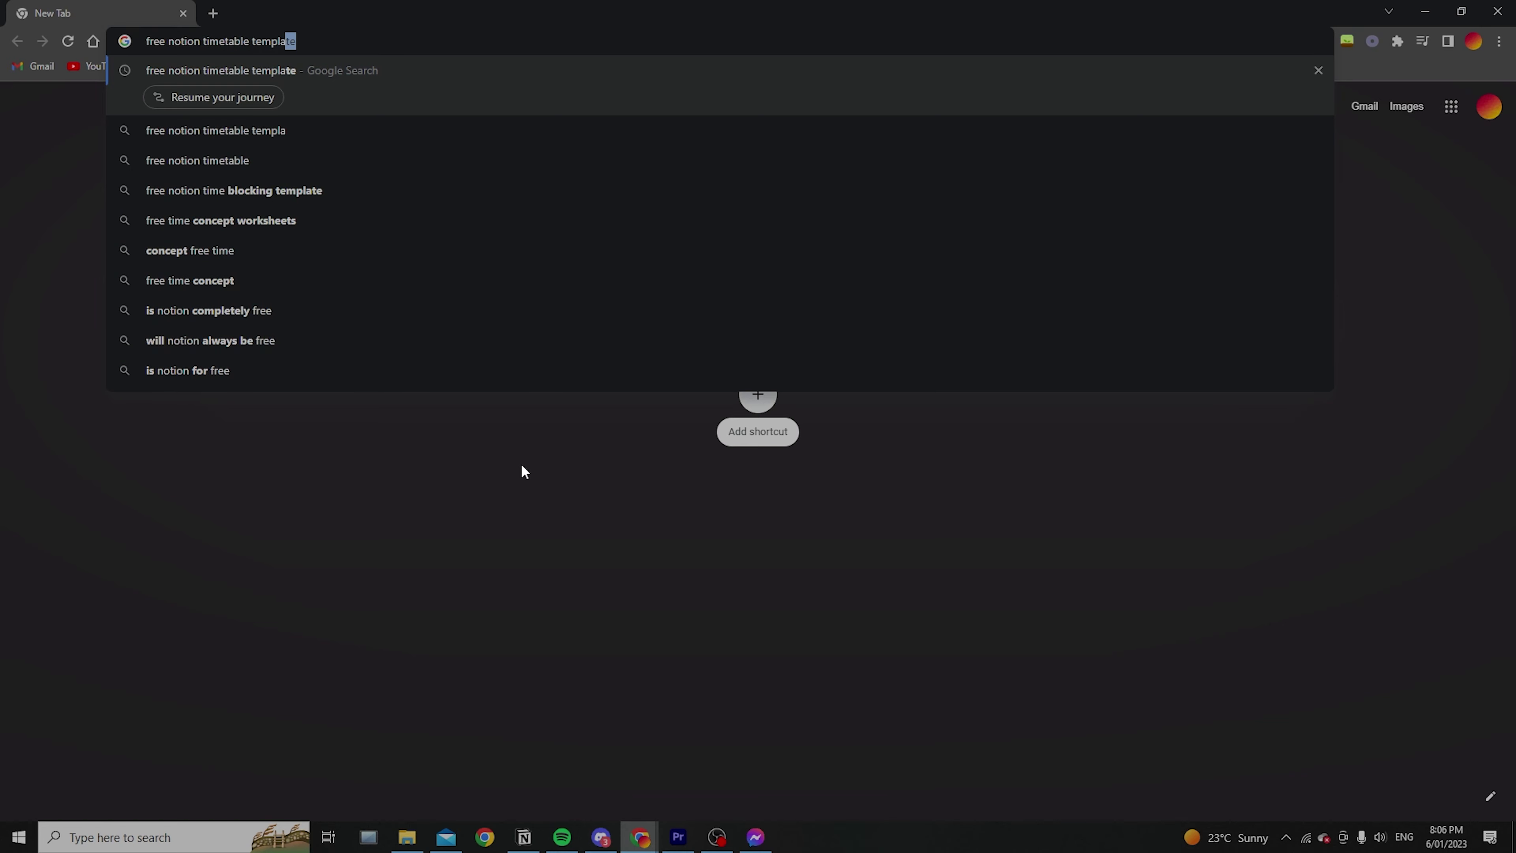
pyautogui.press('Return')
pyautogui.scroll(-1, 394, 293)
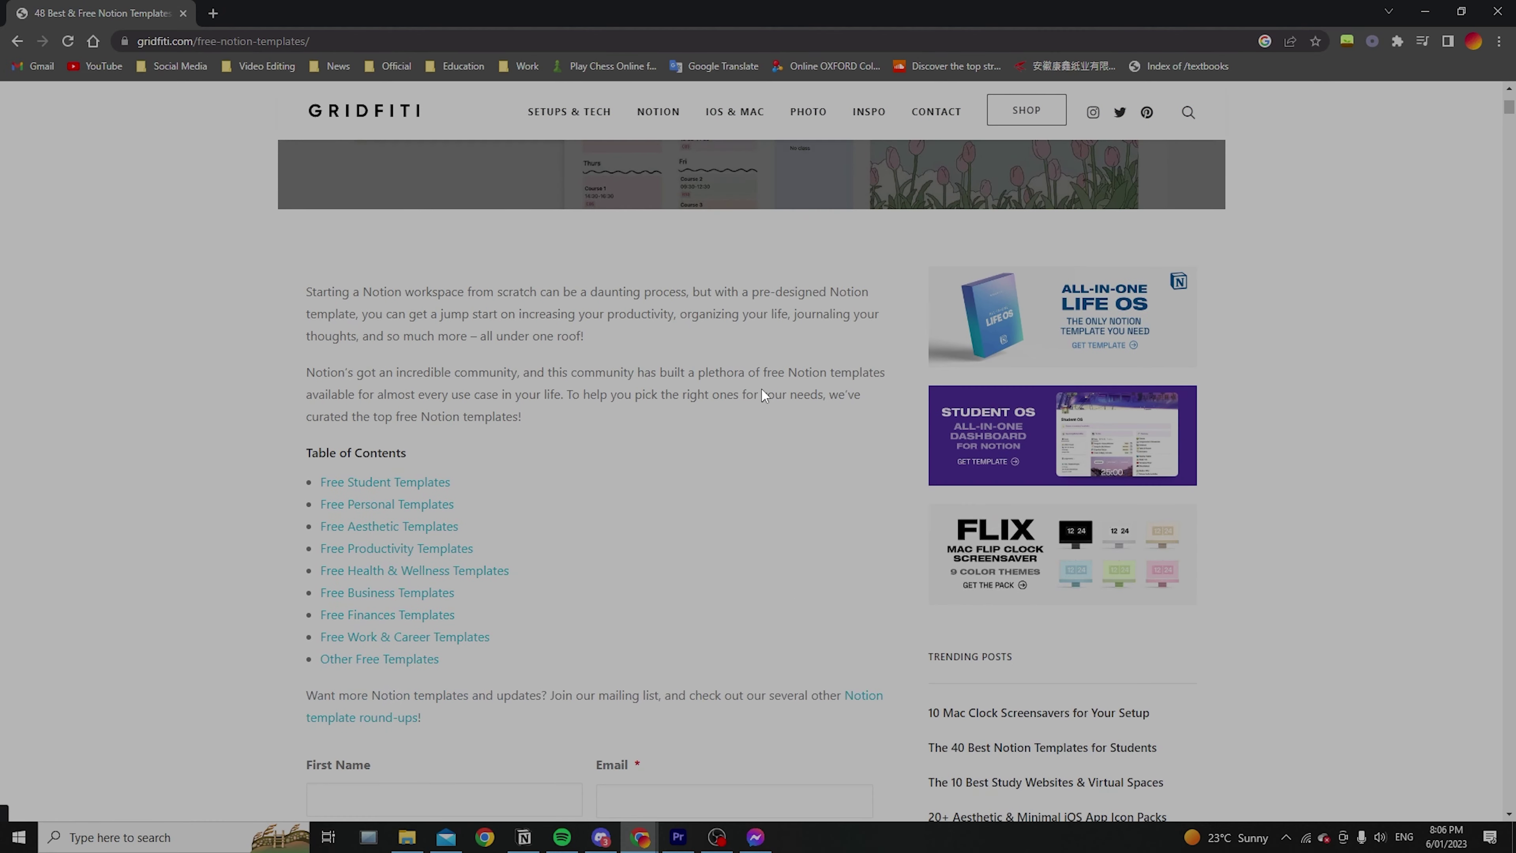
pyautogui.click(378, 481)
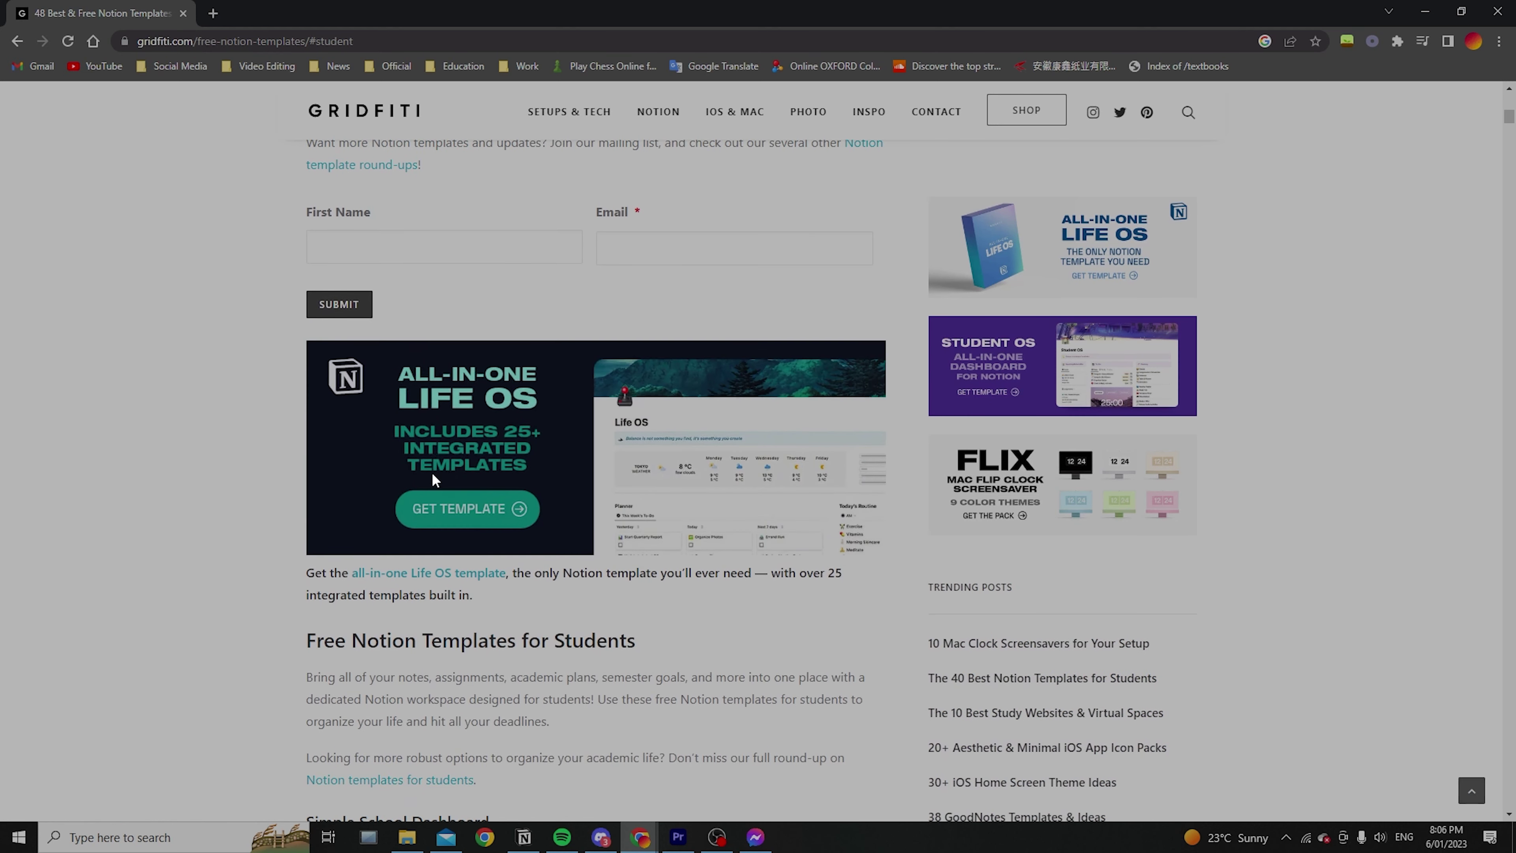
pyautogui.scroll(-9, 288, 448)
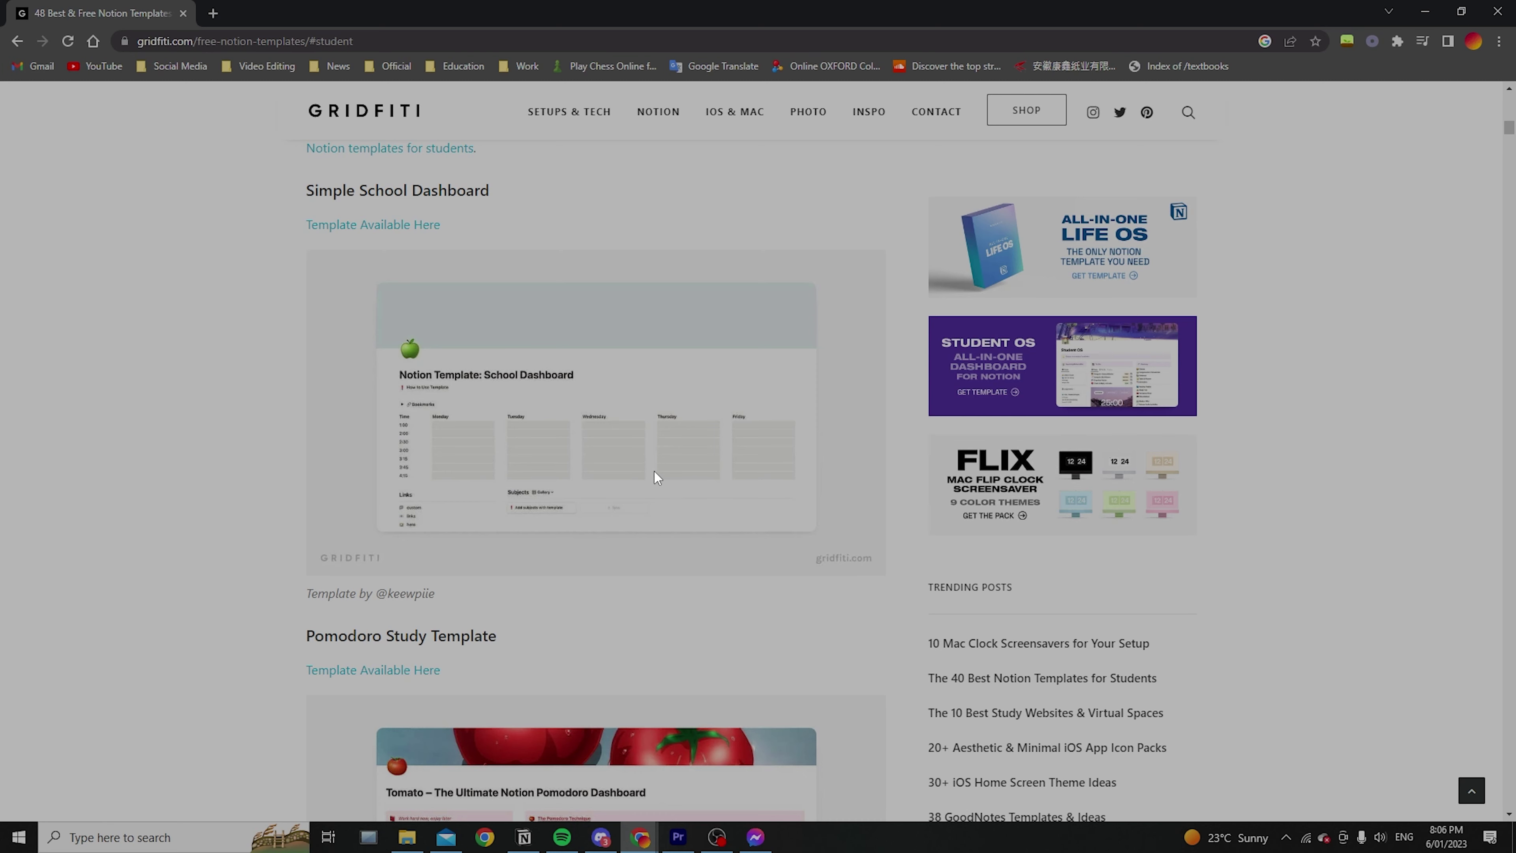
pyautogui.scroll(-1, 597, 495)
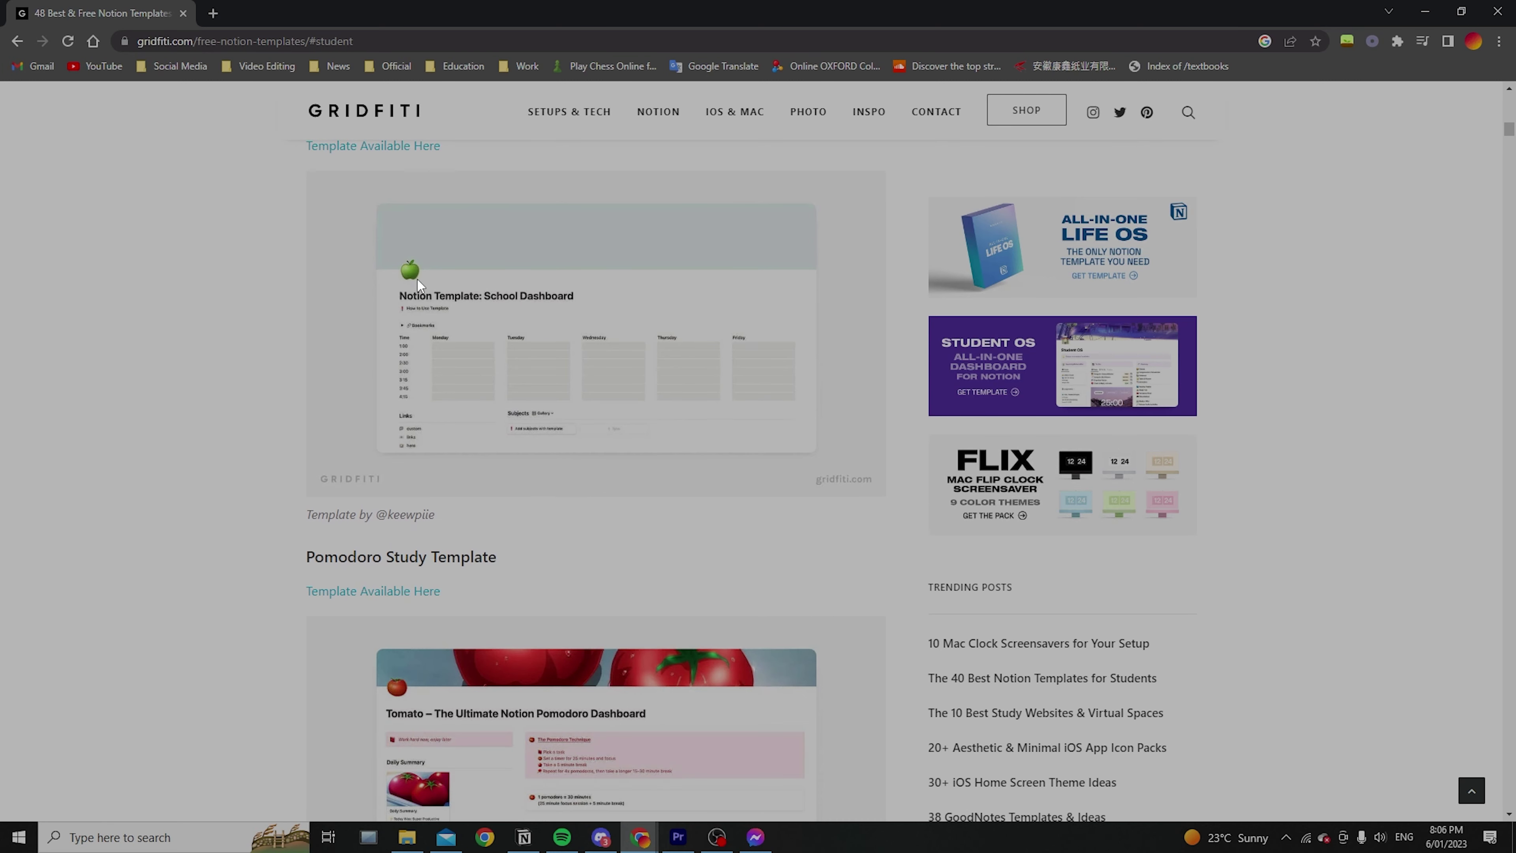
pyautogui.scroll(1, 417, 279)
pyautogui.click(411, 226)
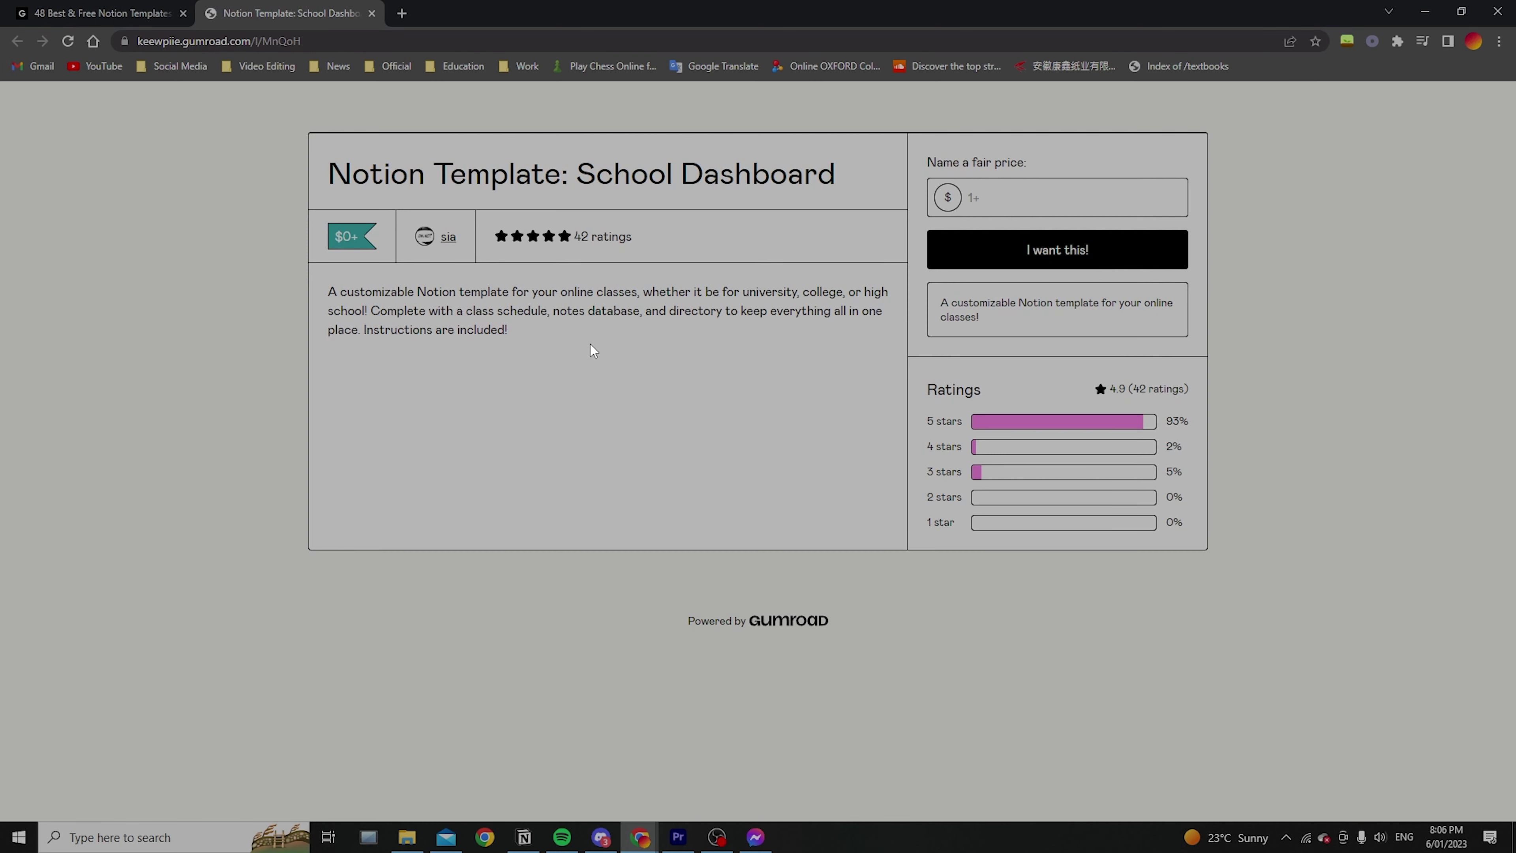
# Claim the School Dashboard template on Gumroad for $0, entering your e-mail address at checkout
pyautogui.scroll(-4, 1015, 442)
pyautogui.click(1014, 460)
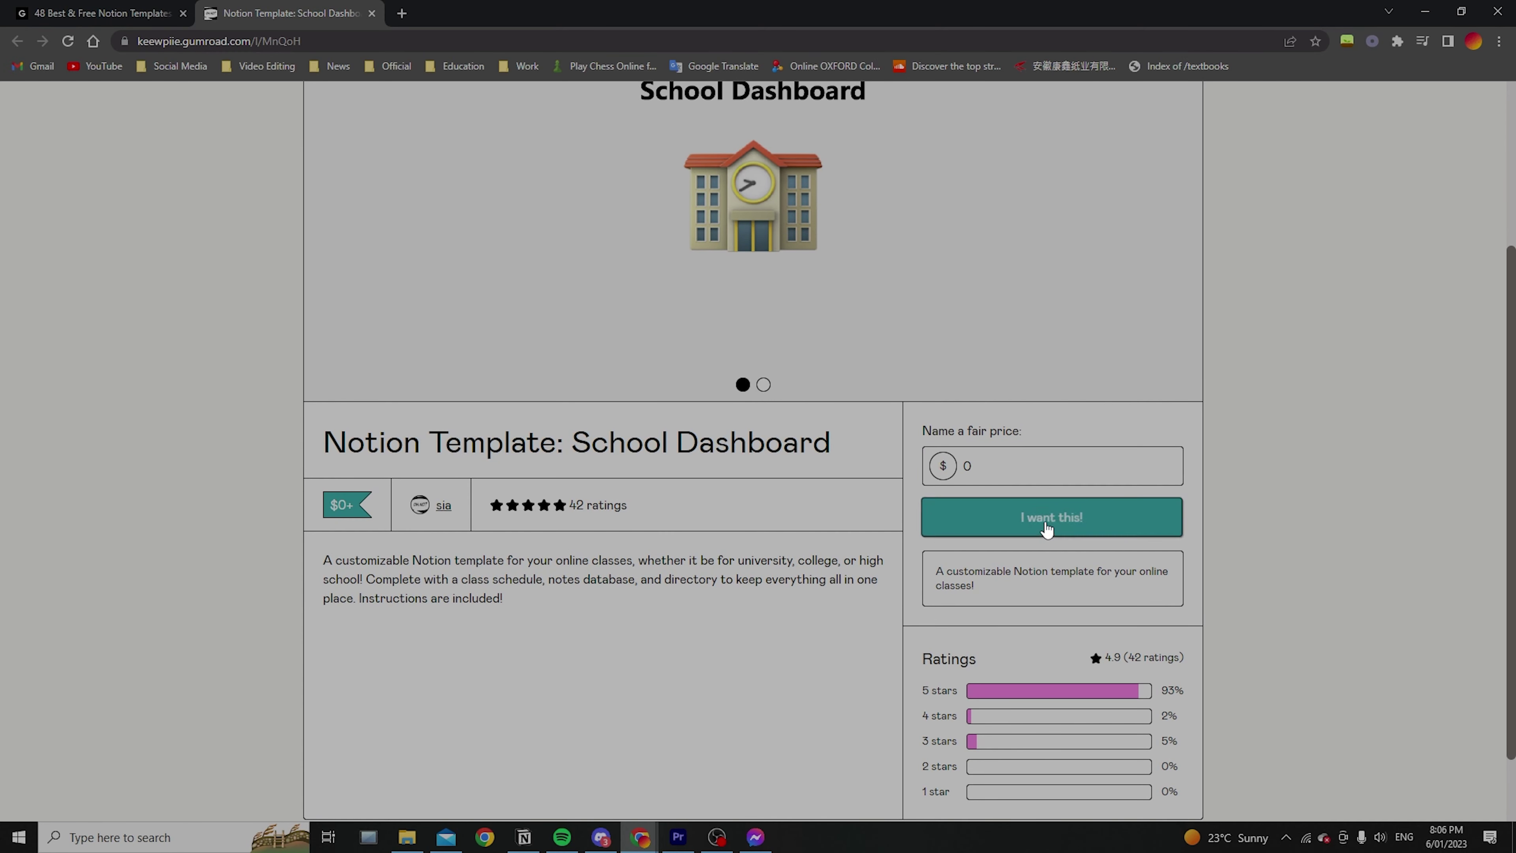
pyautogui.click(1005, 515)
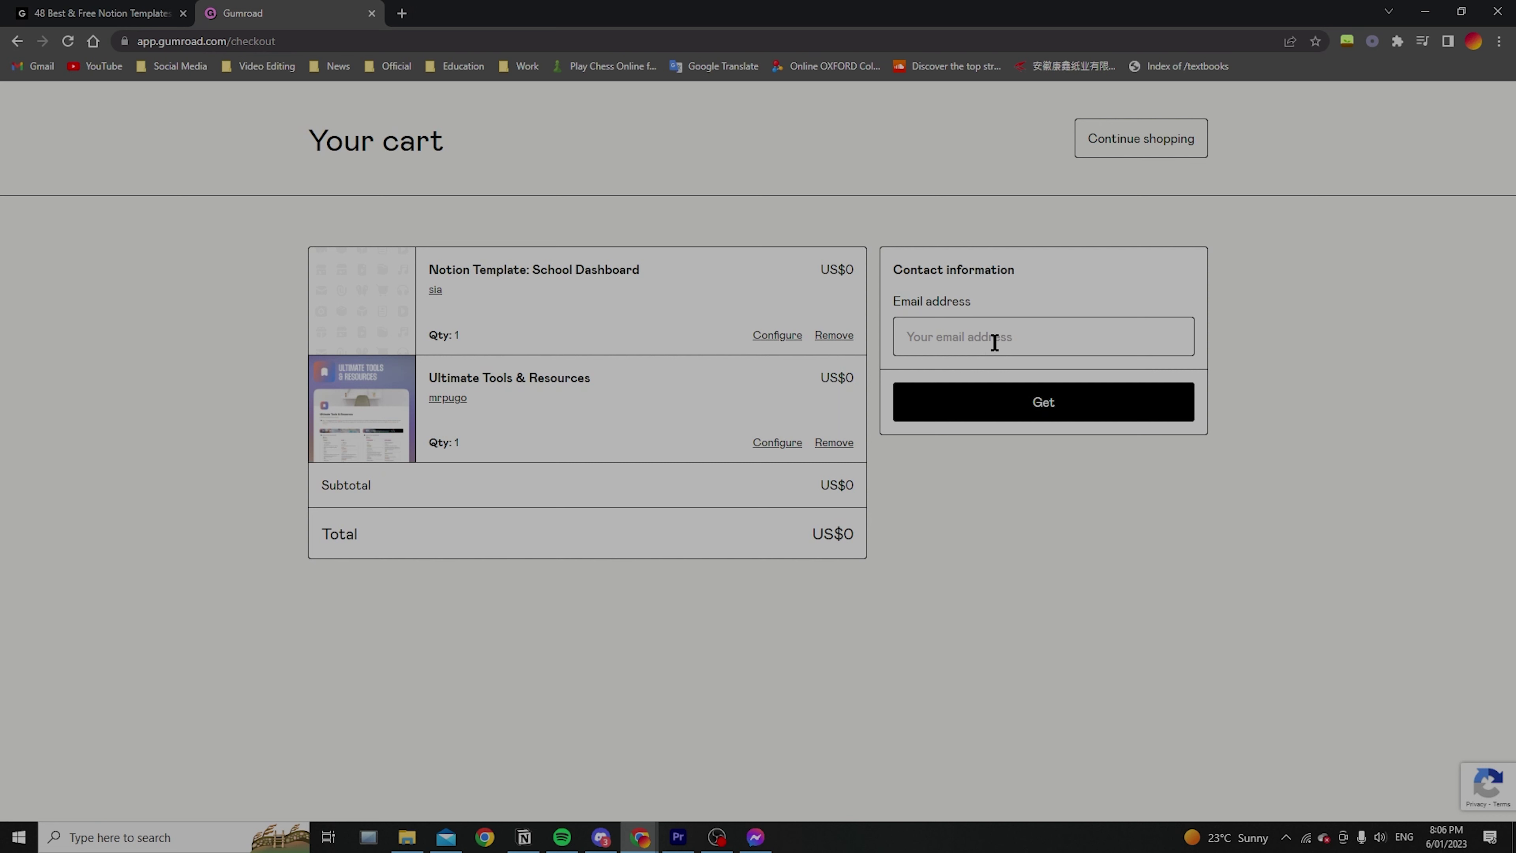
pyautogui.click(1031, 348)
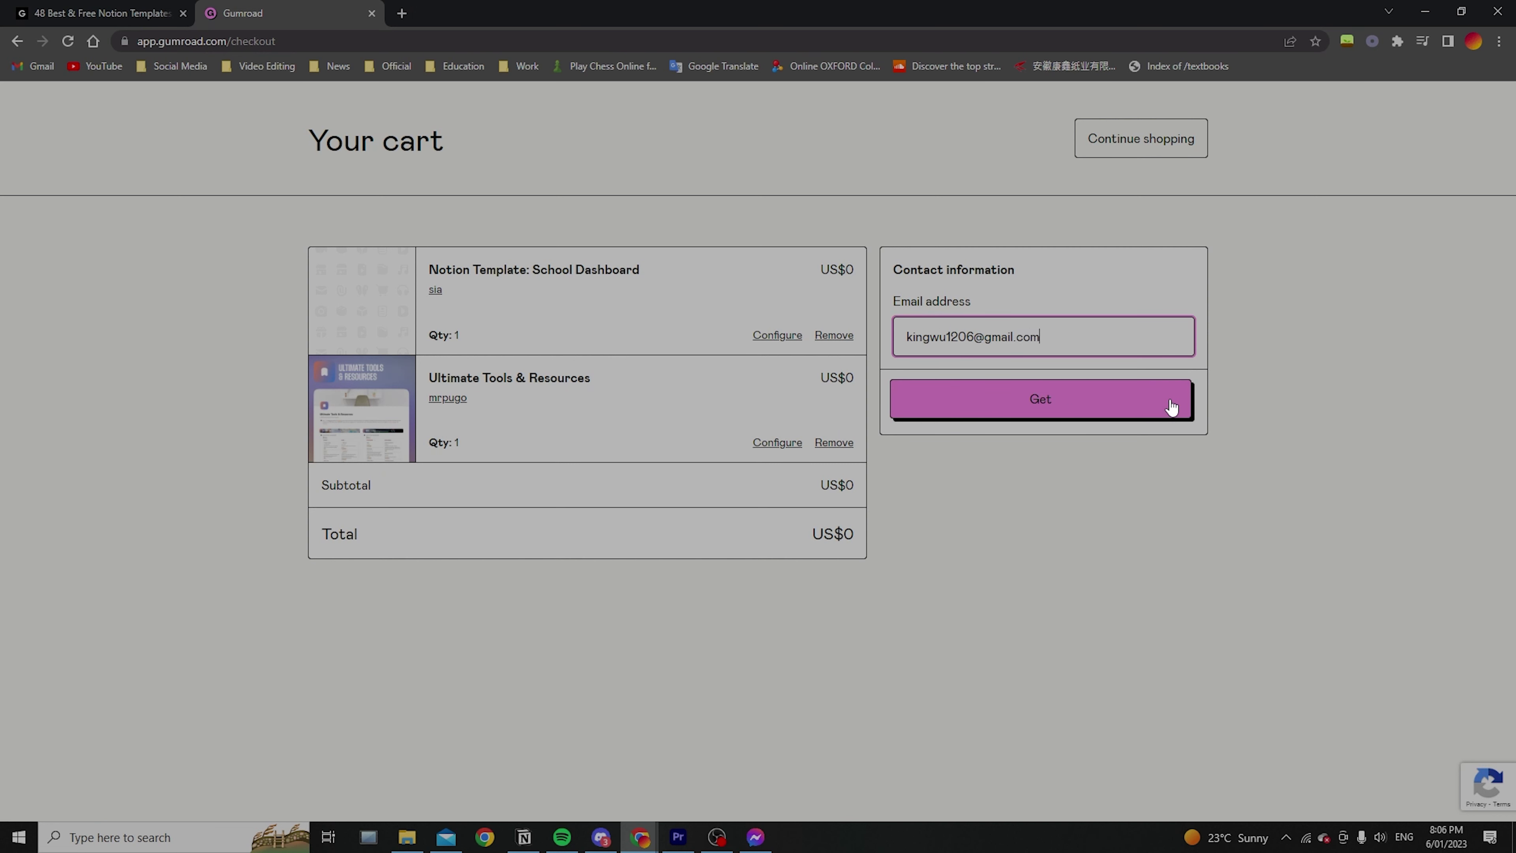
pyautogui.click(1172, 407)
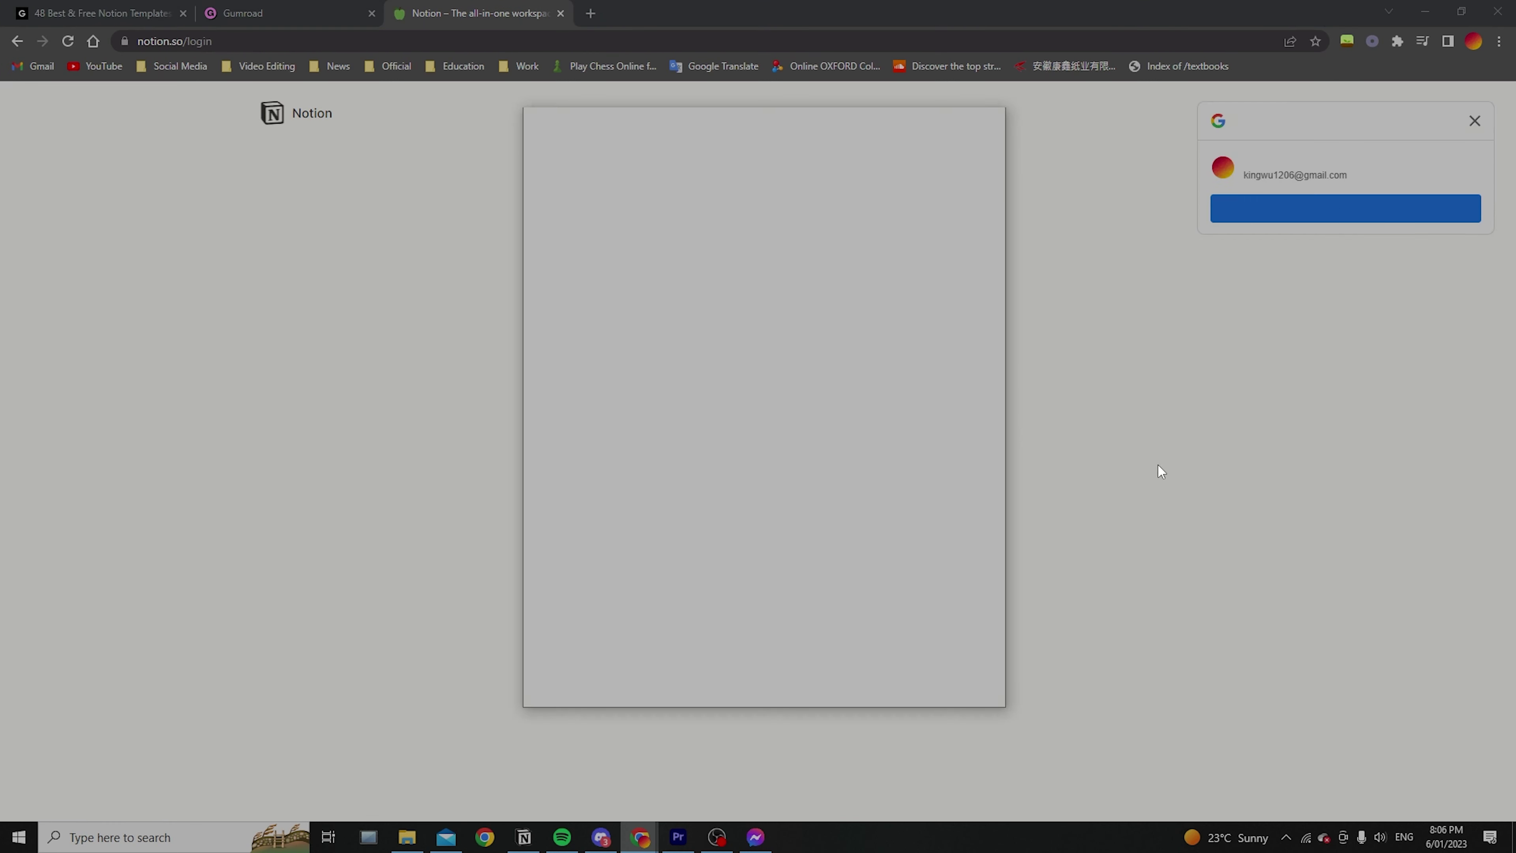
# Sign in to Notion with Google and open the School Dashboard template in the desktop app
pyautogui.click(1337, 209)
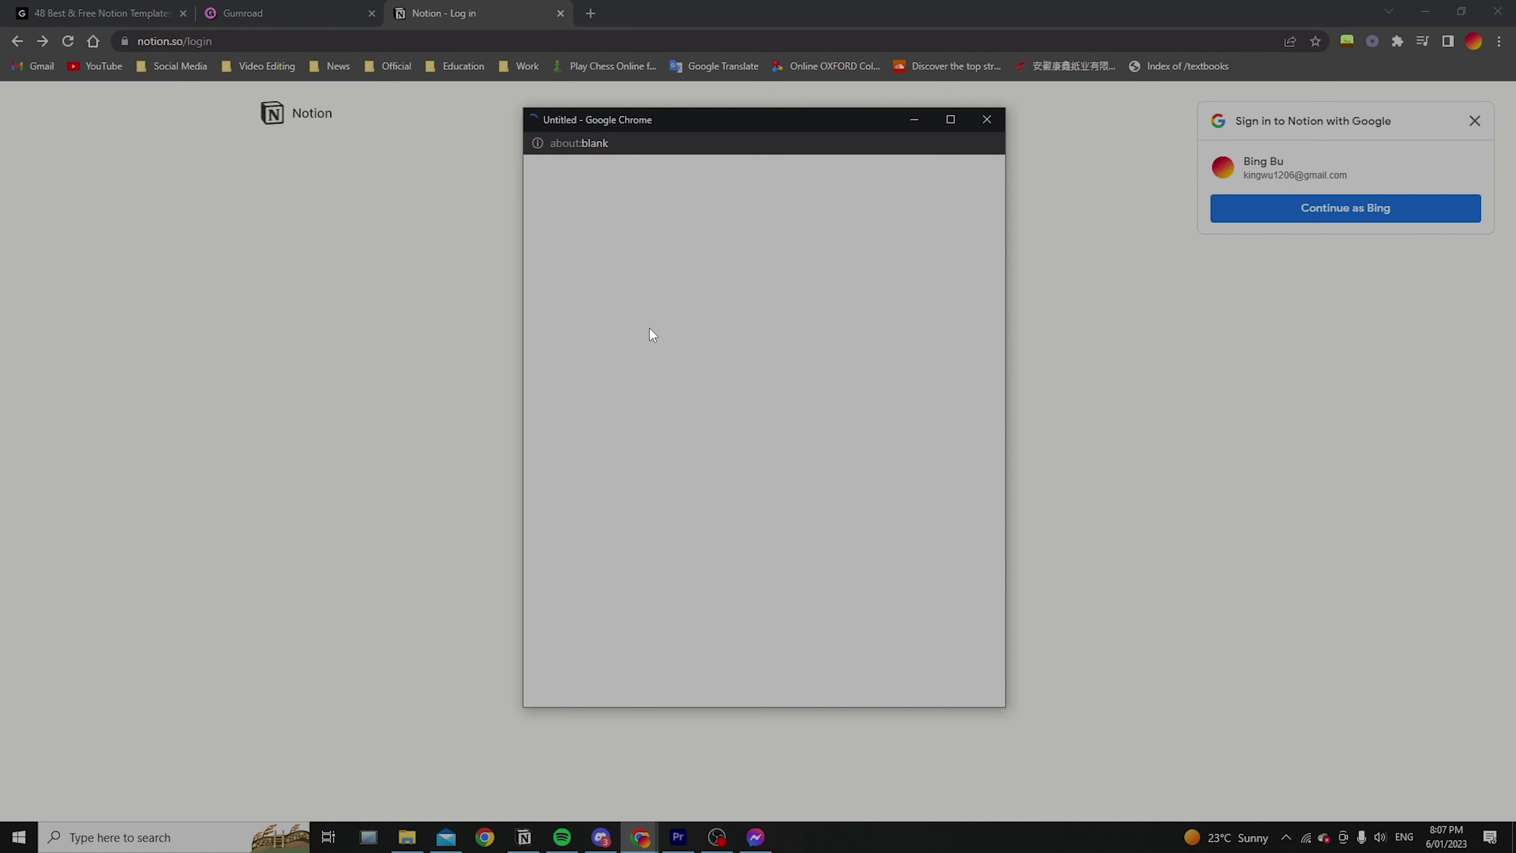
pyautogui.click(722, 421)
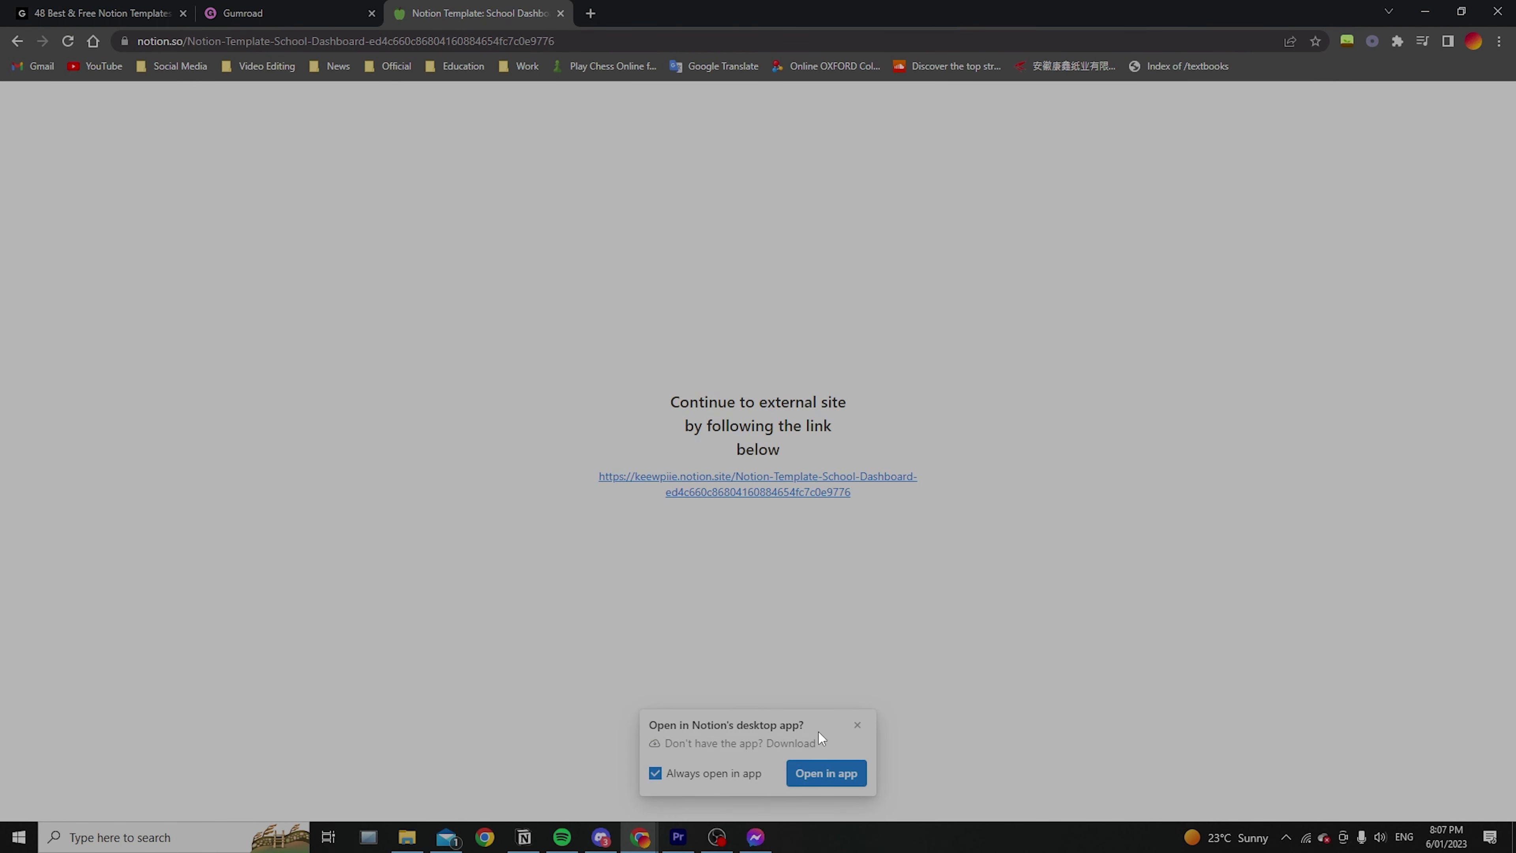
pyautogui.click(826, 774)
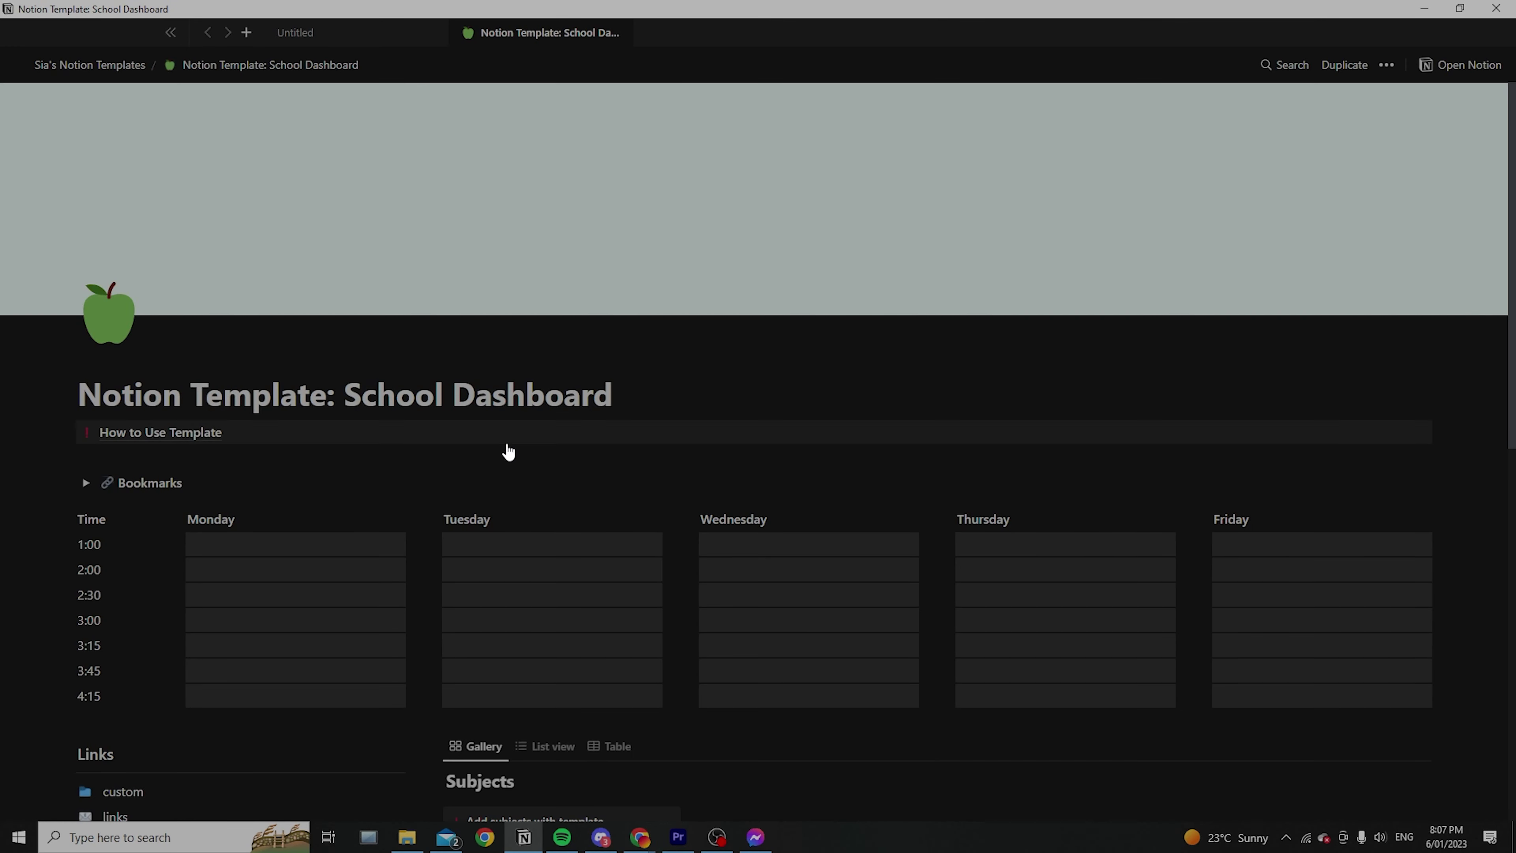
pyautogui.hotkey('alt', 'Tab')
# Duplicate the School Dashboard template into King's Notion workspace and look over the new page
pyautogui.click(524, 837)
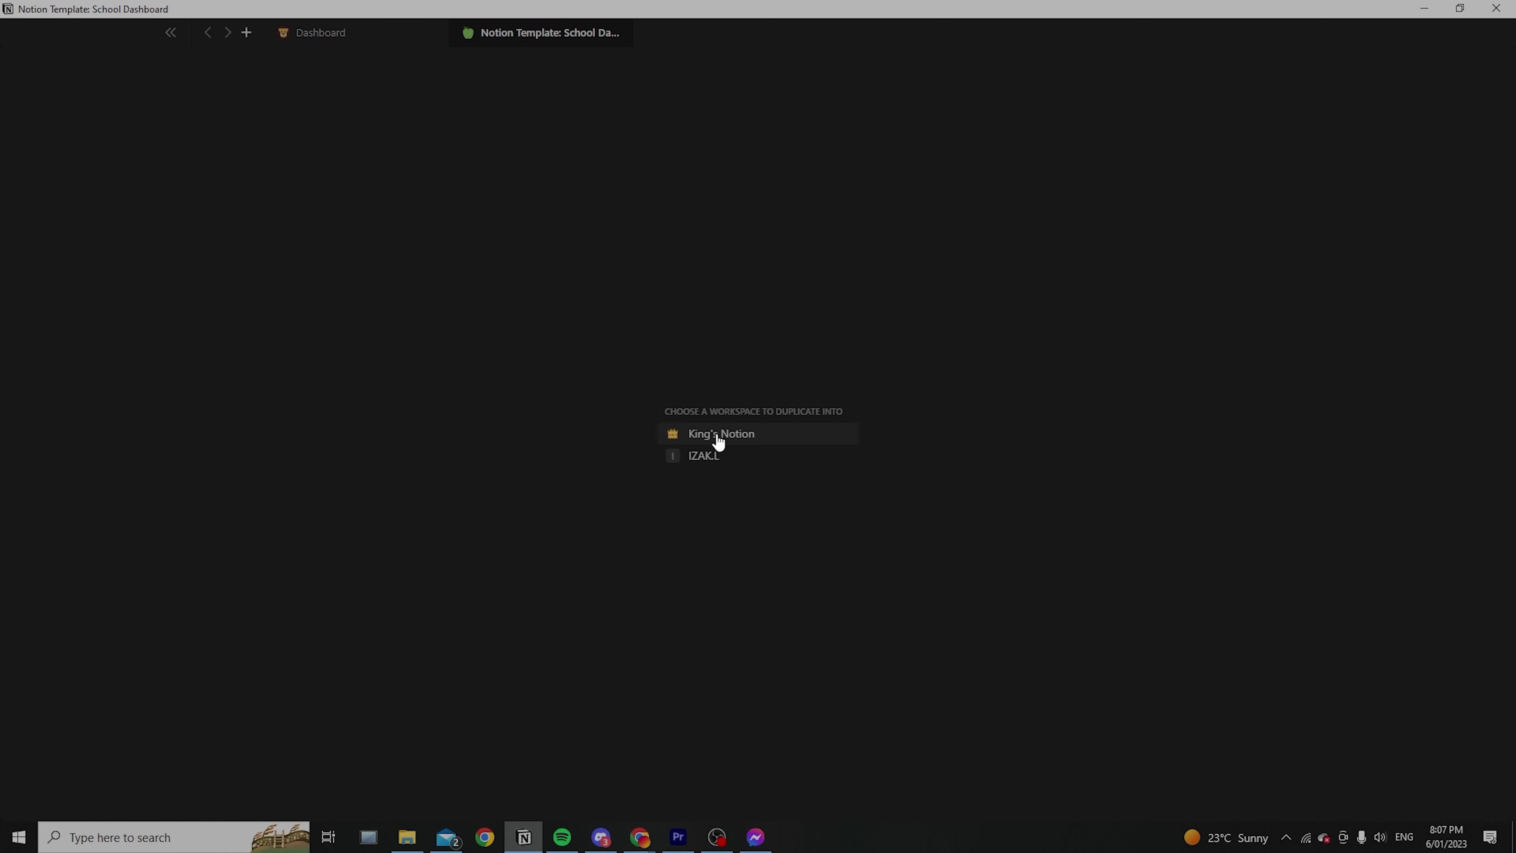
pyautogui.click(747, 438)
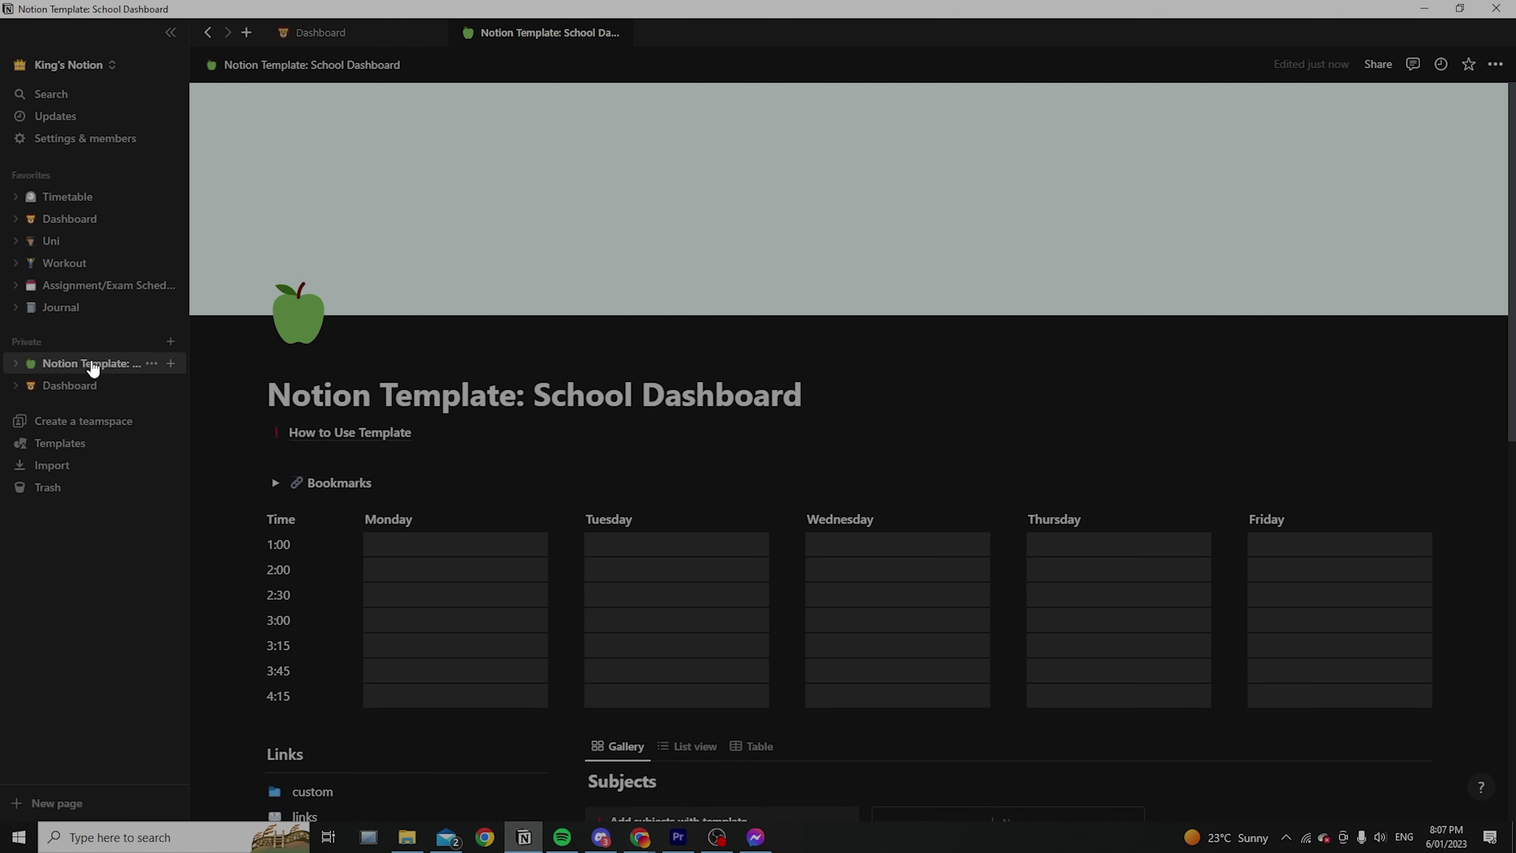
pyautogui.scroll(-2, 652, 468)
pyautogui.scroll(-8, 652, 467)
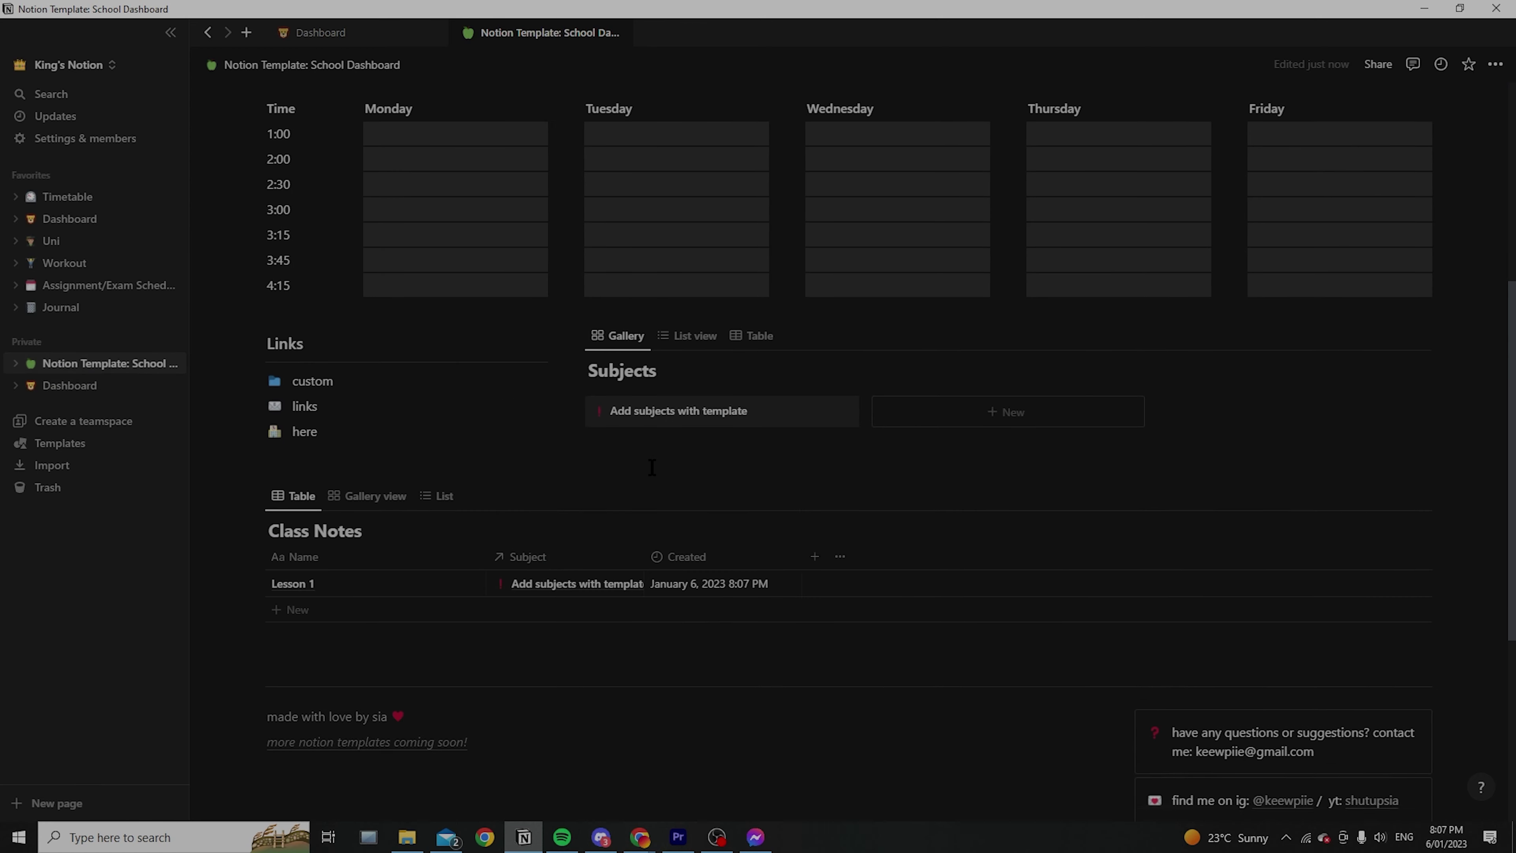
pyautogui.scroll(7, 721, 457)
pyautogui.scroll(-6, 968, 500)
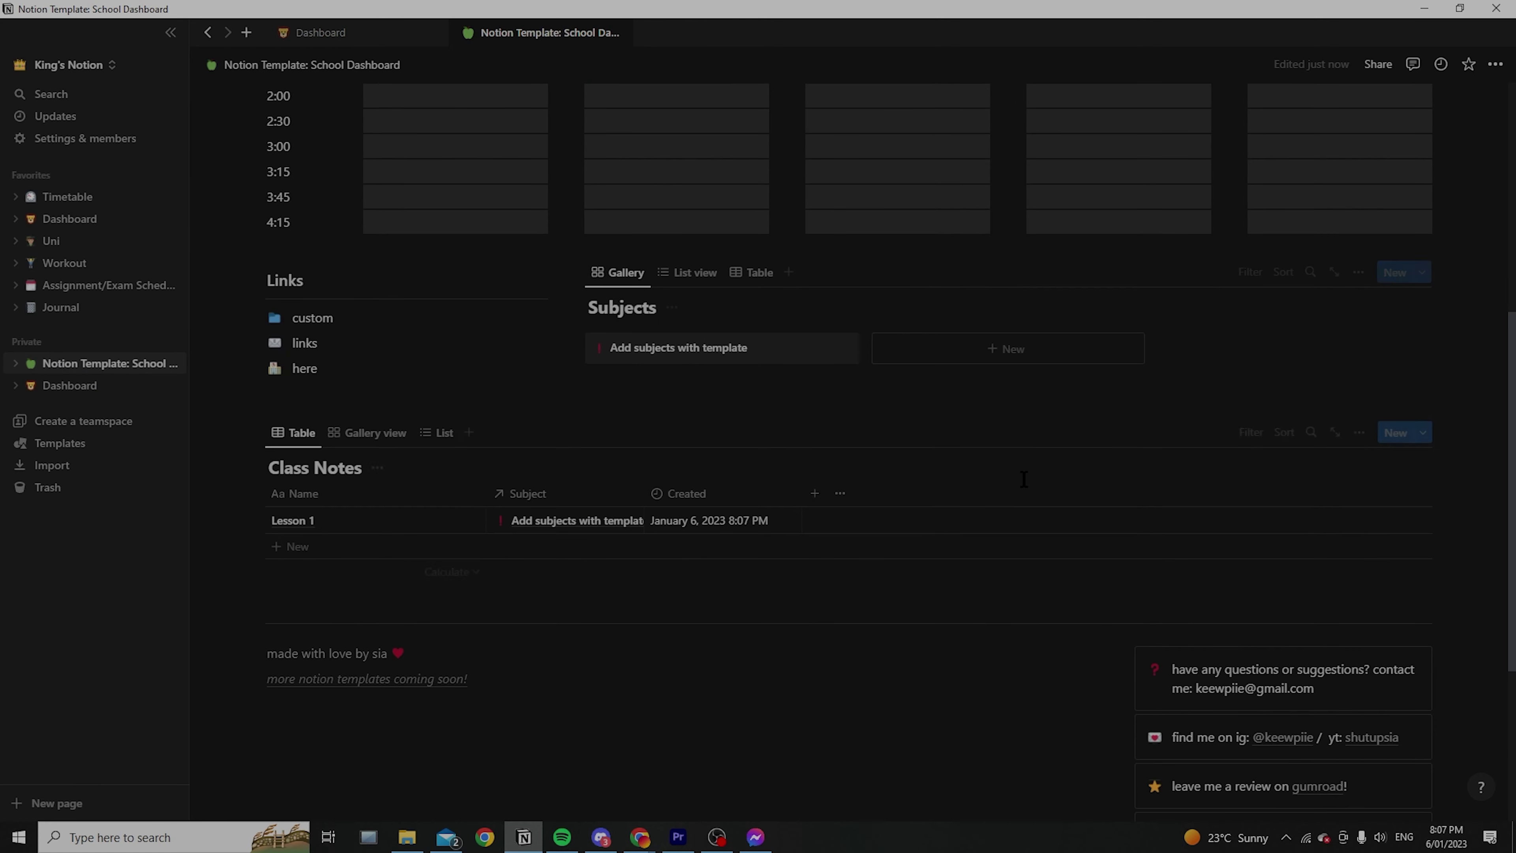
pyautogui.scroll(4, 668, 368)
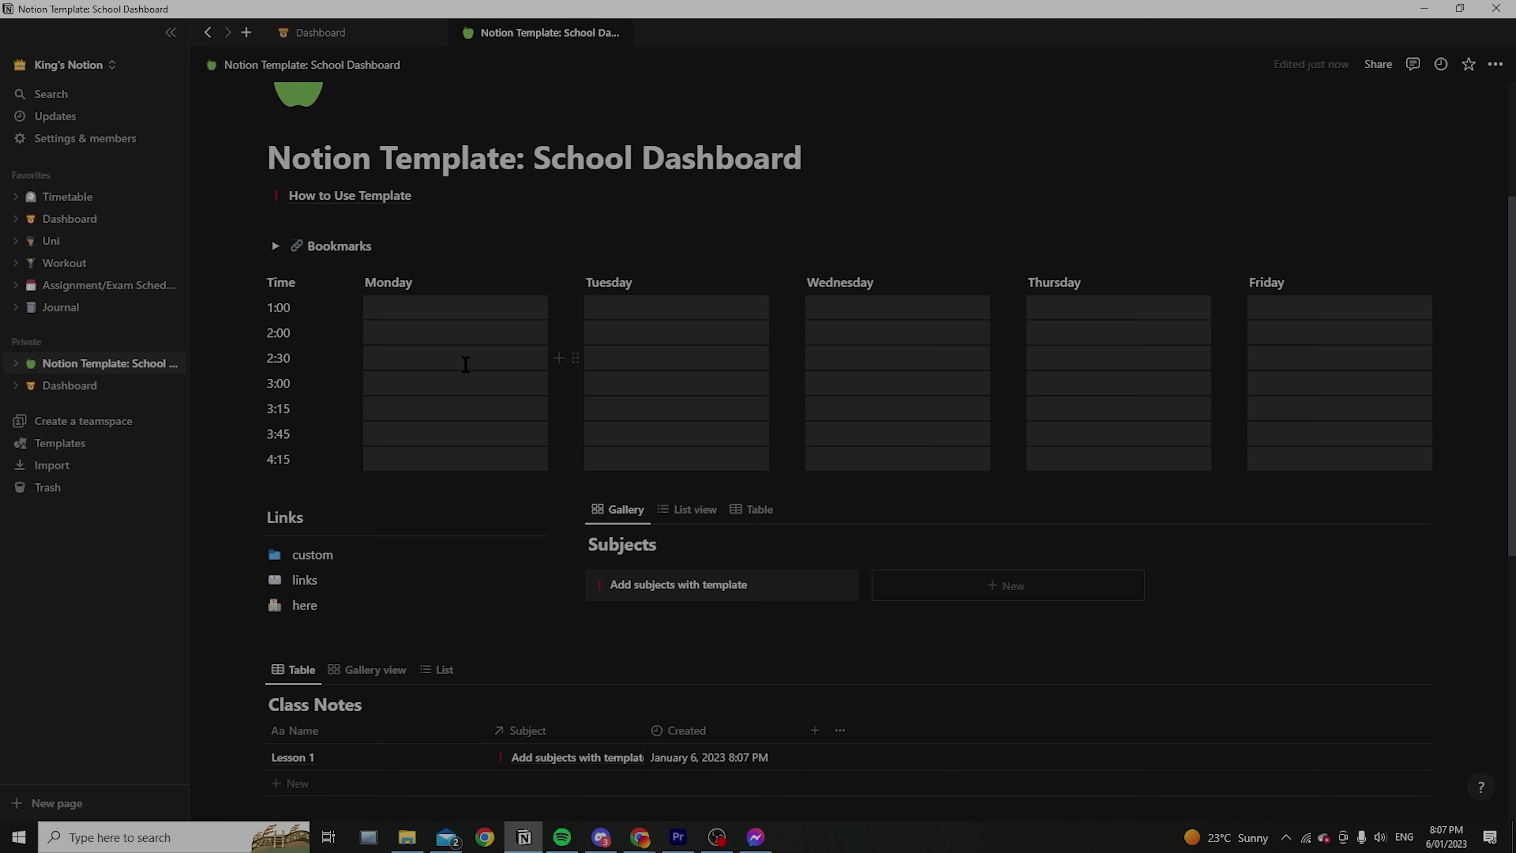
pyautogui.scroll(4, 524, 304)
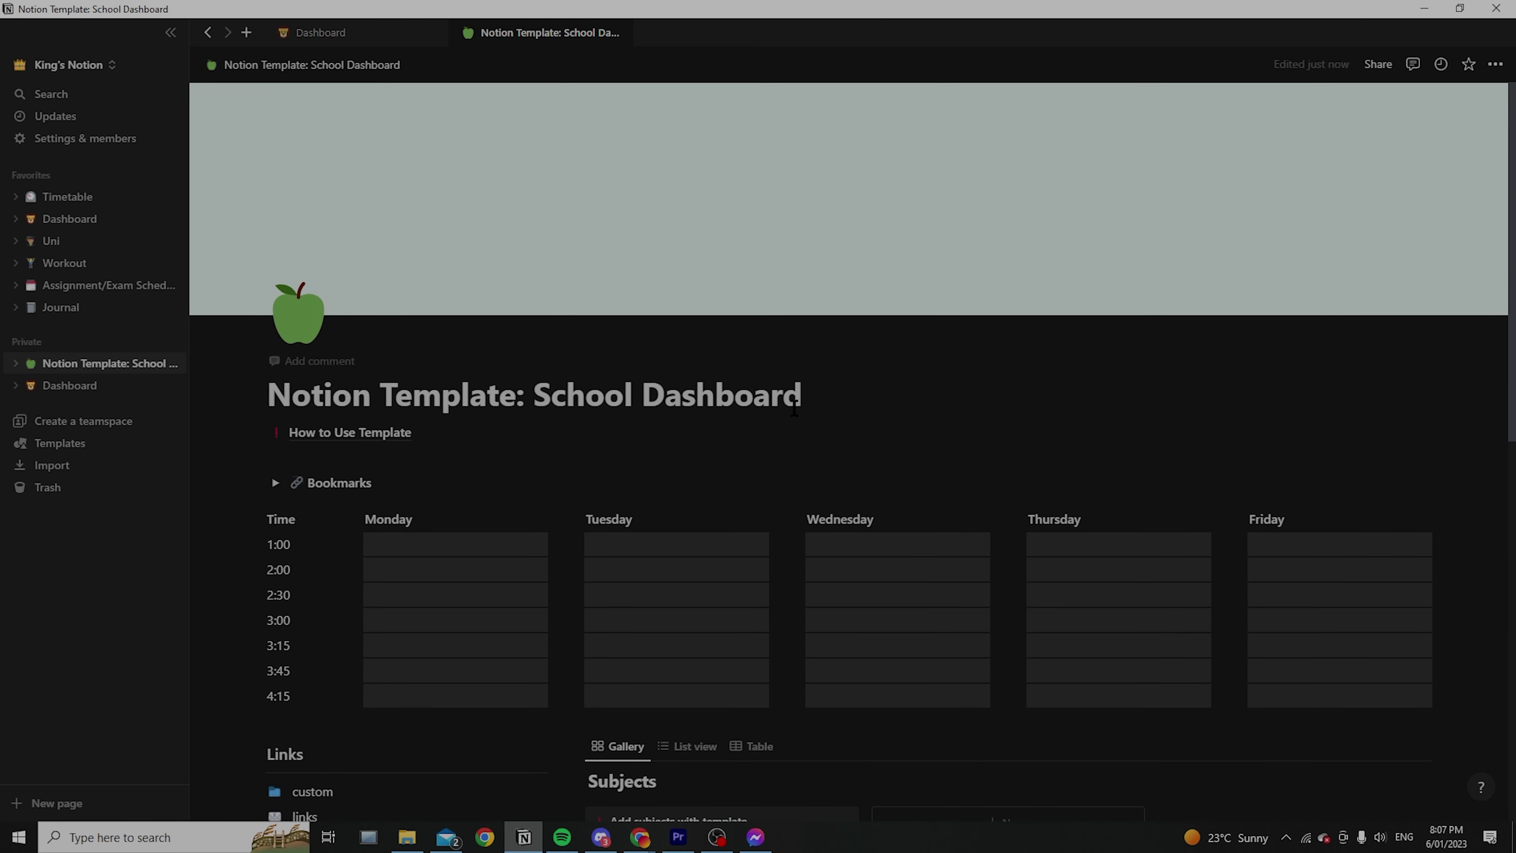
# Move the template page under Dashboard and place its link in Navigation below Untitled
pyautogui.moveTo(159, 373); pyautogui.dragTo(84, 382)
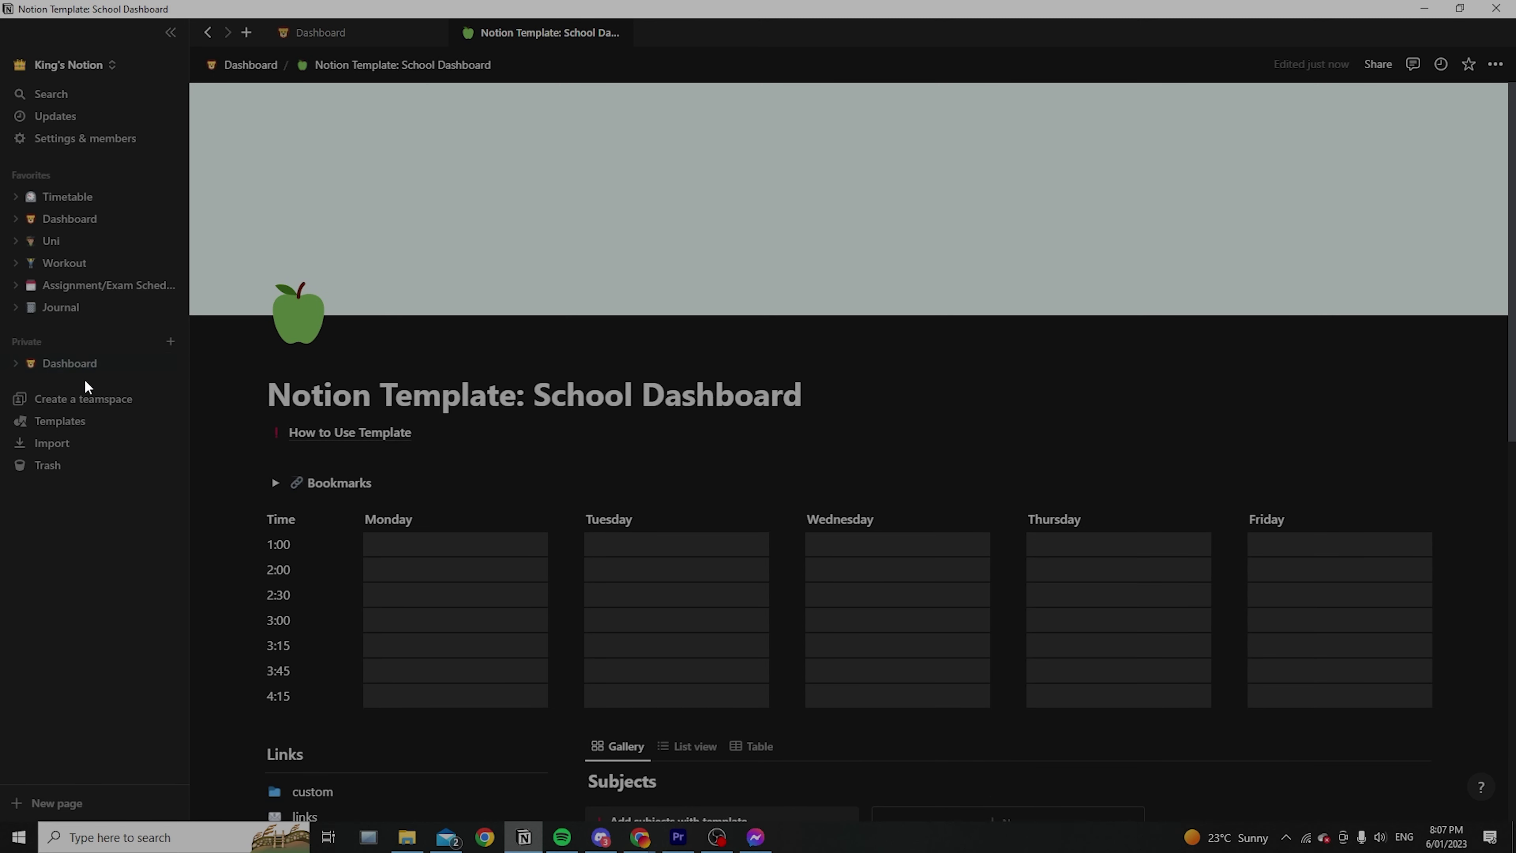
pyautogui.click(72, 363)
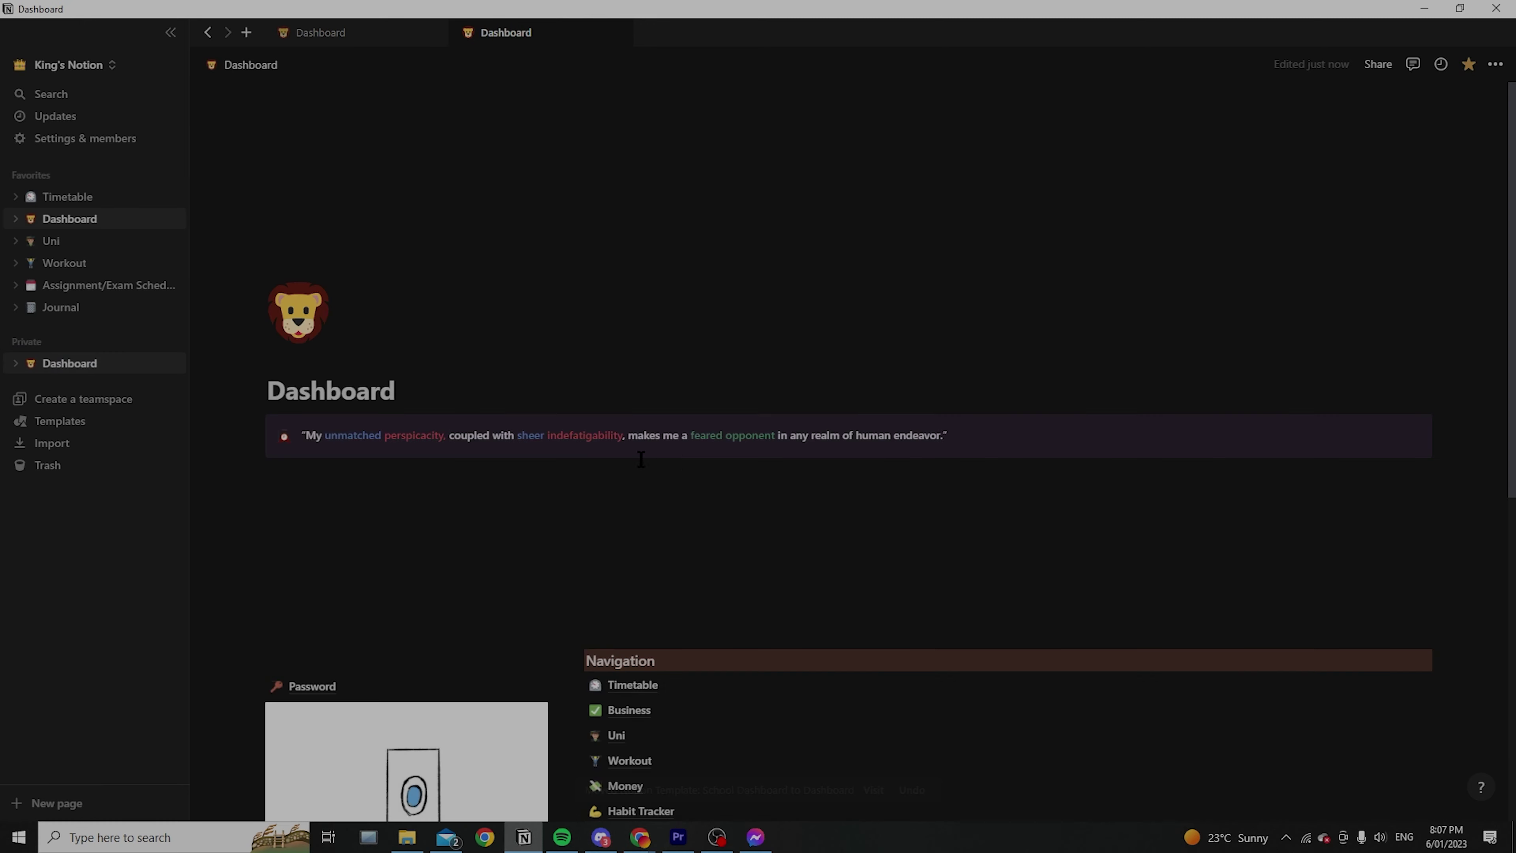
pyautogui.scroll(-6, 687, 469)
pyautogui.scroll(-8, 687, 469)
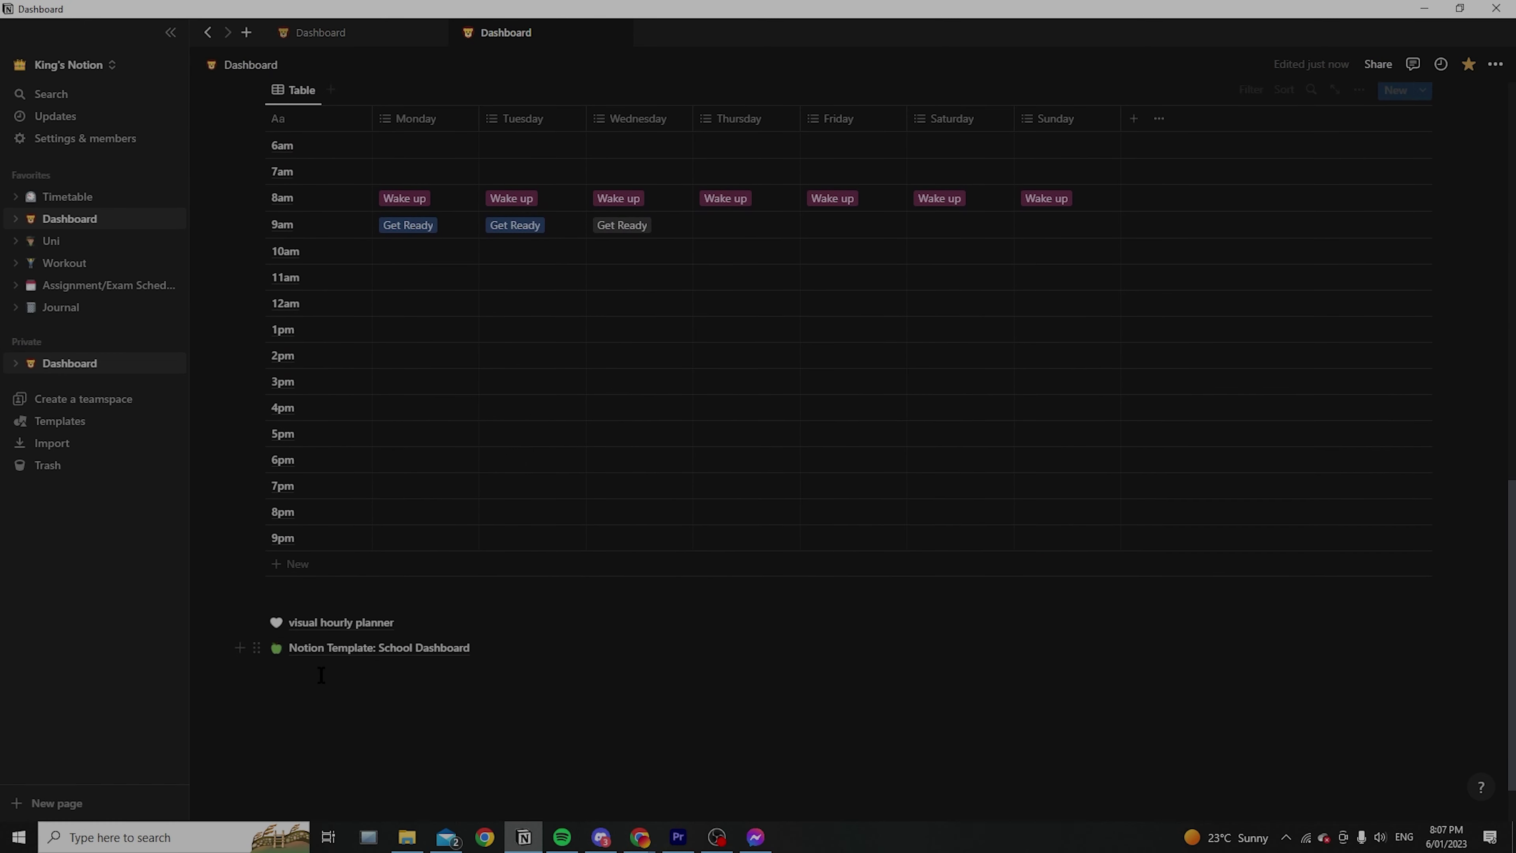
pyautogui.moveTo(307, 657); pyautogui.dragTo(633, 426)
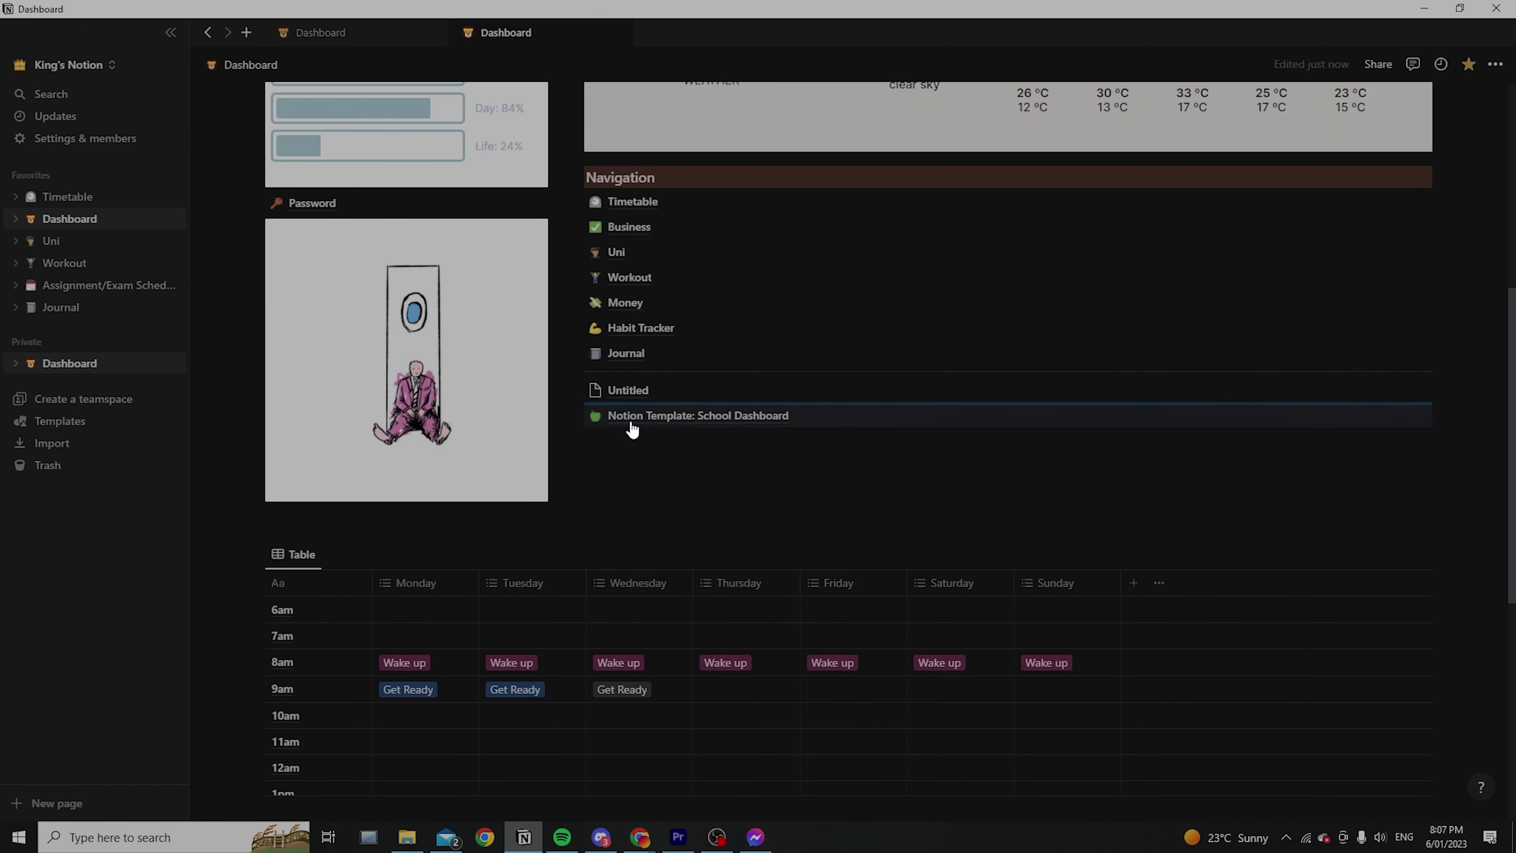
pyautogui.scroll(5, 716, 494)
pyautogui.click(597, 672)
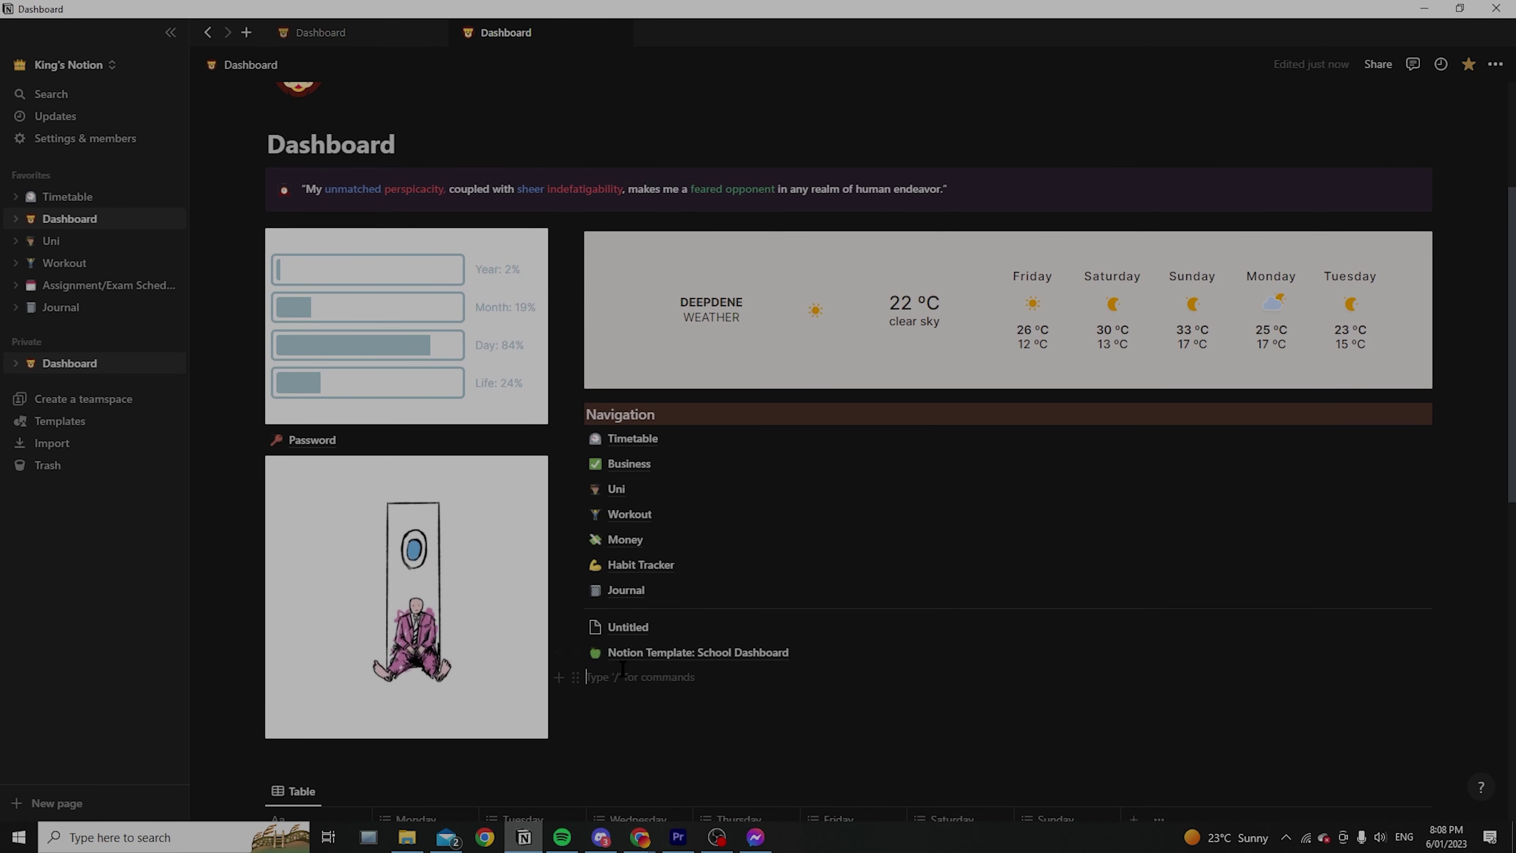
# Open the linked template page and rename its title to 'School Calendar'
pyautogui.click(747, 657)
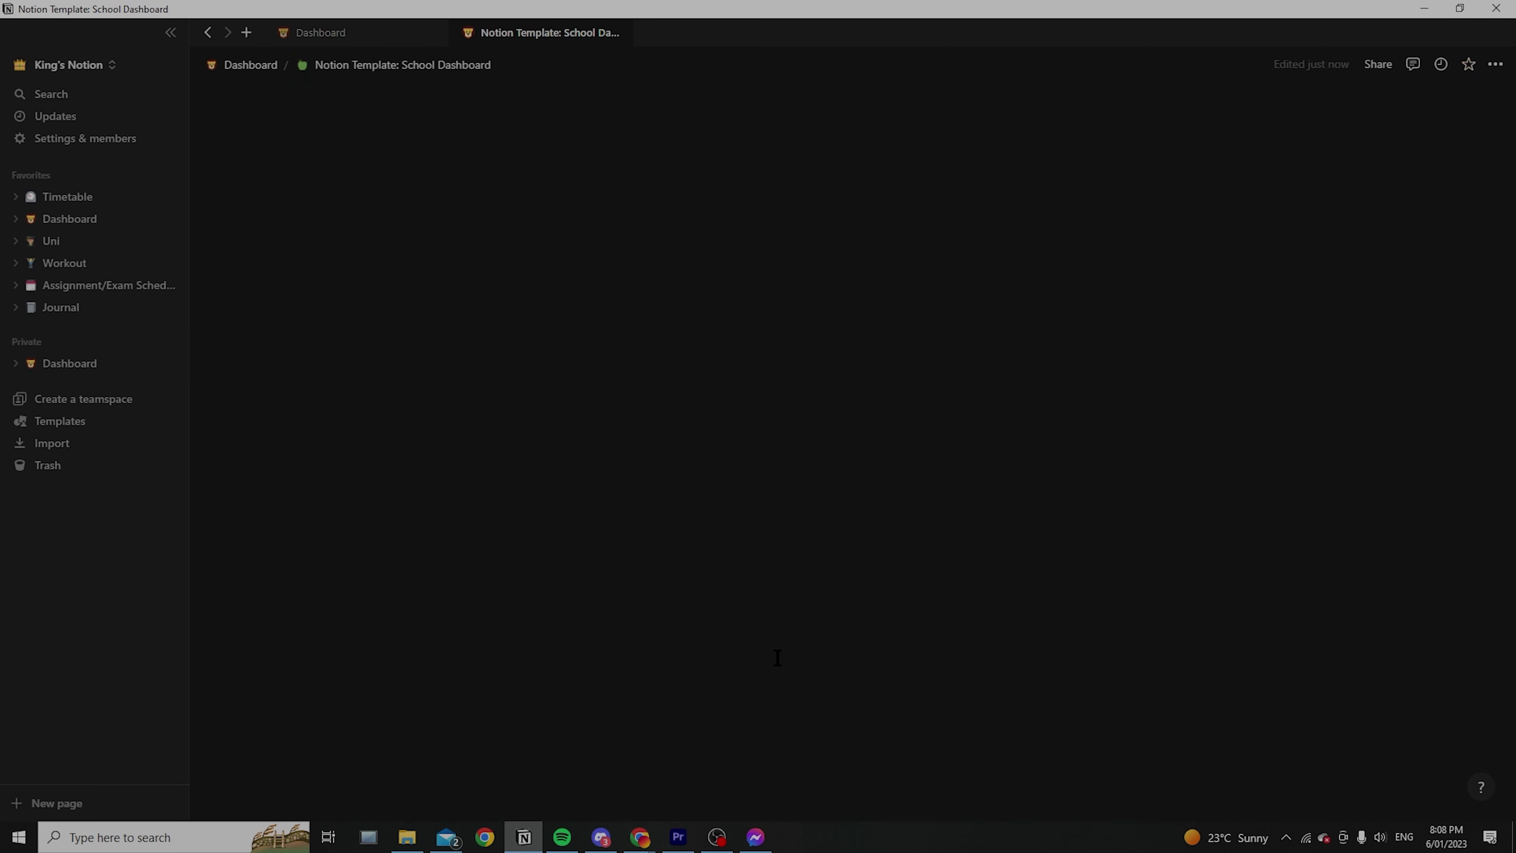
pyautogui.scroll(-8, 738, 472)
pyautogui.scroll(6, 738, 473)
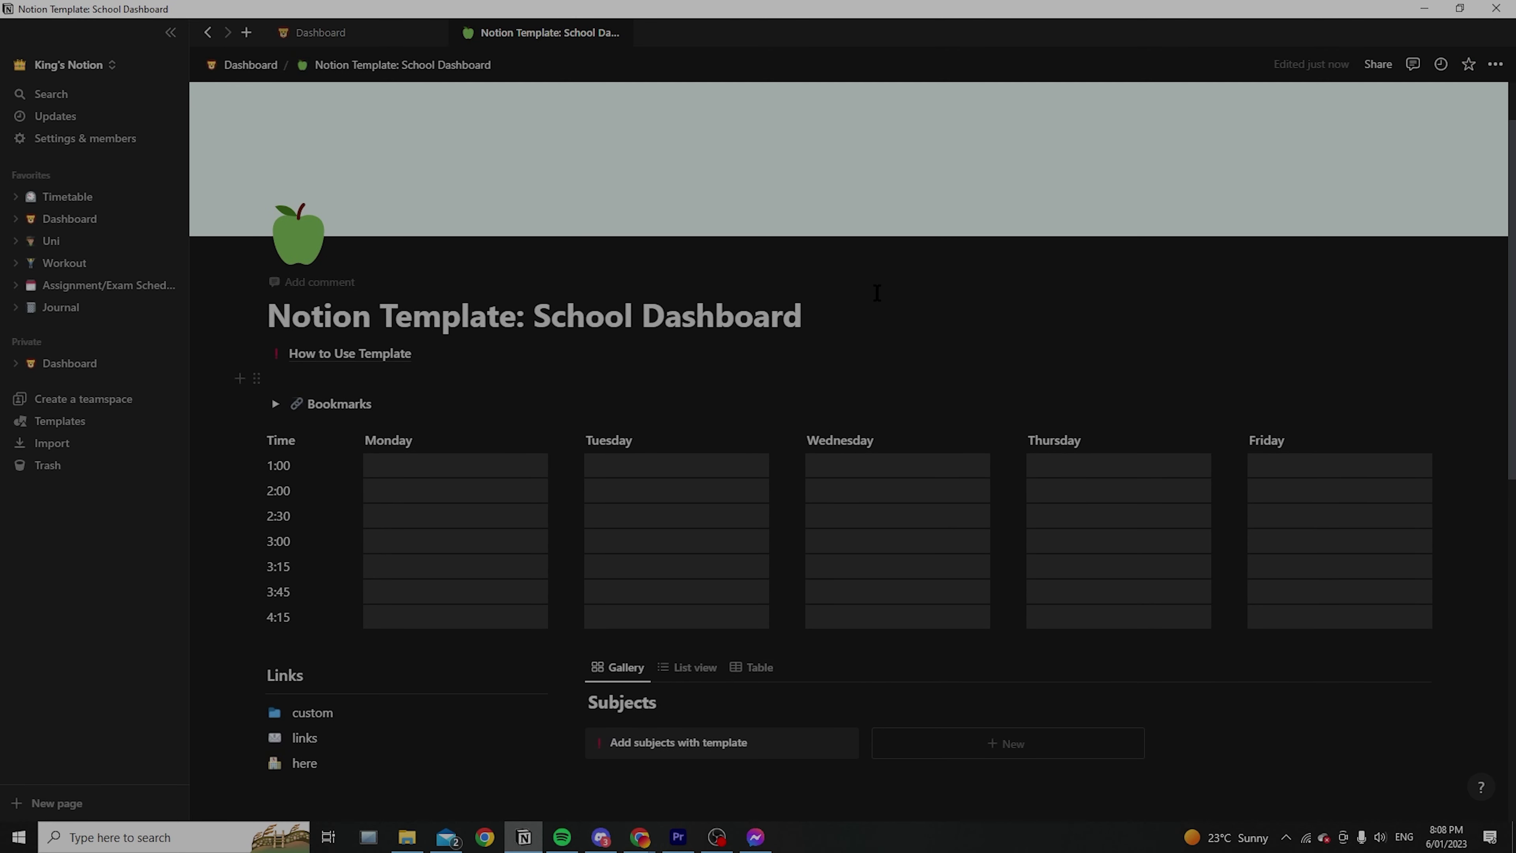
pyautogui.moveTo(803, 315); pyautogui.dragTo(268, 314)
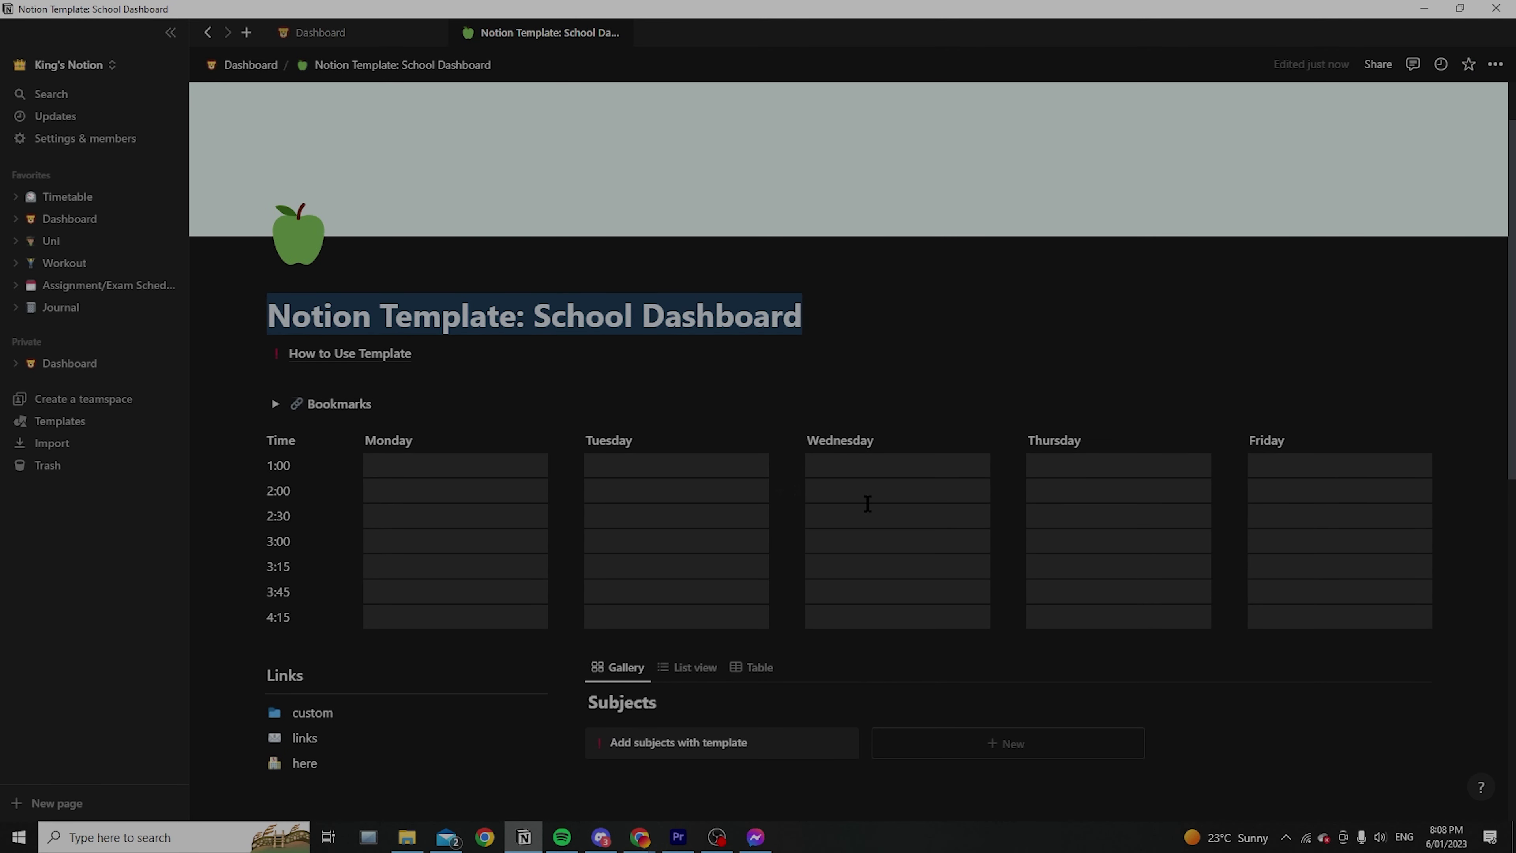
pyautogui.write('School')
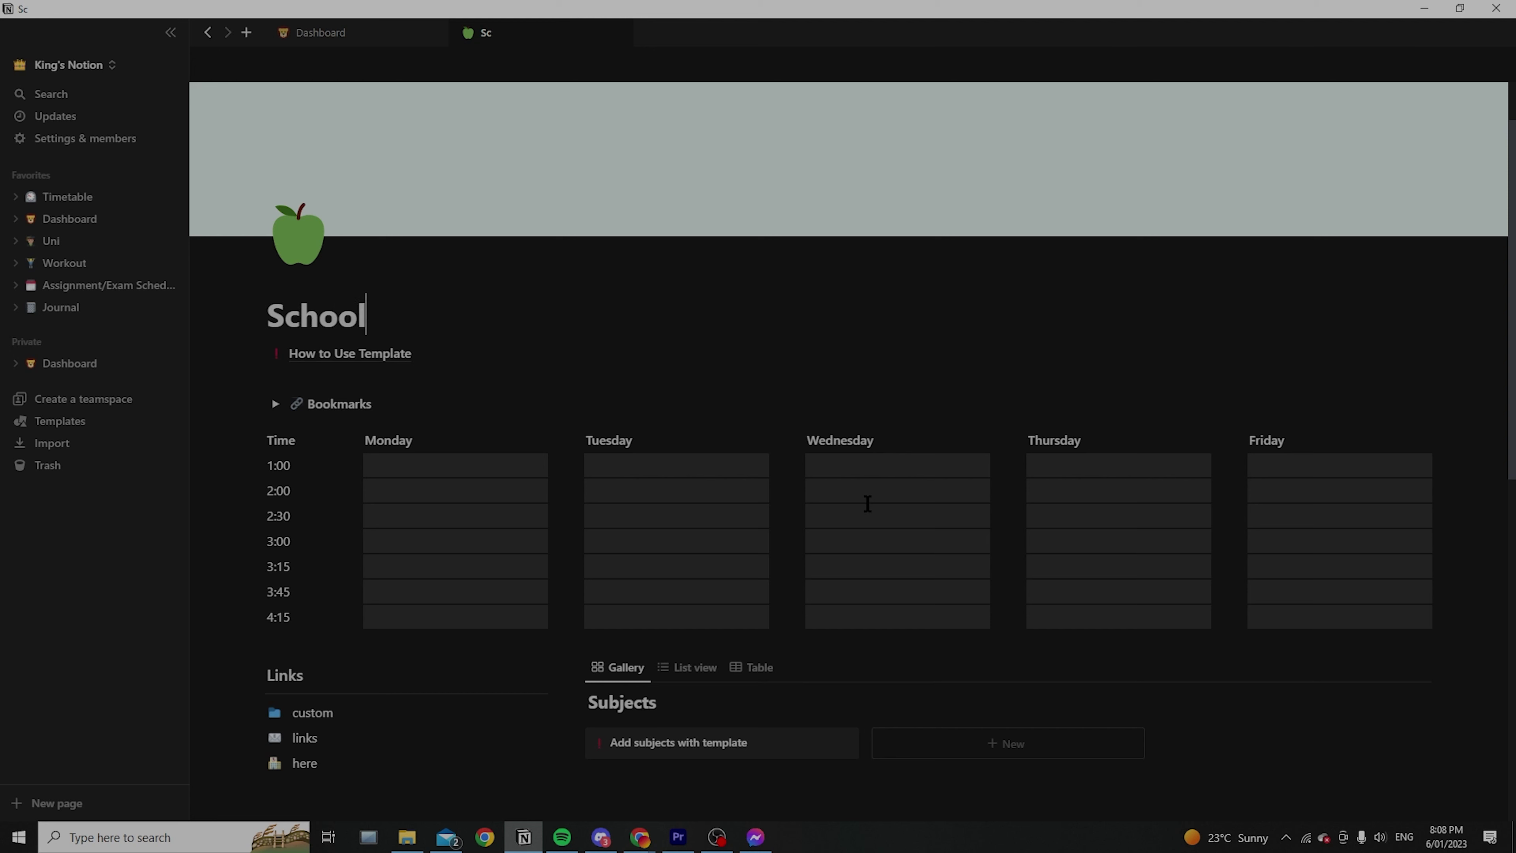
pyautogui.write(' Calendar')
pyautogui.press('Return')
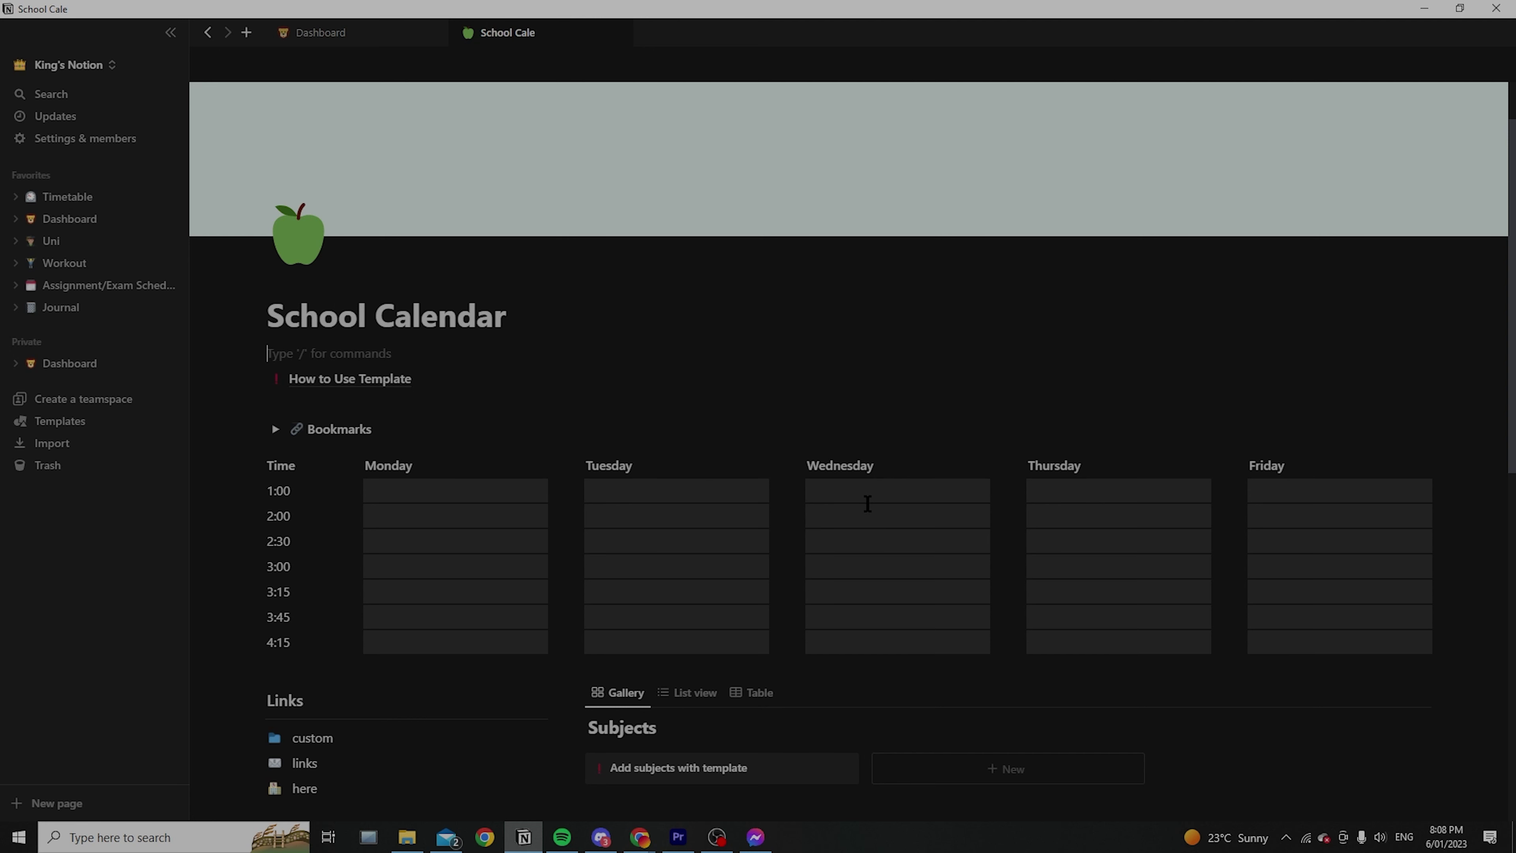
pyautogui.press('BackSpace')
pyautogui.scroll(-3, 538, 454)
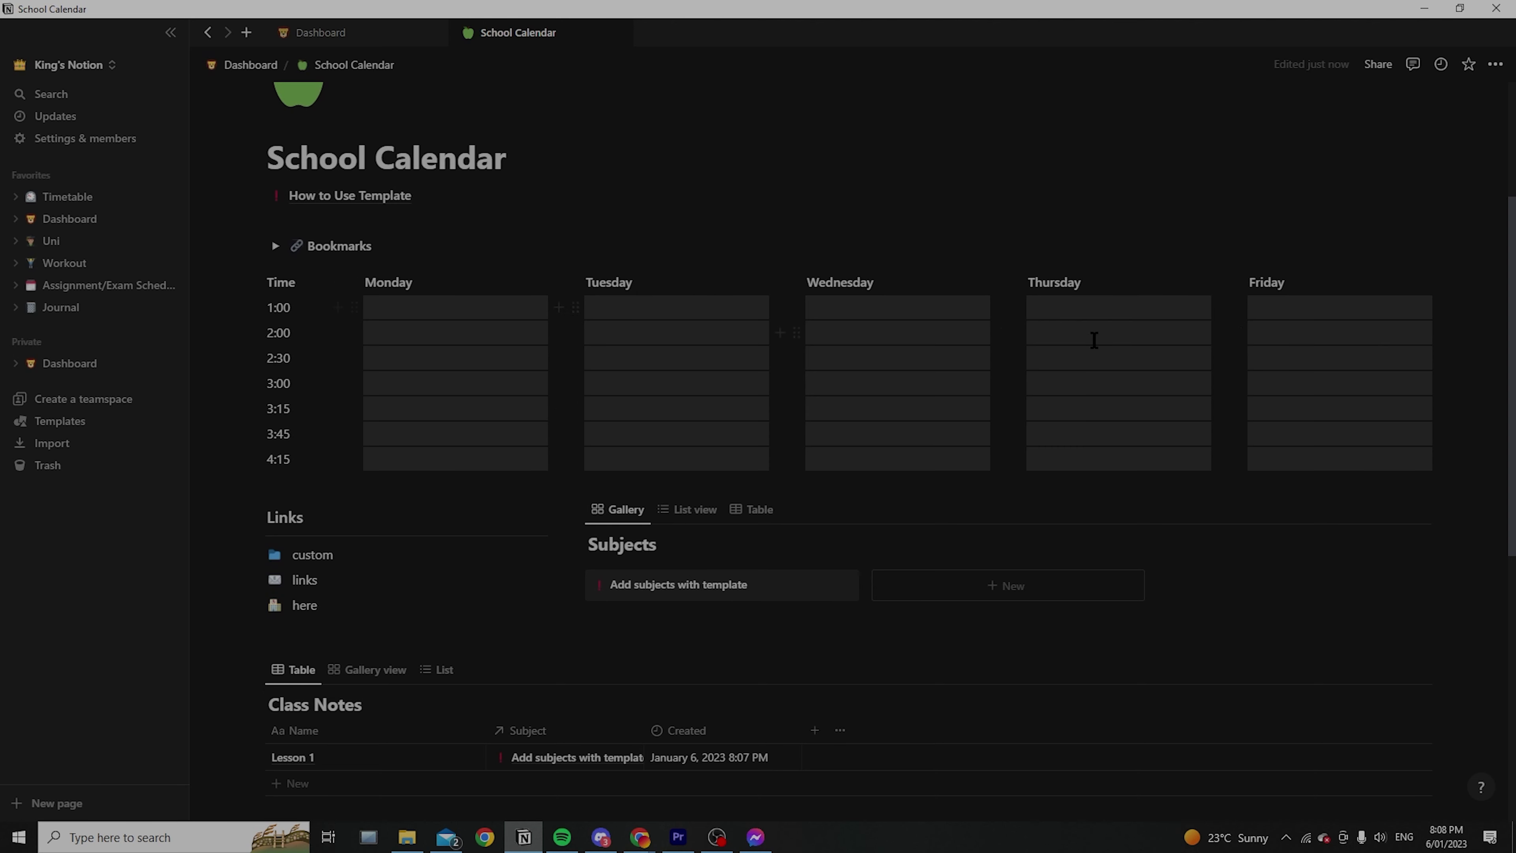
pyautogui.click(382, 198)
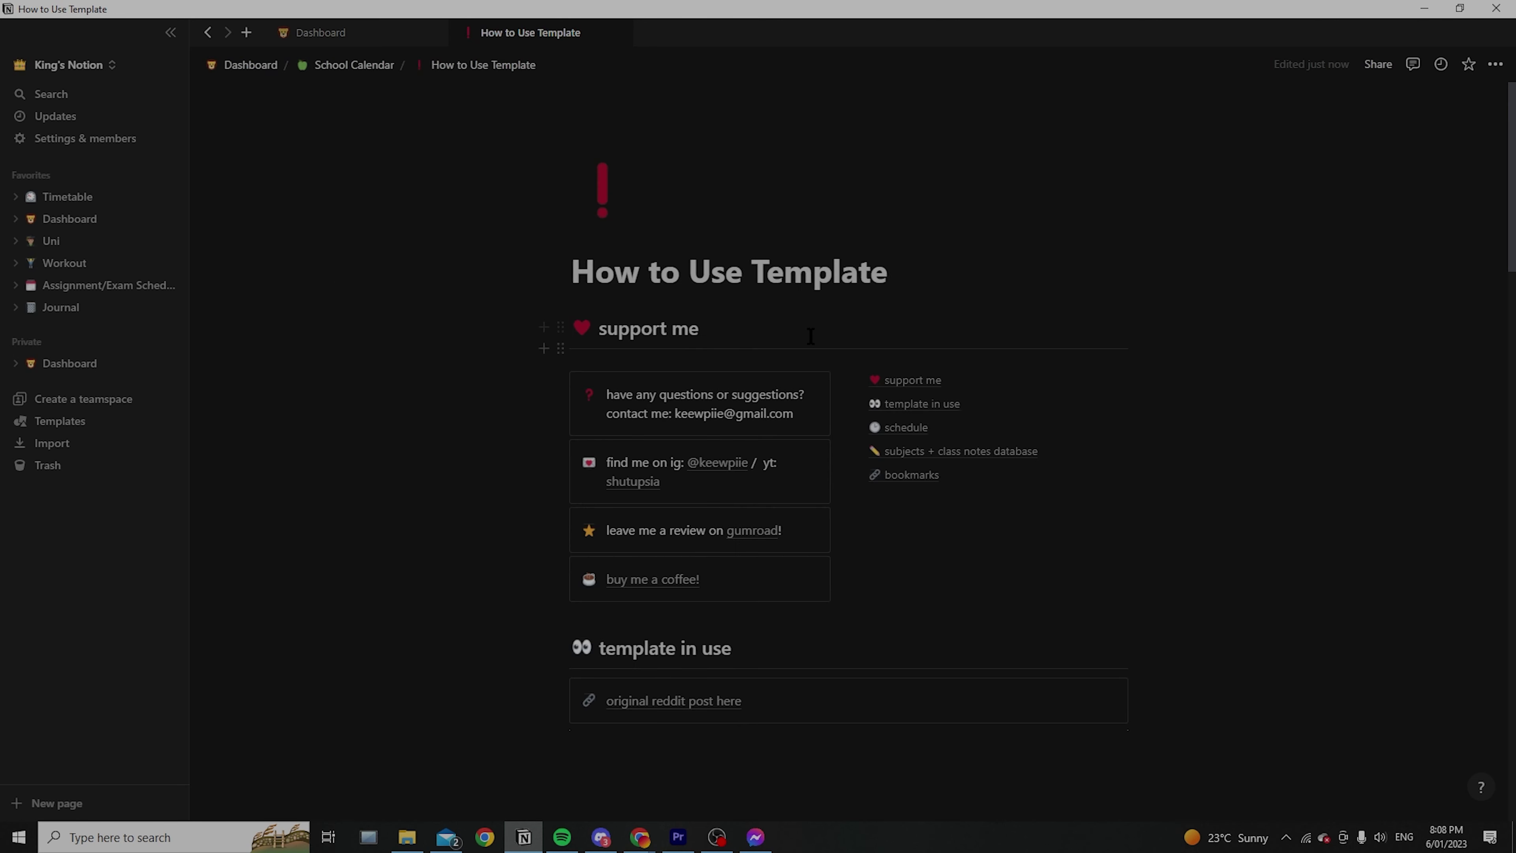
# Read through the How to Use Template page, then return to School Calendar
pyautogui.scroll(-5, 1235, 498)
pyautogui.scroll(5, 1235, 477)
pyautogui.scroll(-9, 1236, 450)
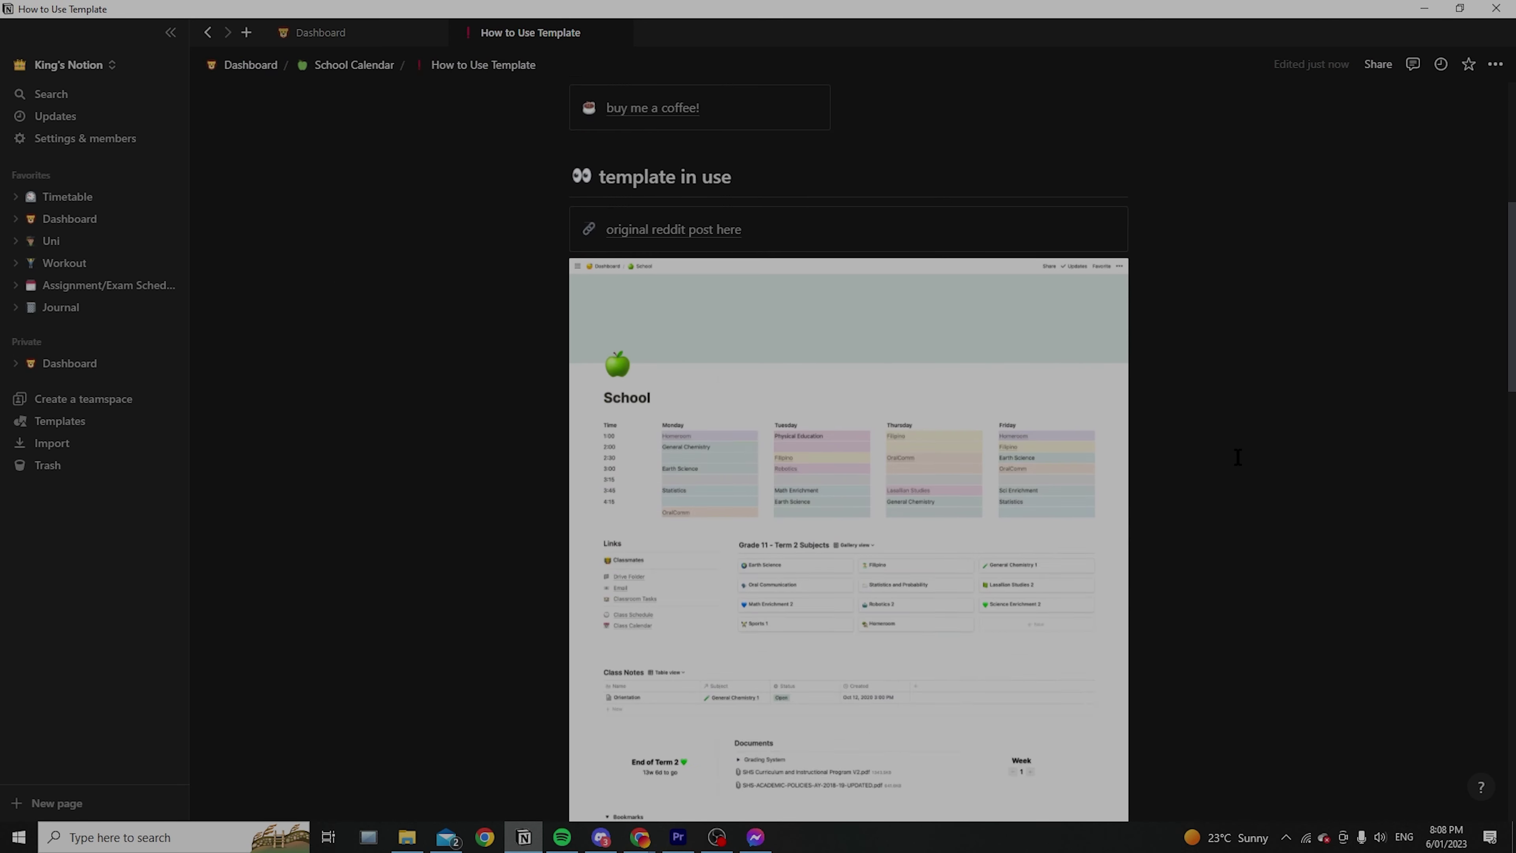
pyautogui.scroll(-10, 1238, 458)
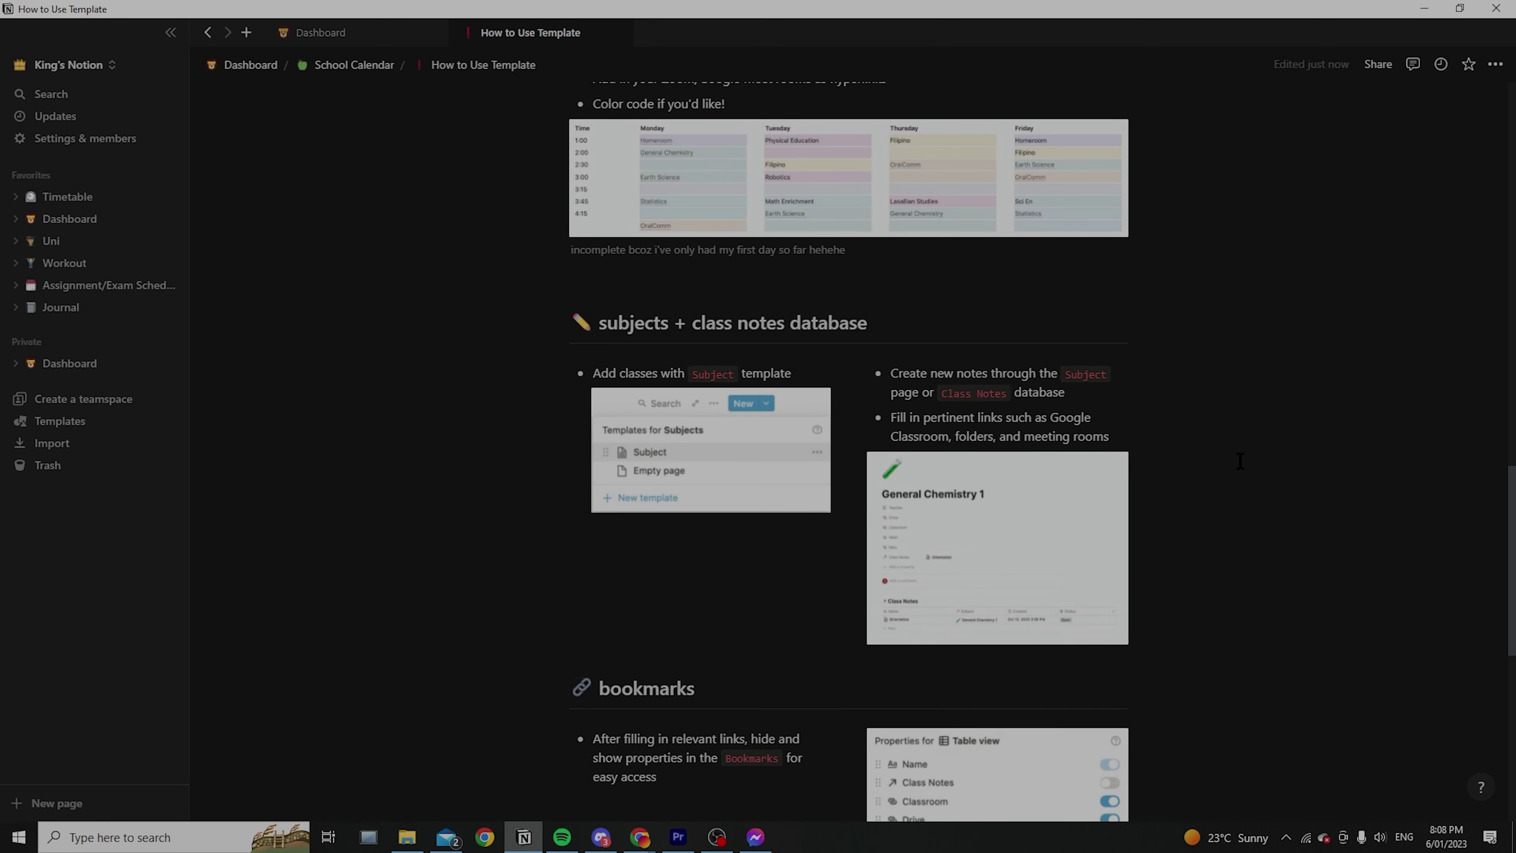
pyautogui.scroll(-6, 1237, 463)
pyautogui.scroll(-4, 694, 279)
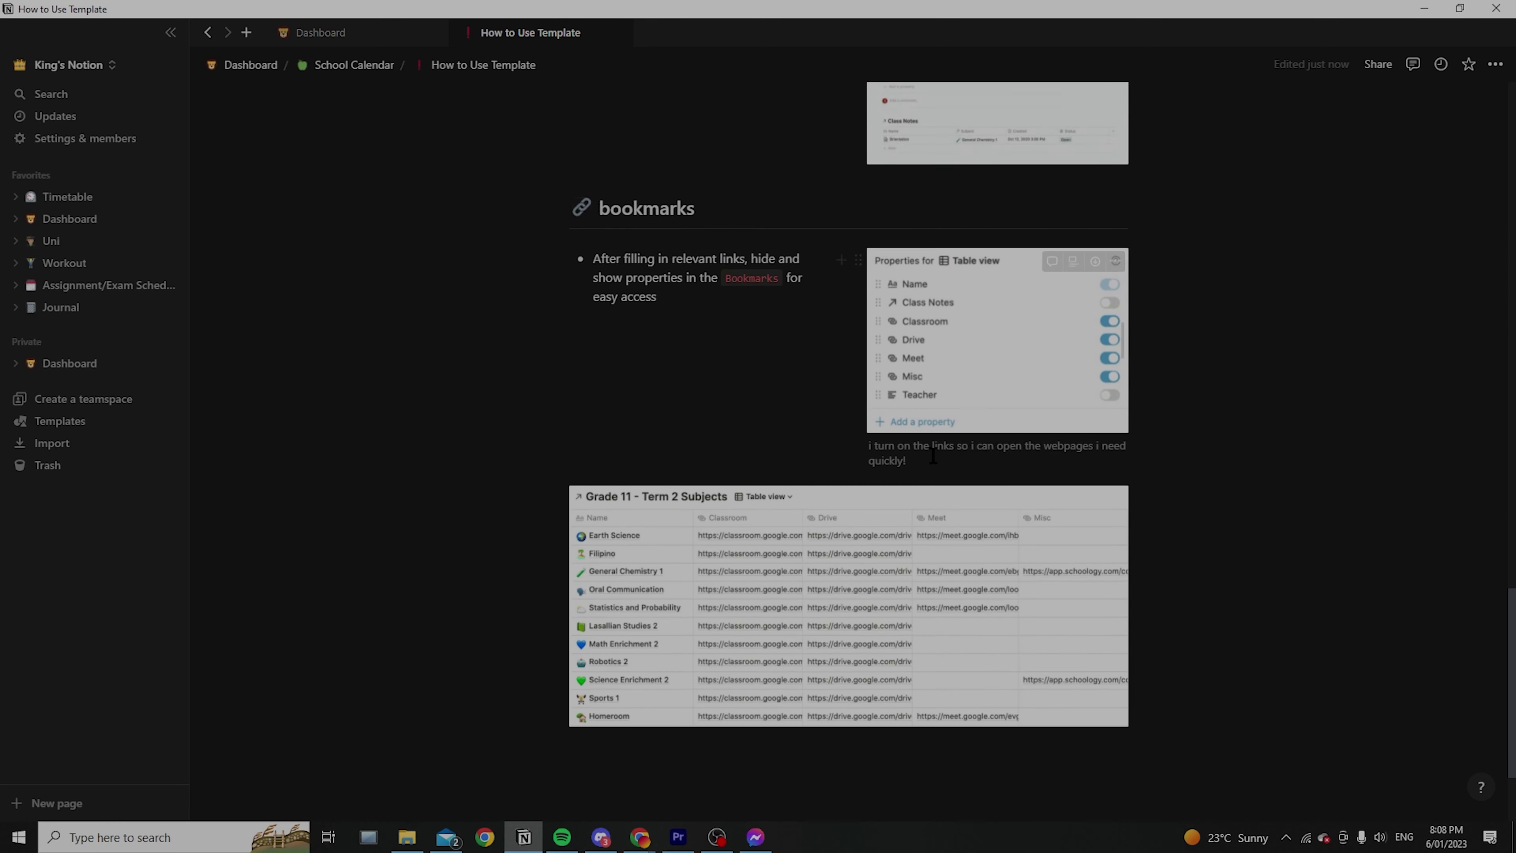
pyautogui.scroll(15, 955, 451)
pyautogui.scroll(10, 943, 451)
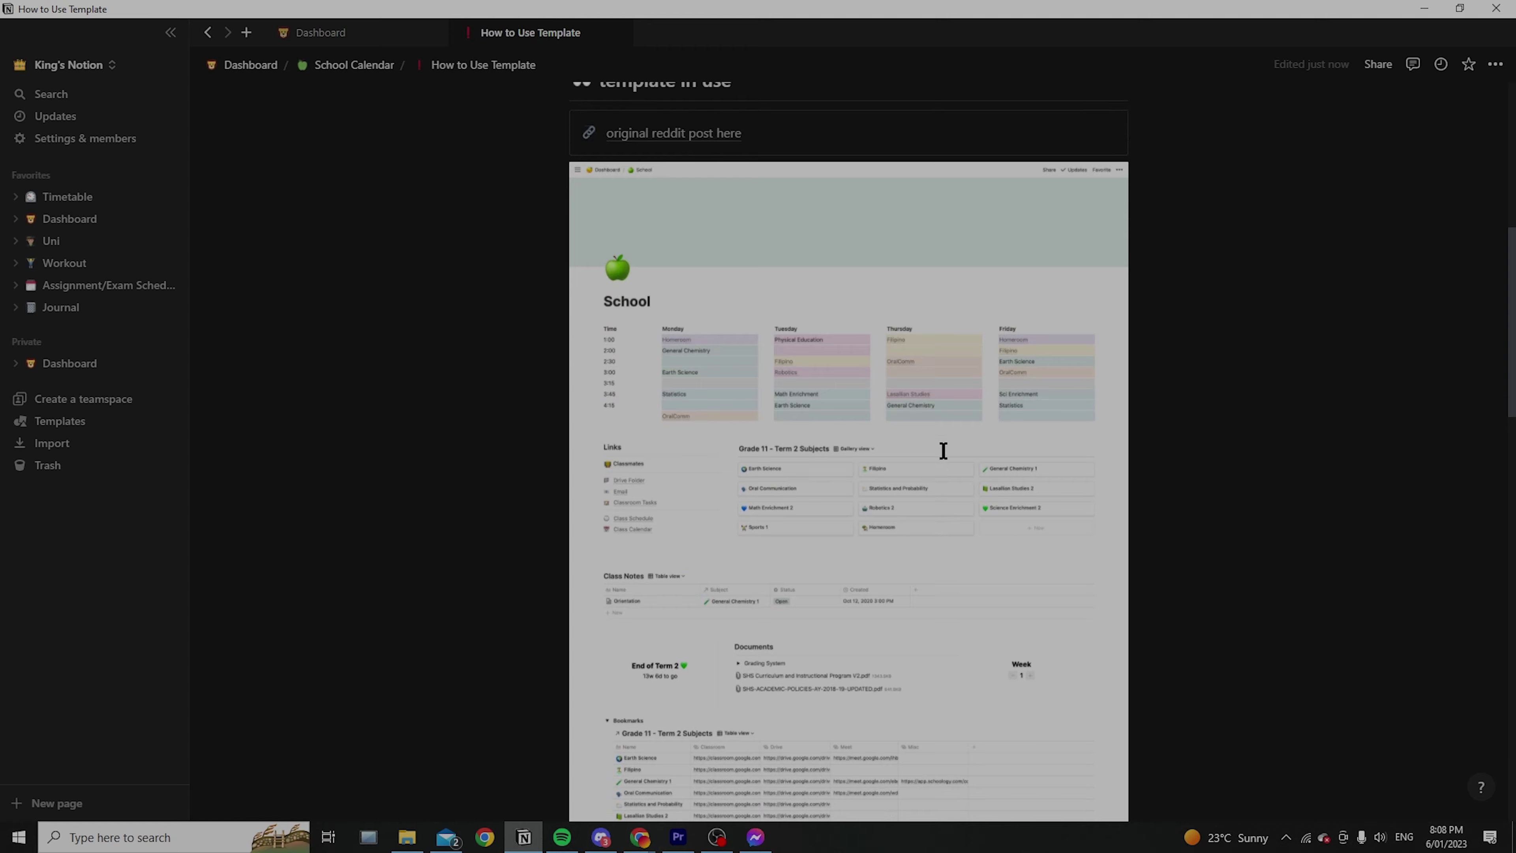
pyautogui.hotkey('ctrl', '[')
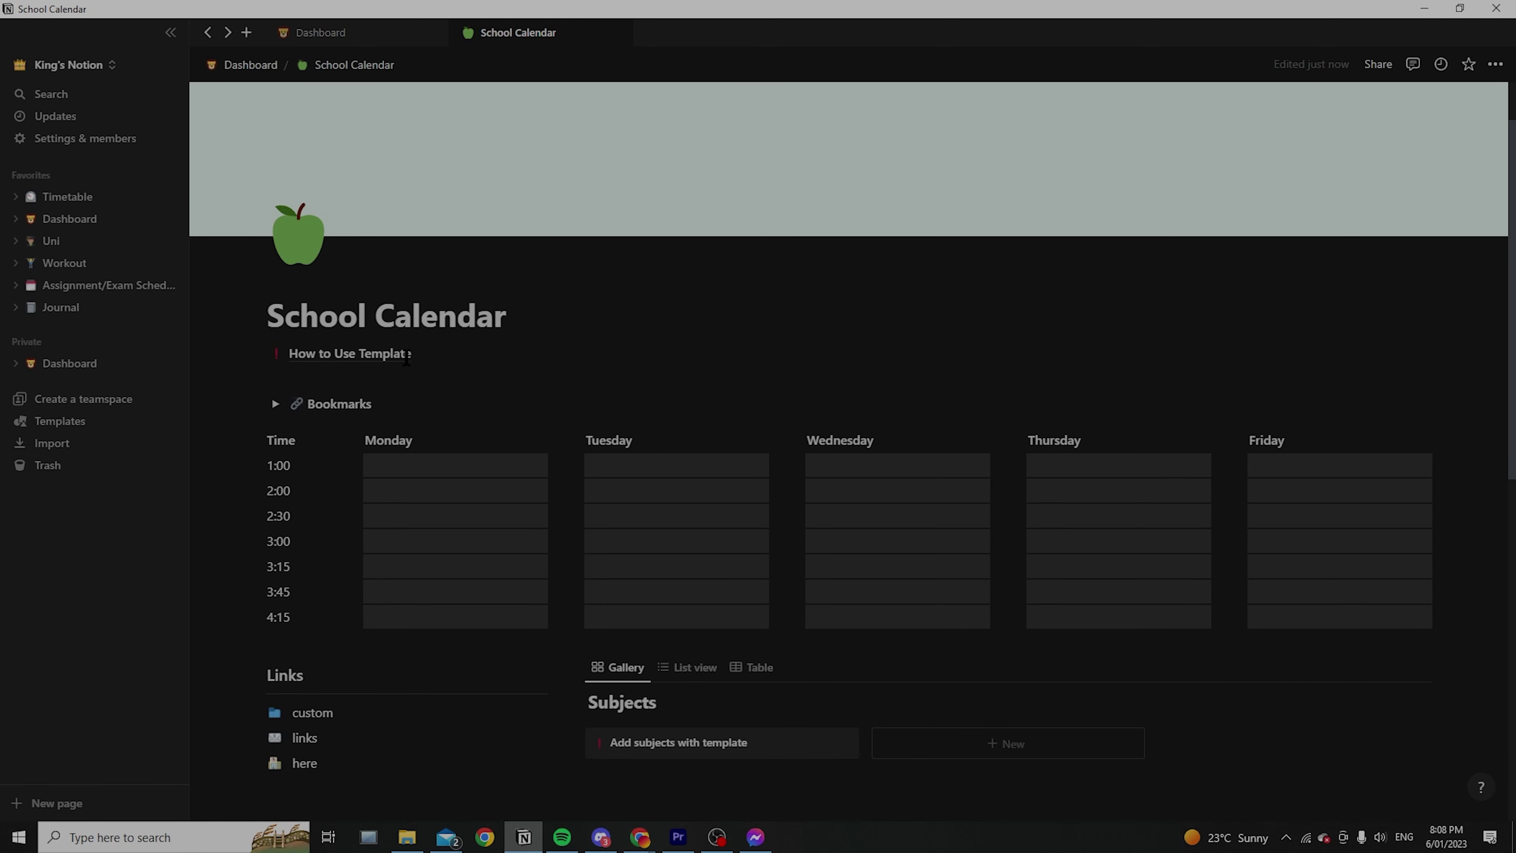
# Switch between the Dashboard and School Calendar tabs, then close the School Calendar tab
pyautogui.scroll(-9, 406, 361)
pyautogui.scroll(-3, 549, 496)
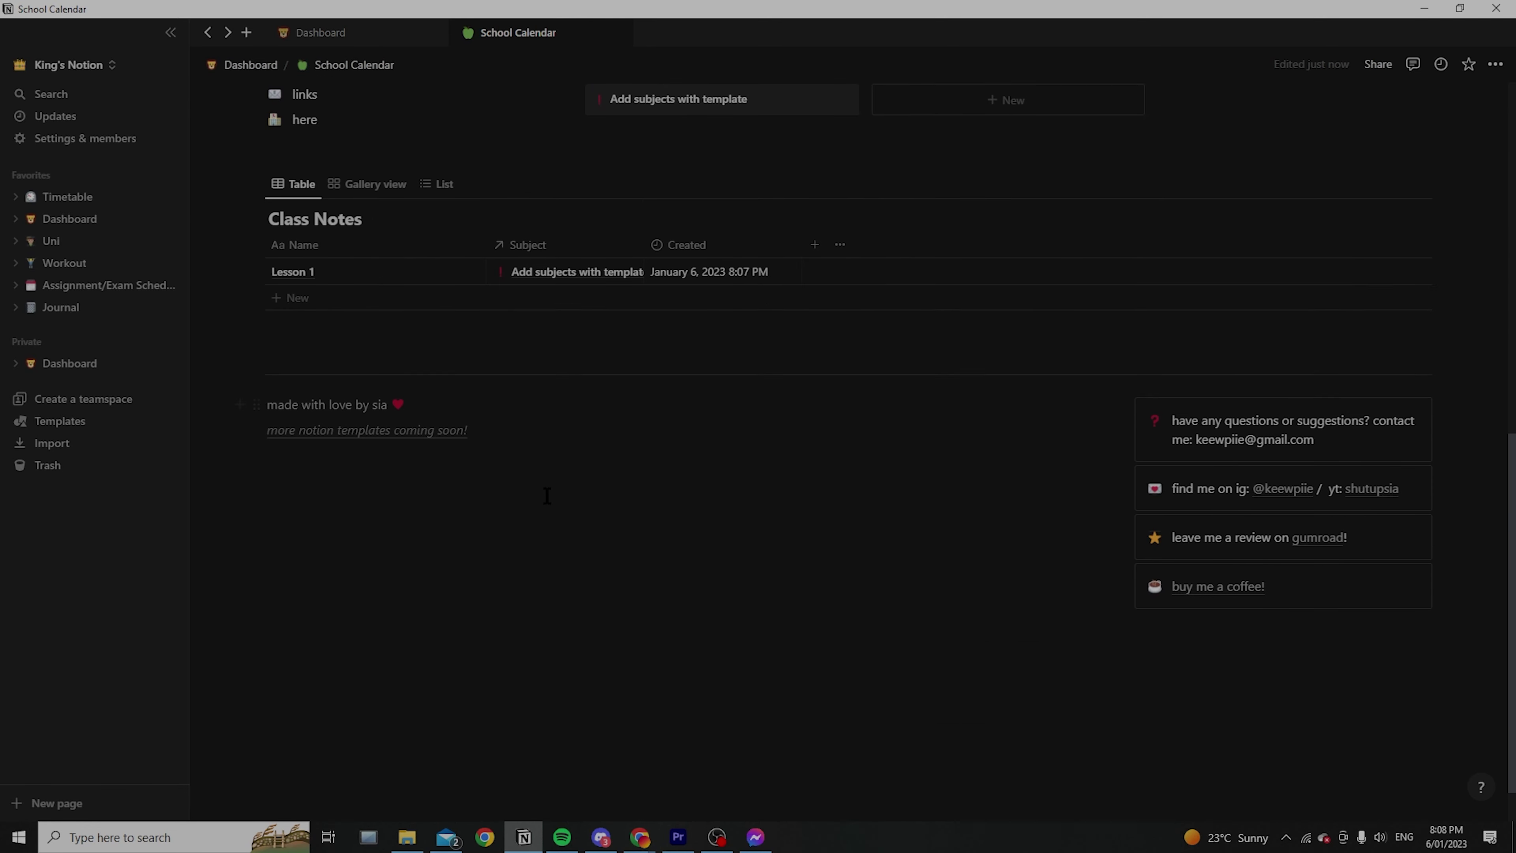
pyautogui.scroll(10, 548, 496)
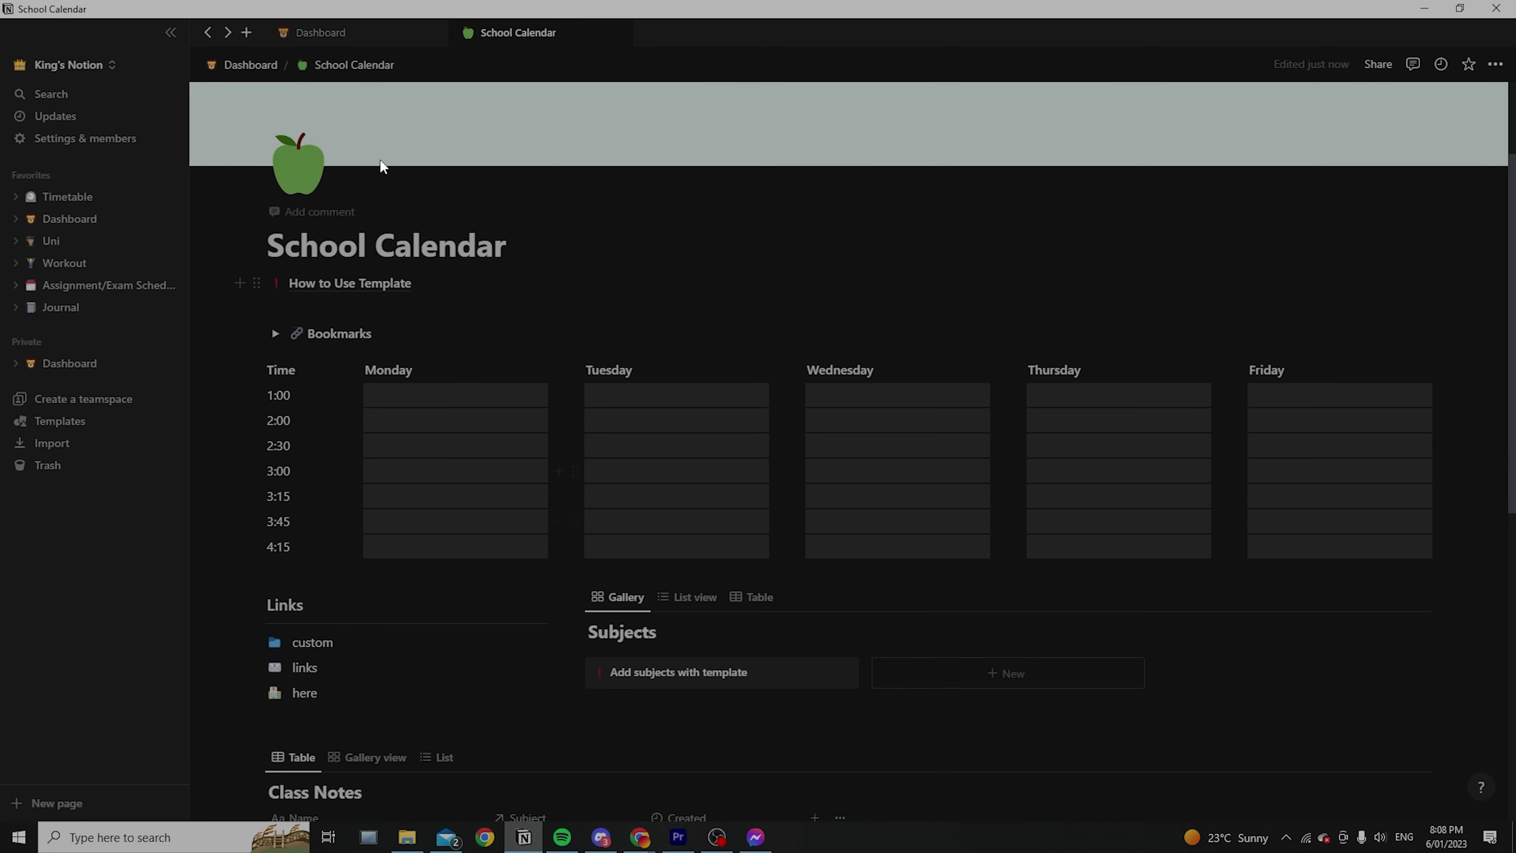
pyautogui.click(365, 30)
pyautogui.click(489, 33)
pyautogui.scroll(3, 567, 358)
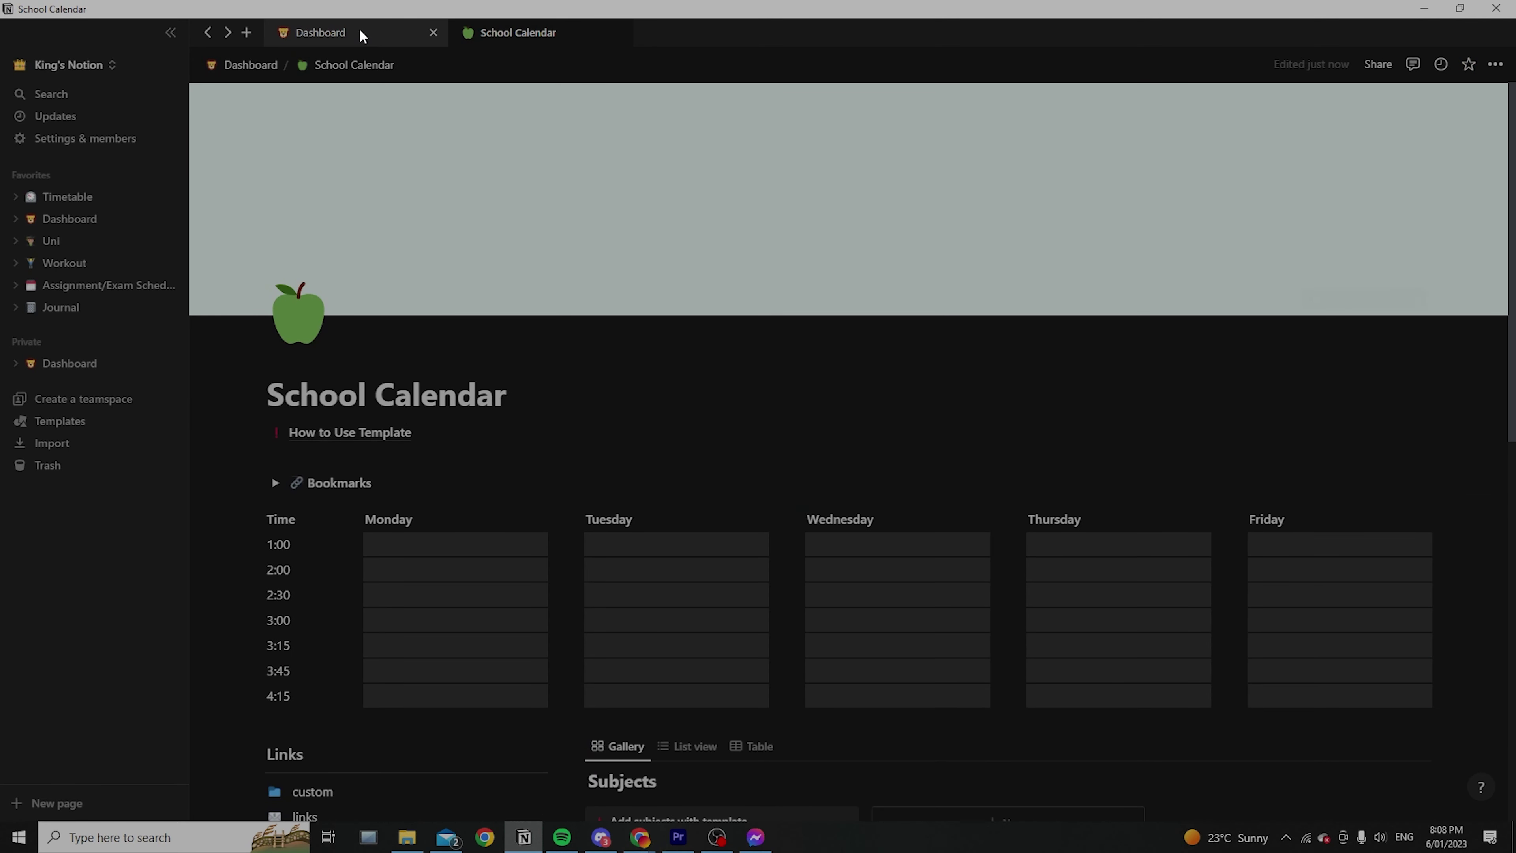
pyautogui.click(363, 35)
pyautogui.click(618, 34)
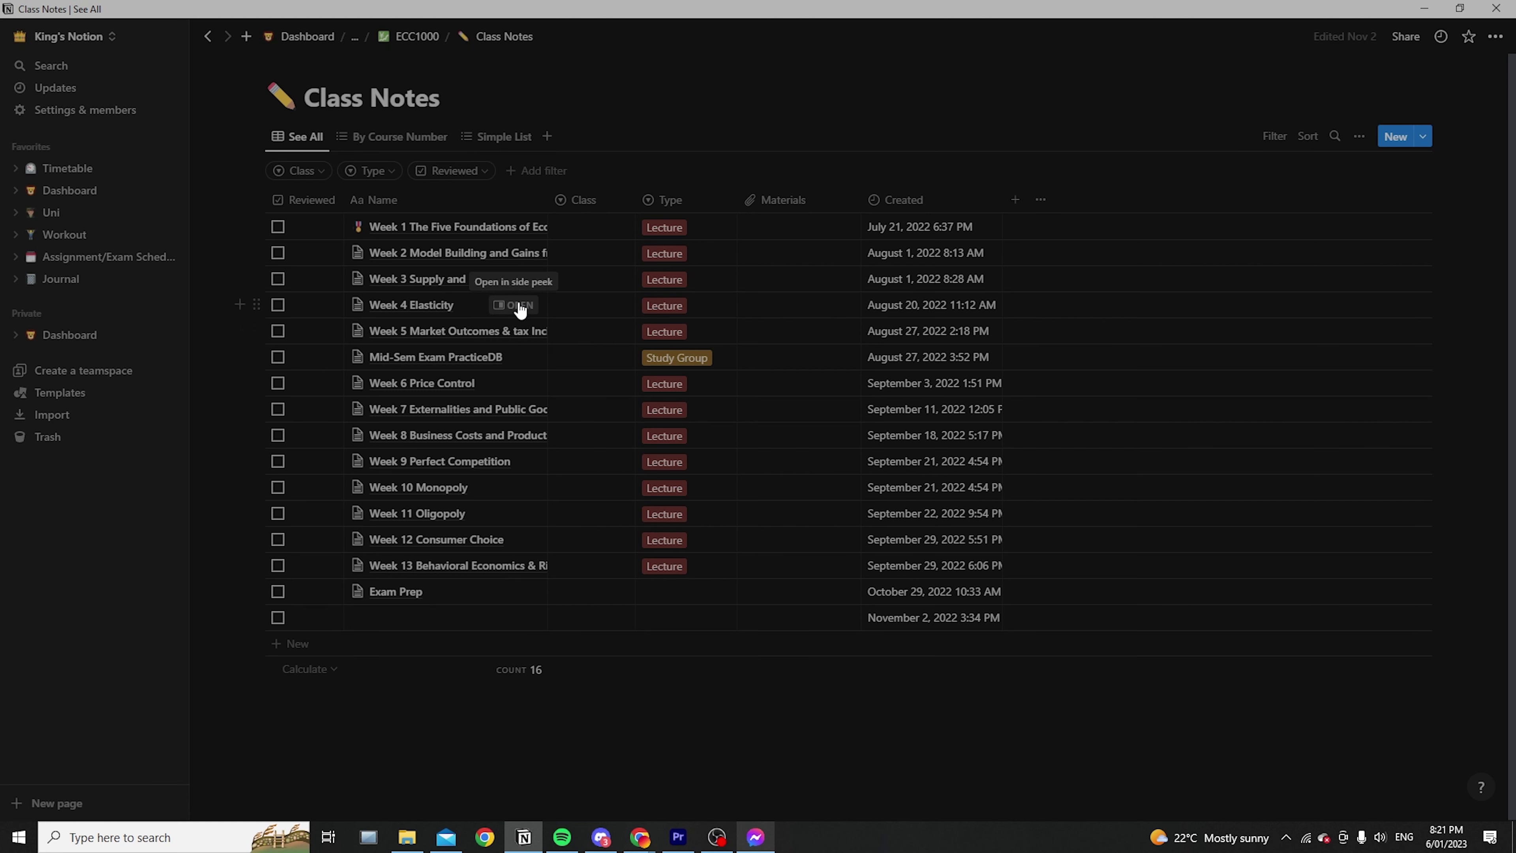
# Open the Week 4 Elasticity class note as a full page
pyautogui.click(518, 309)
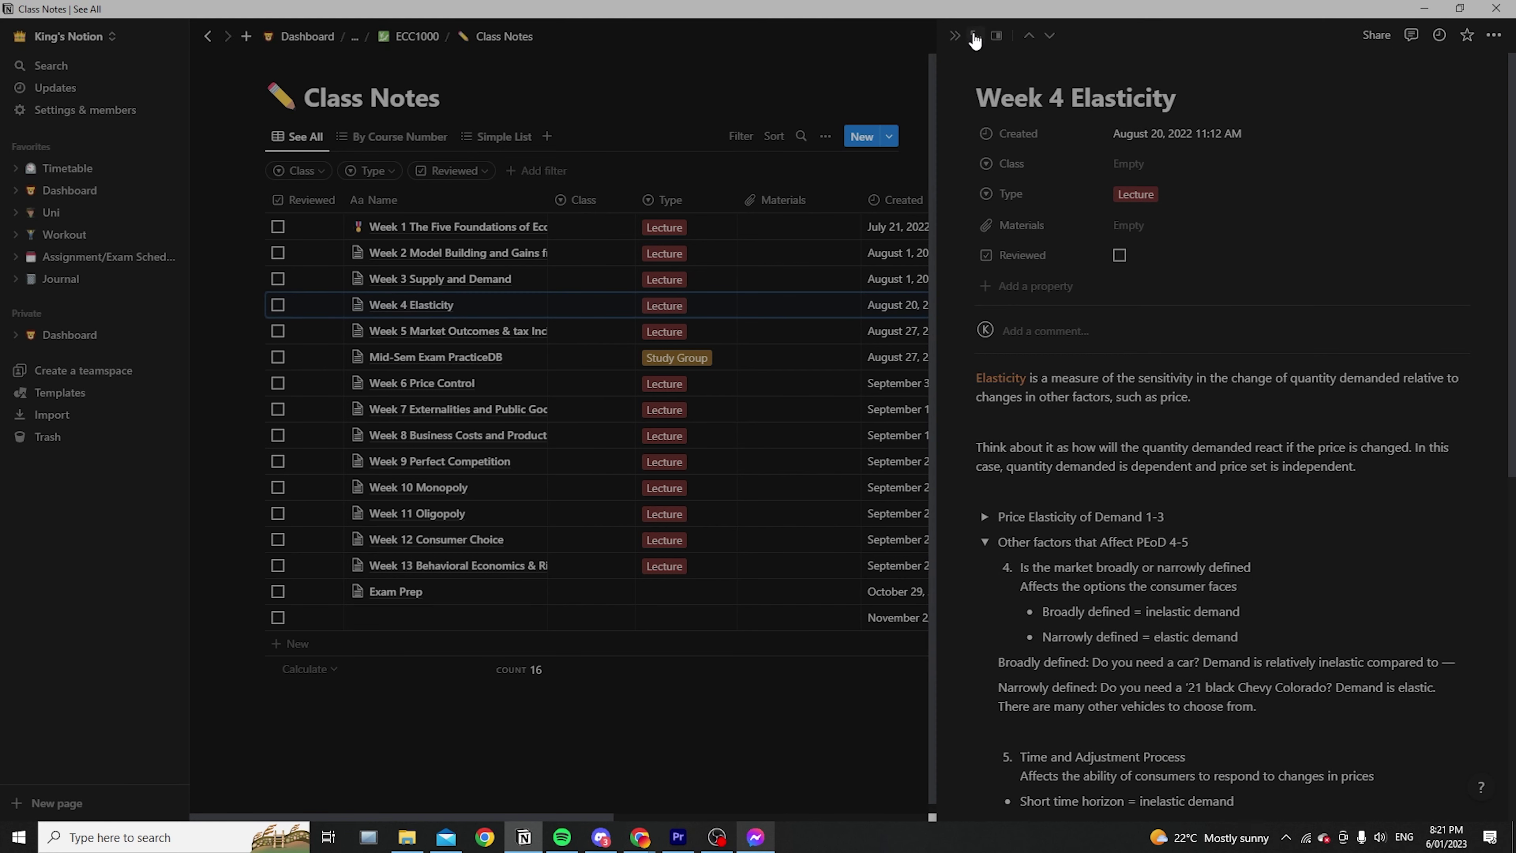
pyautogui.click(967, 39)
pyautogui.scroll(-3, 811, 441)
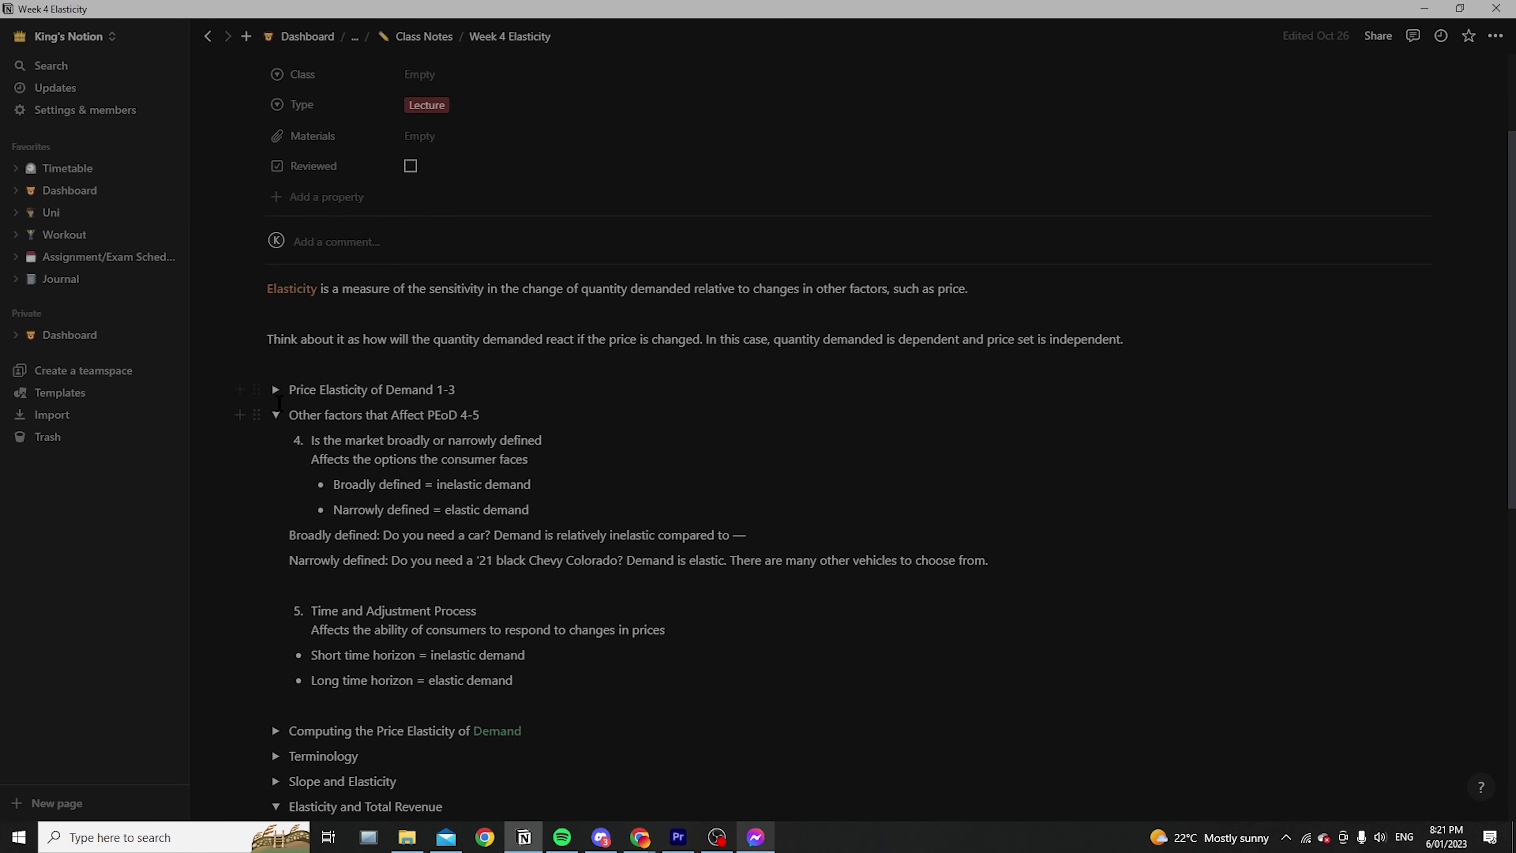
# Collapse the Other factors, Elasticity and Total Revenue, and Income Elasticity sections
pyautogui.click(275, 416)
pyautogui.scroll(3, 271, 412)
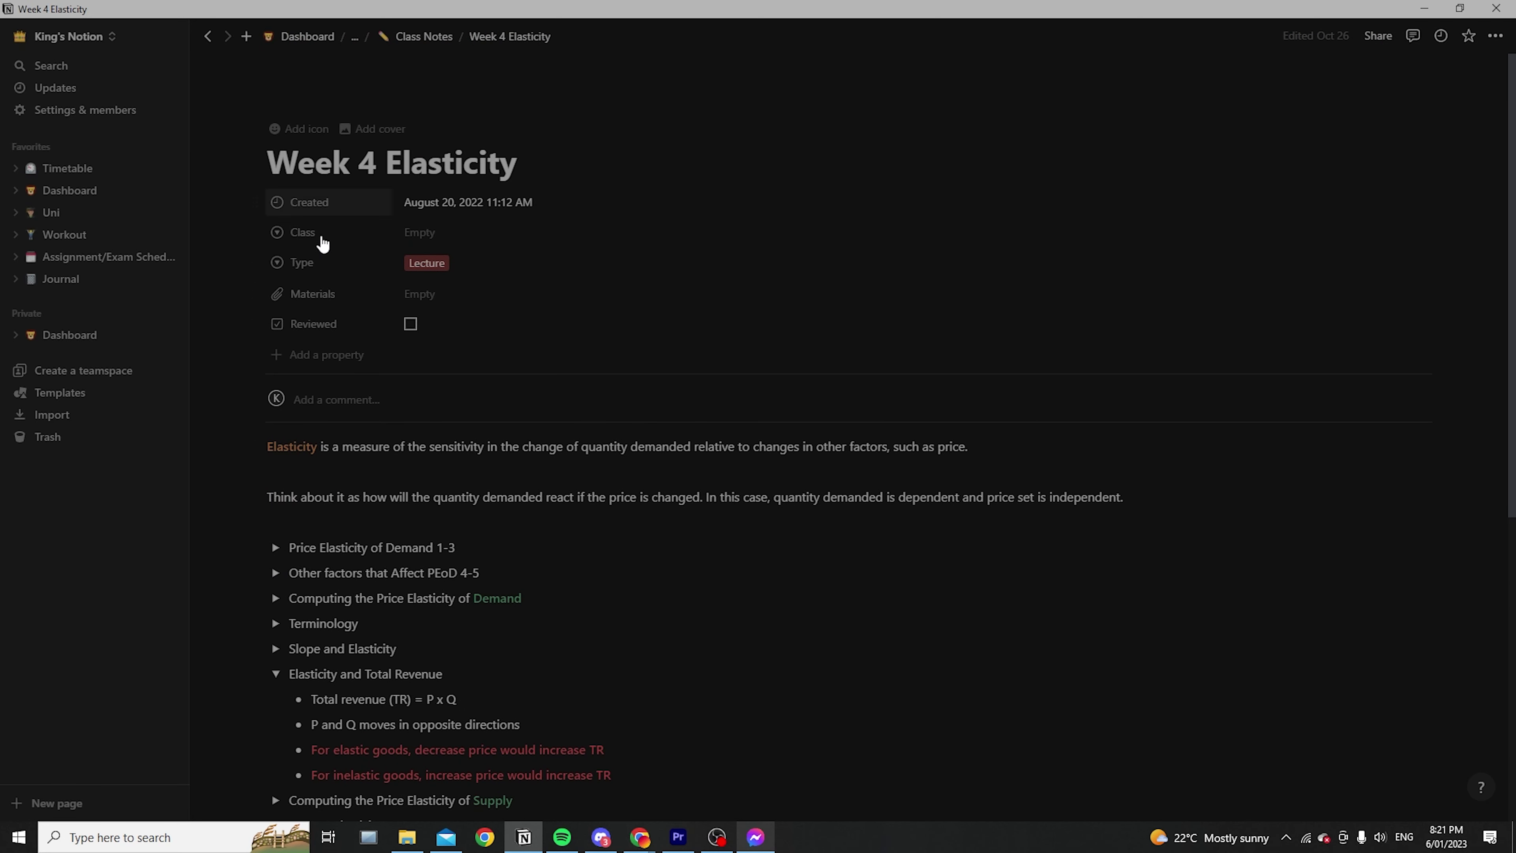
pyautogui.scroll(-3, 1021, 447)
pyautogui.scroll(3, 417, 263)
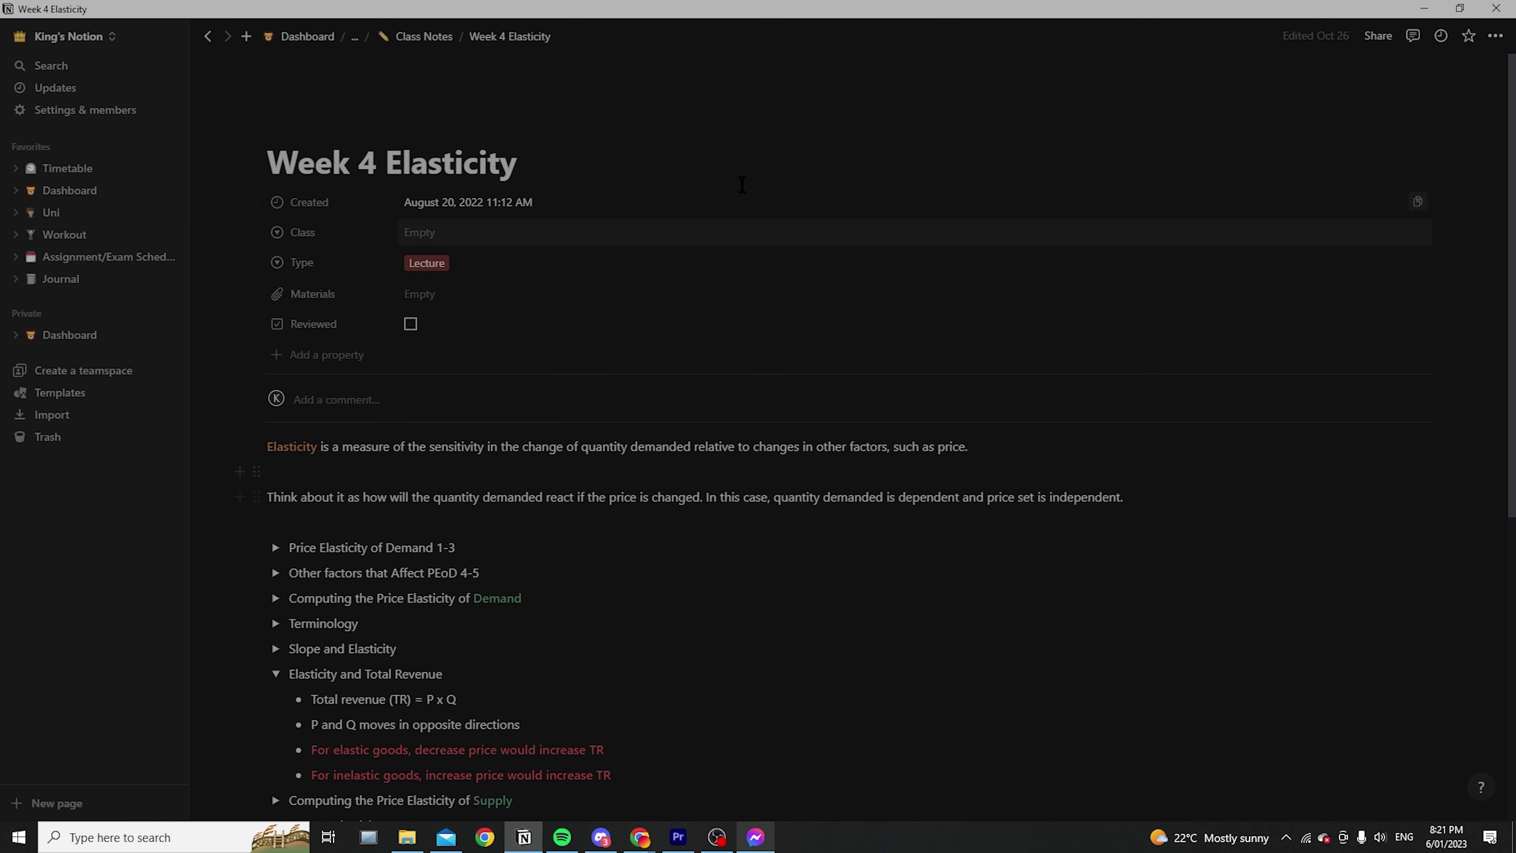
pyautogui.scroll(-5, 582, 288)
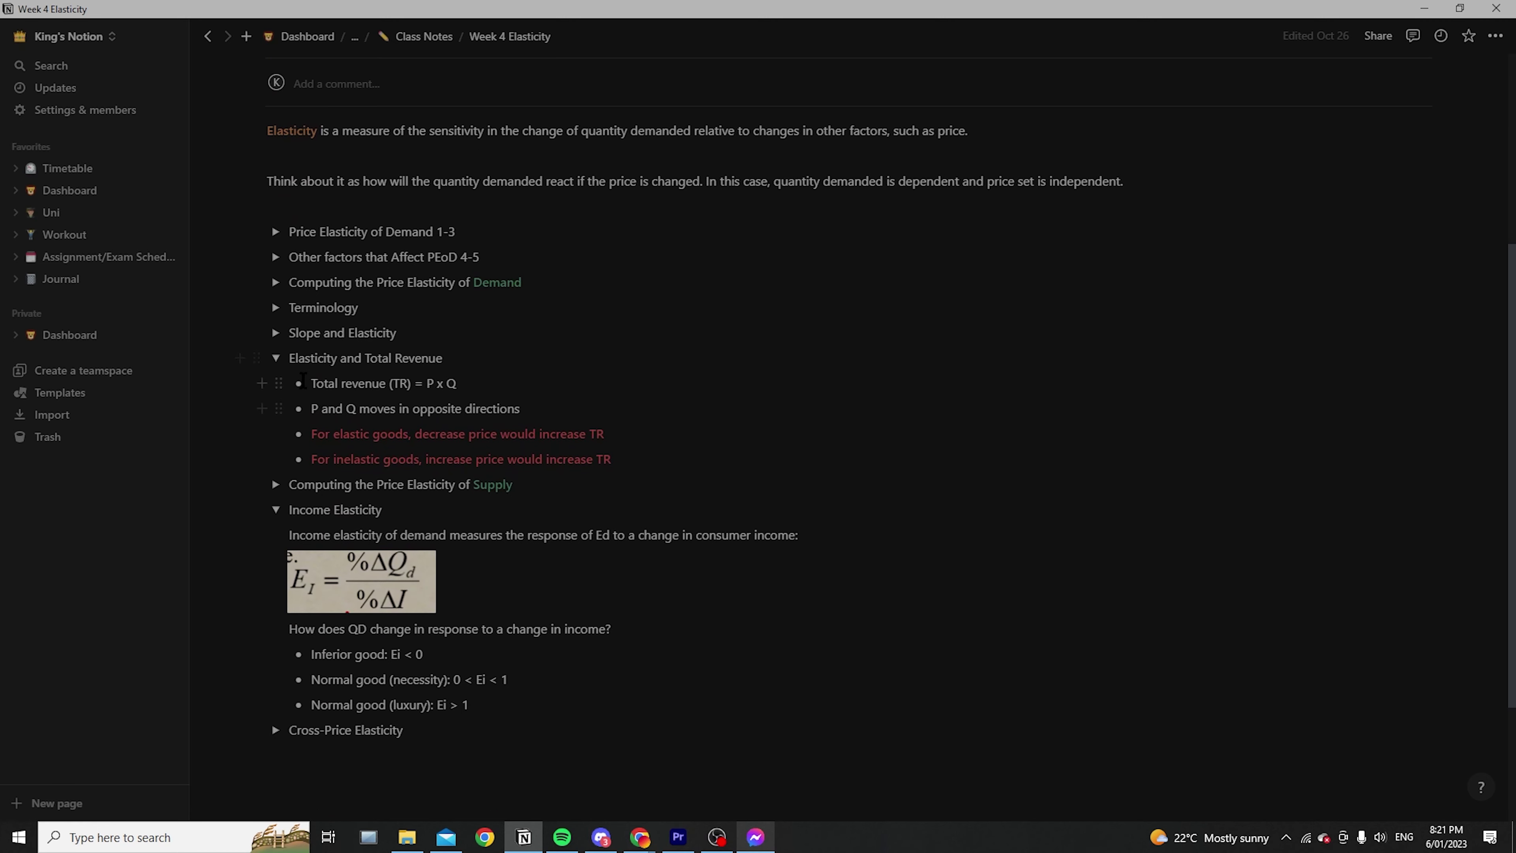
pyautogui.click(275, 359)
pyautogui.click(275, 411)
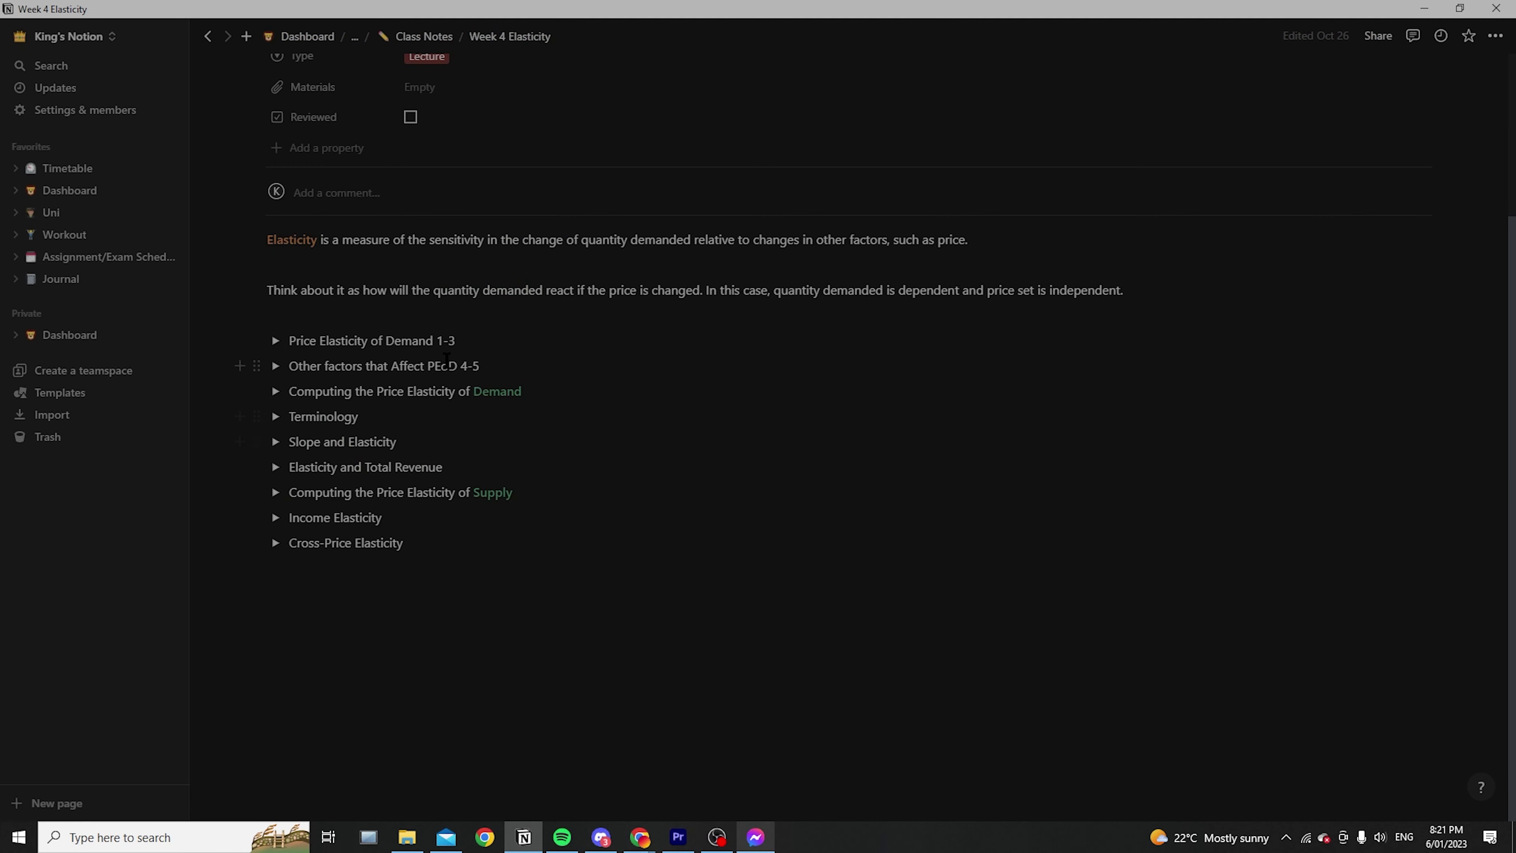
pyautogui.scroll(3, 791, 465)
pyautogui.scroll(-3, 791, 464)
pyautogui.scroll(2, 479, 348)
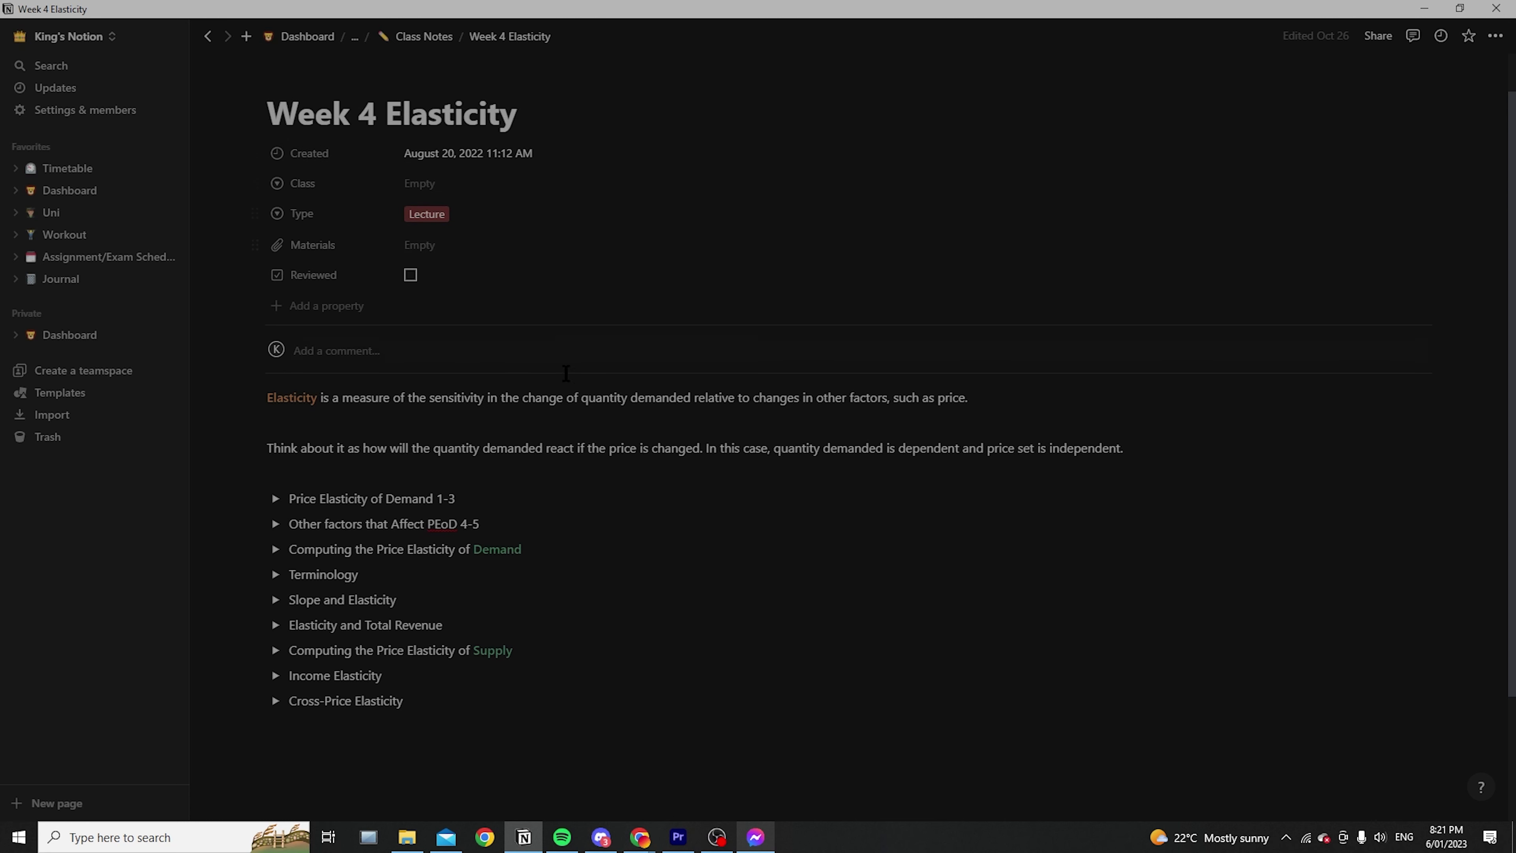
pyautogui.scroll(-1, 271, 445)
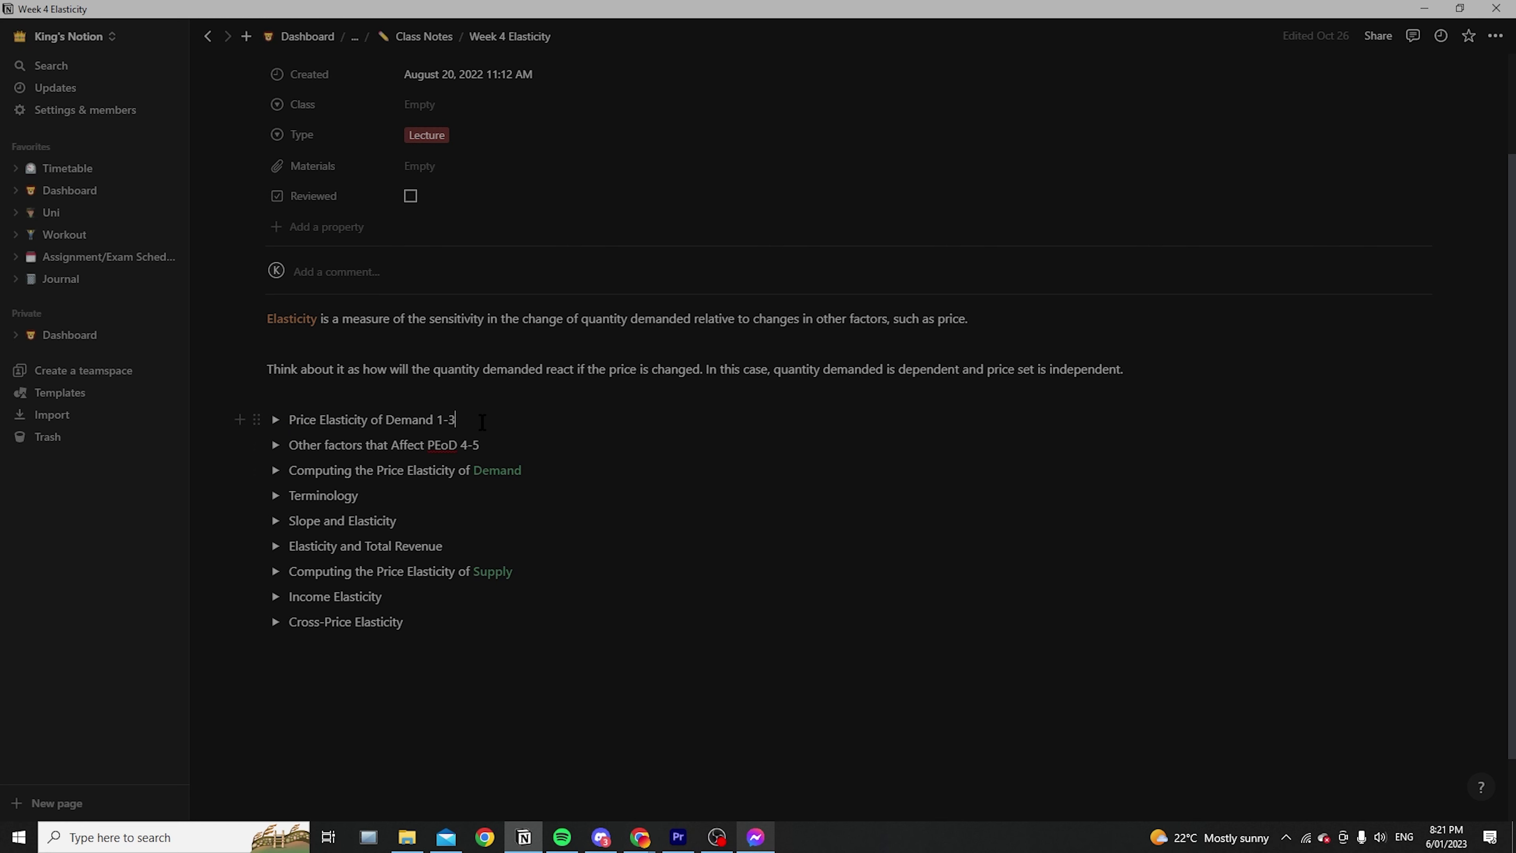
# Expand Price Elasticity of Demand 1-3 and select the Existence of Substitutes and budget-share lines
pyautogui.click(275, 419)
pyautogui.scroll(-3, 538, 424)
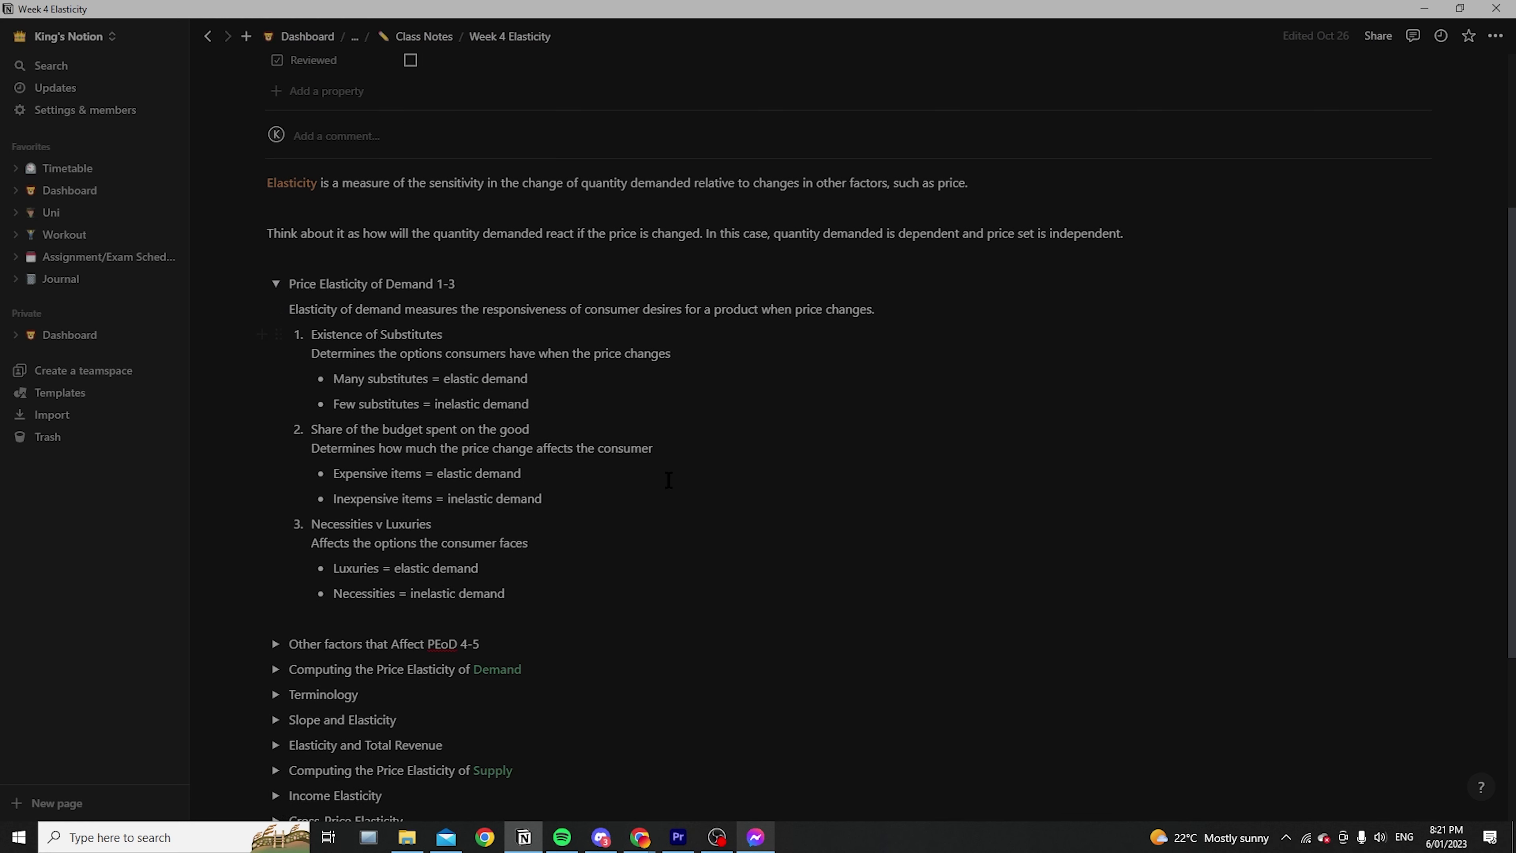
pyautogui.moveTo(457, 312); pyautogui.dragTo(311, 312)
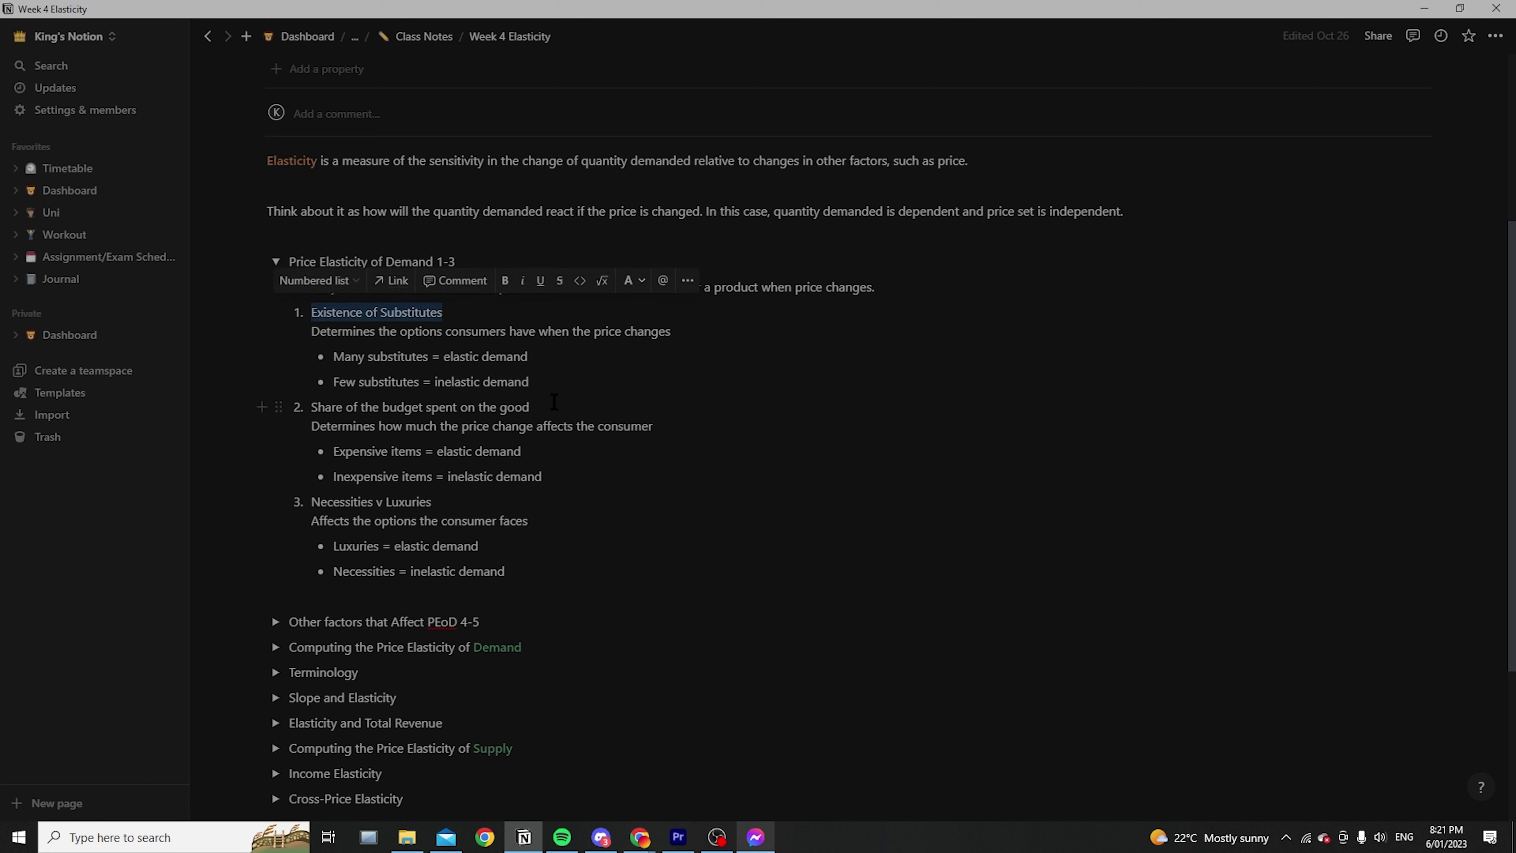
pyautogui.moveTo(552, 407); pyautogui.dragTo(310, 396)
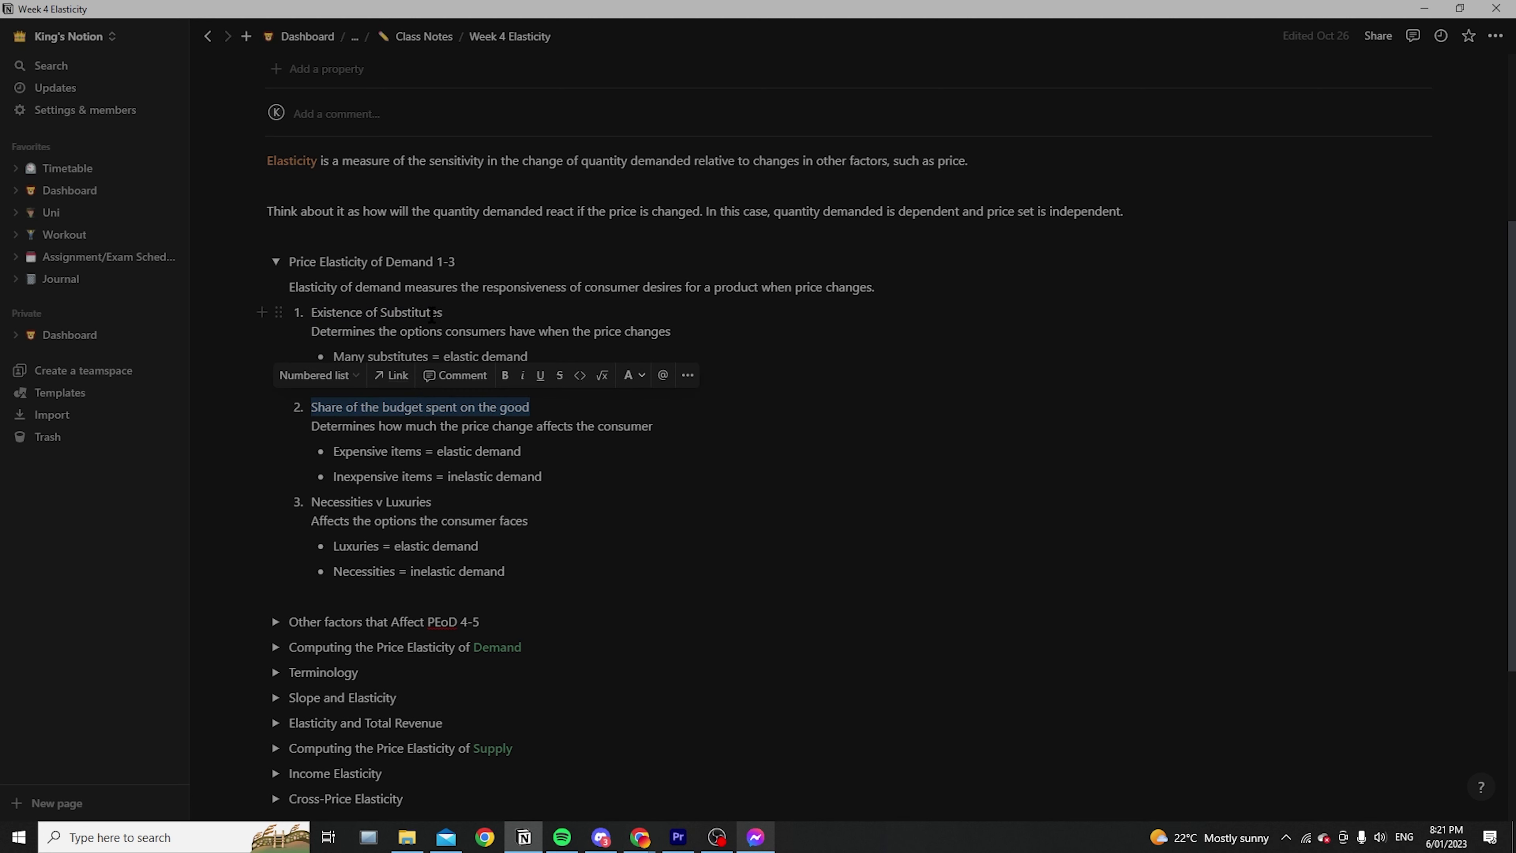
pyautogui.click(568, 401)
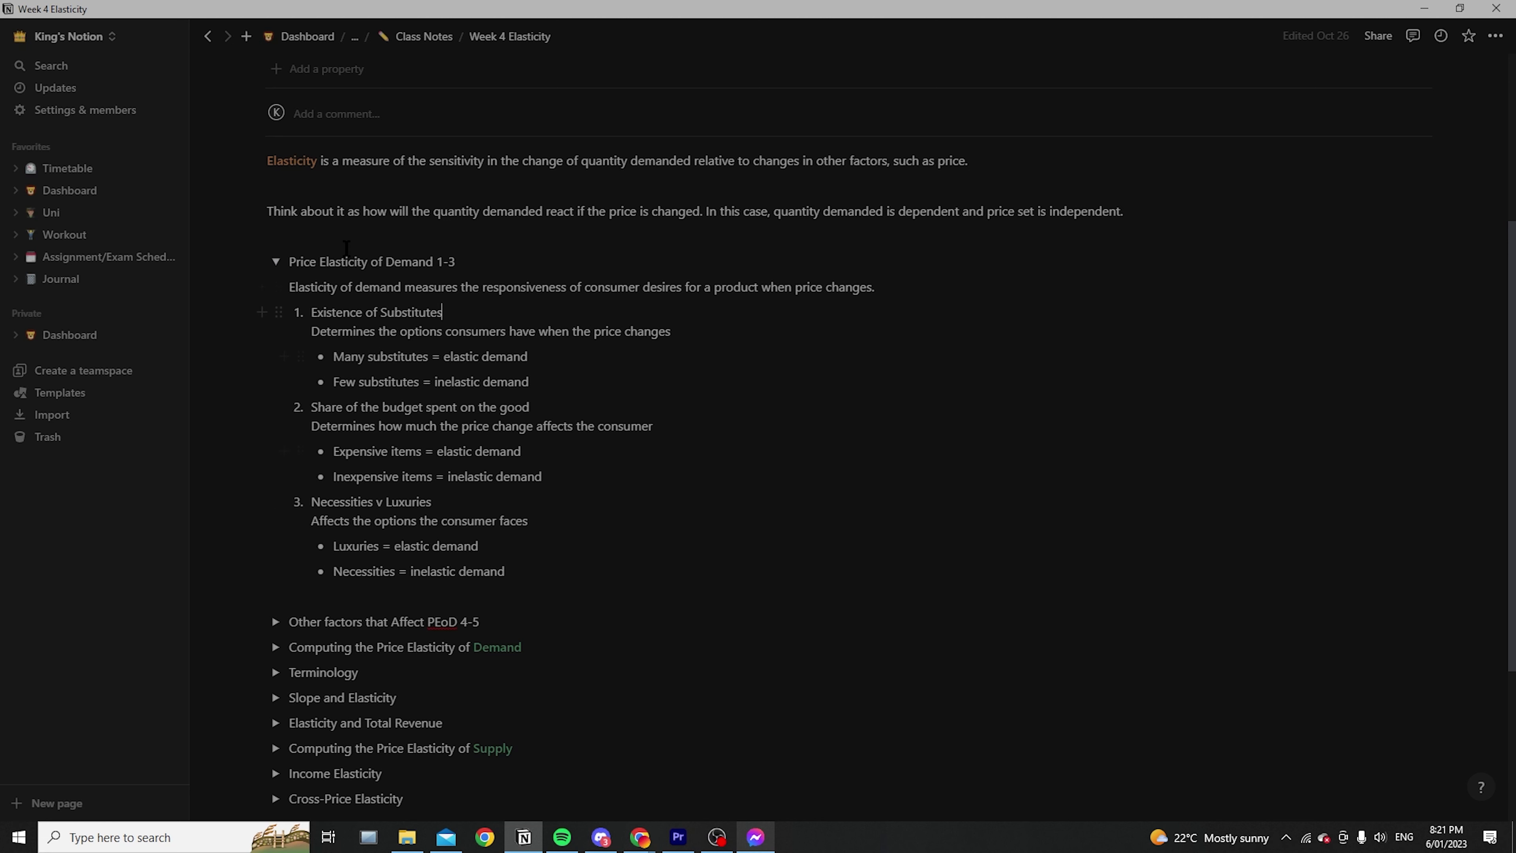
# Collapse the Price Elasticity of Demand 1-3 section so every section is closed
pyautogui.click(275, 261)
pyautogui.moveTo(468, 345); pyautogui.dragTo(290, 340)
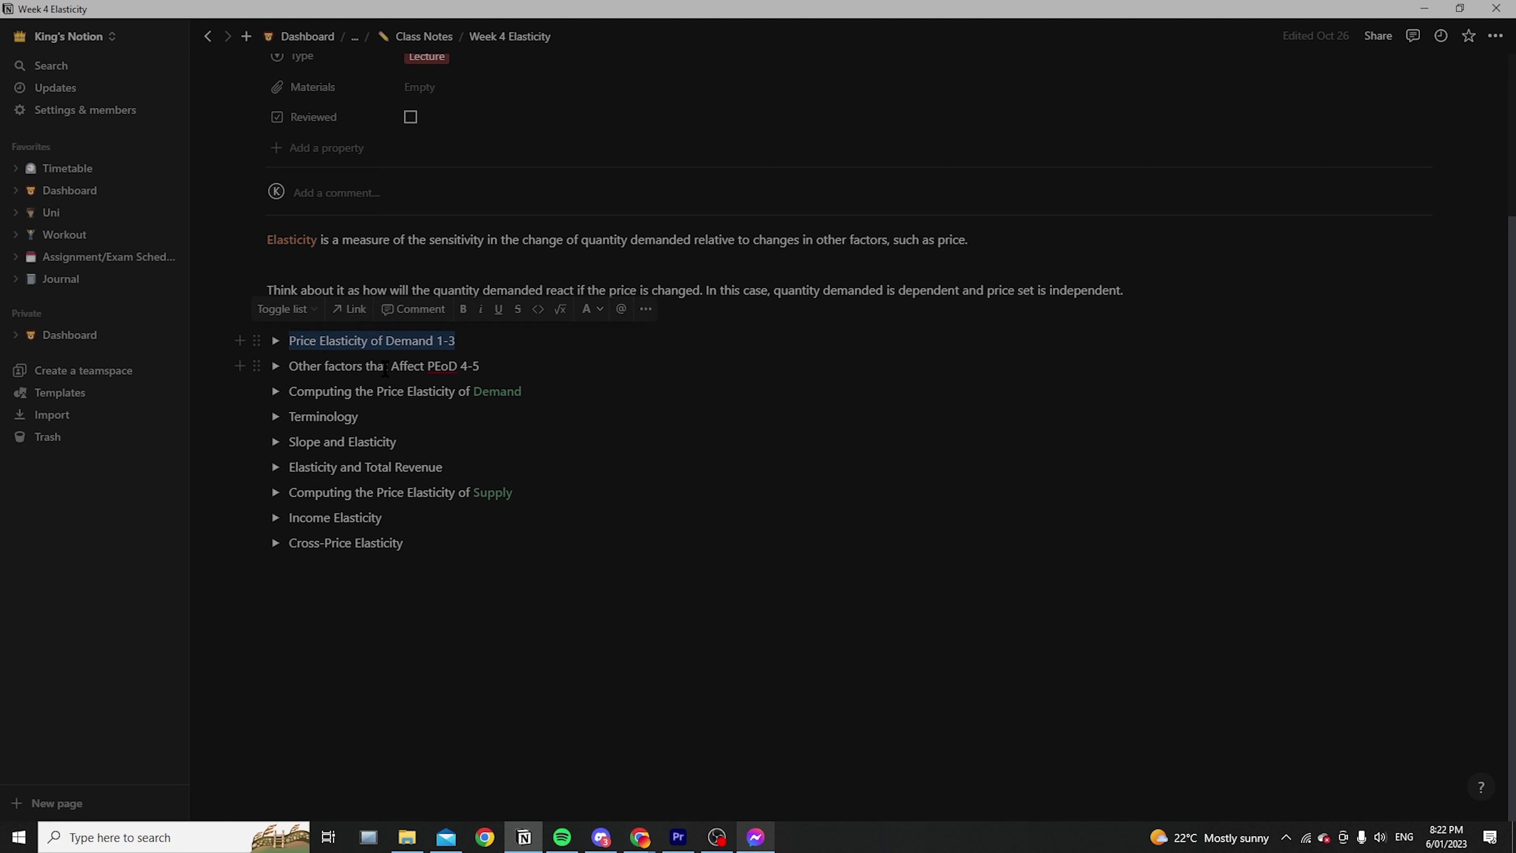
pyautogui.moveTo(457, 340); pyautogui.dragTo(287, 338)
pyautogui.click(275, 341)
pyautogui.click(457, 486)
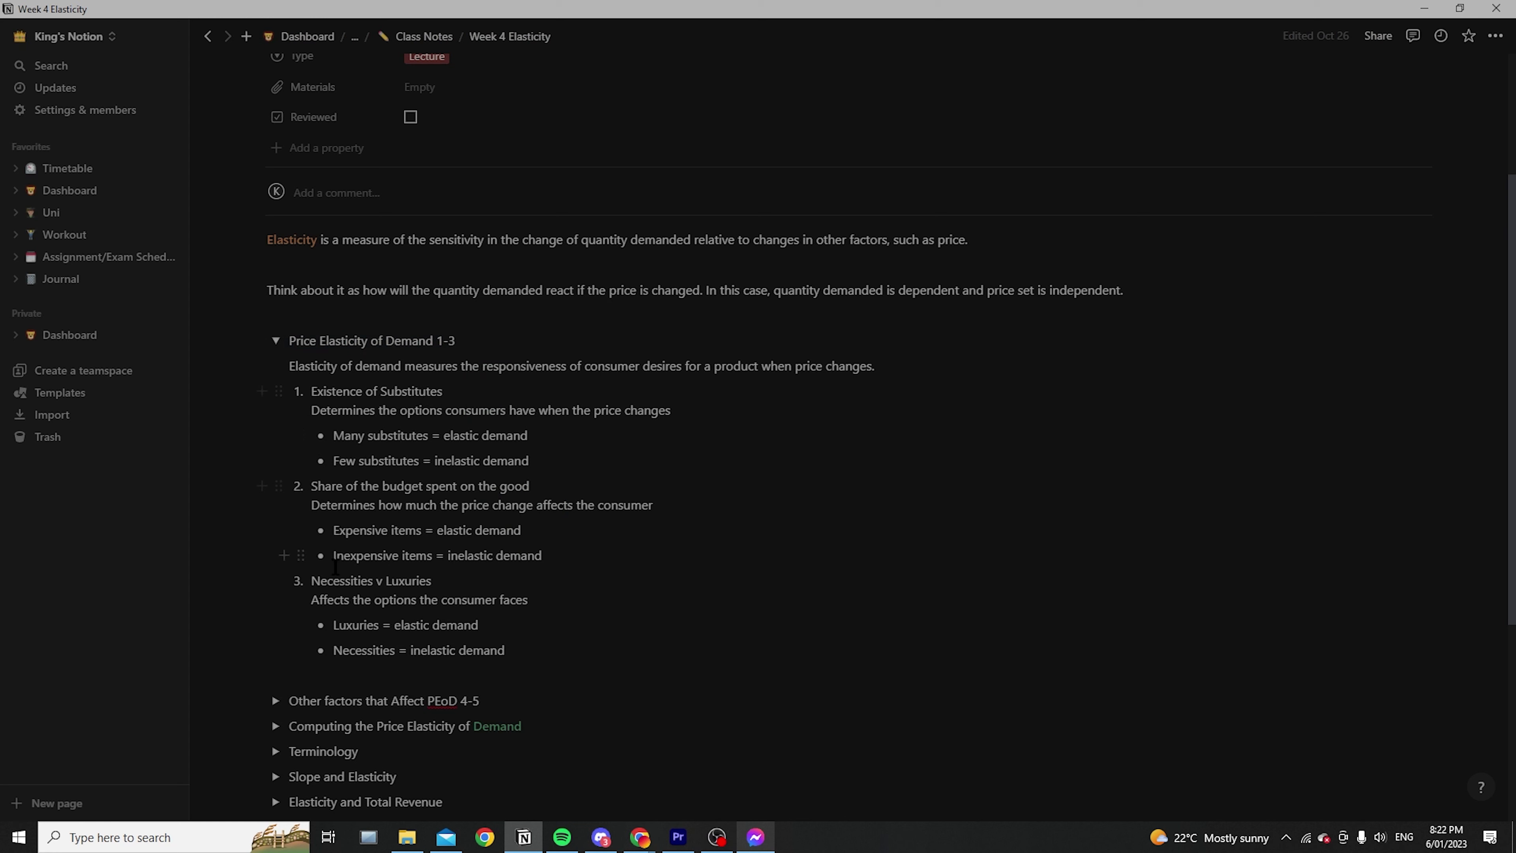
pyautogui.click(275, 341)
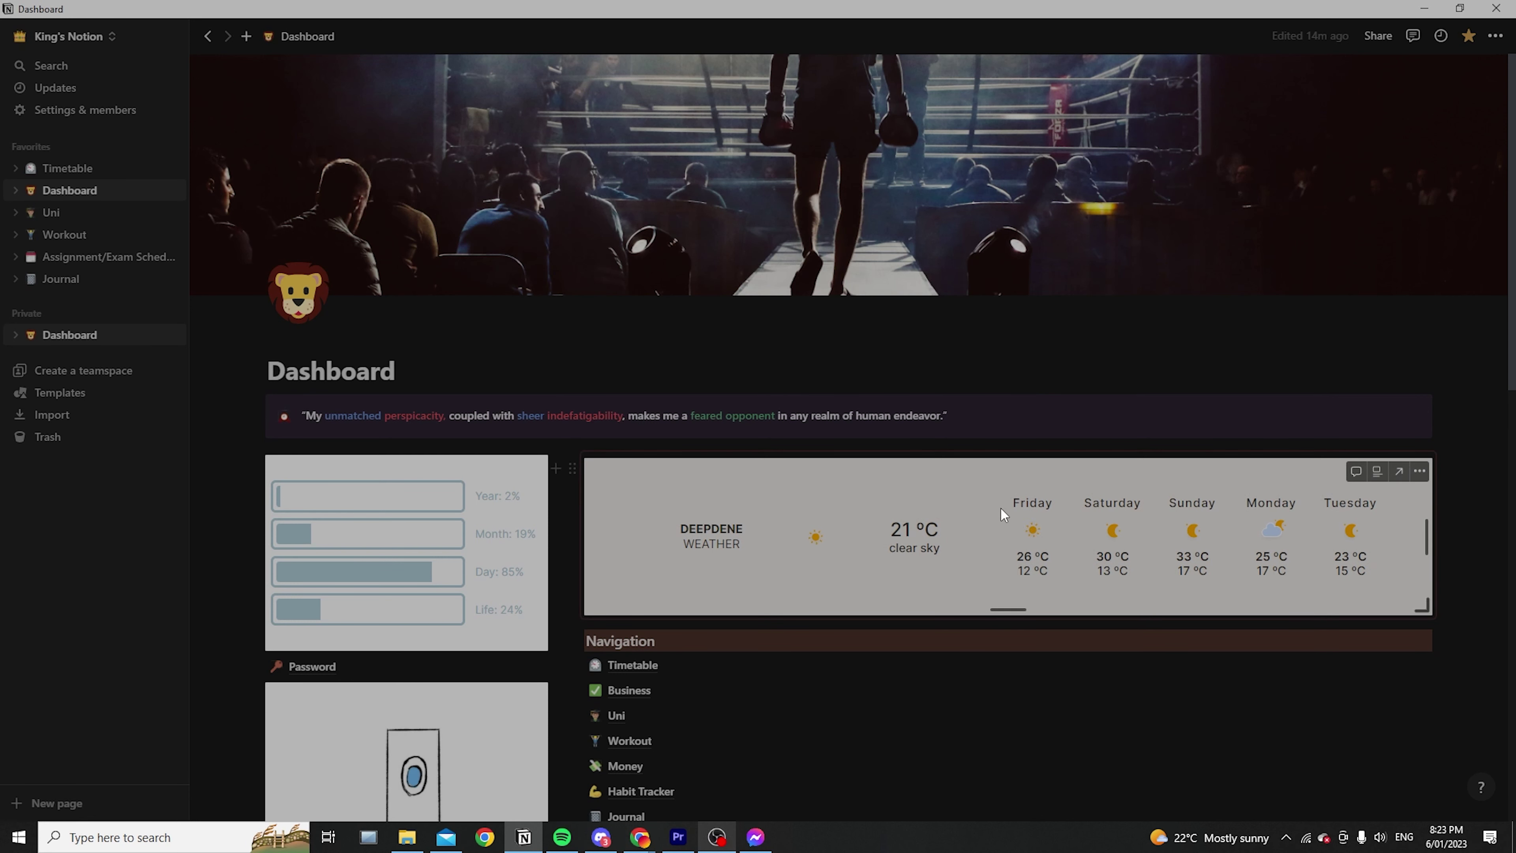
# Switch to the other four-member workspace and return to your own content there
pyautogui.click(87, 42)
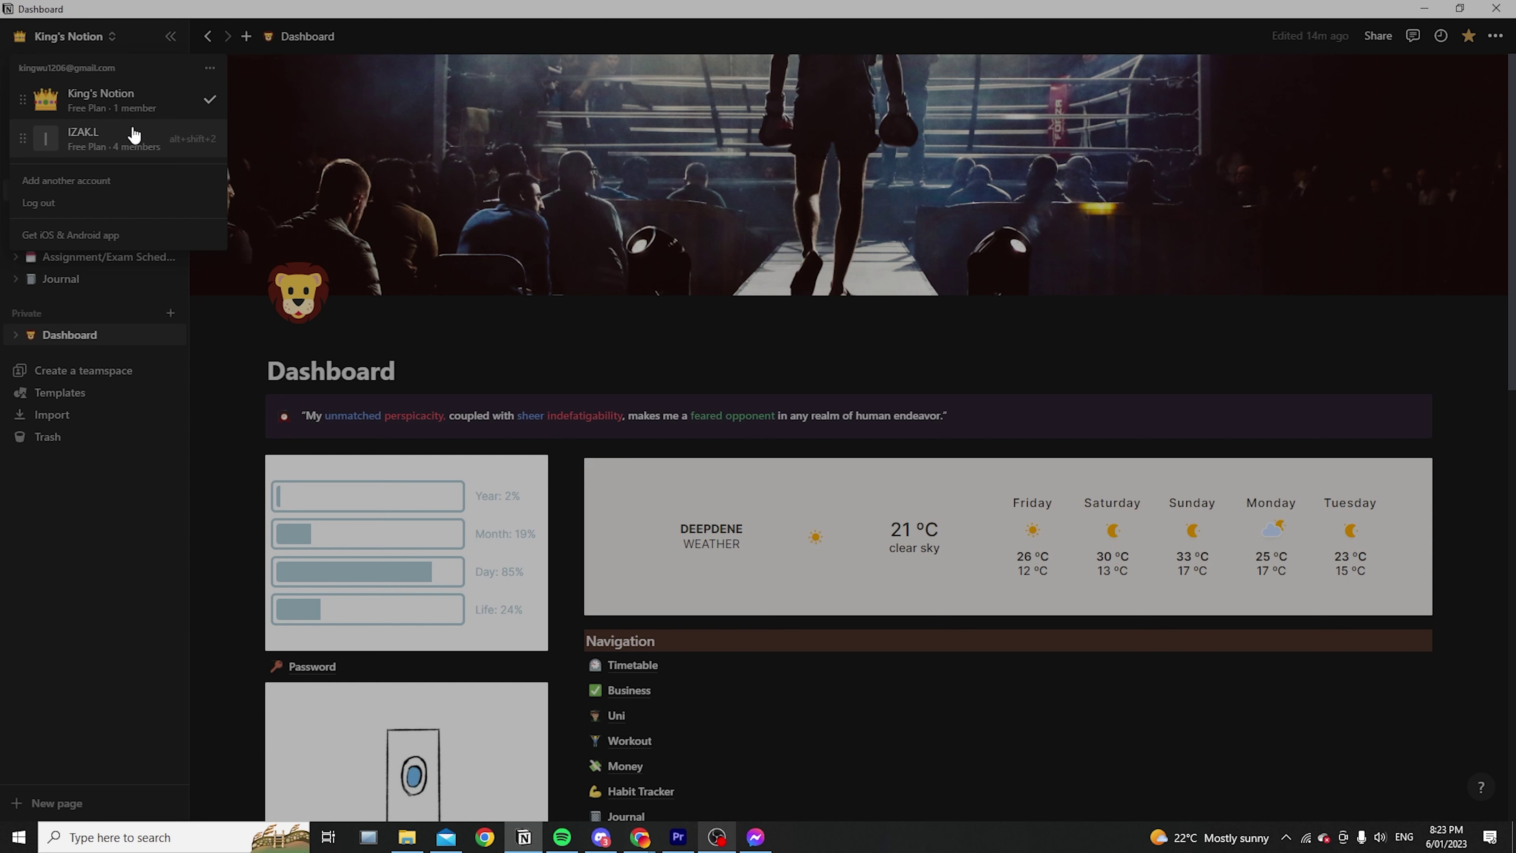
pyautogui.click(143, 139)
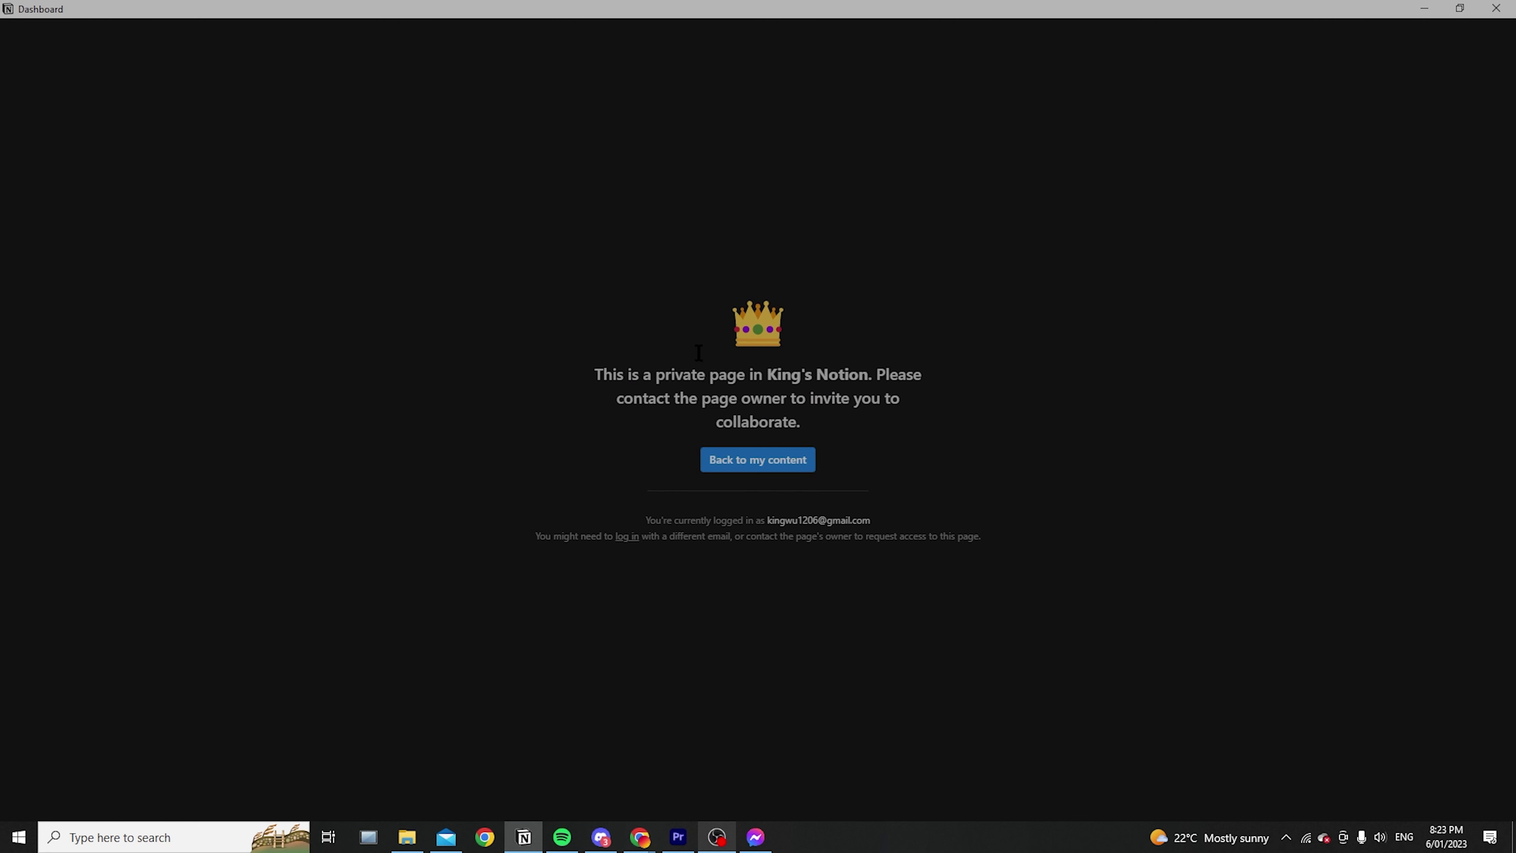
pyautogui.click(746, 462)
# Open the Google Docs database, preview Stakeholder Report Examples, and visit Meeting Notes
pyautogui.click(389, 39)
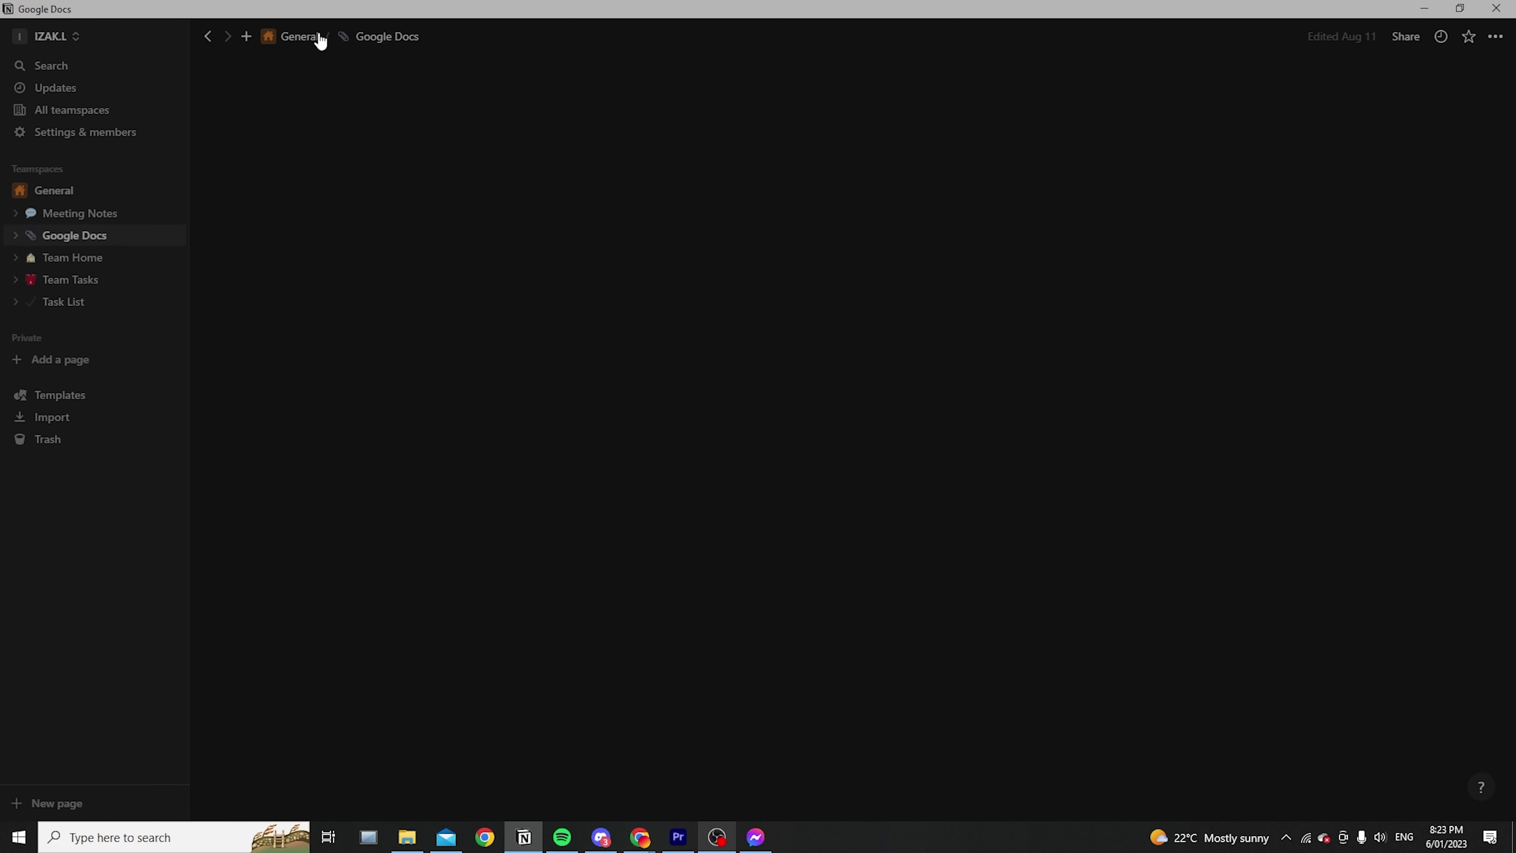
pyautogui.click(308, 37)
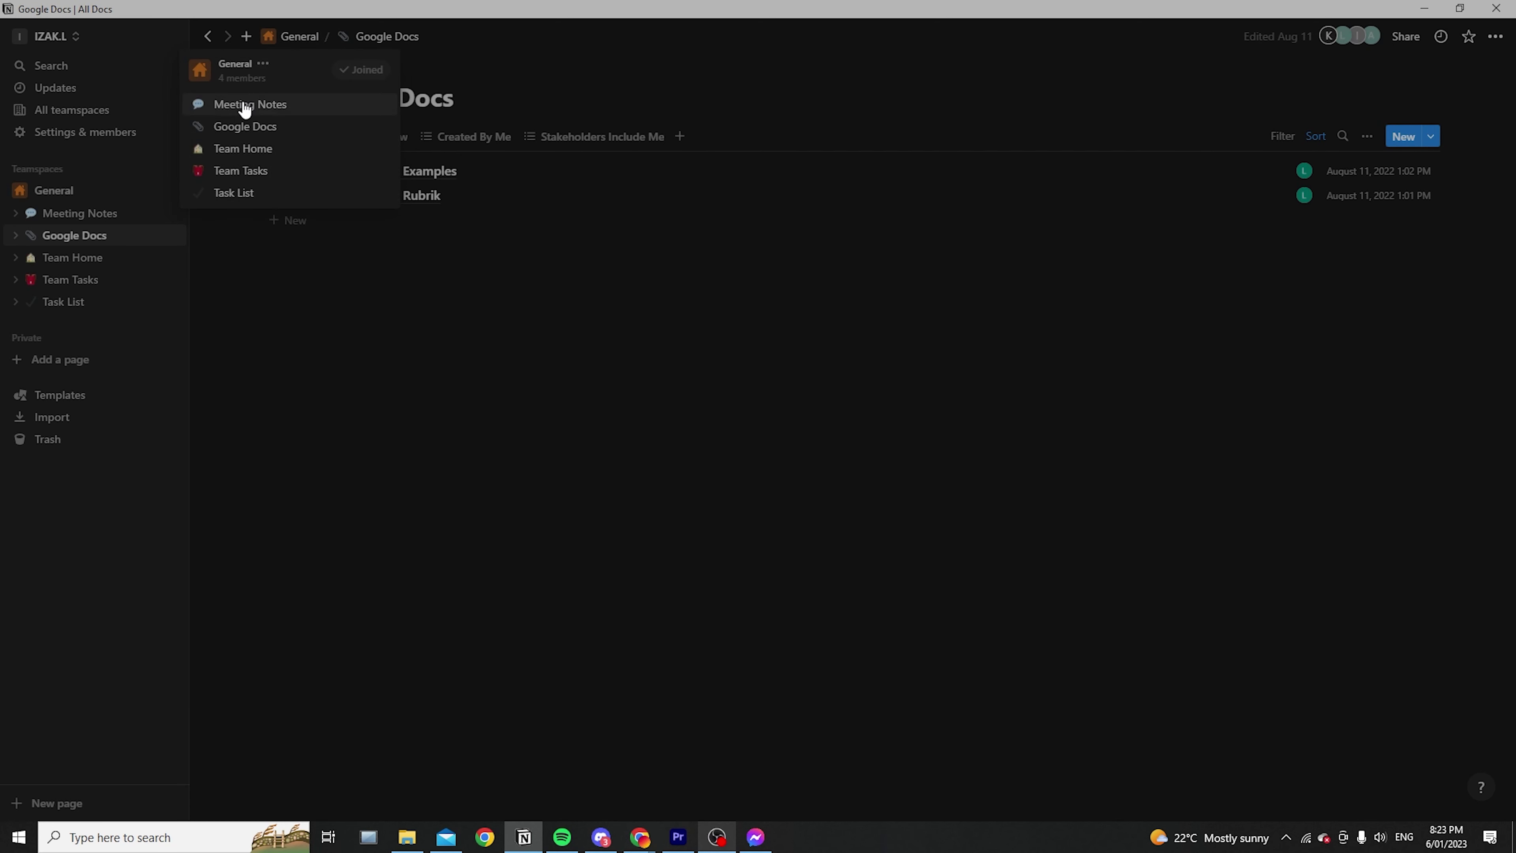
pyautogui.click(538, 284)
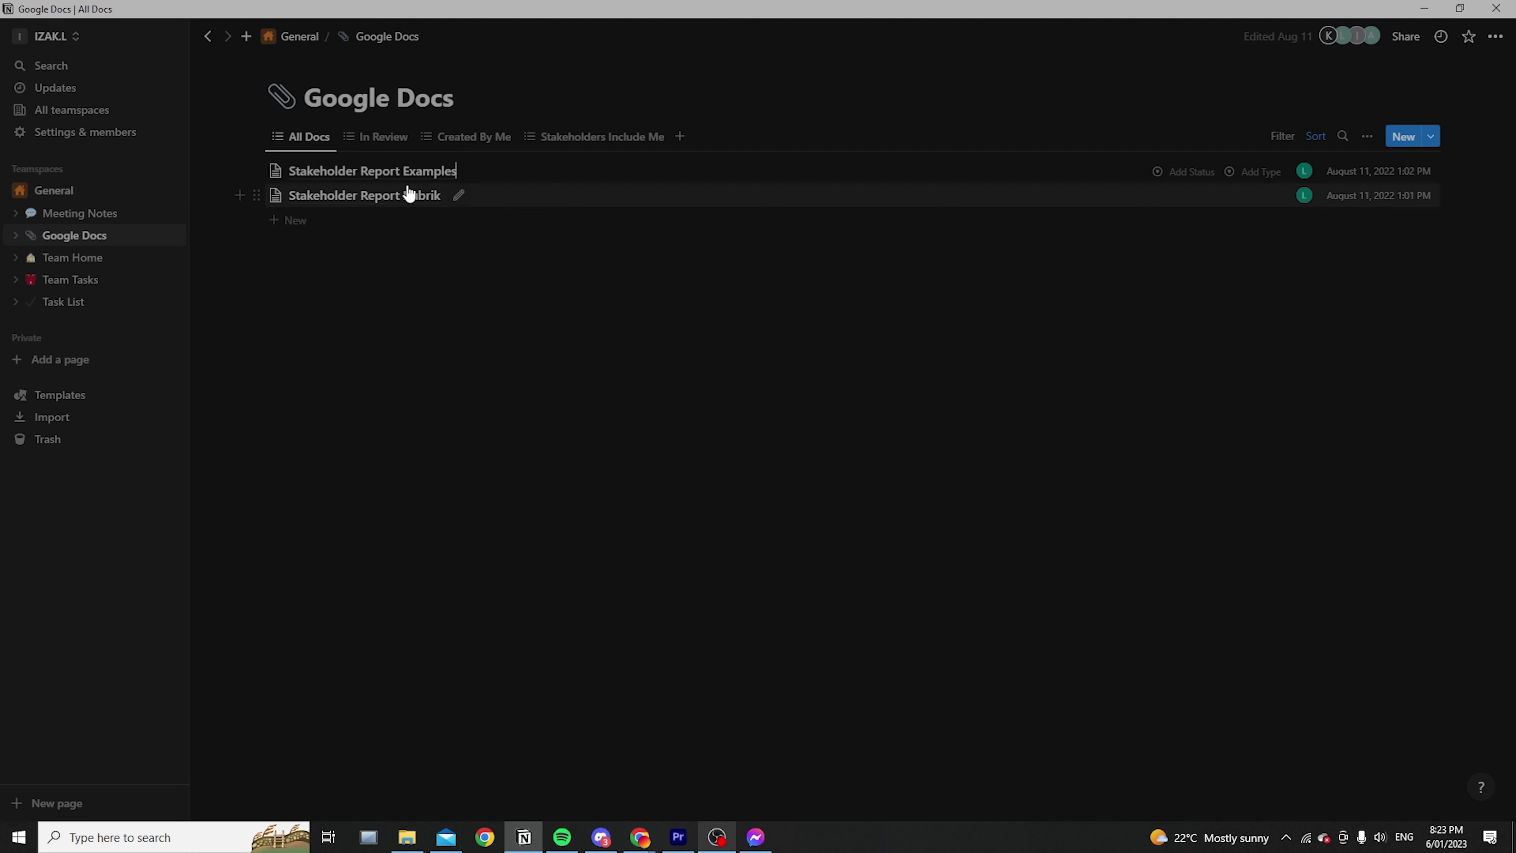
pyautogui.click(474, 171)
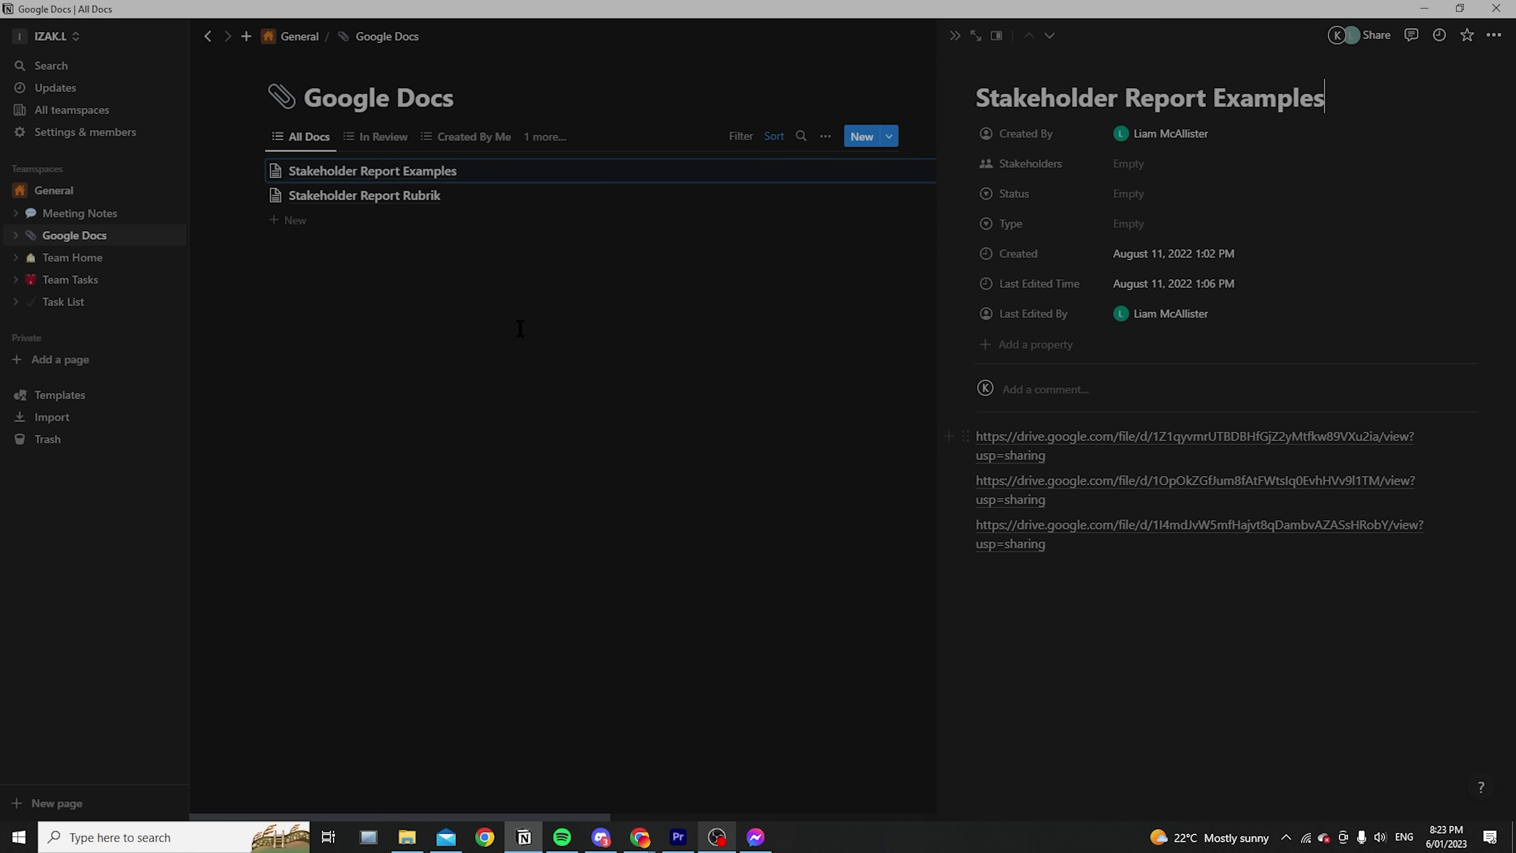
pyautogui.click(96, 214)
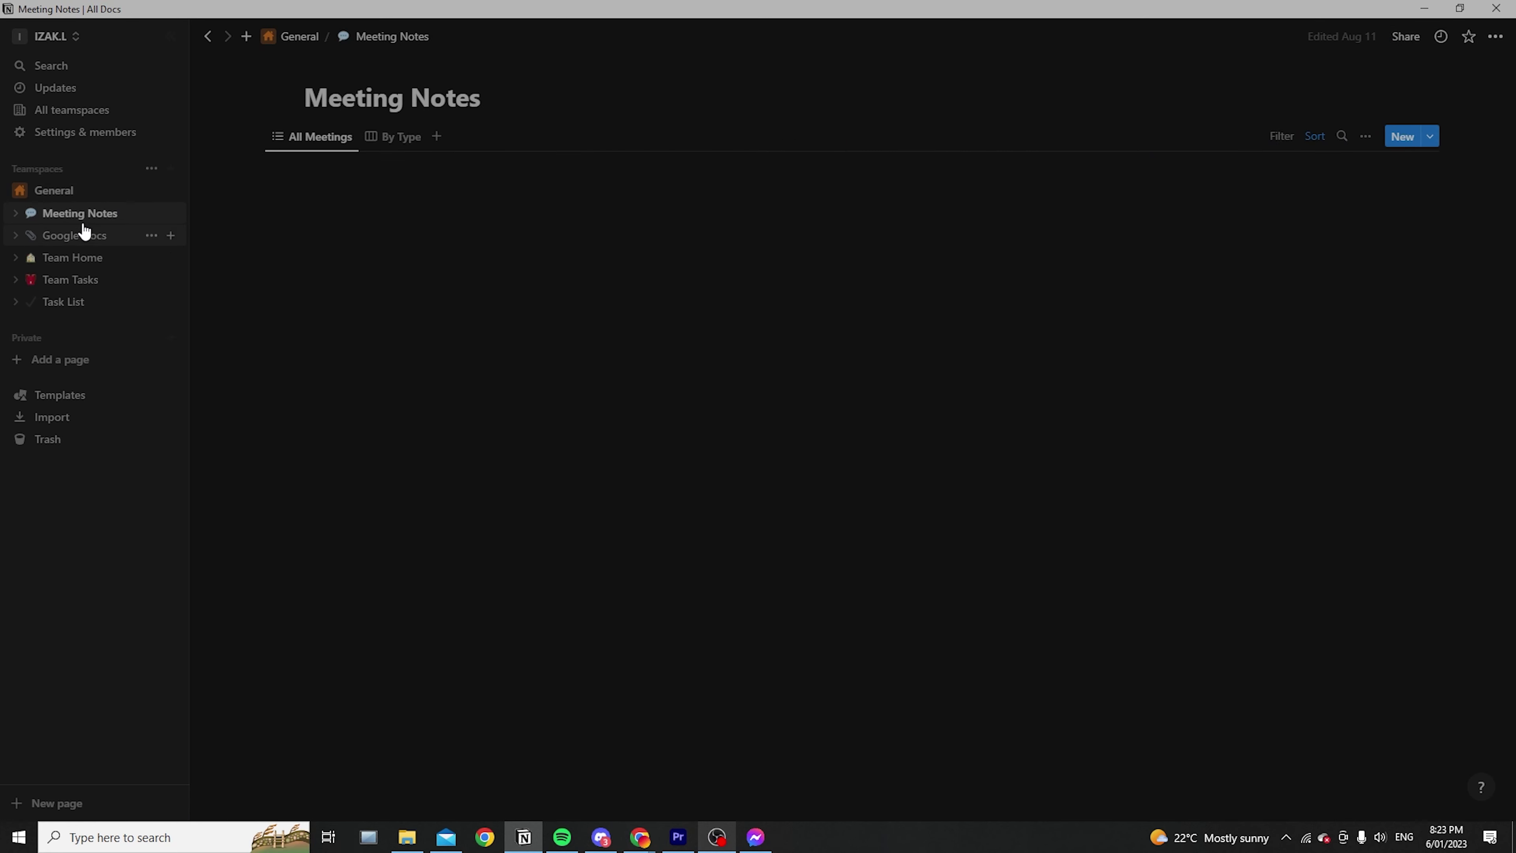
pyautogui.click(90, 238)
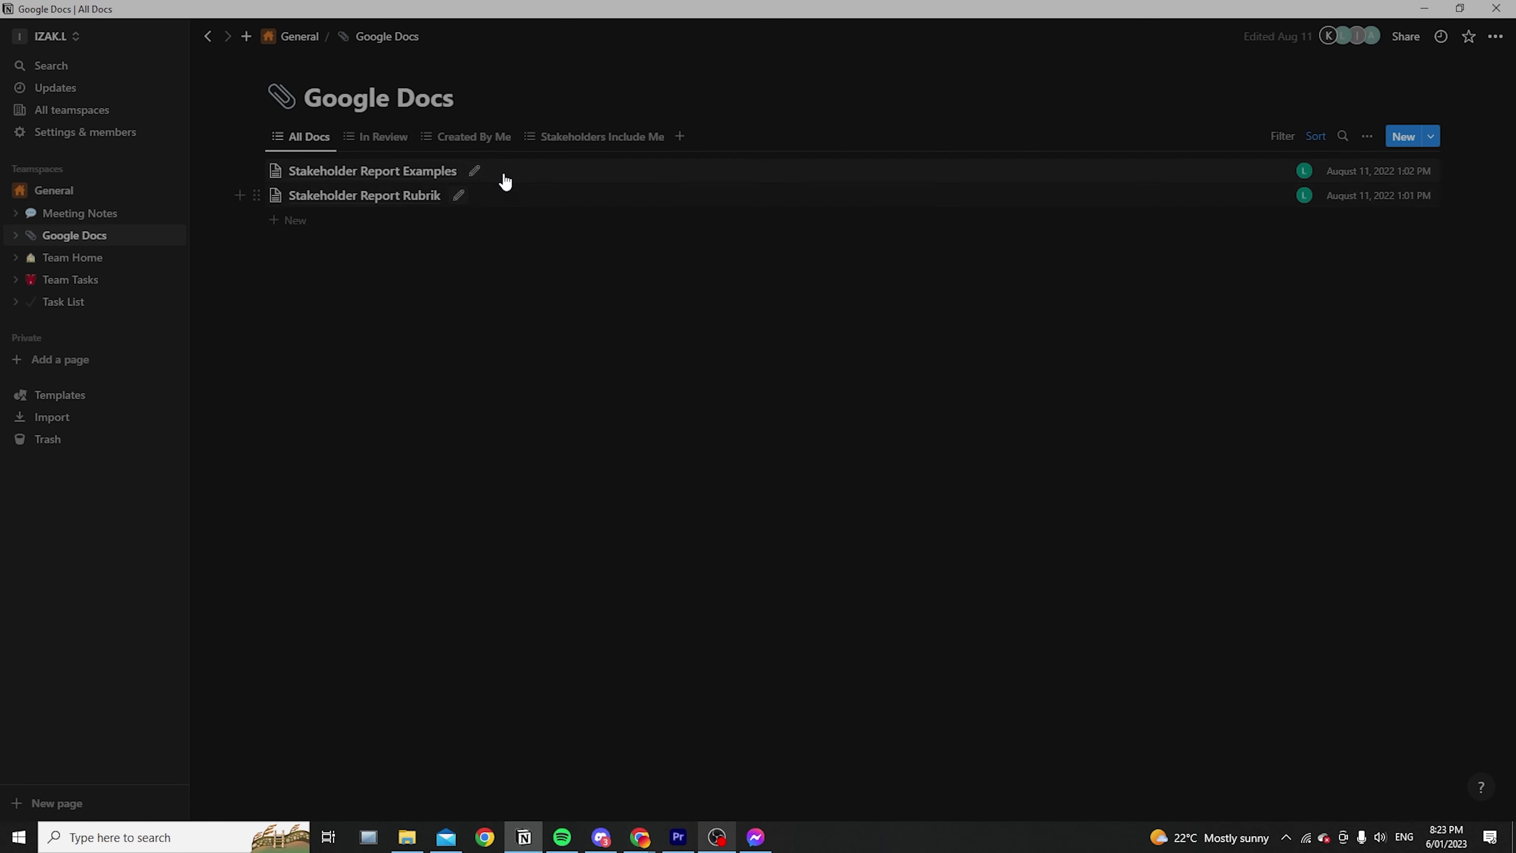
# Preview Stakeholder Report Examples in side peek again, then close the preview
pyautogui.click(476, 173)
pyautogui.click(476, 170)
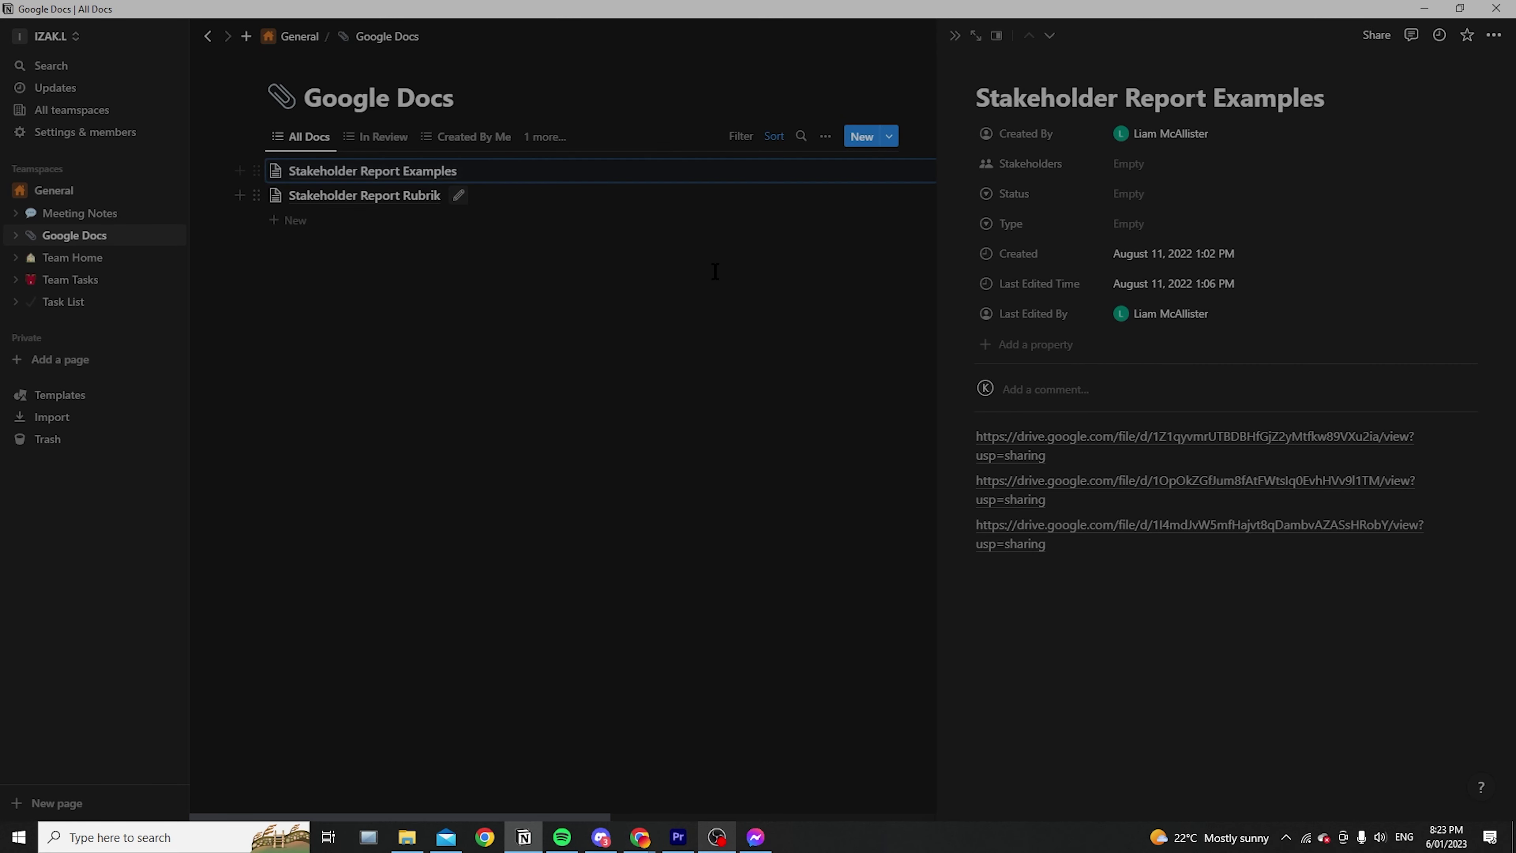
pyautogui.click(1115, 571)
pyautogui.click(695, 451)
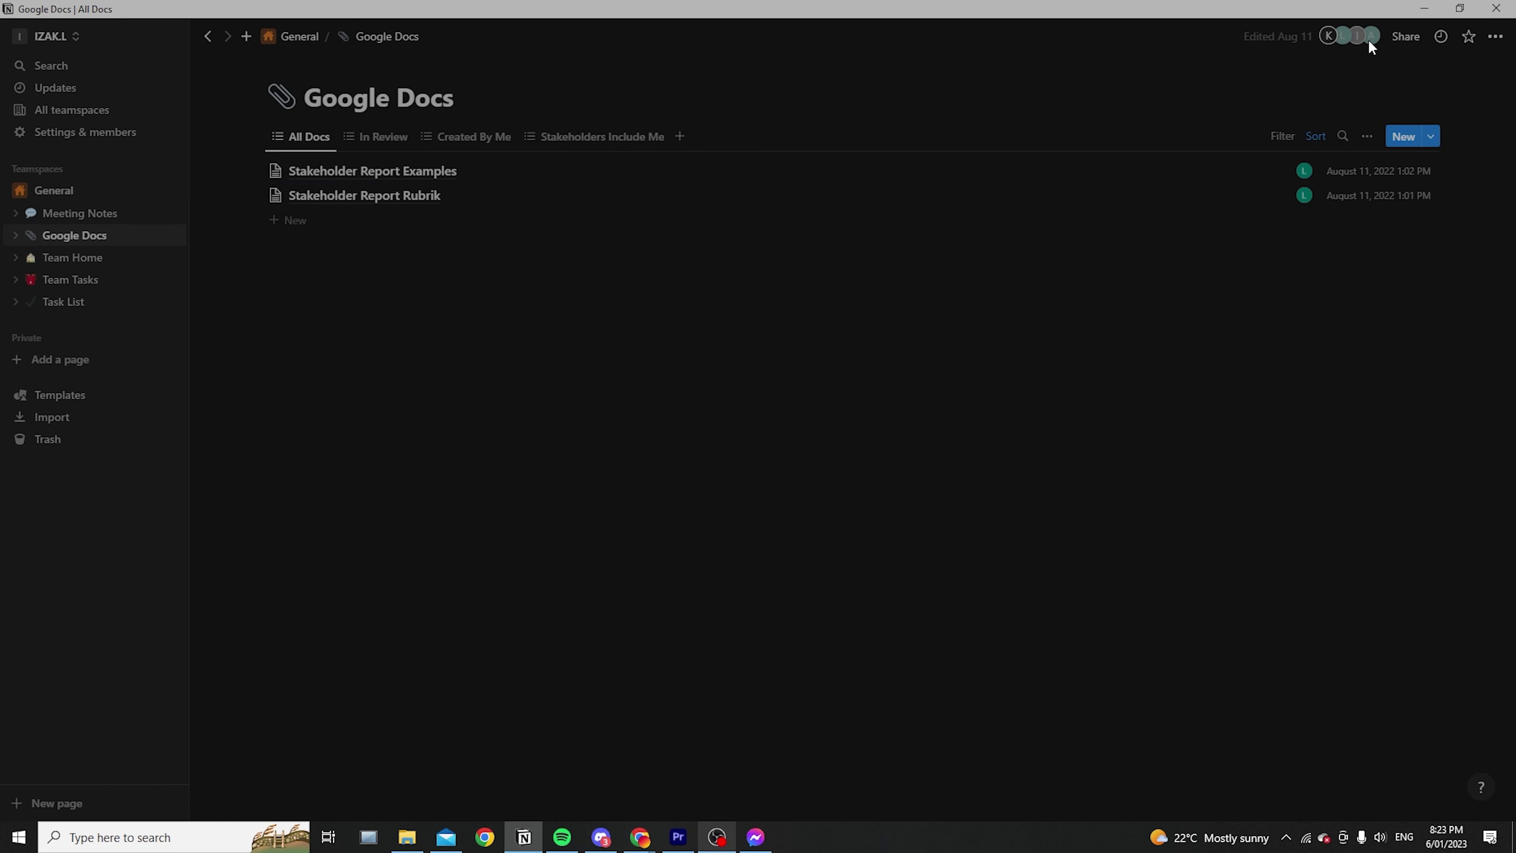
pyautogui.click(73, 36)
# Switch back to the personal workspace and open the Dashboard page
pyautogui.click(89, 94)
pyautogui.click(113, 191)
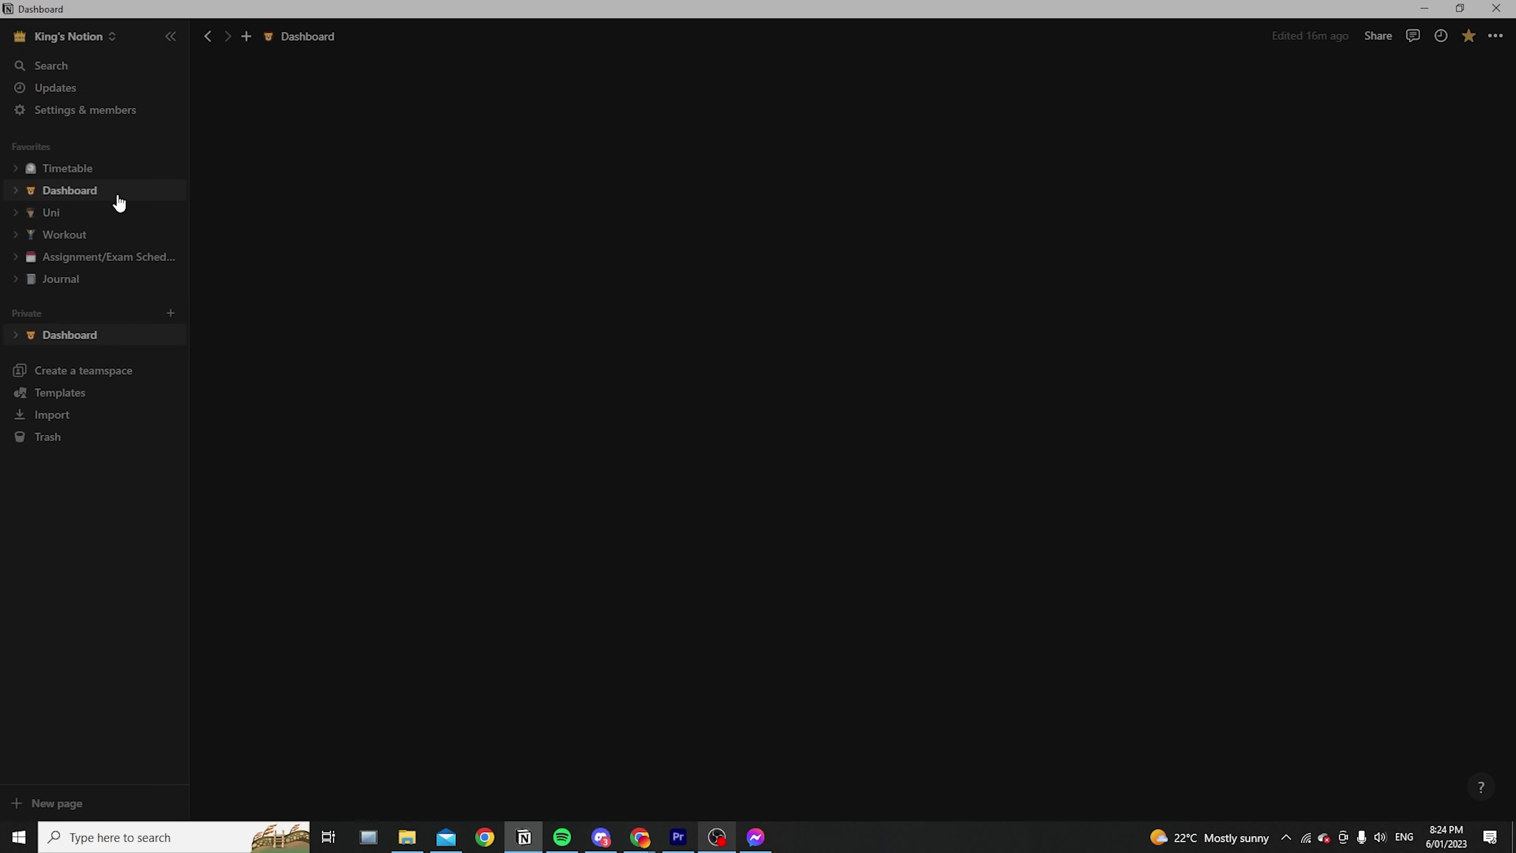
pyautogui.scroll(-3, 697, 467)
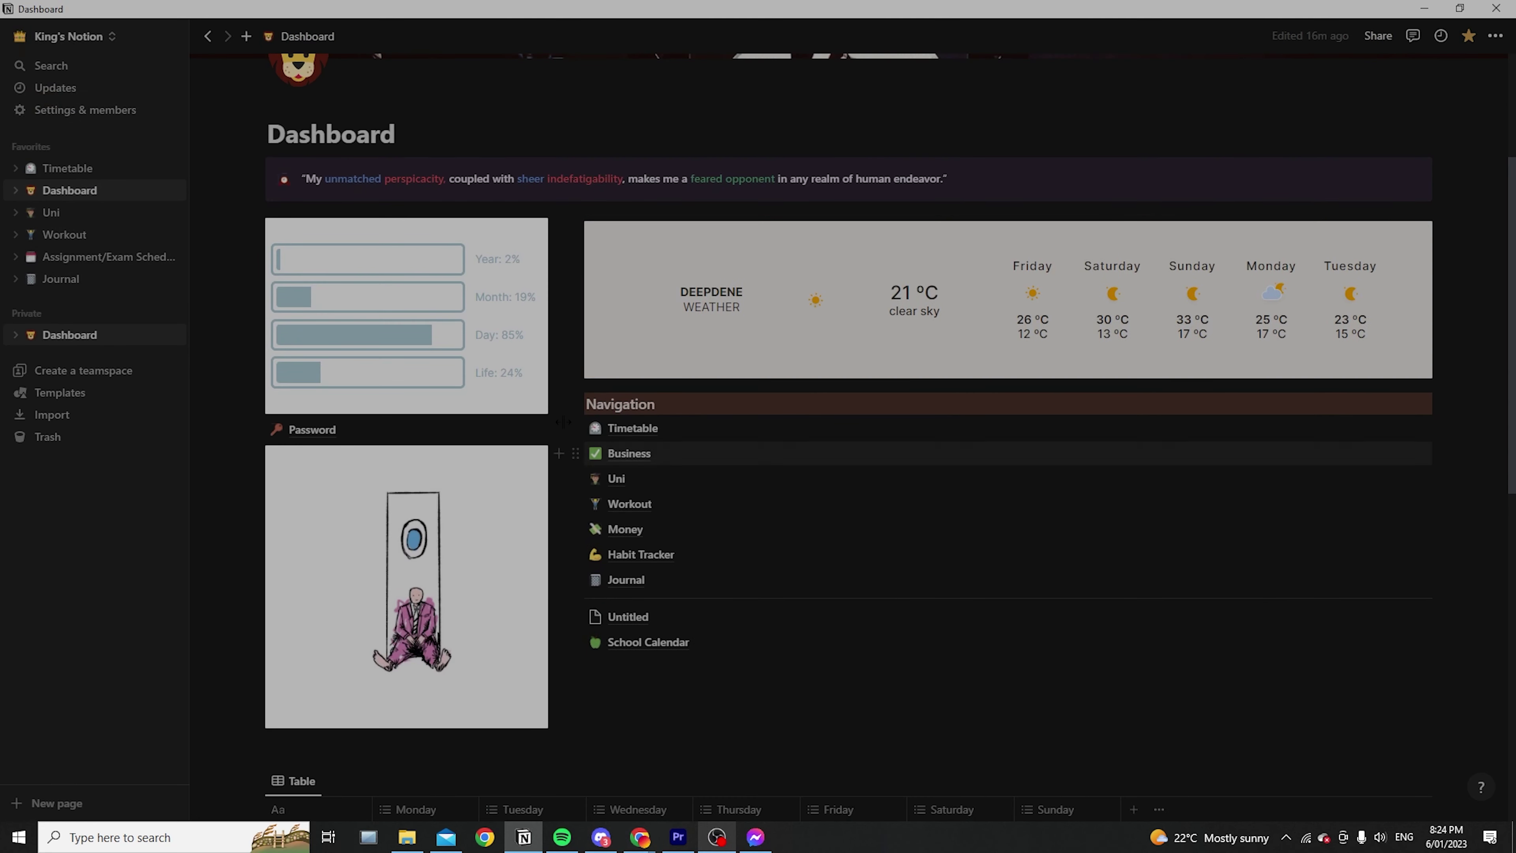
pyautogui.scroll(3, 1115, 222)
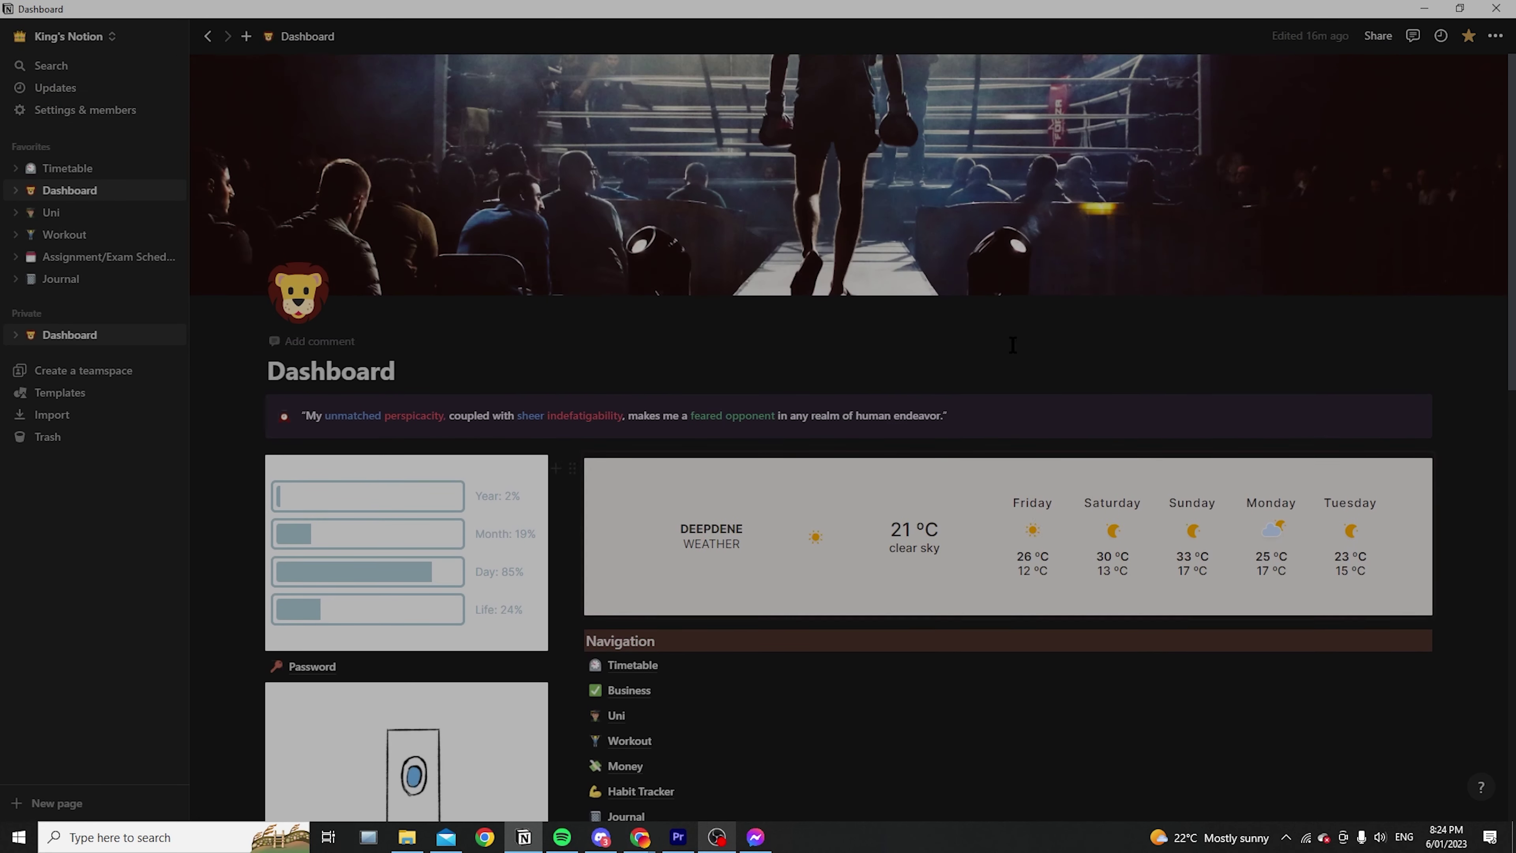
pyautogui.scroll(-3, 727, 501)
pyautogui.scroll(-1, 874, 507)
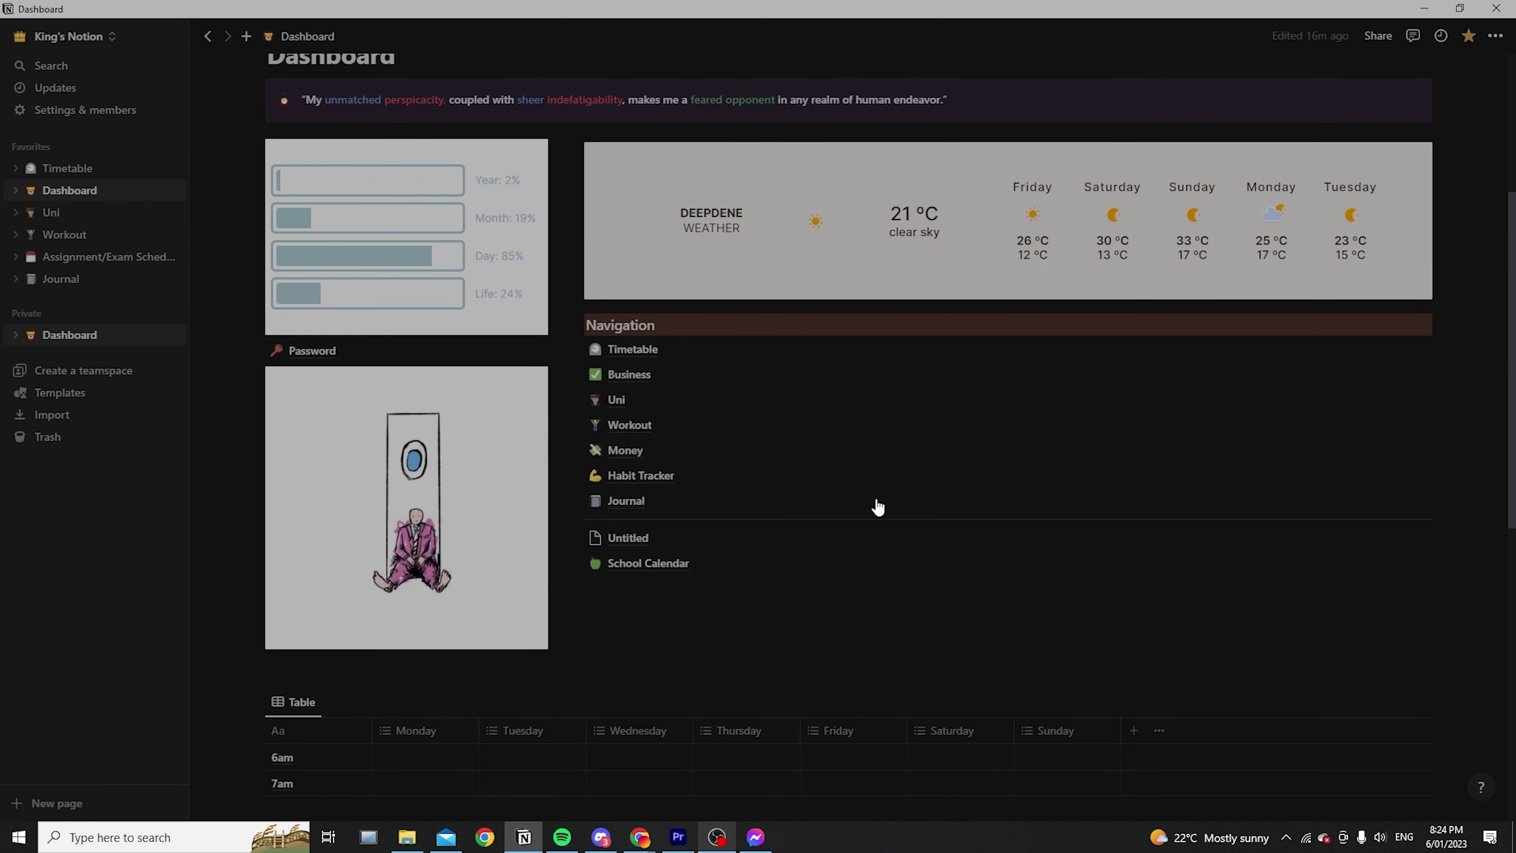
pyautogui.scroll(5, 874, 507)
# View the Dashboard page's sharing options, then close them
pyautogui.click(1384, 35)
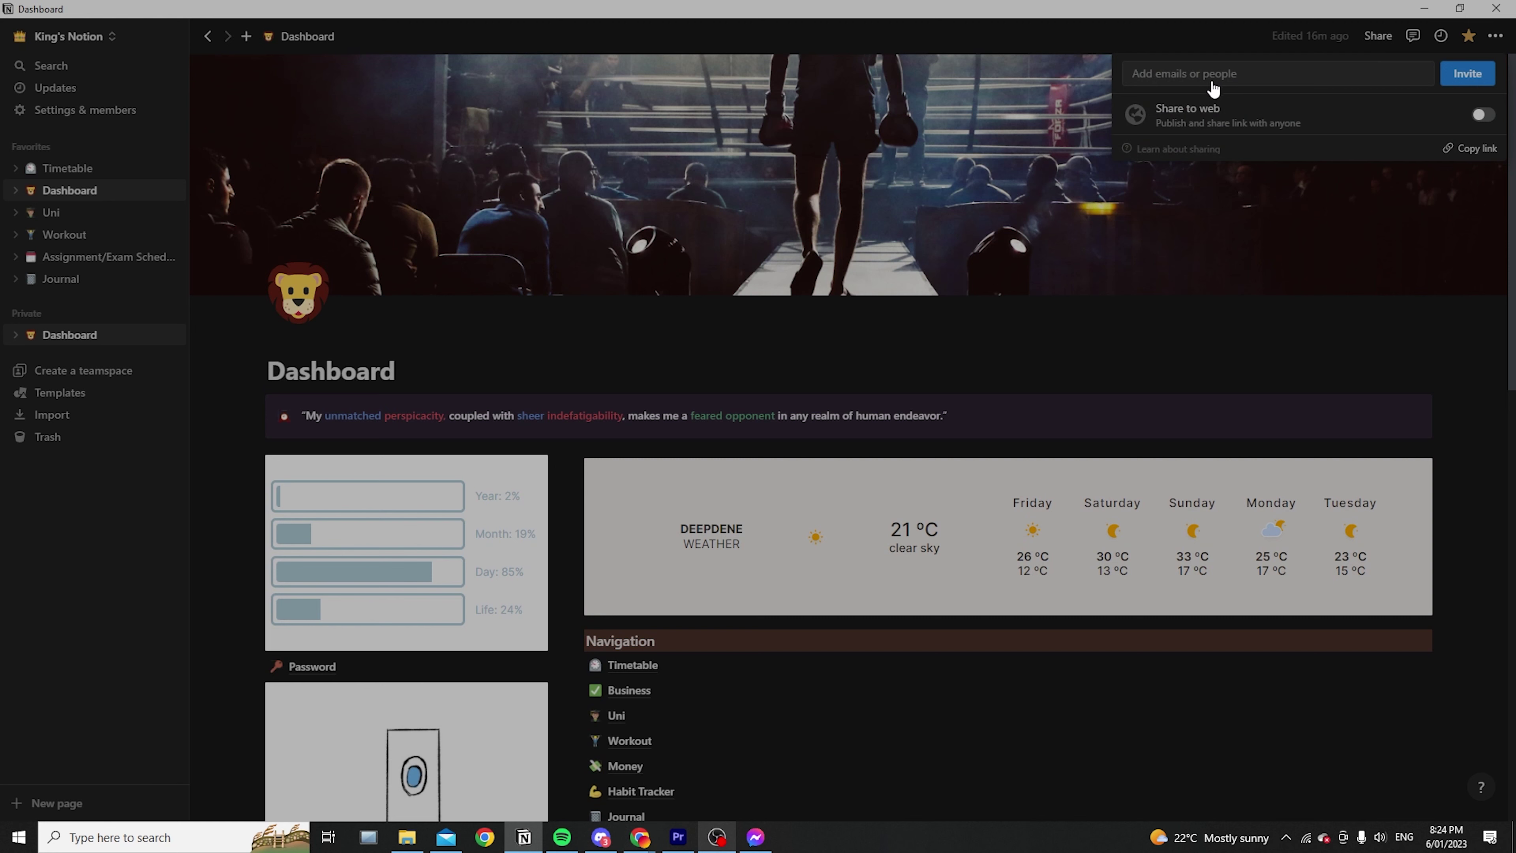
pyautogui.moveTo(1223, 120)
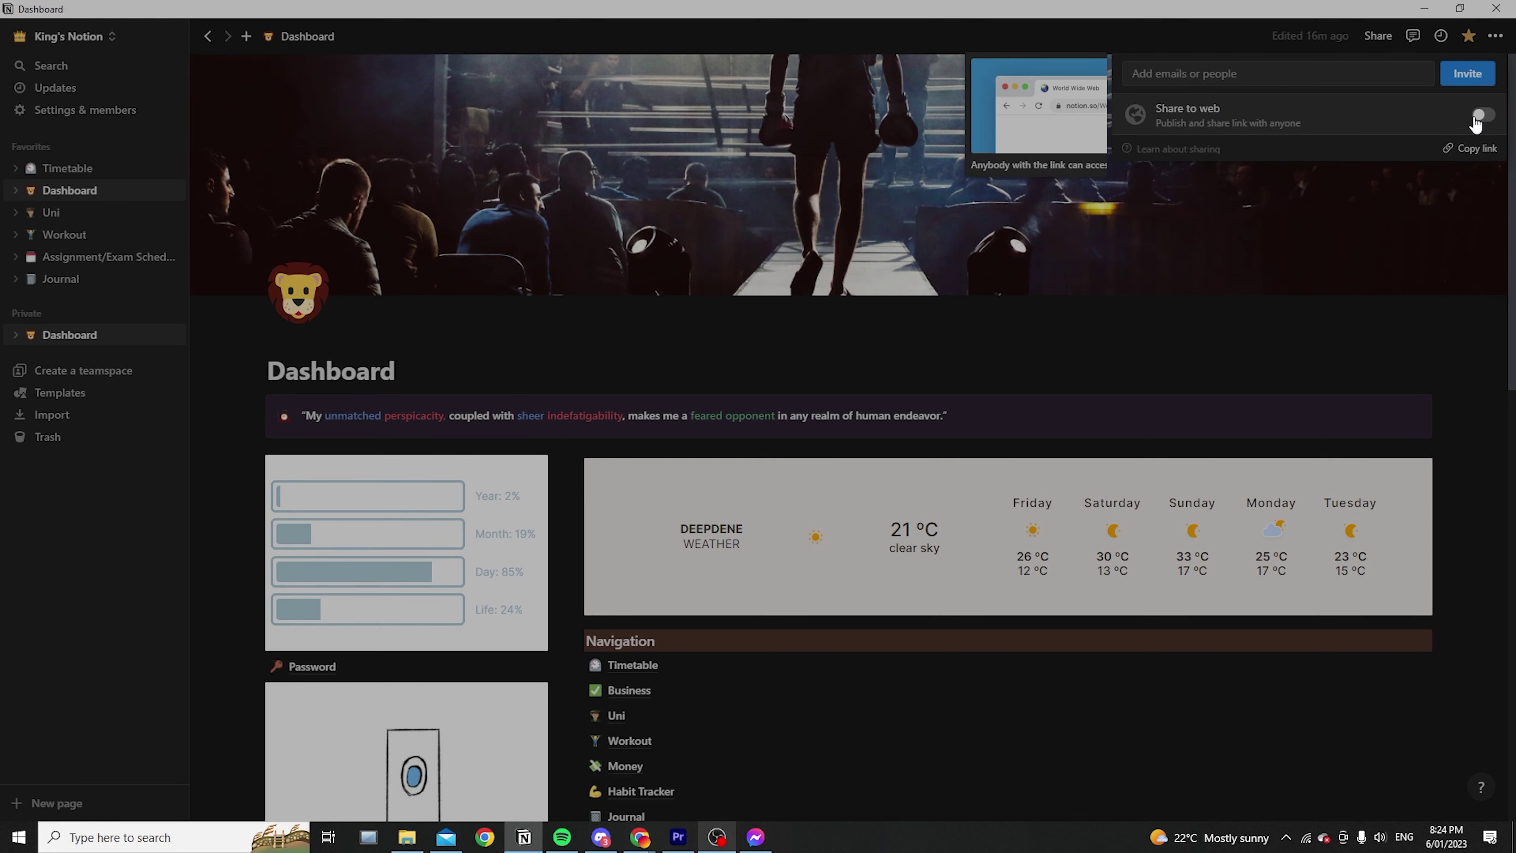
pyautogui.click(1182, 347)
pyautogui.scroll(-4, 1181, 348)
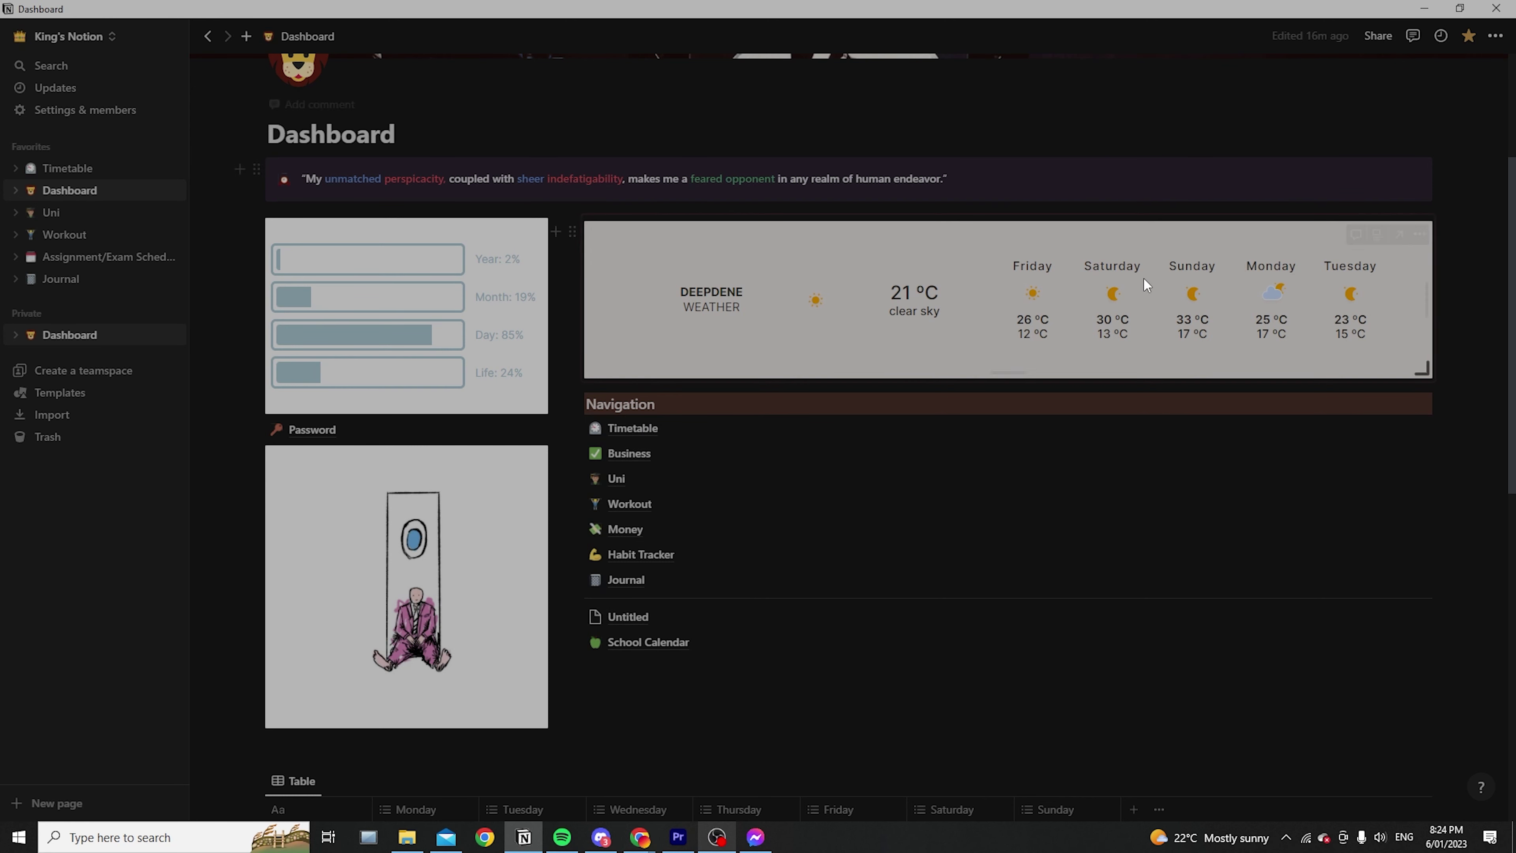
pyautogui.scroll(2, 634, 559)
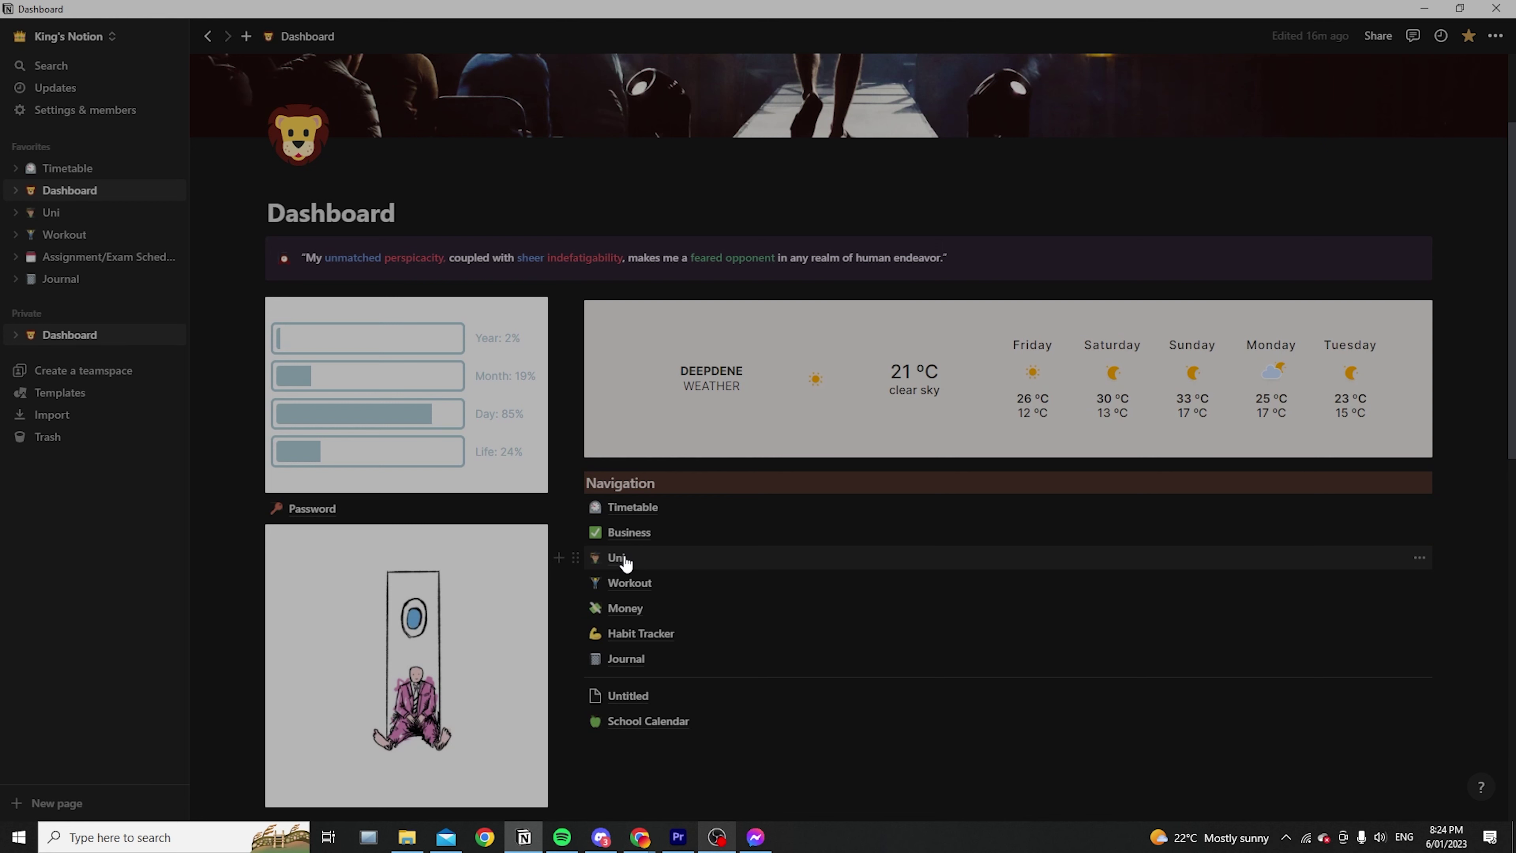
pyautogui.click(618, 560)
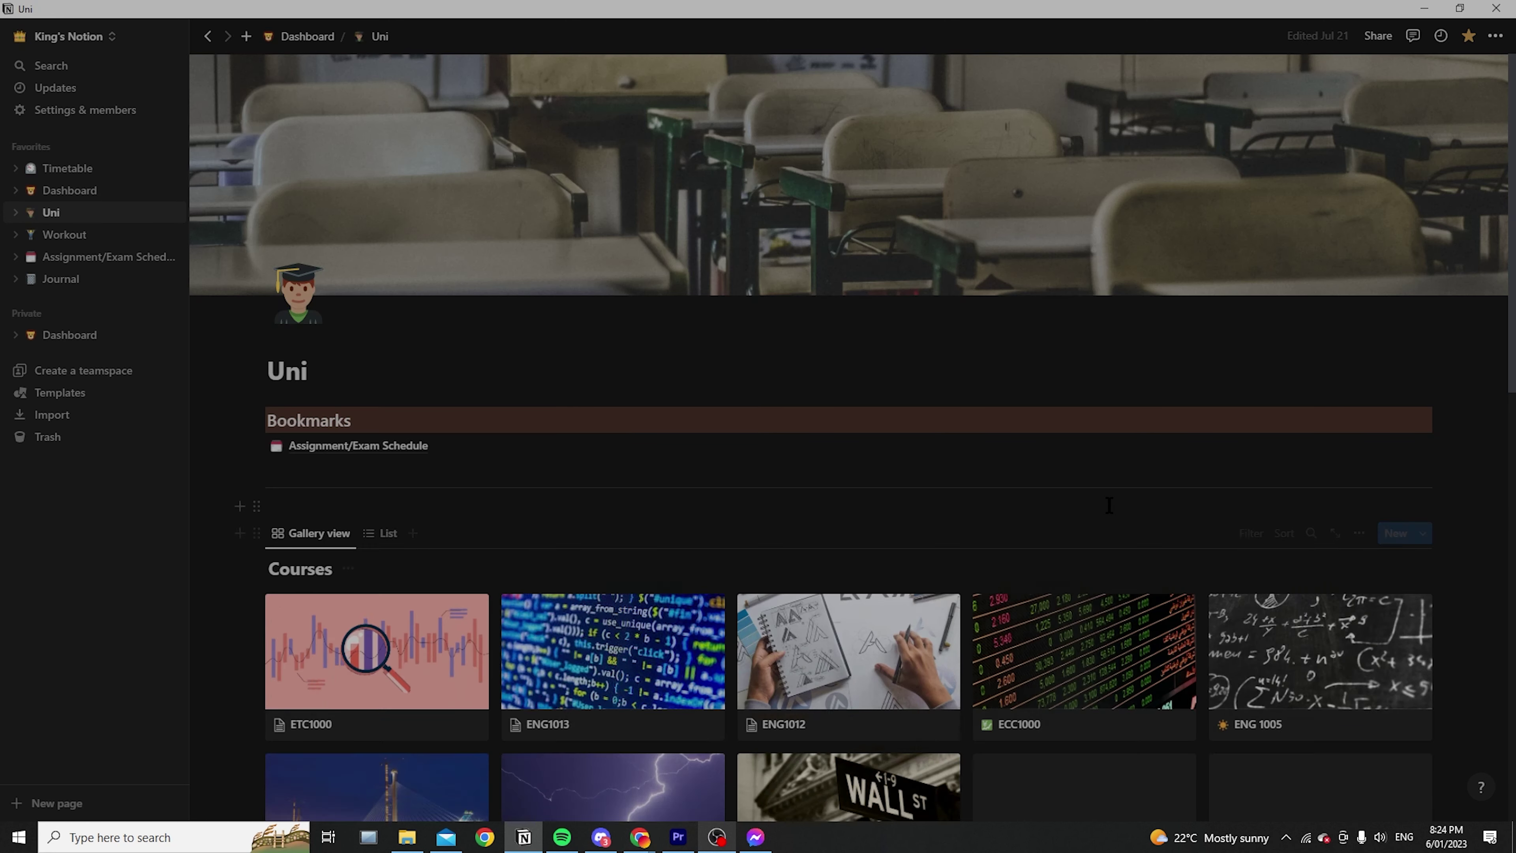
pyautogui.scroll(-5, 593, 354)
pyautogui.click(593, 353)
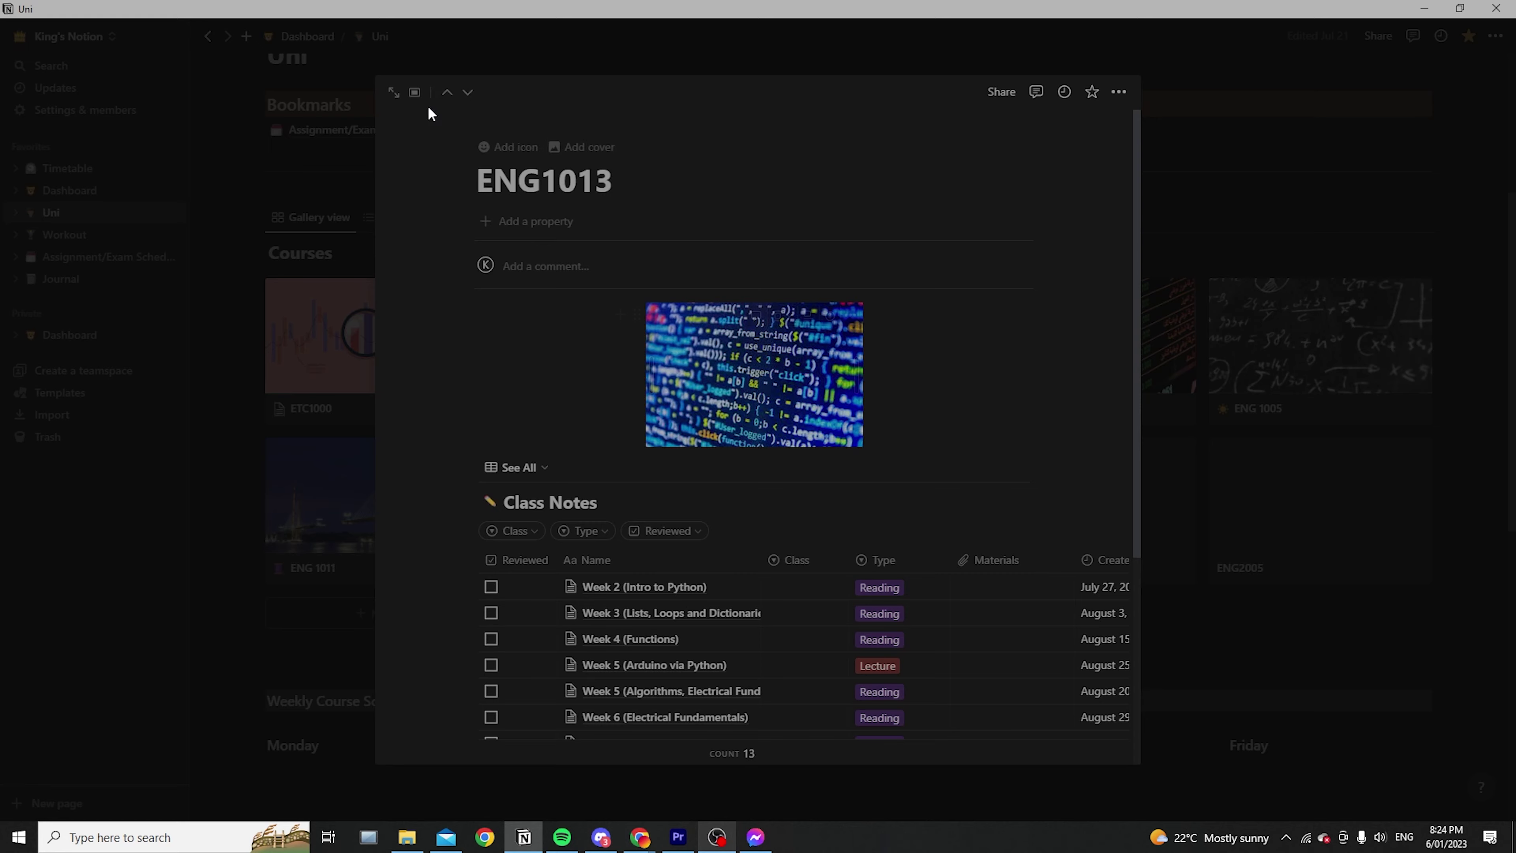
pyautogui.click(395, 93)
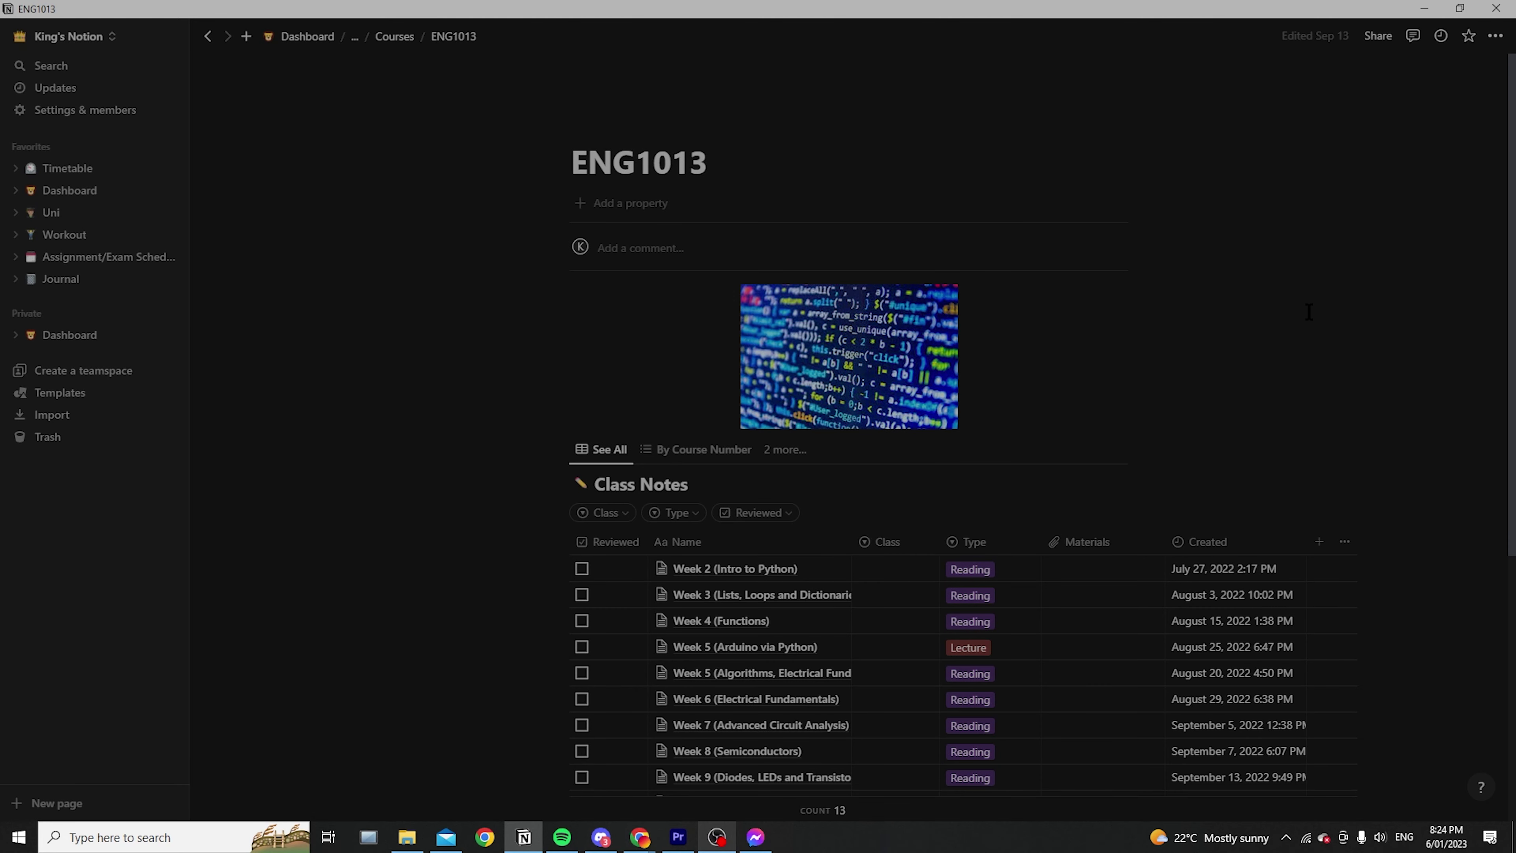
pyautogui.scroll(-3, 1364, 307)
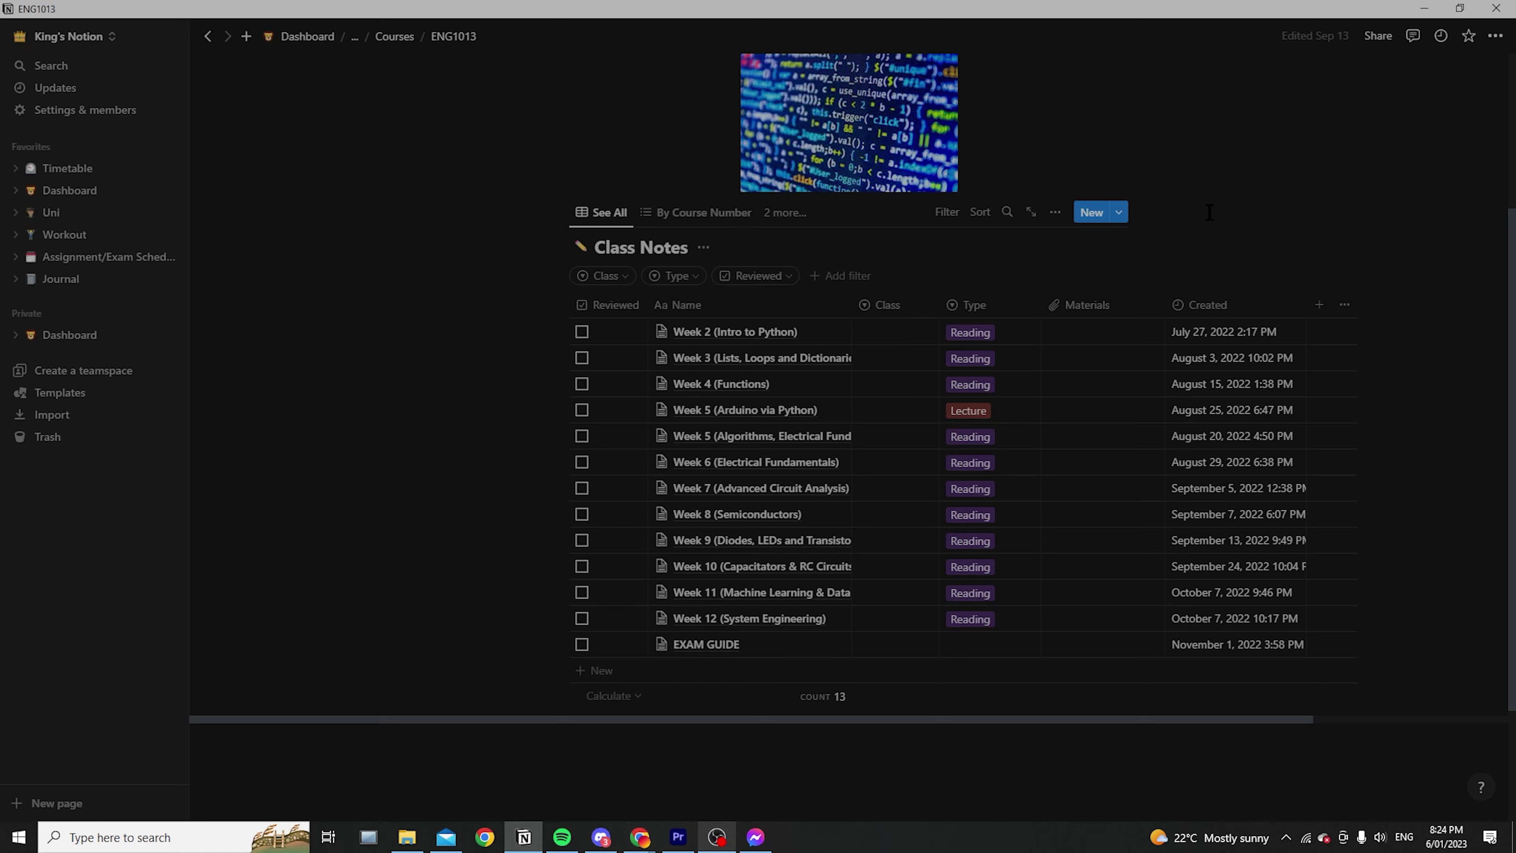
pyautogui.scroll(4, 1209, 212)
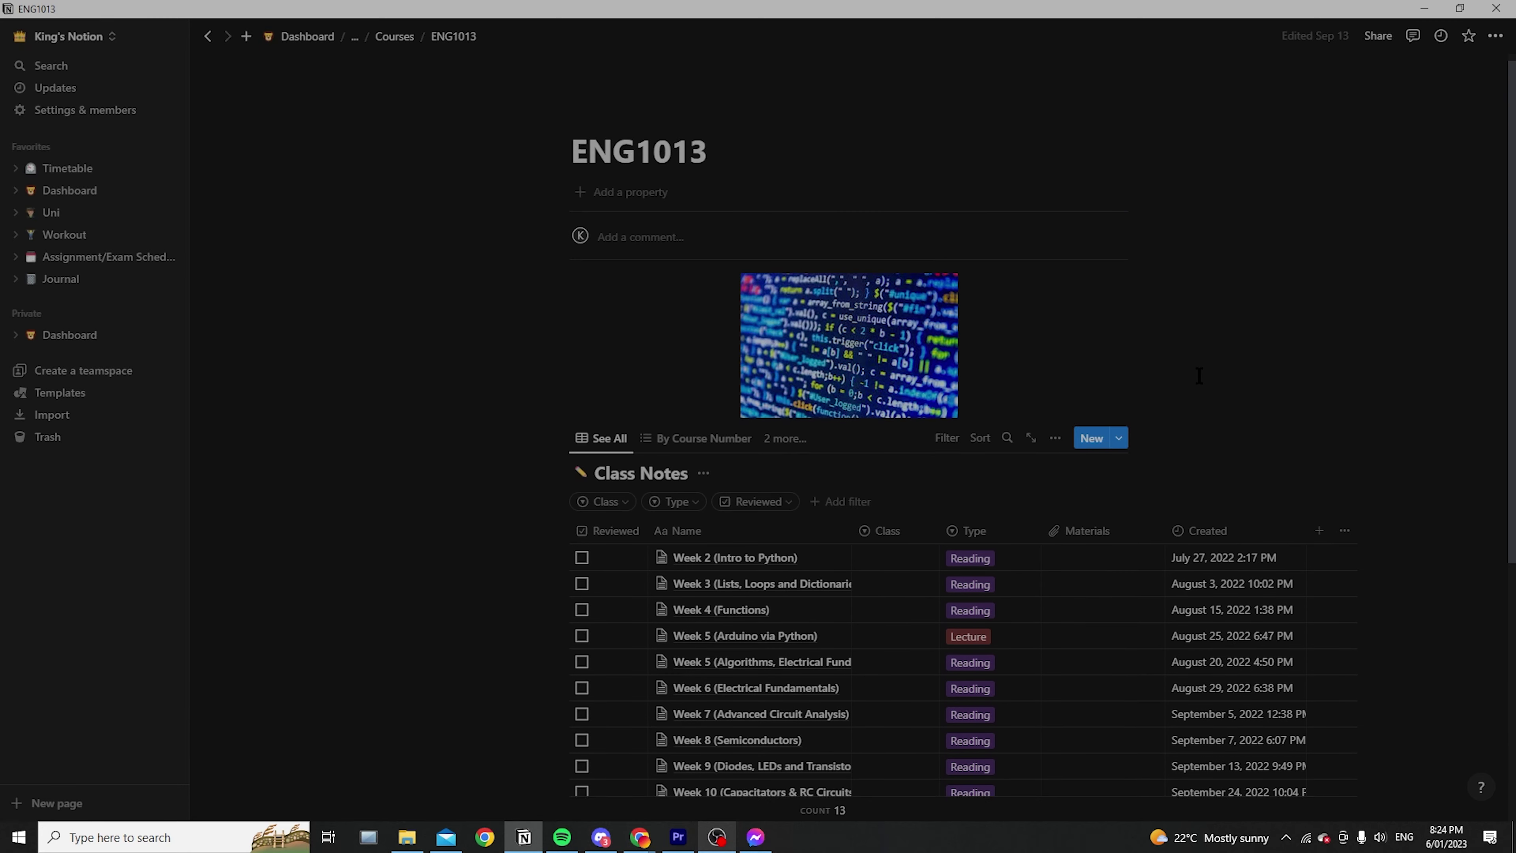
pyautogui.click(395, 36)
pyautogui.click(323, 38)
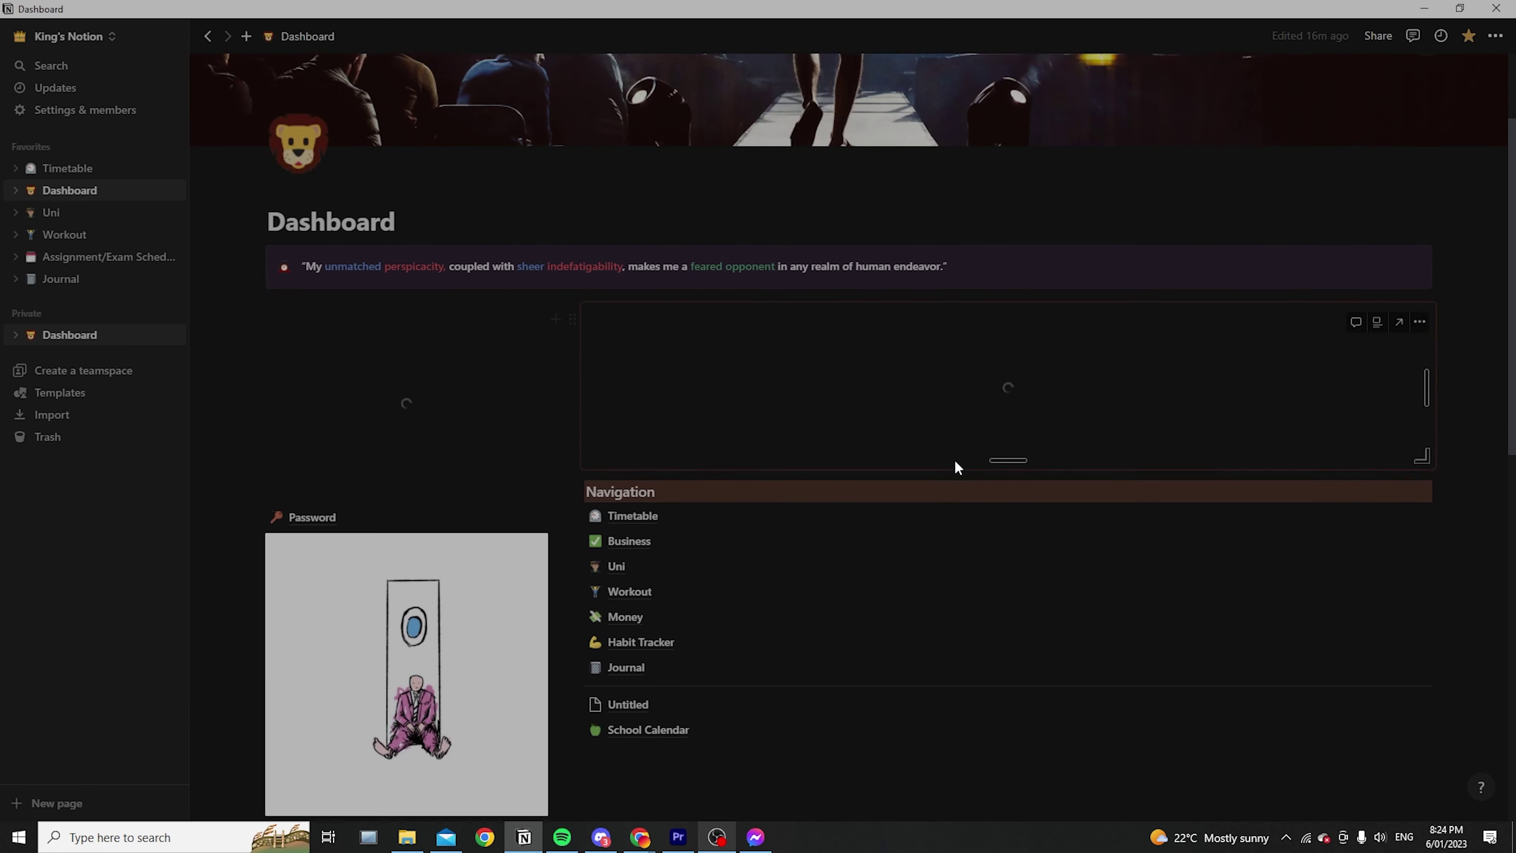
pyautogui.scroll(-1, 957, 467)
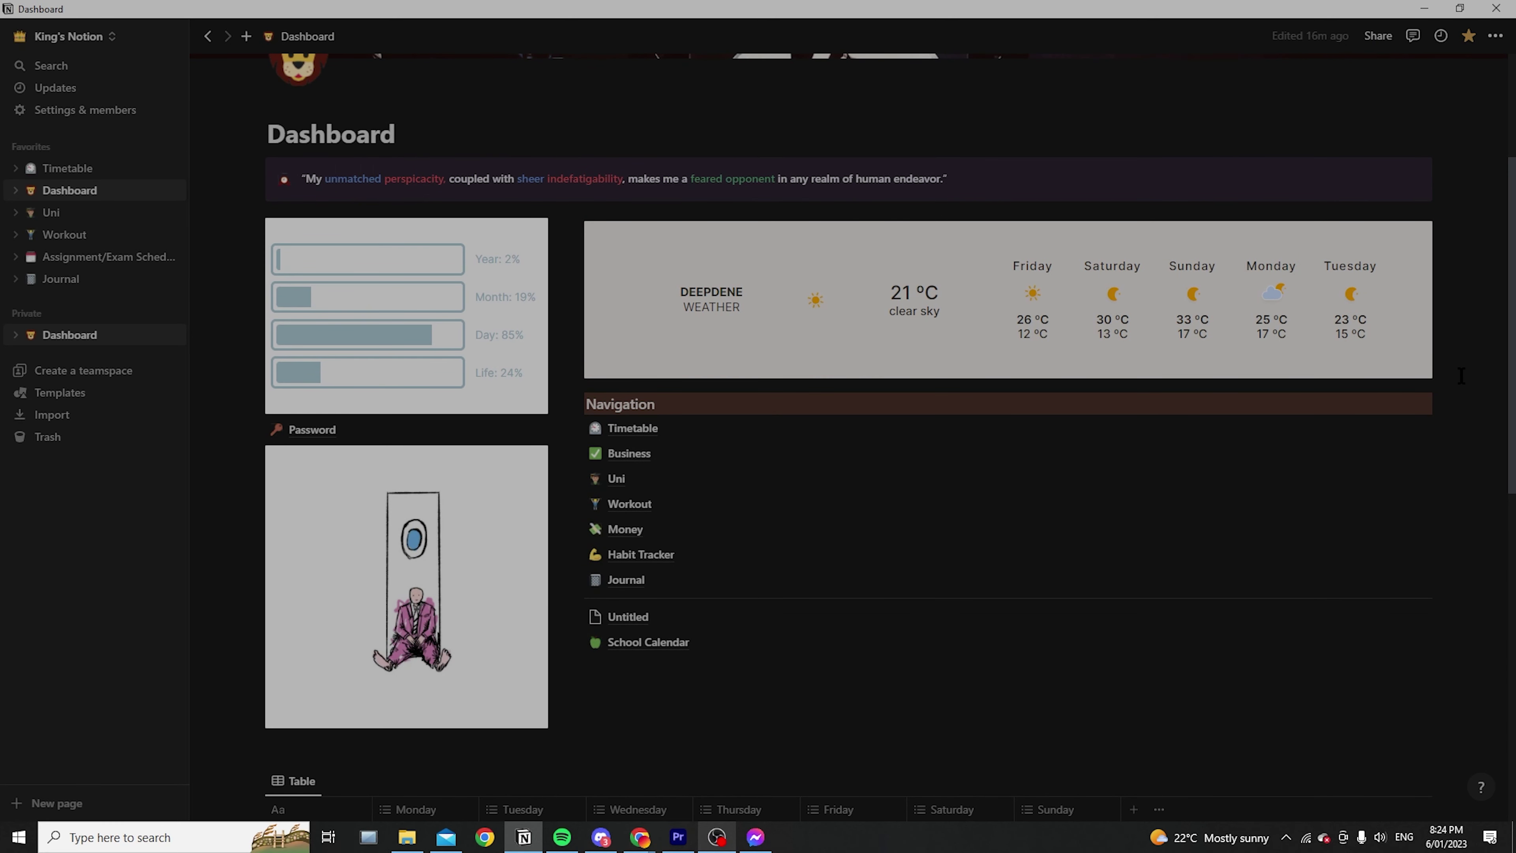
pyautogui.scroll(3, 1188, 481)
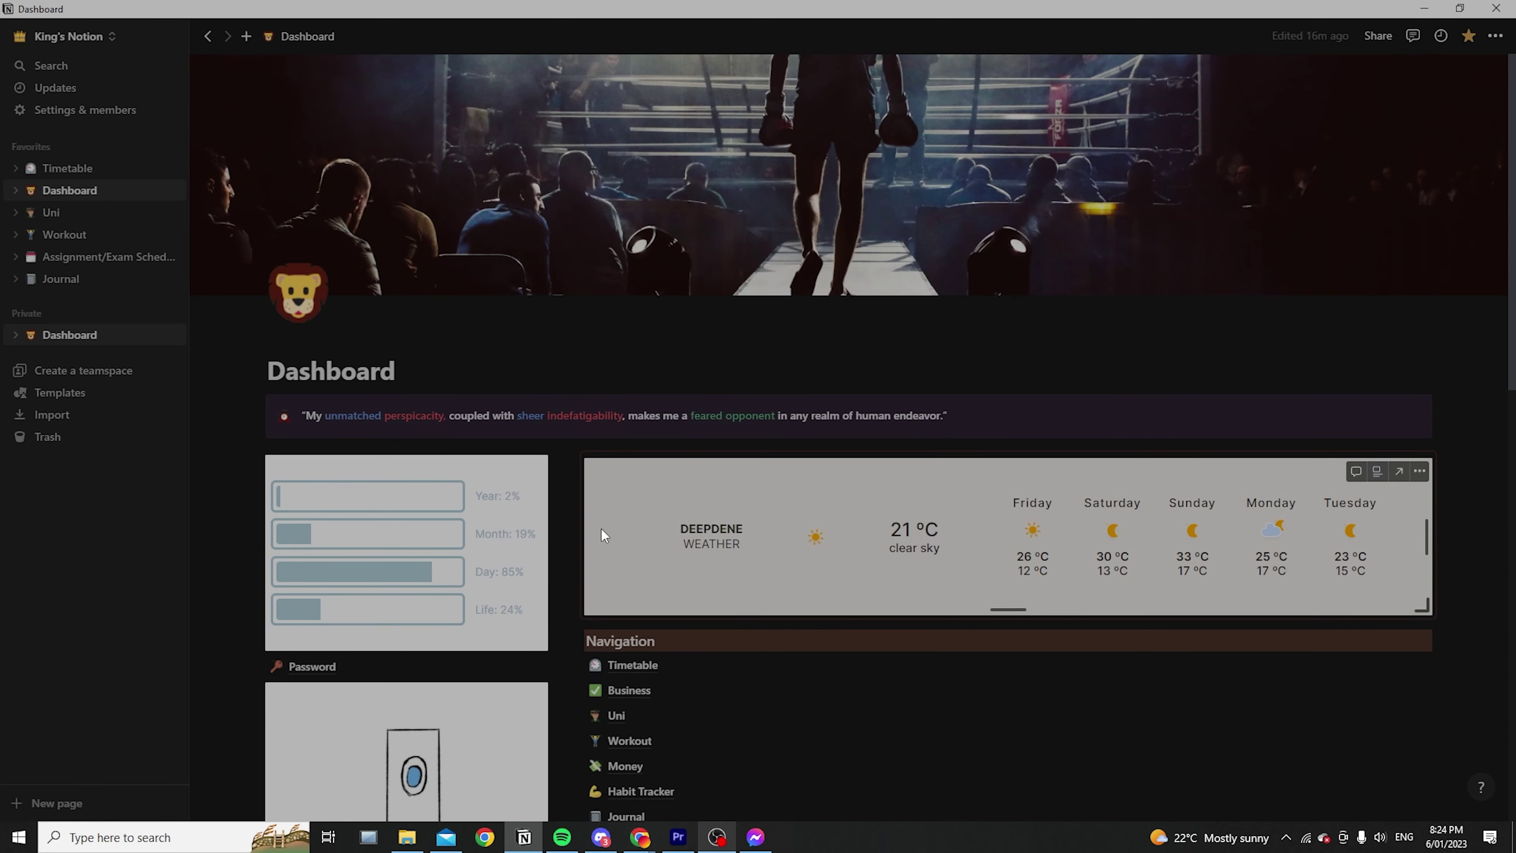